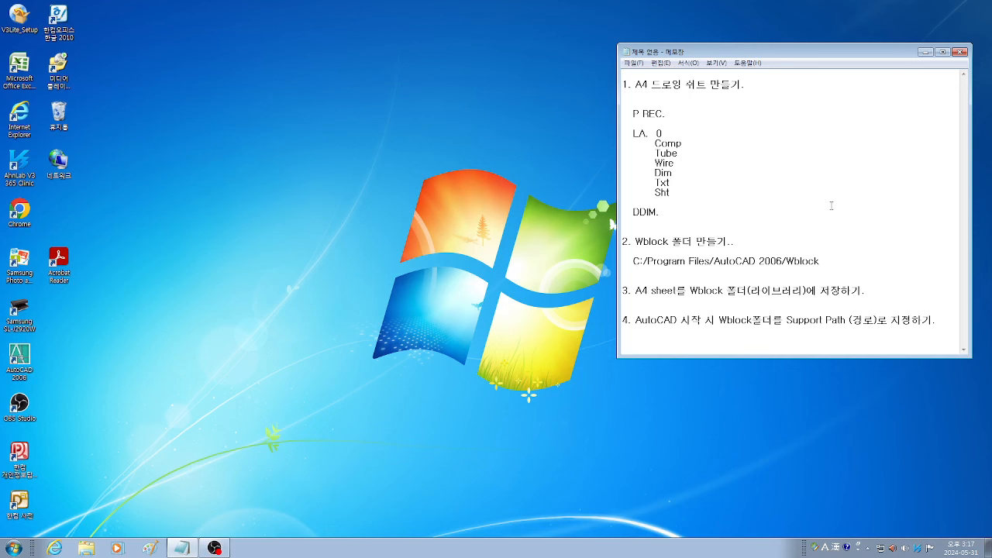
Launch AutoCAD 2006 from the desktop
left_click(633, 261)
left_click(22, 362)
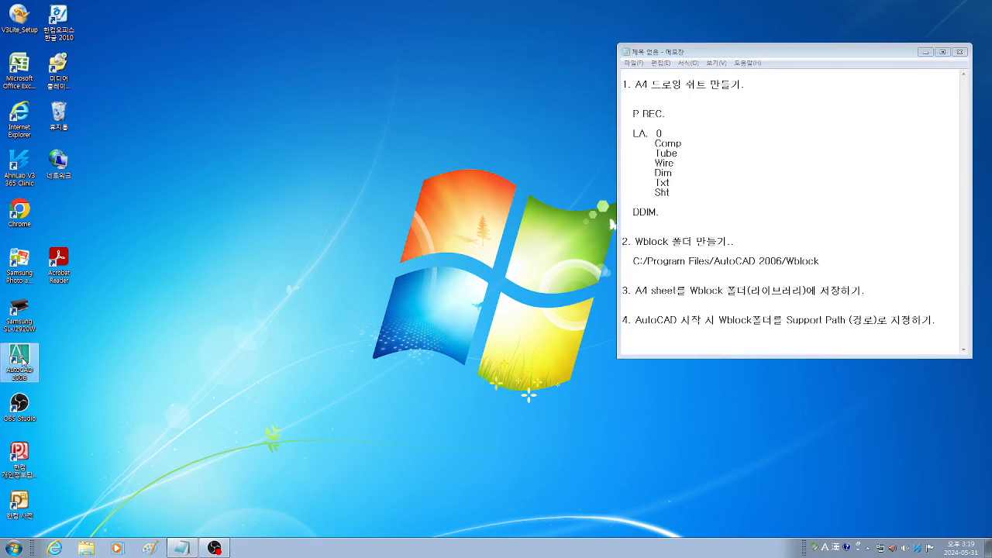
double_click(23, 362)
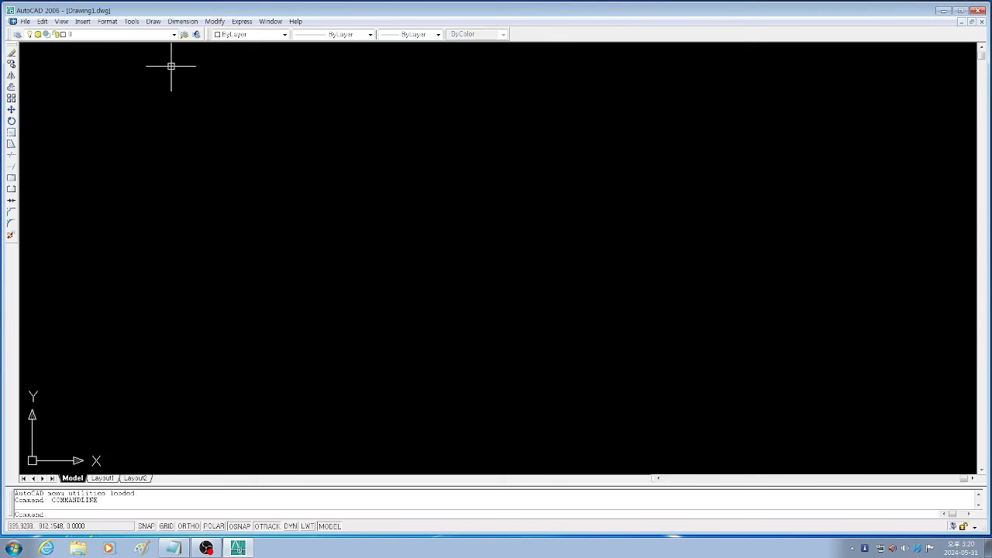
left_click(154, 22)
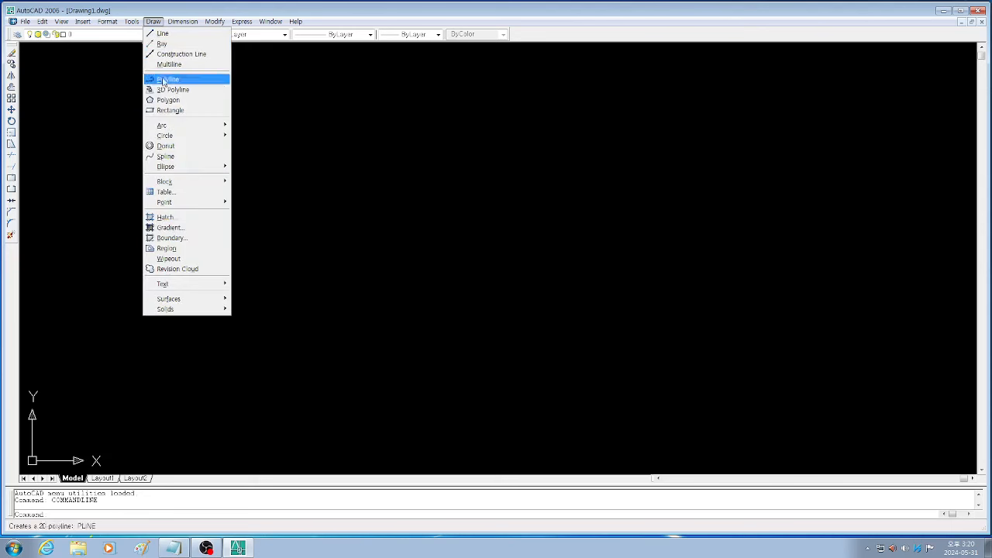
mouse_move(179, 138)
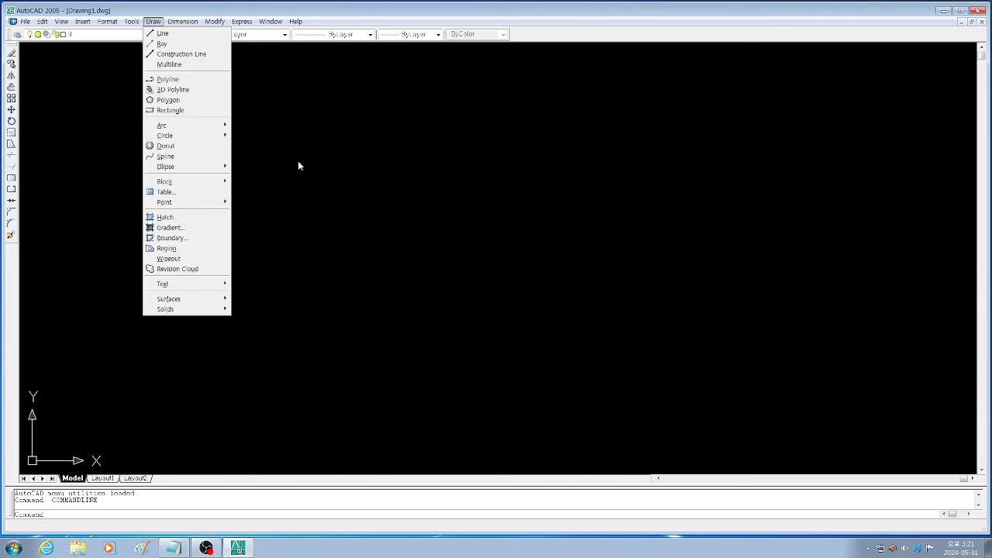
left_click(214, 24)
left_click(214, 23)
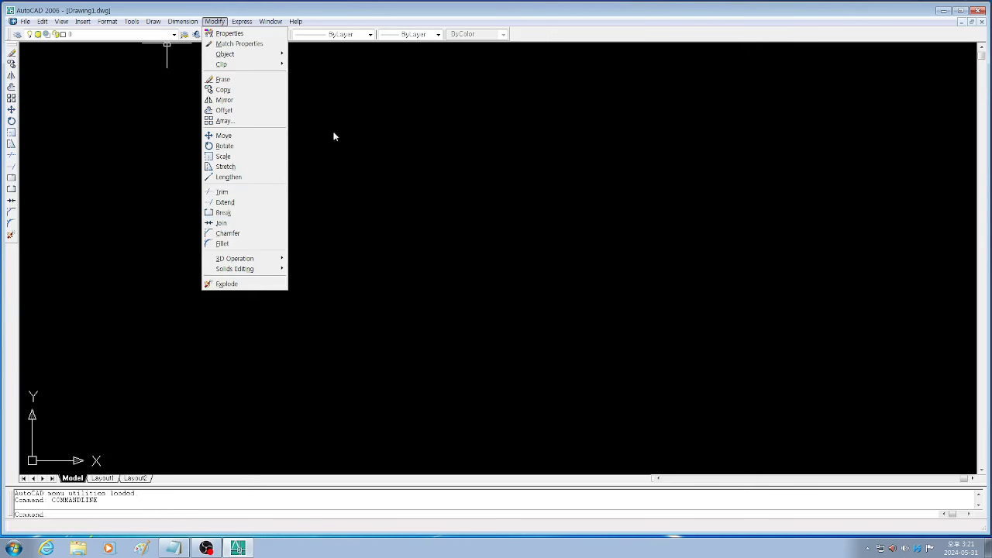
left_click(332, 106)
left_click(349, 90)
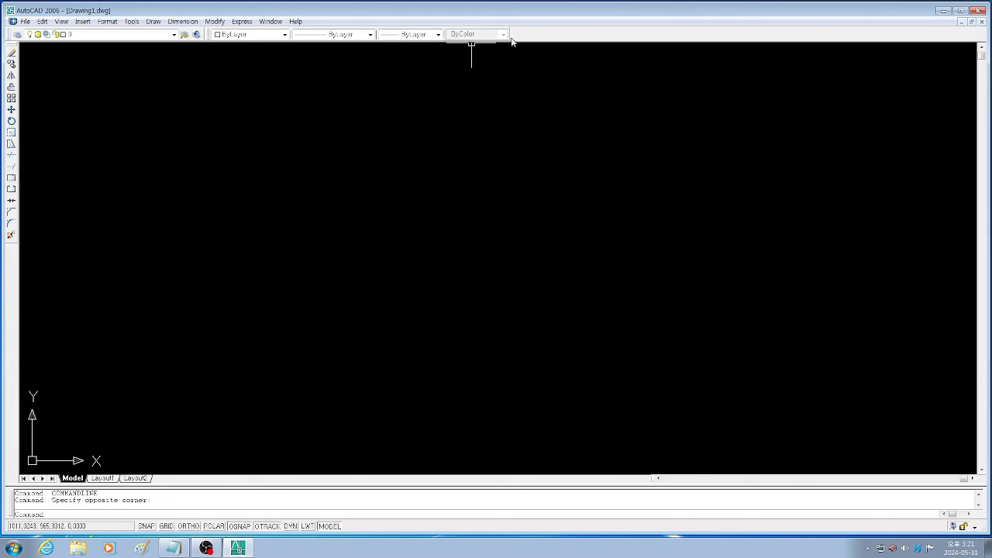
left_click(106, 36)
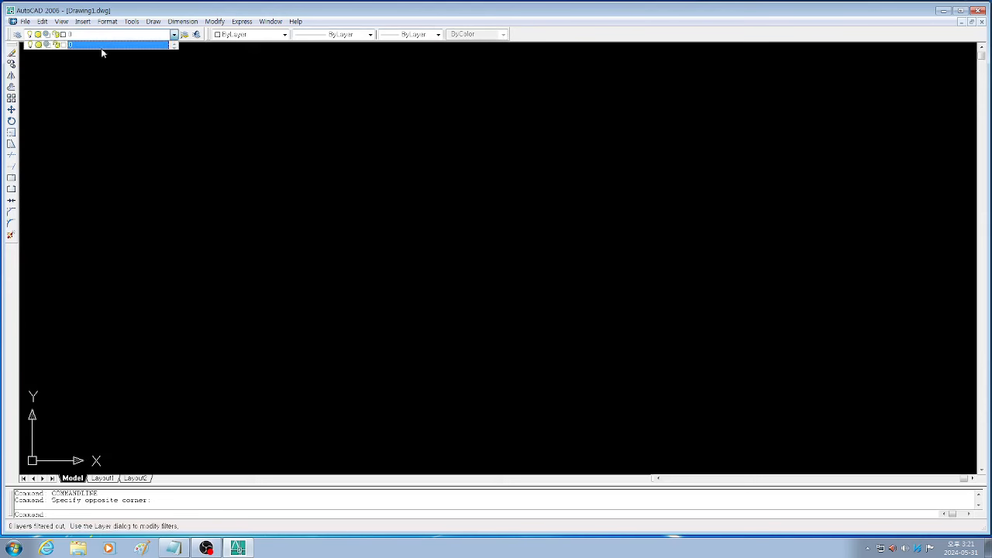
left_click(82, 84)
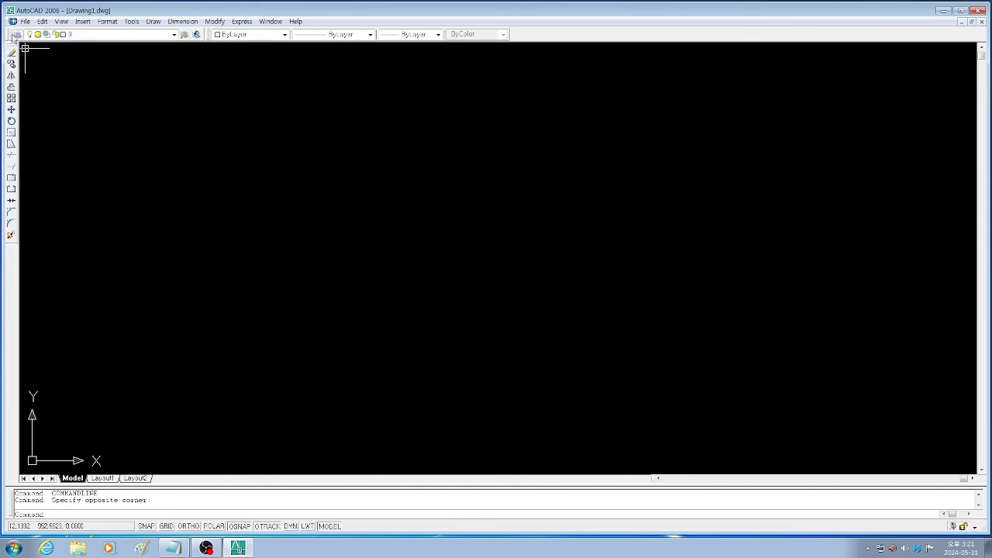
Move the Properties and Modify toolbars to other dock positions and put them back in their original places
left_click_drag(17, 36, 84, 35)
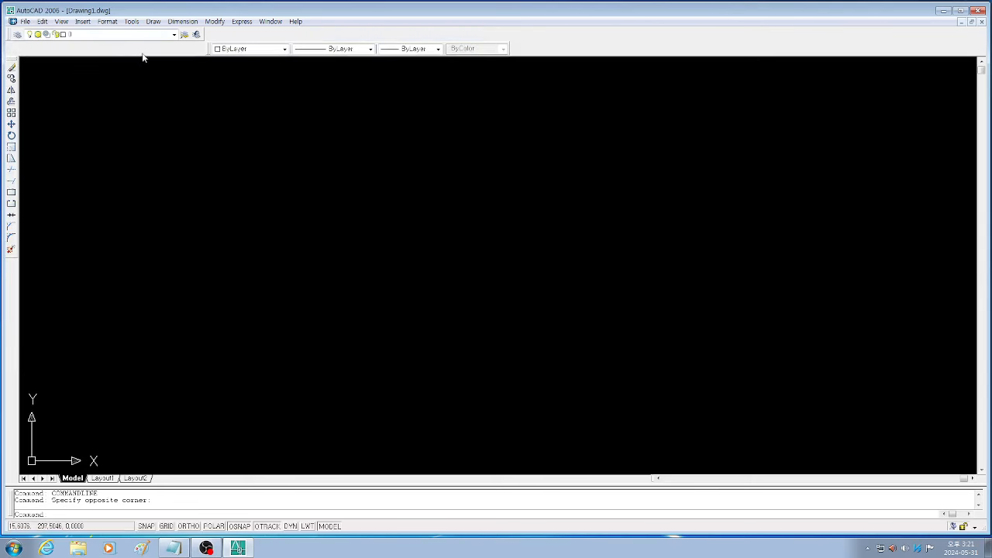
left_click(219, 49)
left_click(182, 135)
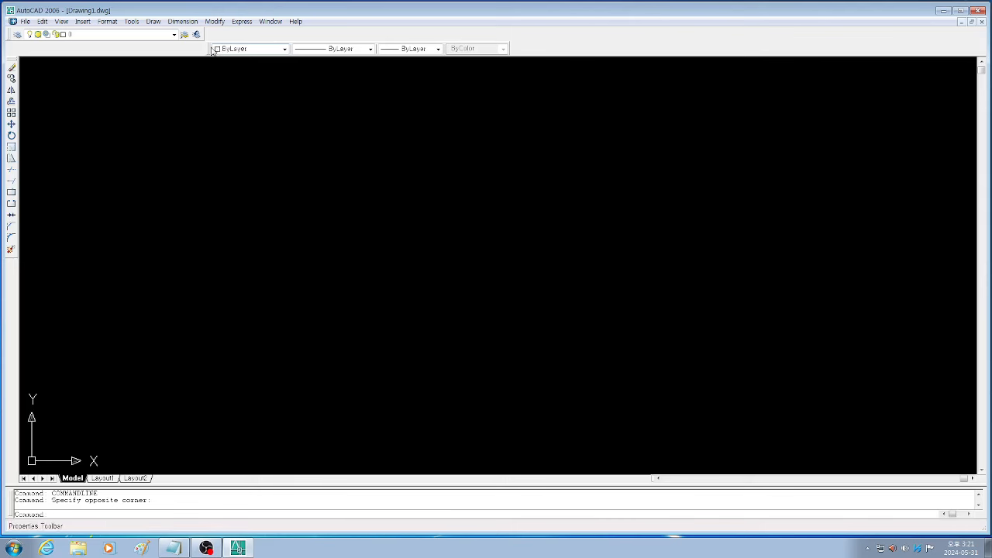
left_click_drag(212, 51, 216, 36)
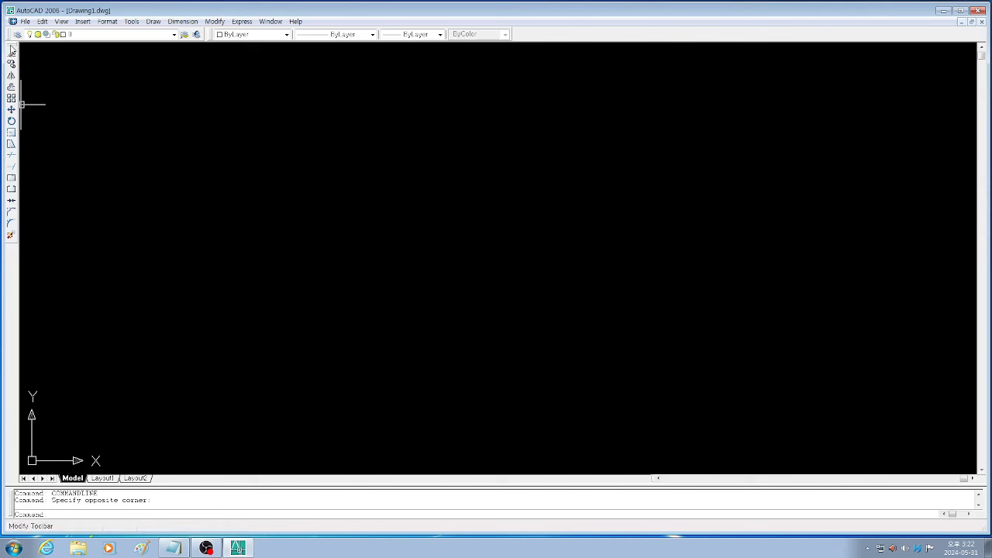
mouse_move(12, 48)
left_mouse_down()
mouse_move(156, 109)
mouse_move(605, 76)
mouse_move(639, 32)
left_mouse_up()
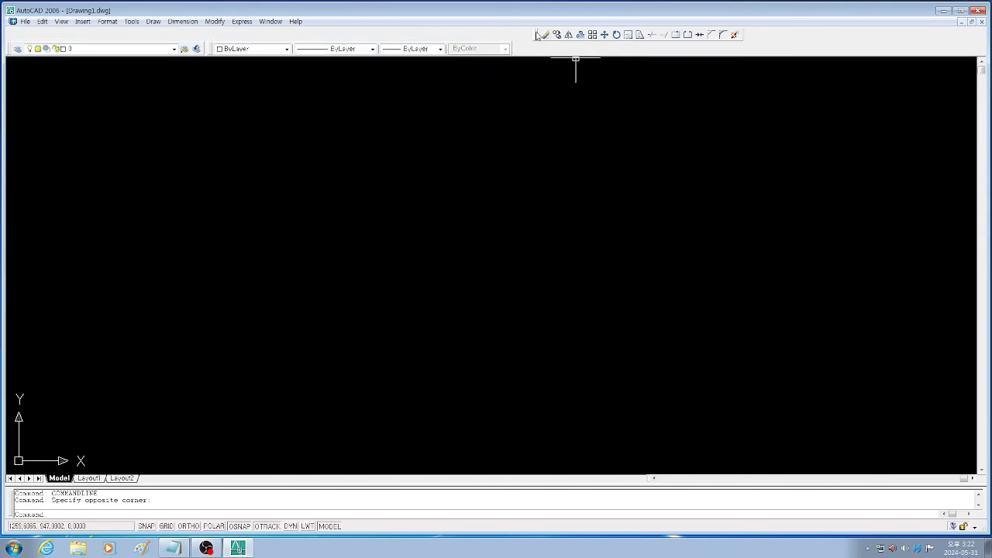
mouse_move(537, 35)
left_mouse_down()
mouse_move(496, 83)
mouse_move(78, 122)
mouse_move(3, 68)
mouse_move(10, 126)
left_mouse_up()
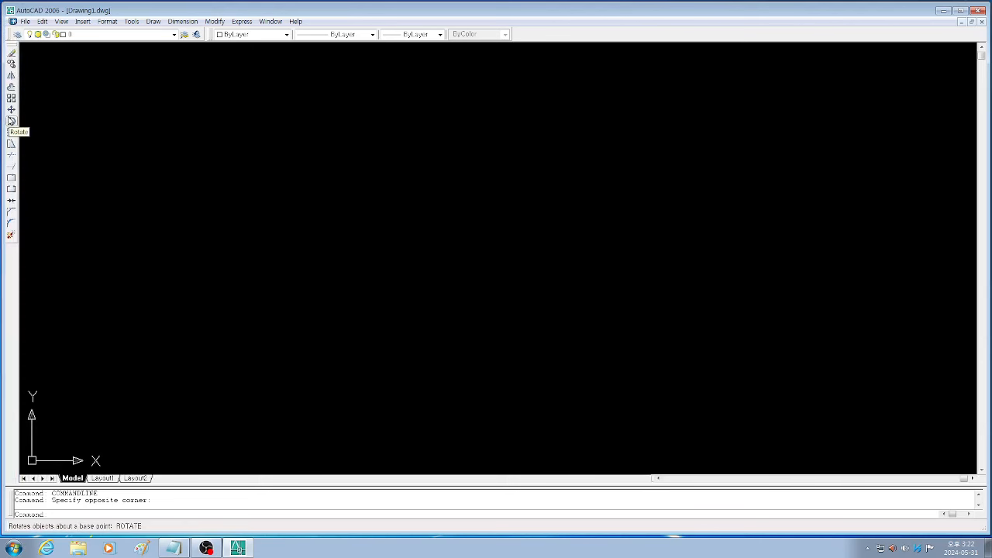
left_click(12, 167)
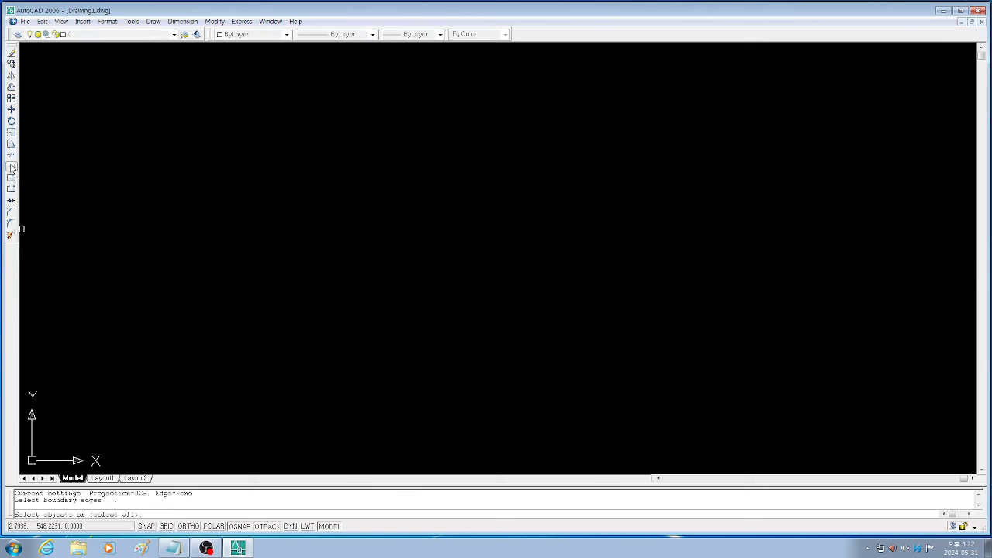
left_click(129, 217)
left_click(41, 204)
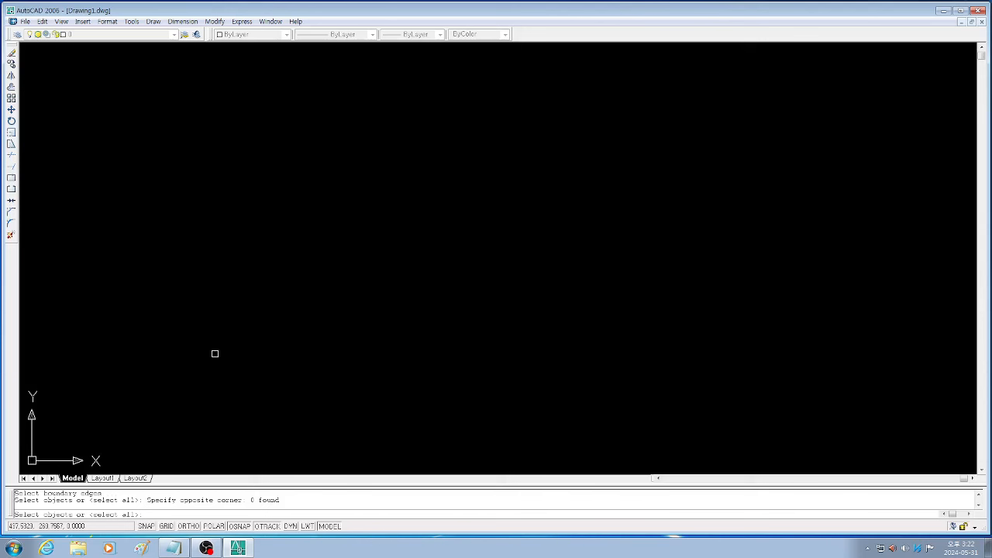
Review the A4 sheet task notes in Notepad, narrow its window, and return to the AutoCAD command line
left_click(172, 549)
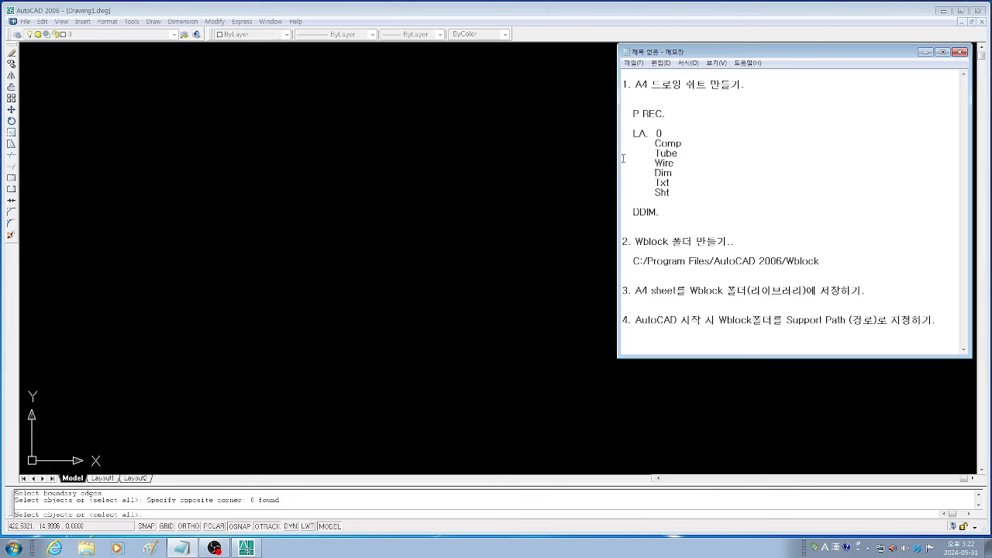
left_click_drag(618, 172, 676, 177)
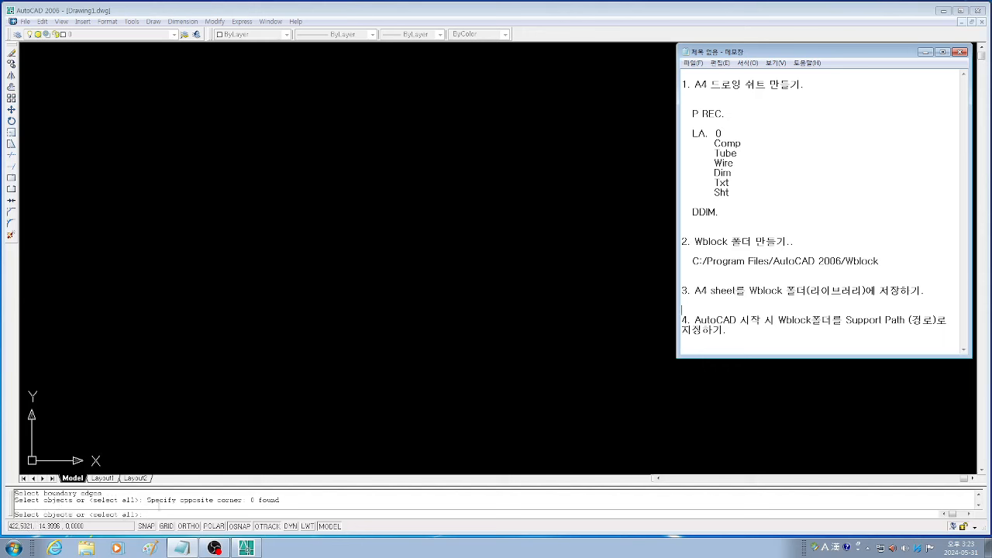
left_click(152, 514)
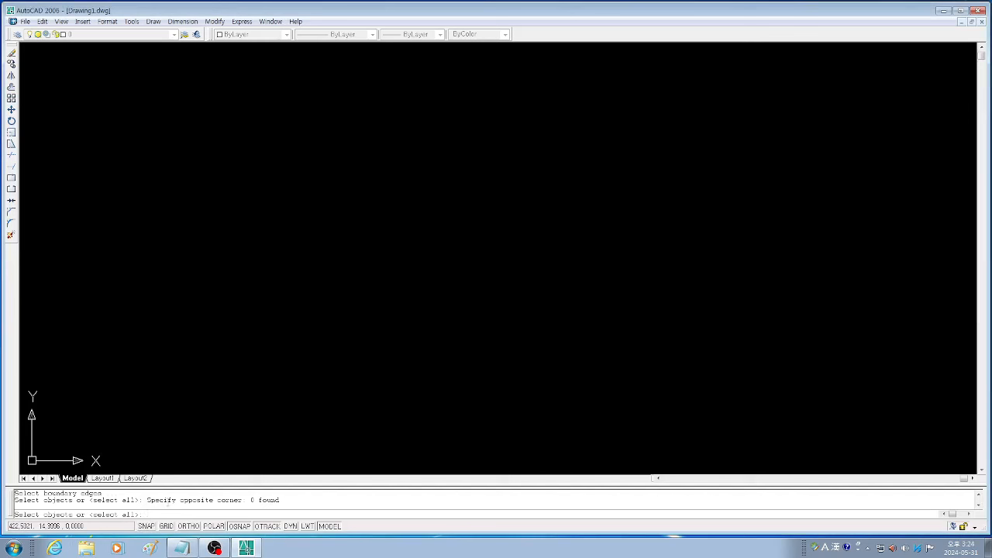
type("rec")
key("Return")
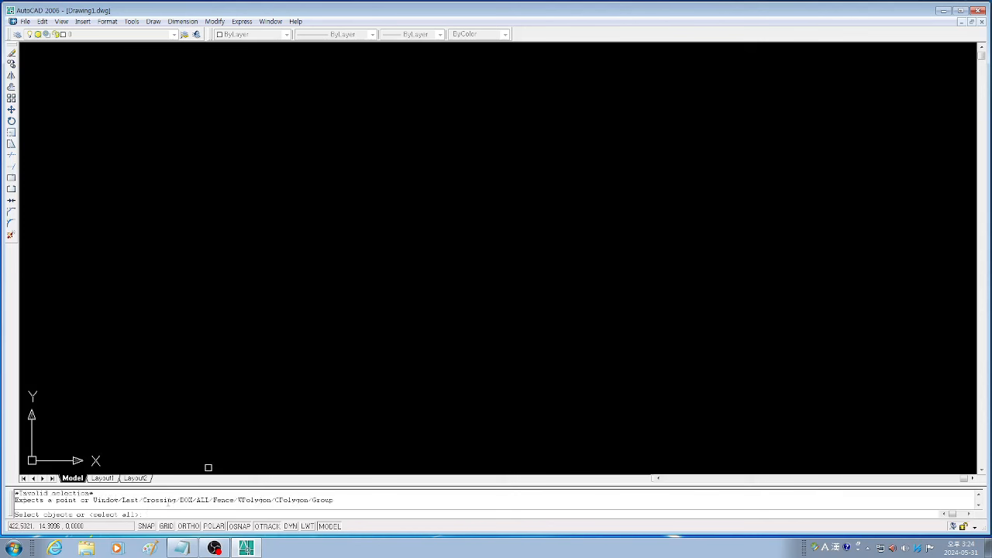
key("Escape")
key("Escape")
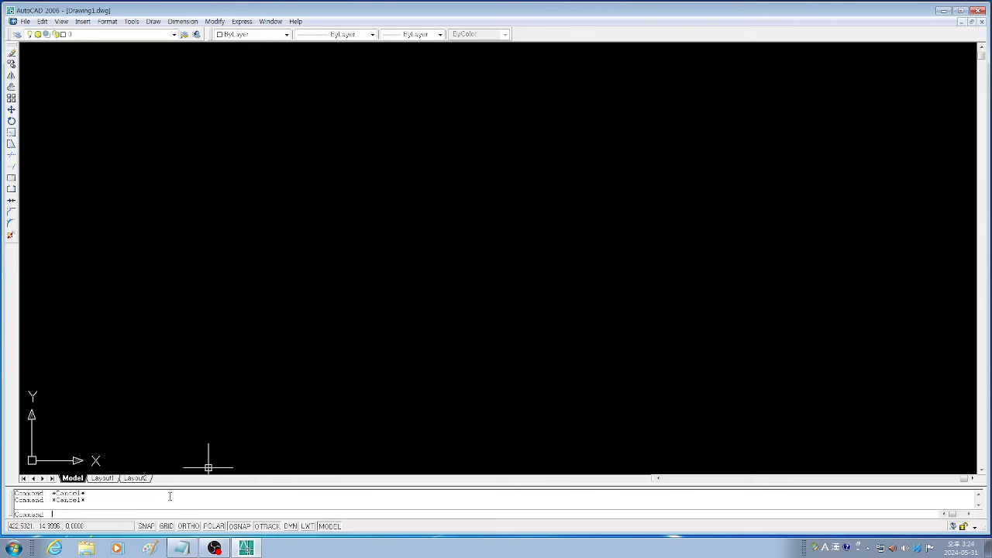
Draw a large rectangle freehand in the drawing area with the REC command
type("REC")
key("Return")
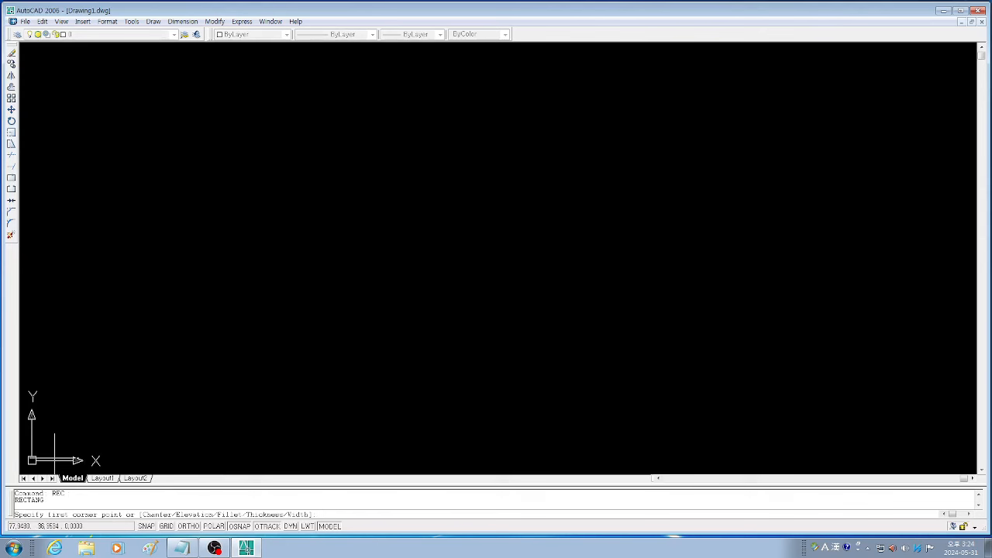
left_click(148, 423)
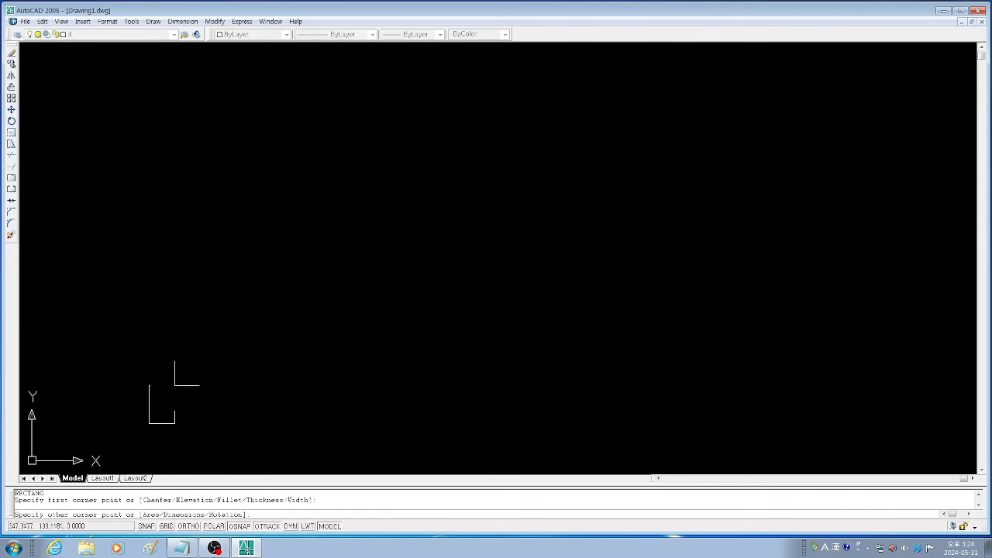
left_click(582, 124)
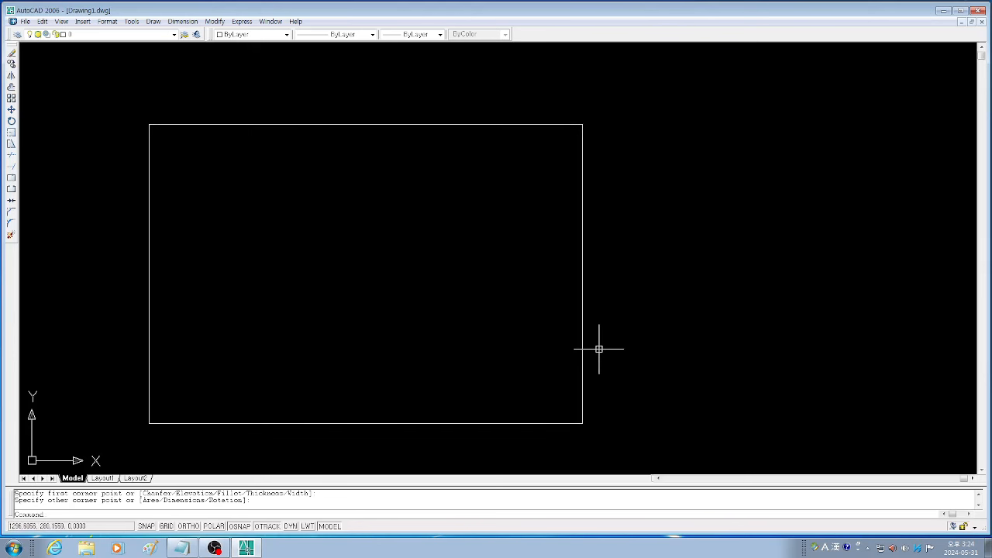
Erase the freehand rectangle from the drawing
type("e")
key("Return")
left_click(627, 346)
left_click(516, 318)
key("Return")
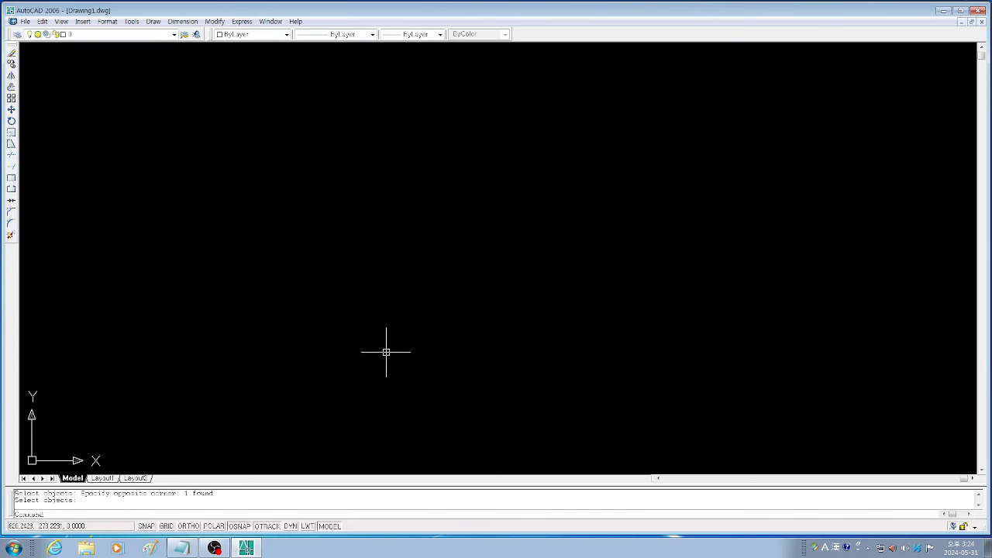
Draw the sheet border as a rectangle from 0,0 to 297,197 with the REC command
type("REC")
key("Return")
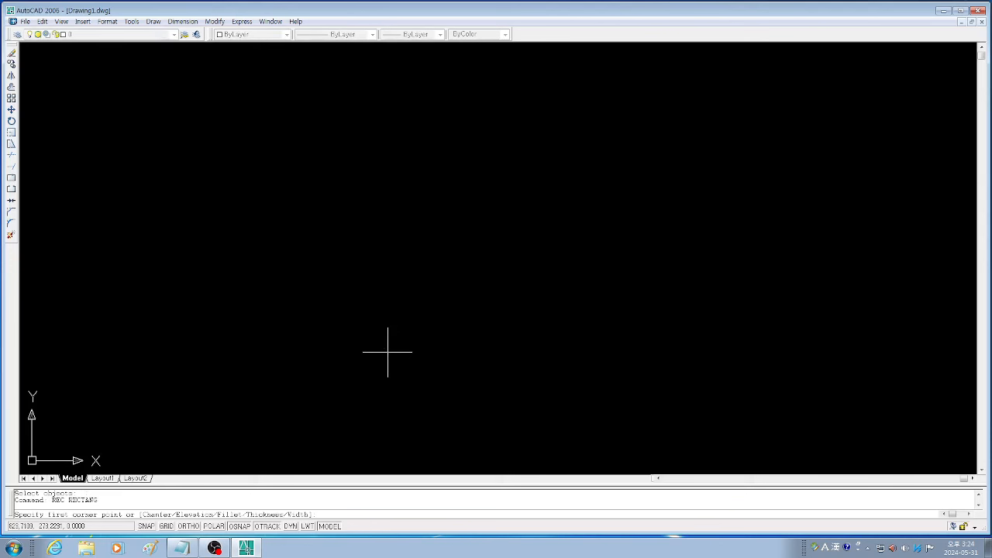
type("0,0")
key("Return")
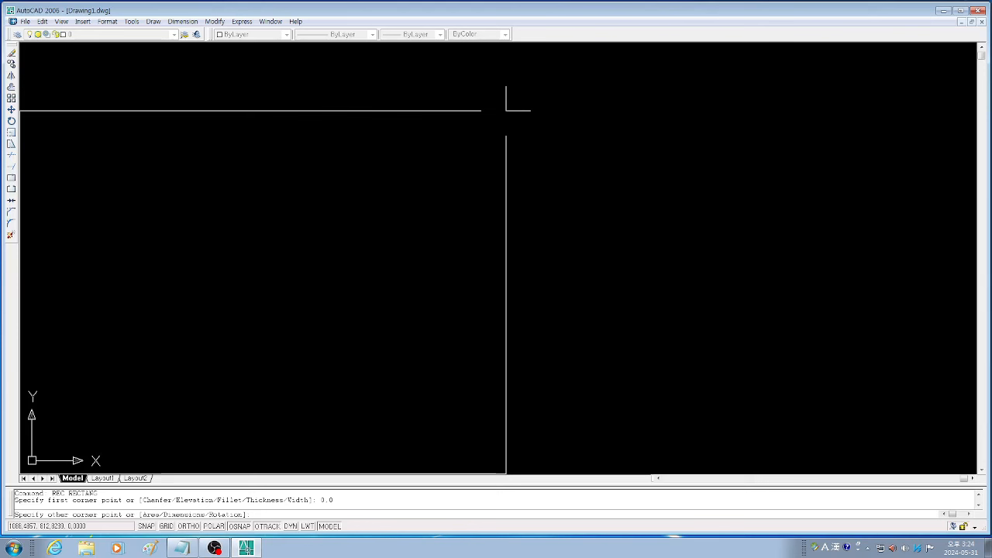
type("297,19")
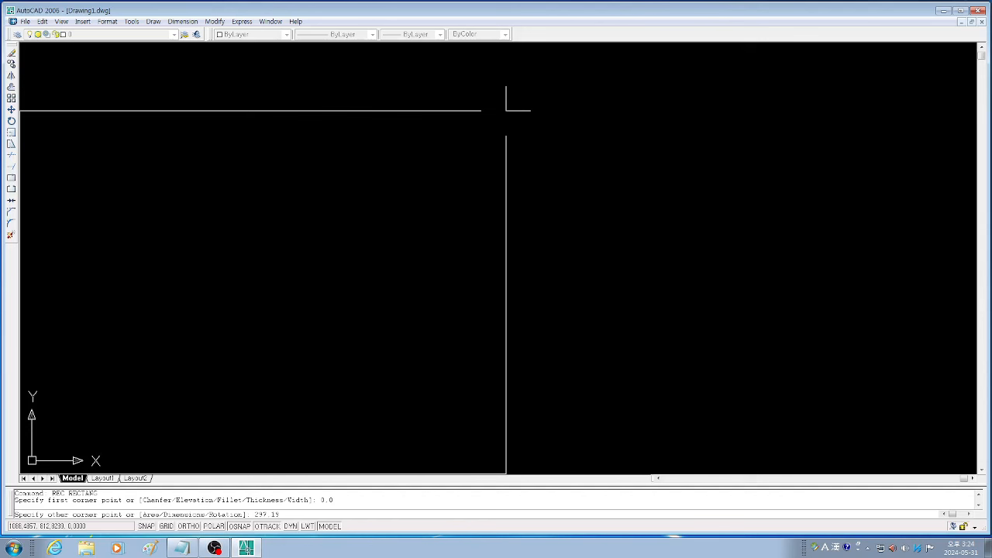
type("7")
key("Return")
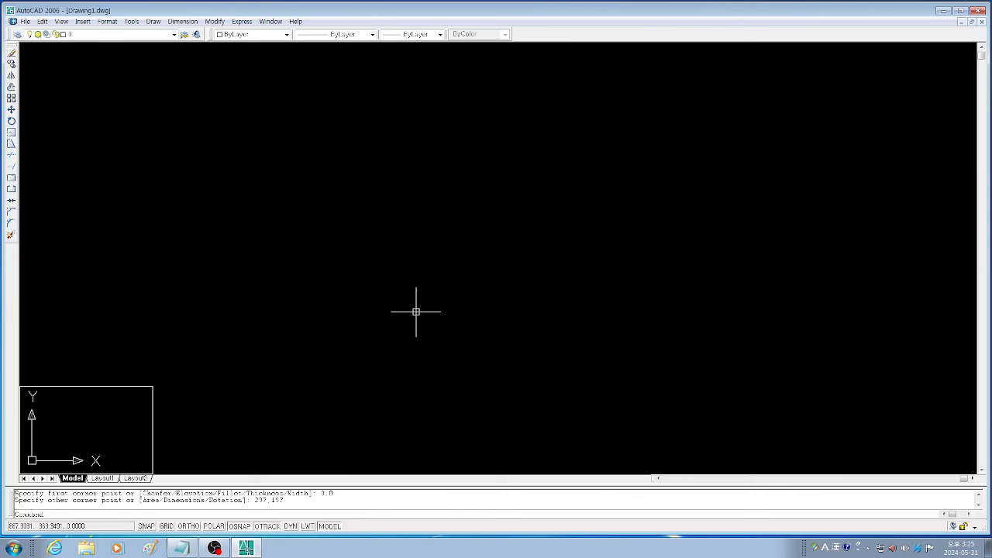
View the sheet border with Zoom Extents and Zoom All
type("Z")
key("Return")
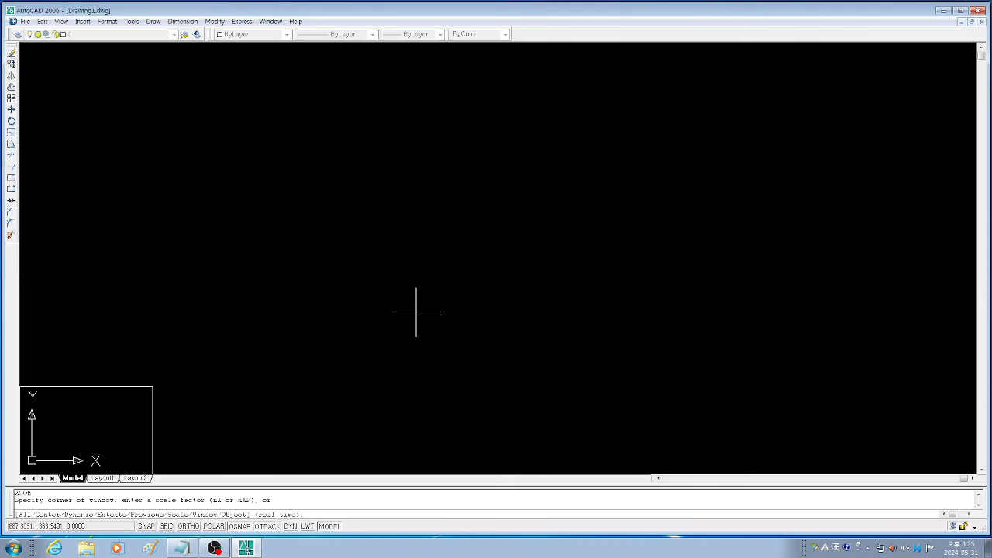
type("E")
key("Return")
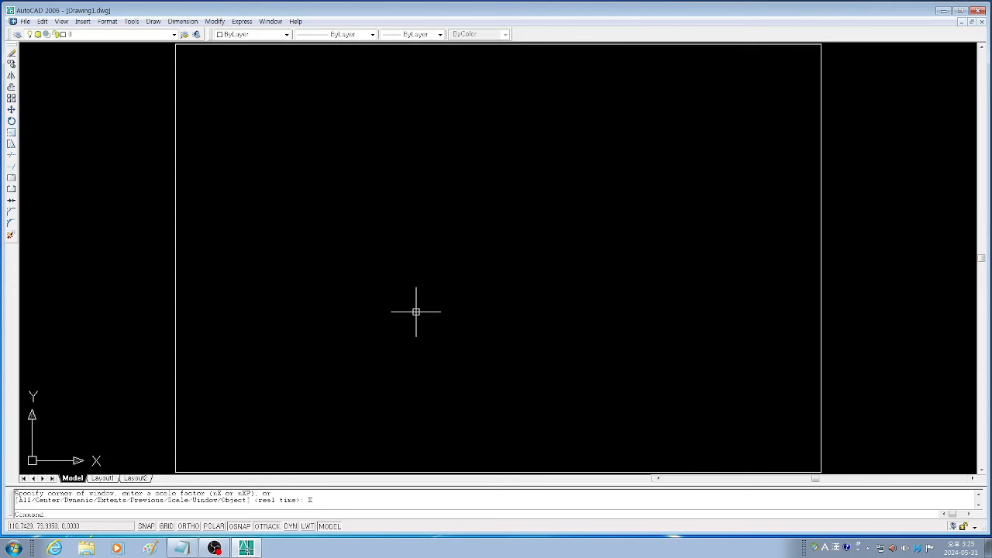
type("Z")
key("Return")
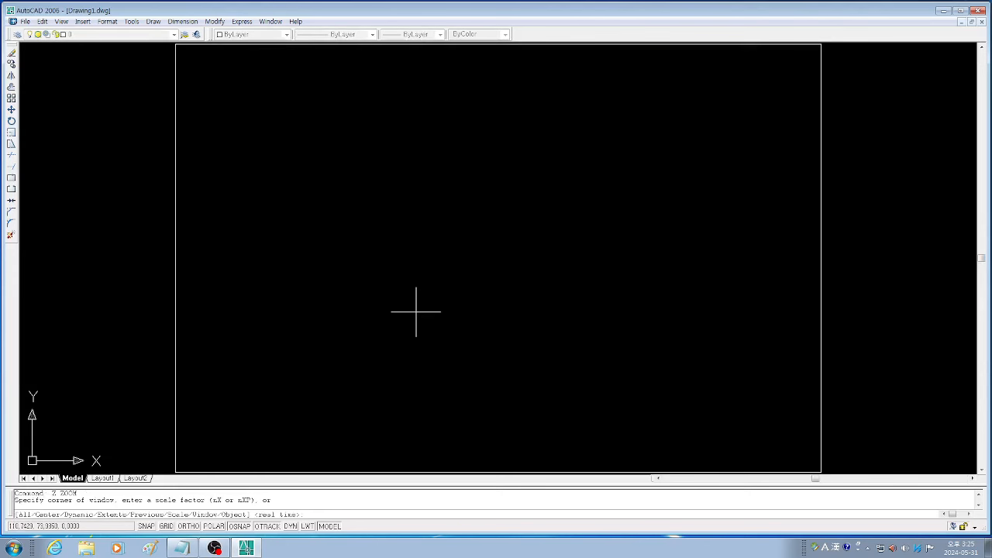
type("A")
key("Return")
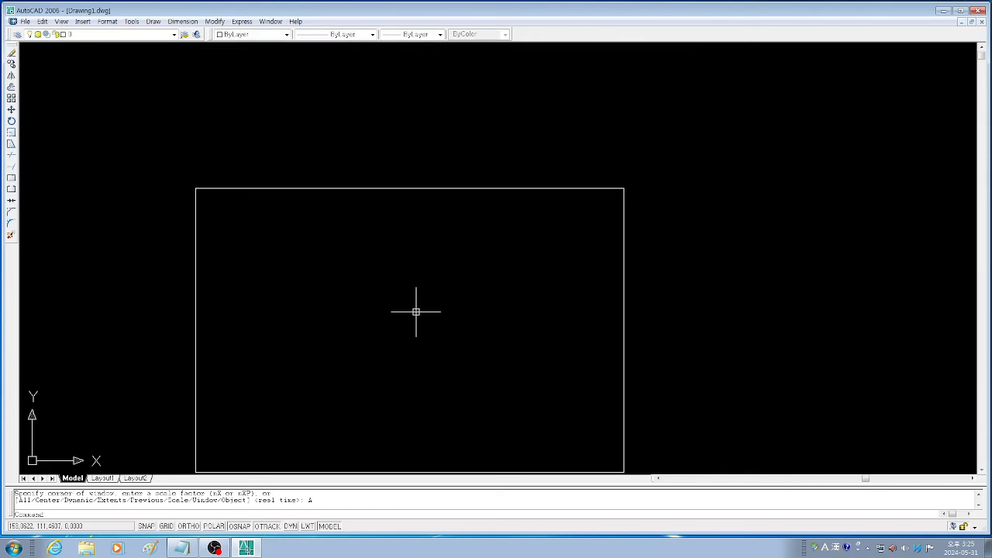
Shrink the view of the sheet border with a Zoom scale factor of .5X
type("Z")
key("Return")
type(".5X")
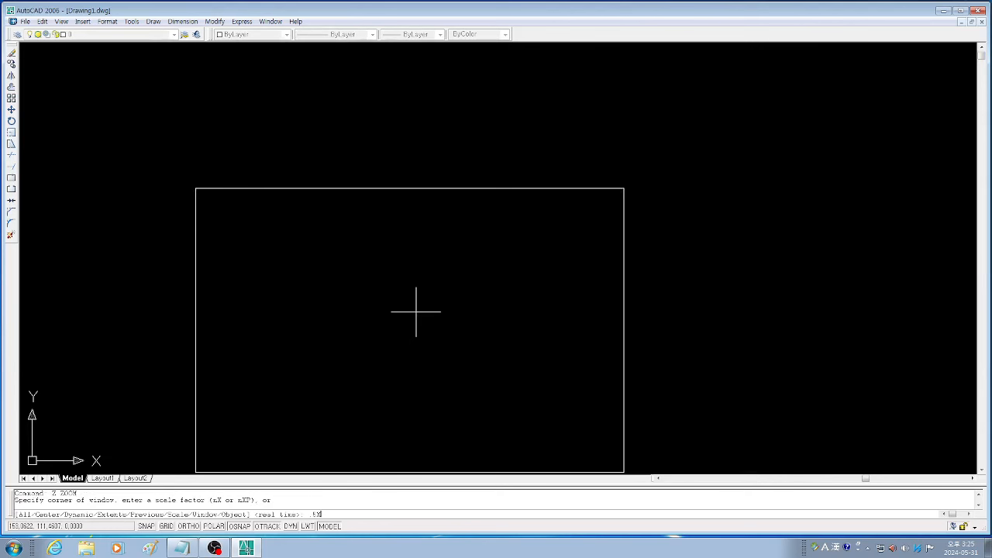
key("Return")
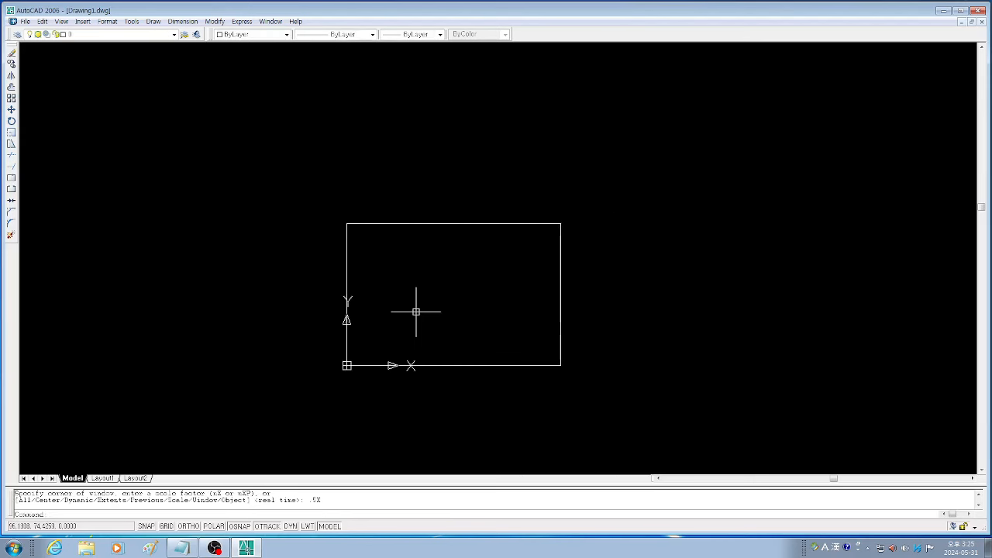
Fit the sheet border with Zoom Extents and scale the view by .8X to leave a margin around it
type("Z")
key("Return")
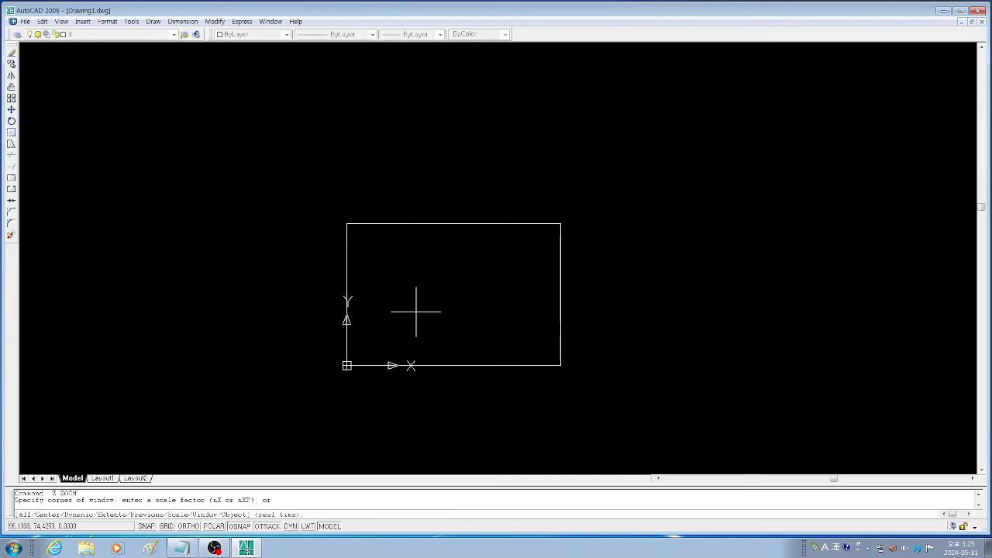
type("E")
key("Return")
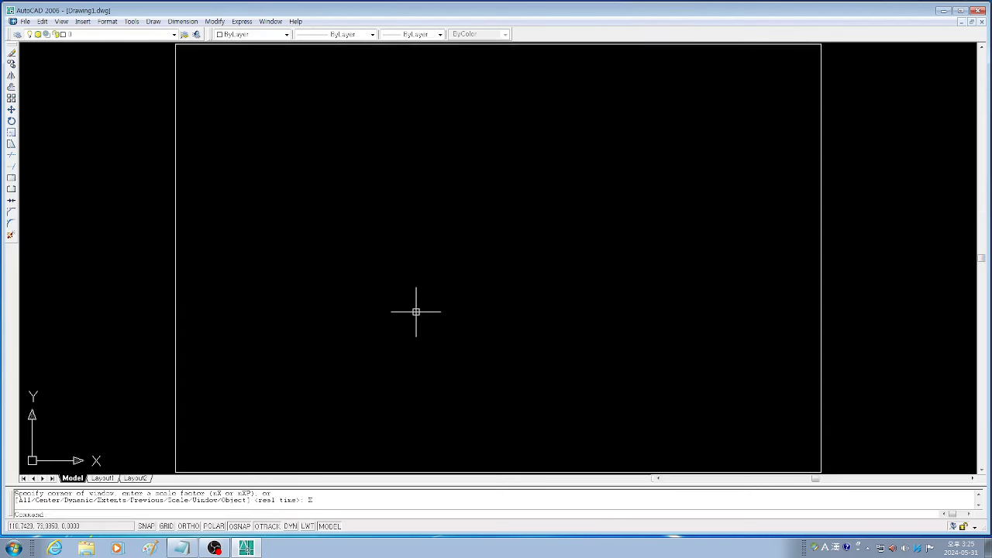
type("Z")
key("Return")
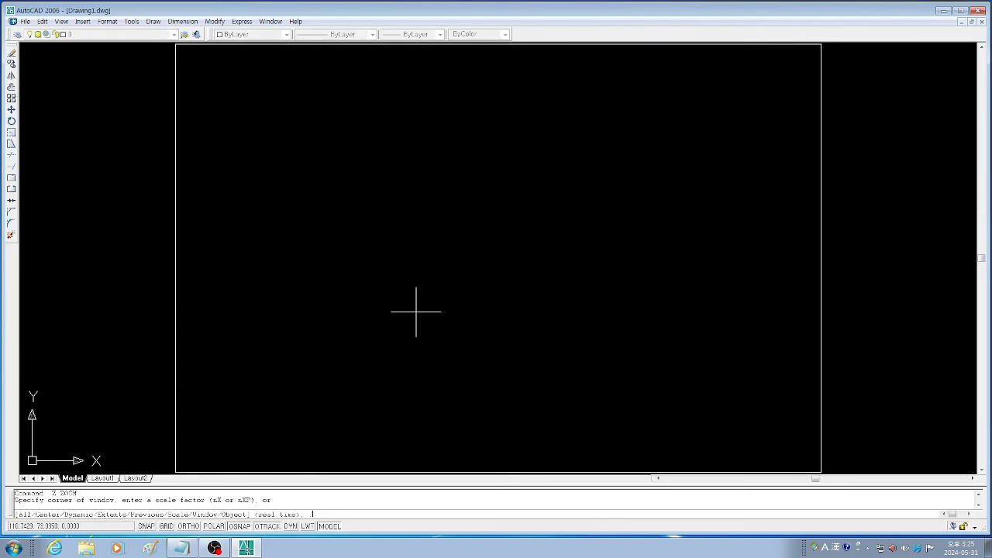
type(".8x")
key("Return")
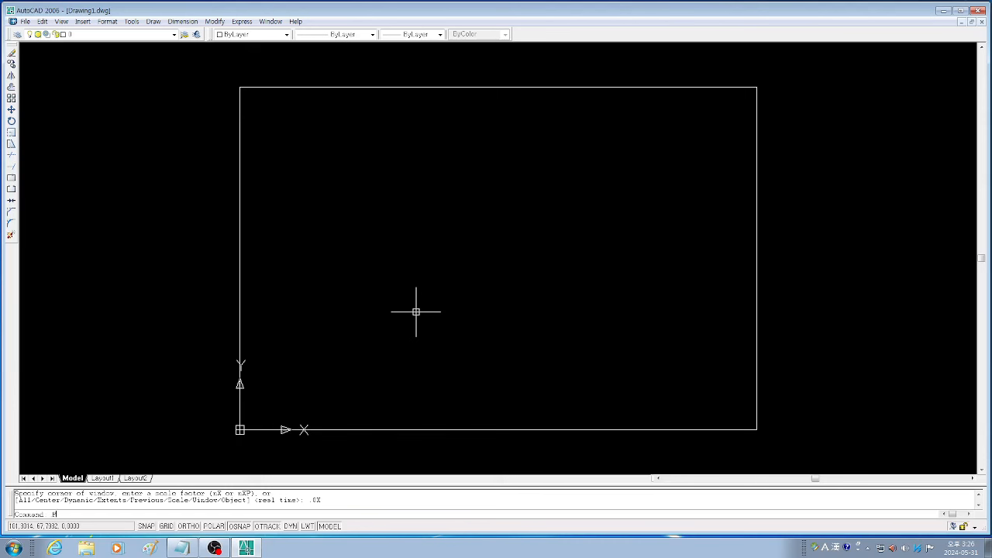
Pan the view of the sheet border sideways and back with the PAN command
key("Return")
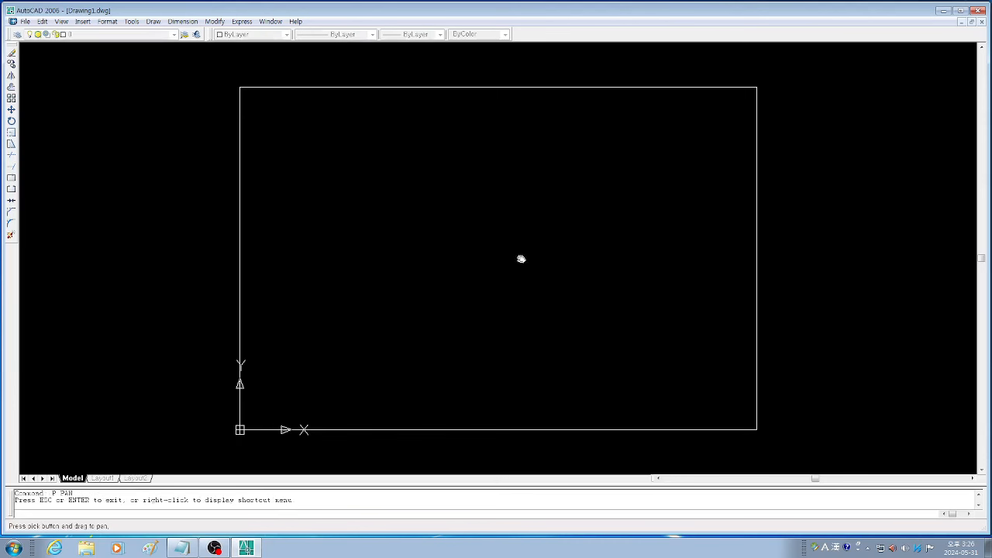
left_click_drag(605, 240, 755, 237)
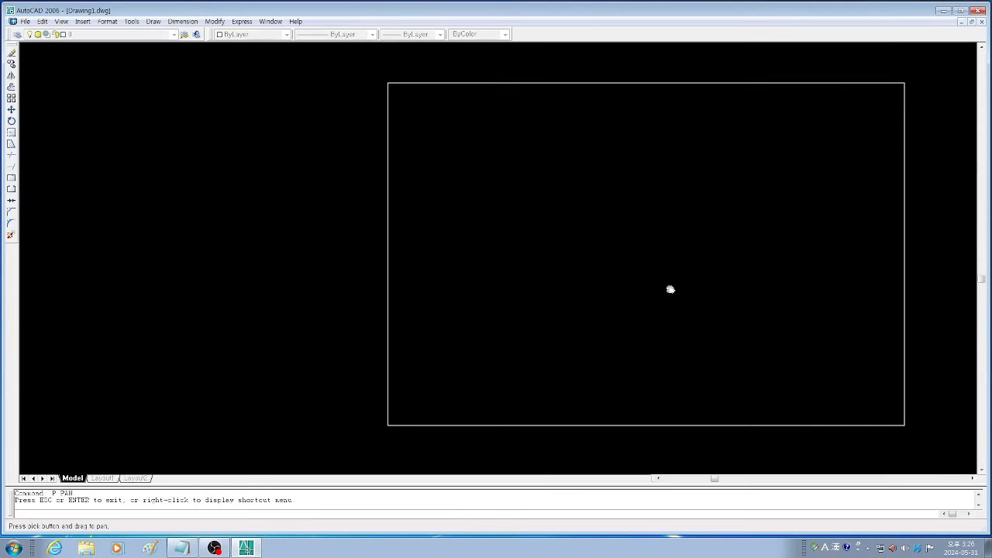
key("Escape")
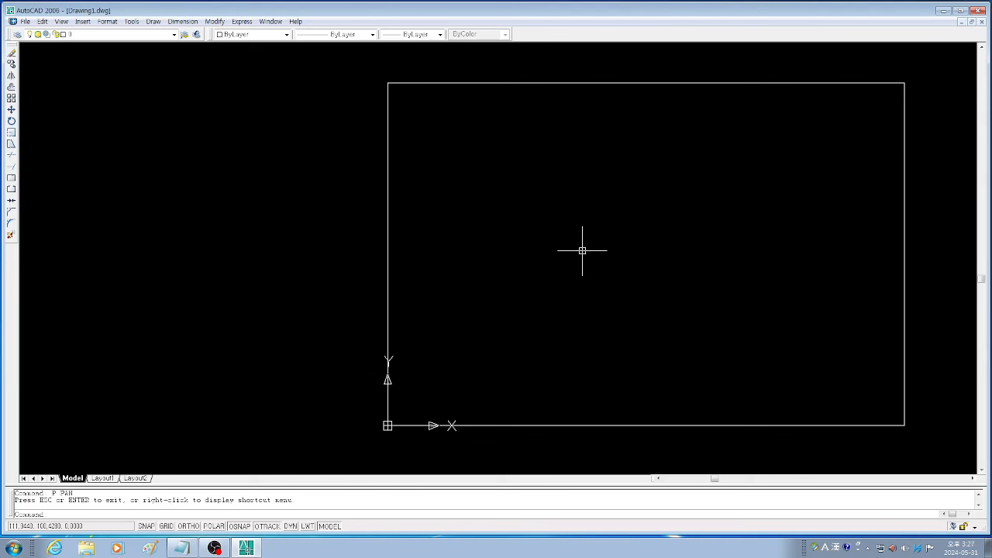
left_click_drag(751, 265, 610, 268)
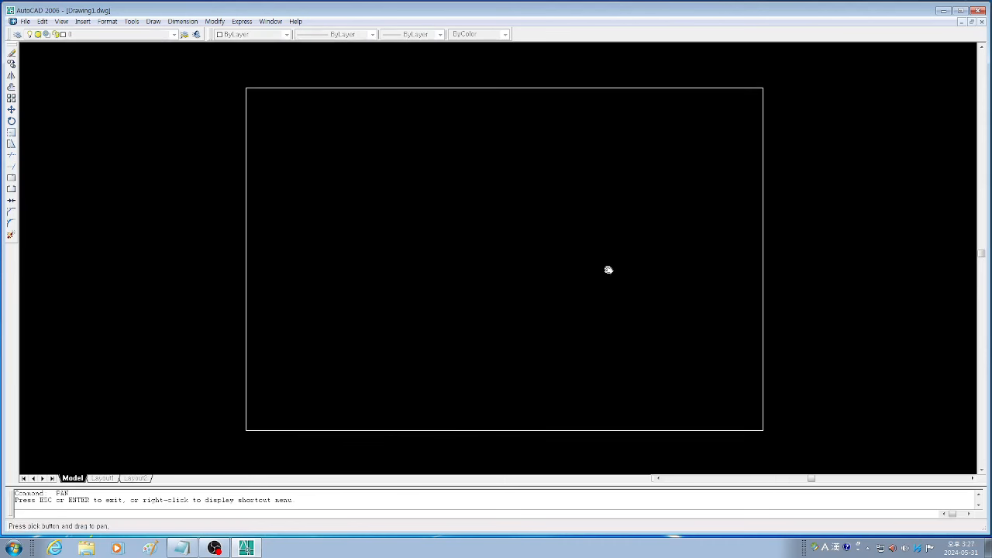
key("Escape")
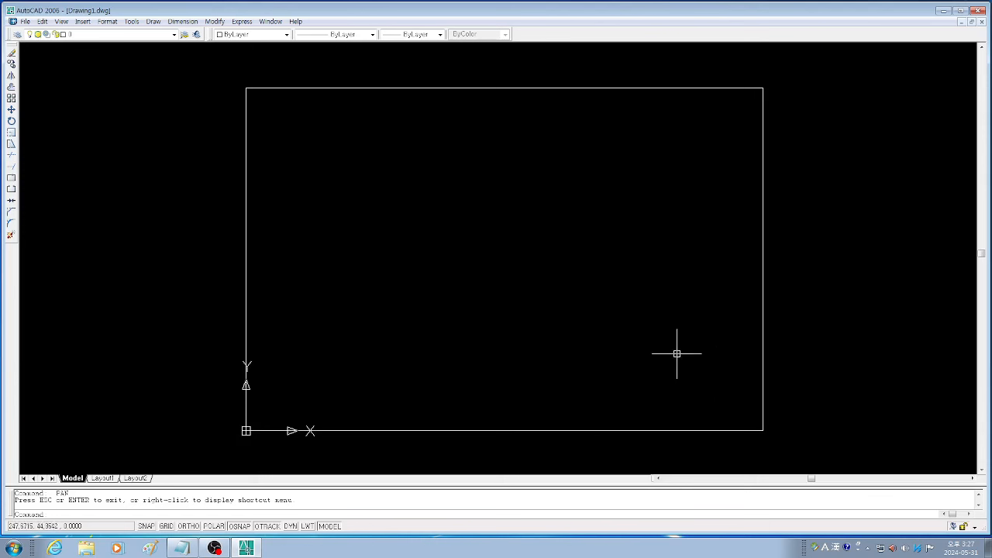
Refit the border using Zoom Extents followed by a Zoom factor of .8X
type("z")
key("Return")
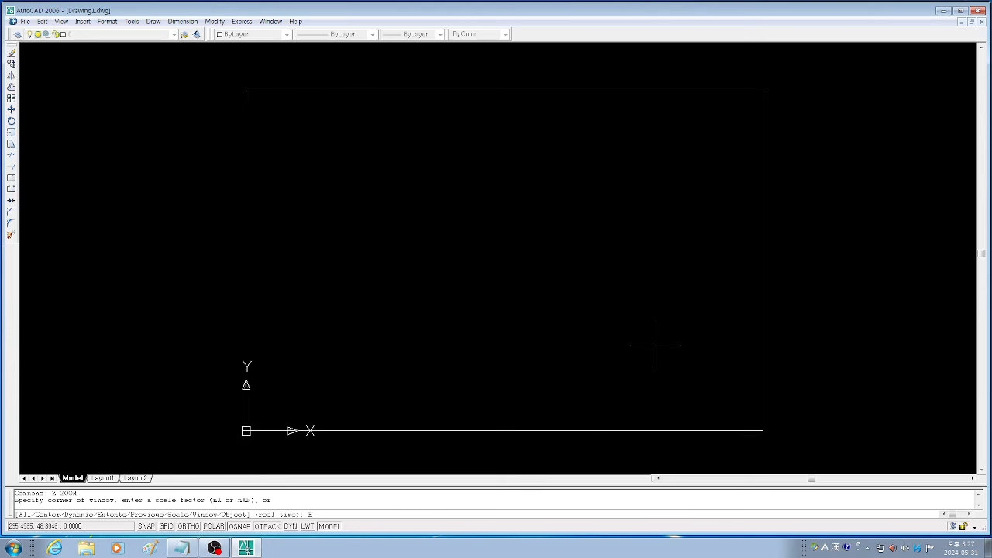
type("E")
key("Return")
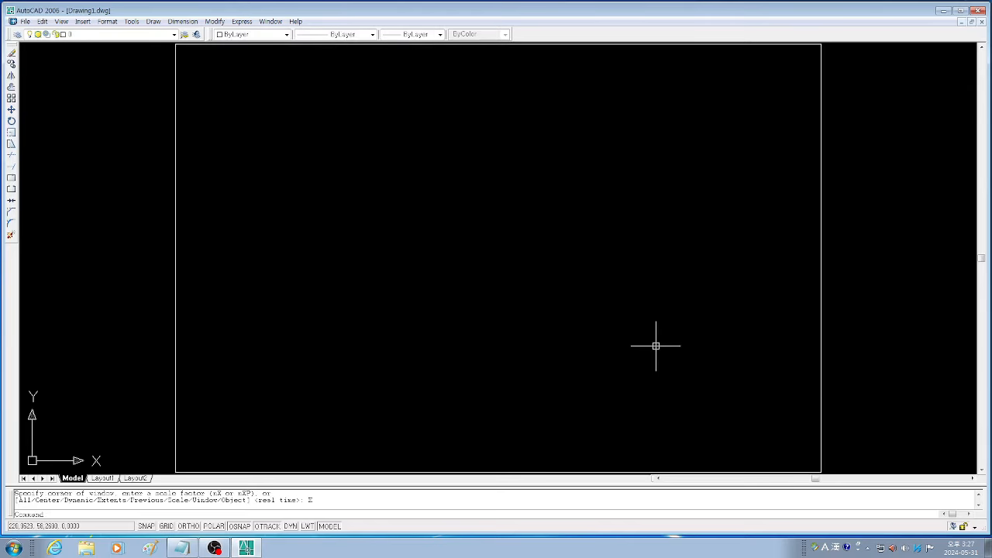
type("Z")
key("Return")
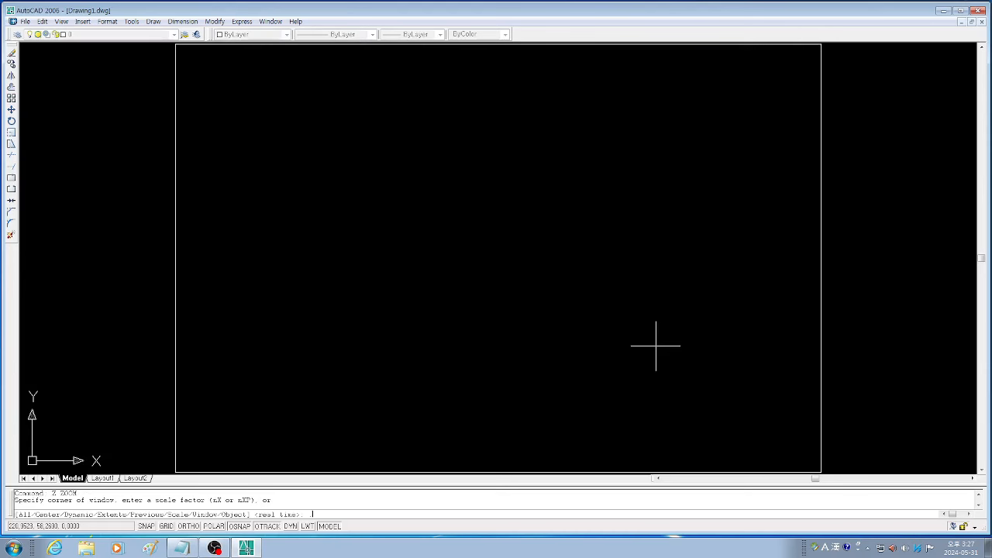
type(".8X")
key("Return")
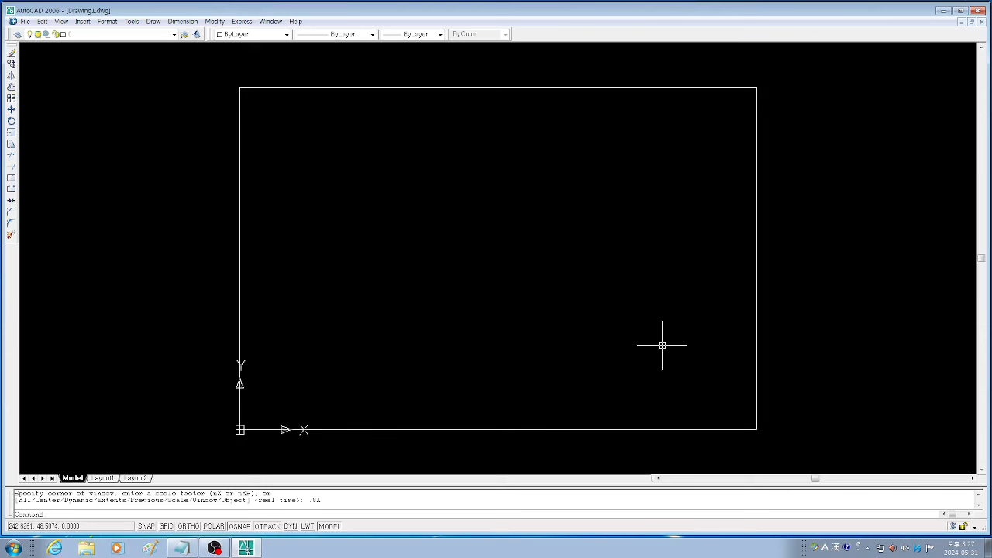
Inspect the drawing limits against the border using Zoom All, the grid turned on and a Zoom factor of .7X
type("z")
key("Return")
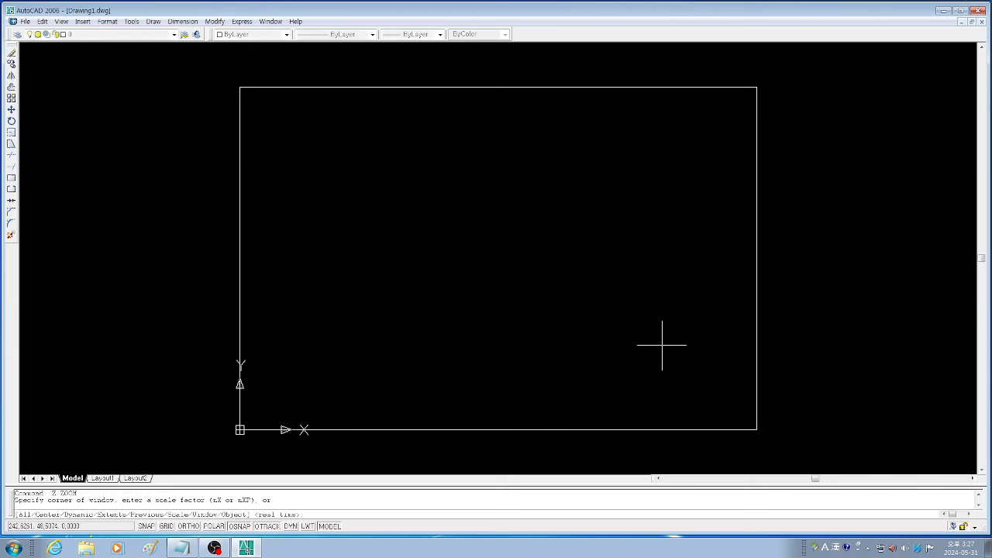
type("a")
key("Return")
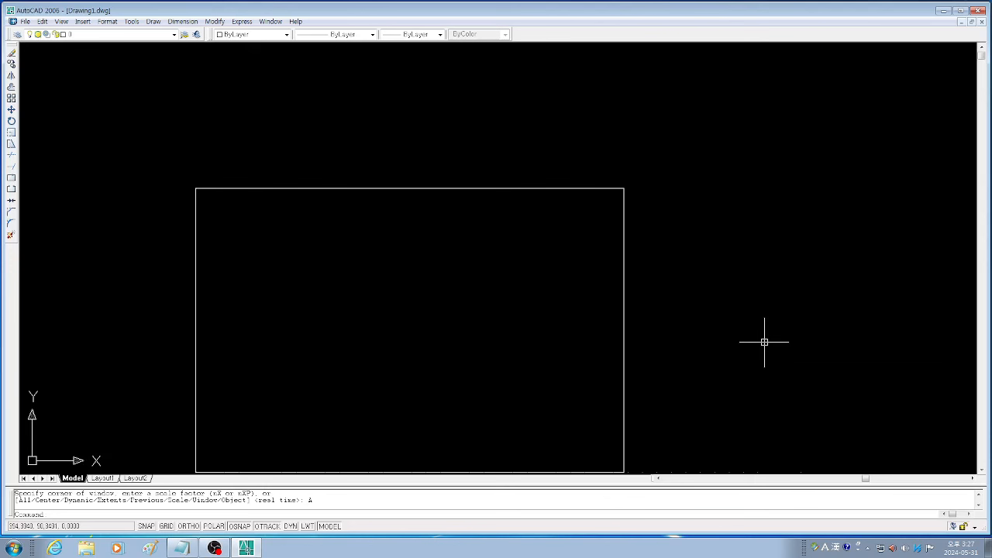
key("F7")
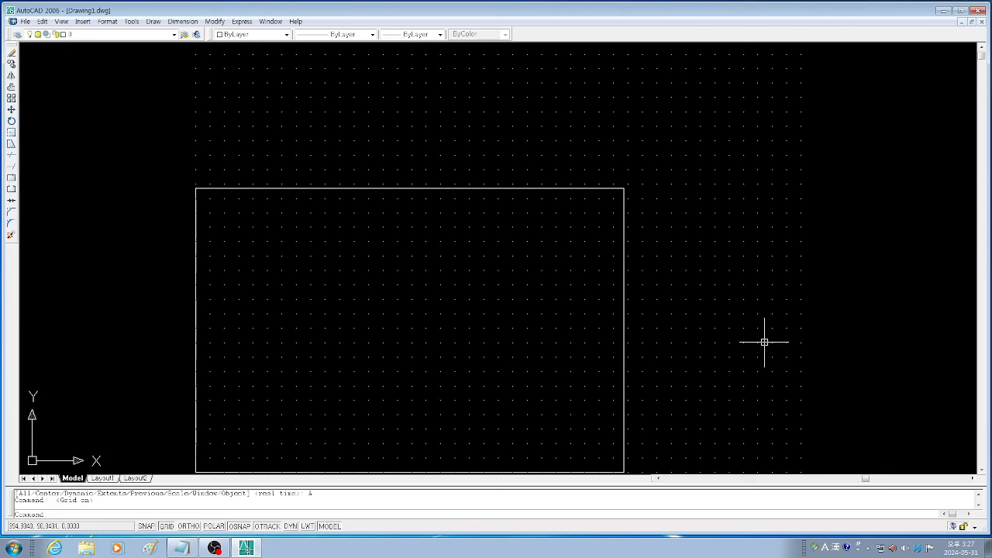
type("z")
key("Return")
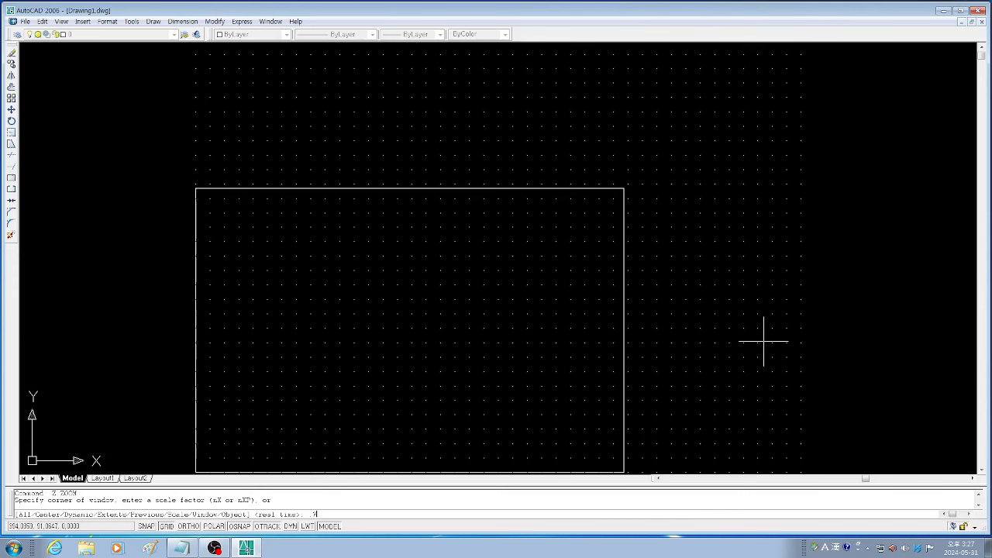
type(".7x")
key("Return")
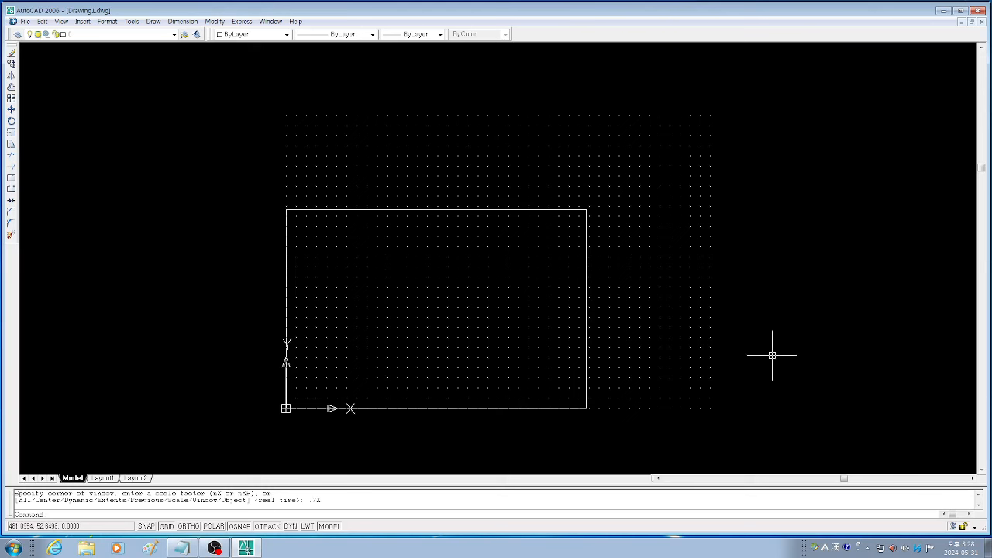
Set the model space limits from 0,0 to 1000,460 with the LIMITS command and display them with Zoom All
type("LIMITS")
key("Return")
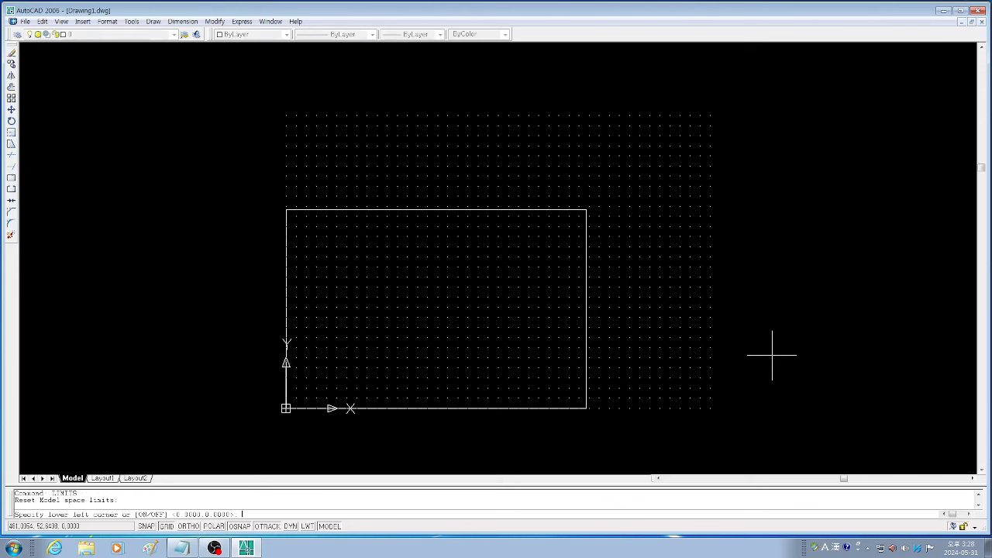
key("Return")
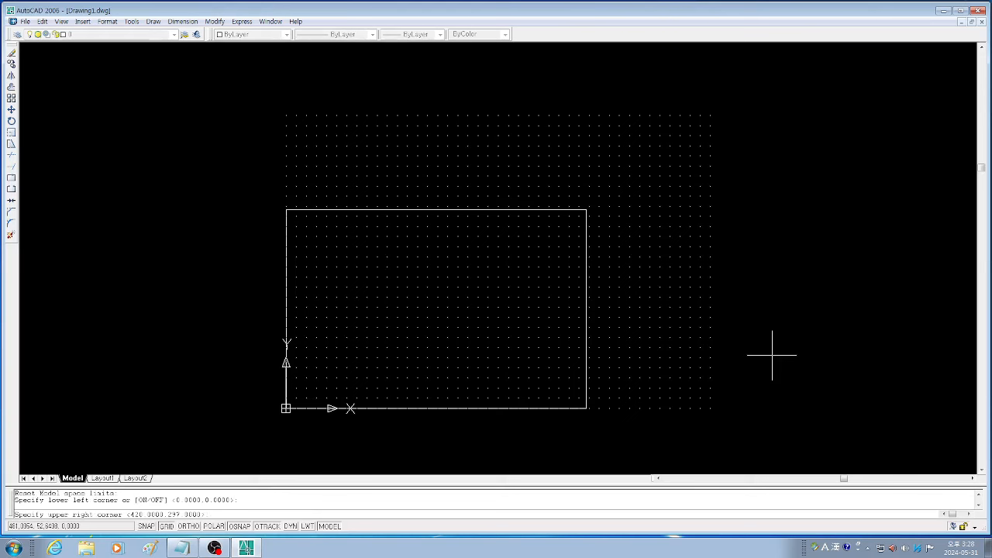
type("1000,600")
key("Return")
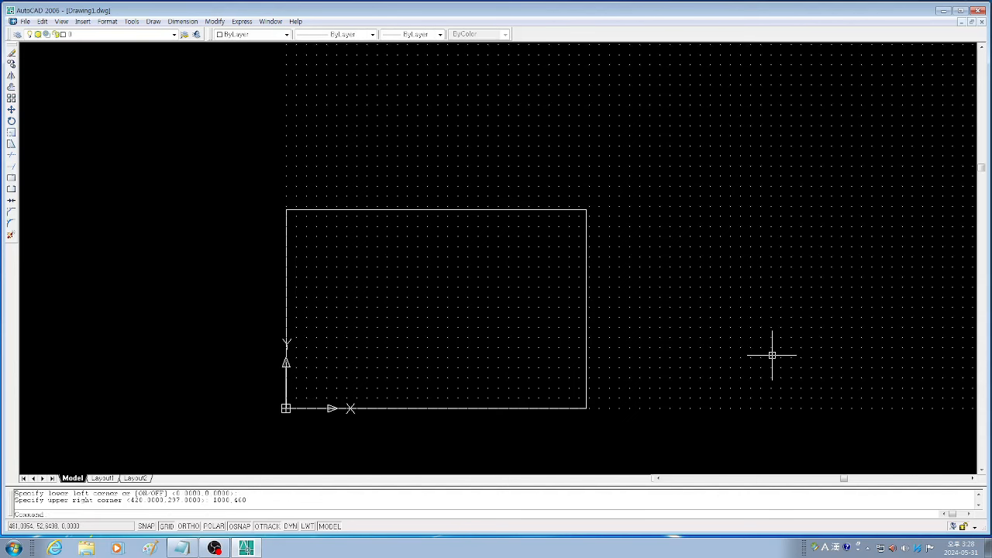
type("z")
key("Return")
type("a")
key("Return")
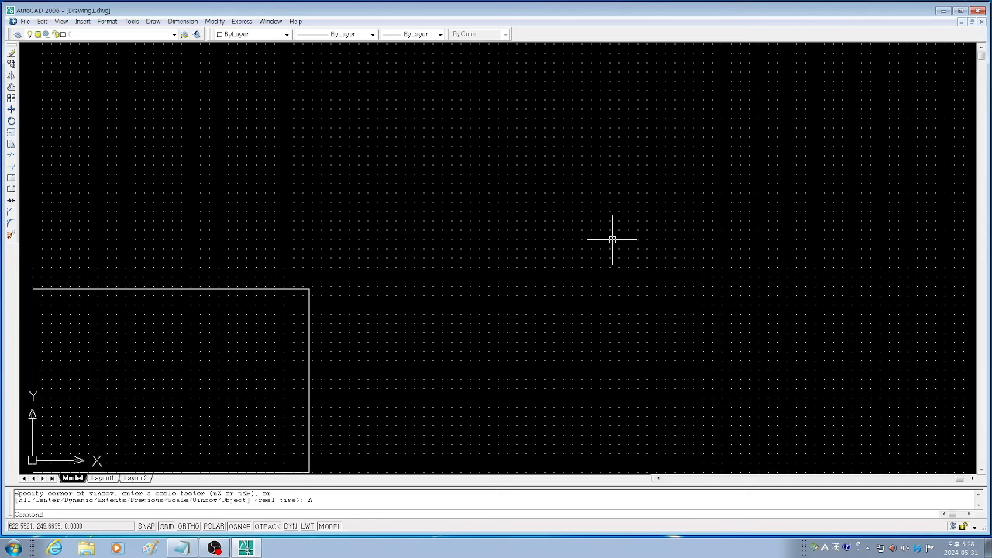
Turn off the grid and frame the sheet border with Zoom Extents and a Zoom factor of .9X
key("F7")
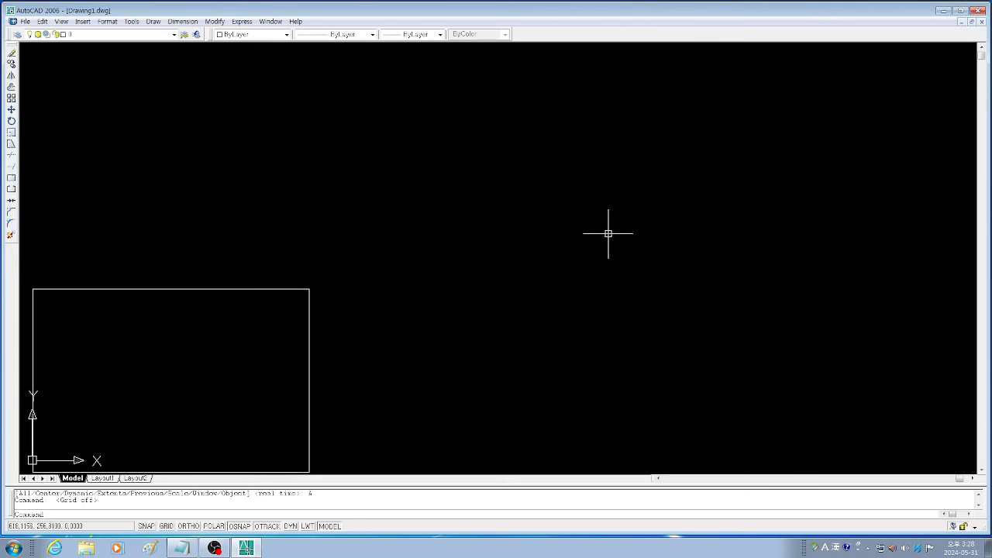
type("Z")
key("Return")
type("E")
key("Return")
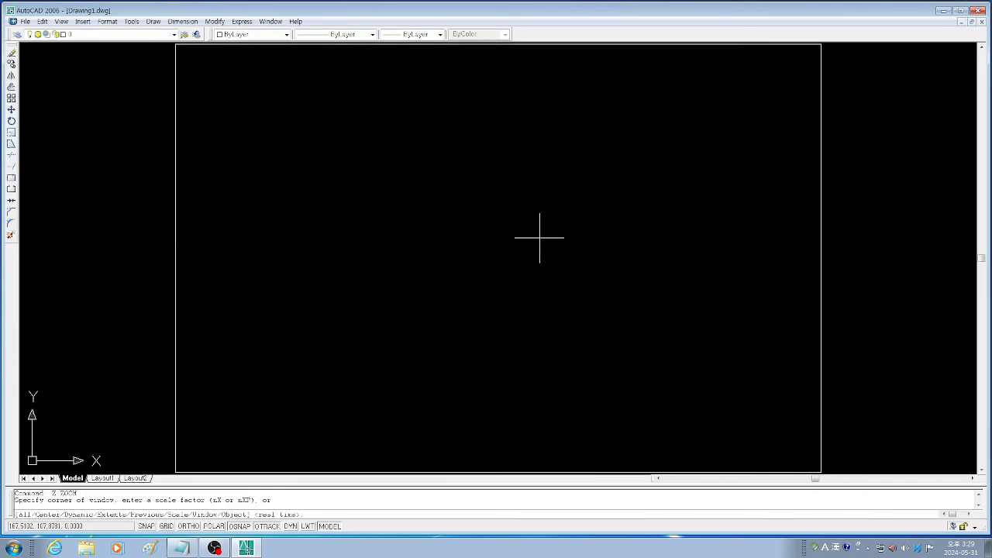
type(".9X")
key("Return")
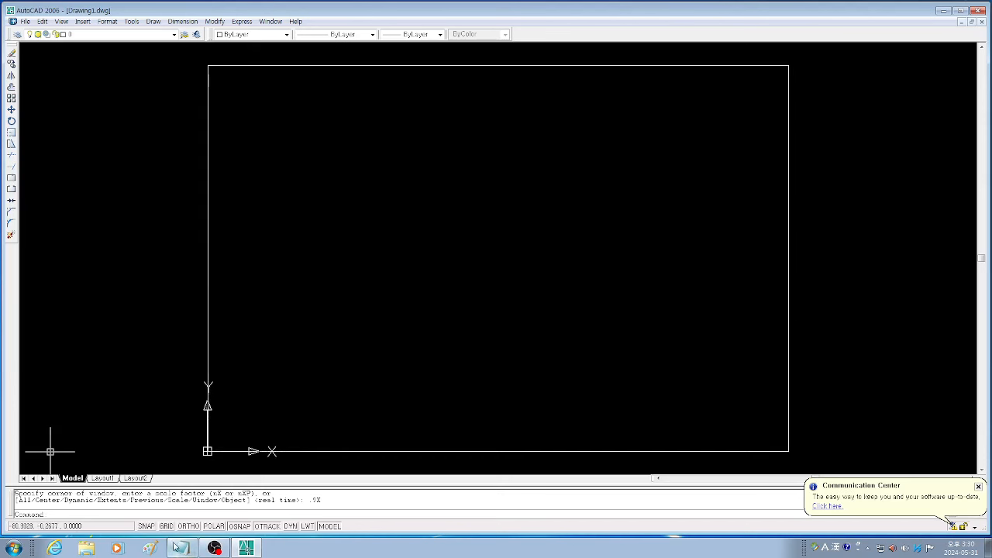
Read the planned layer names in the Notepad notes and check the drawing's existing layer list in AutoCAD
left_click(183, 549)
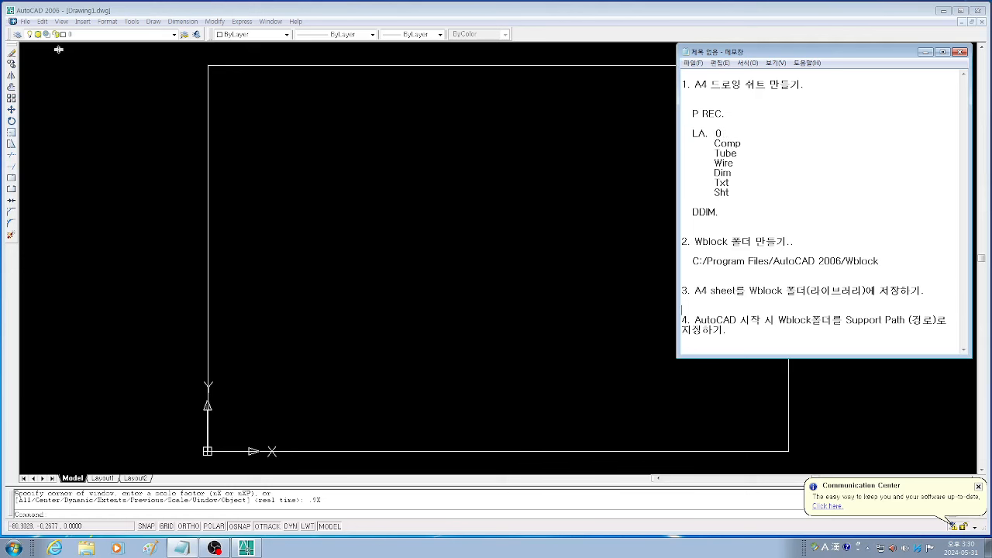
left_click(87, 38)
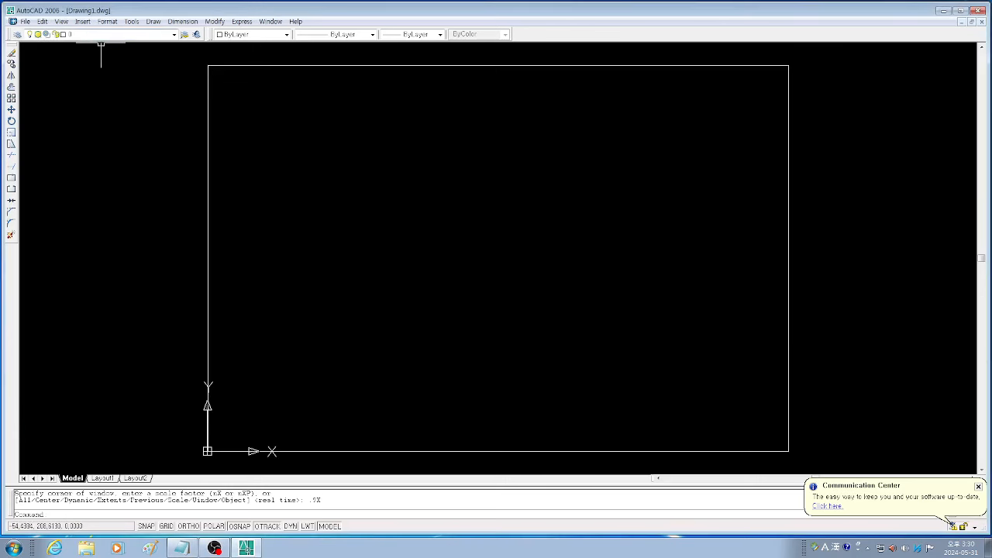
left_click(106, 37)
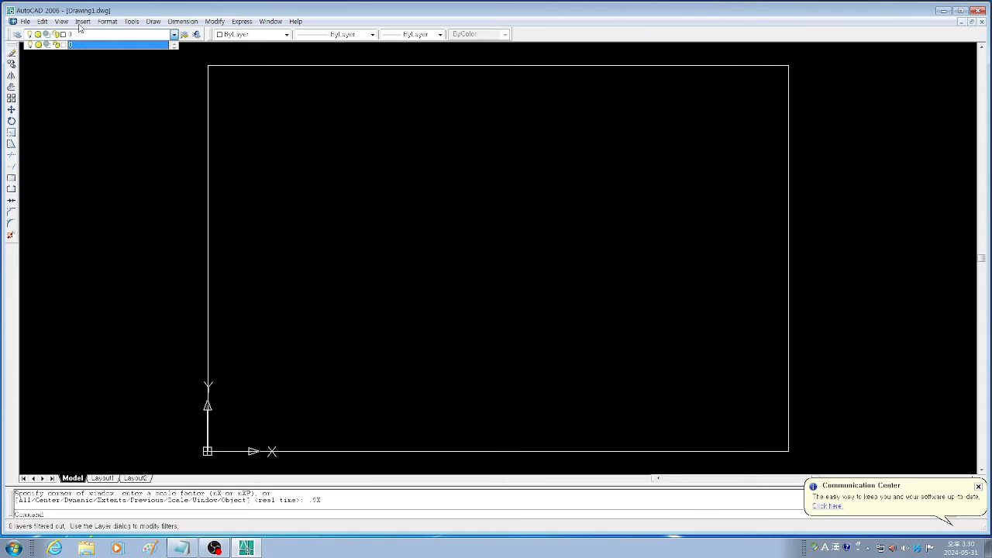
left_click(108, 25)
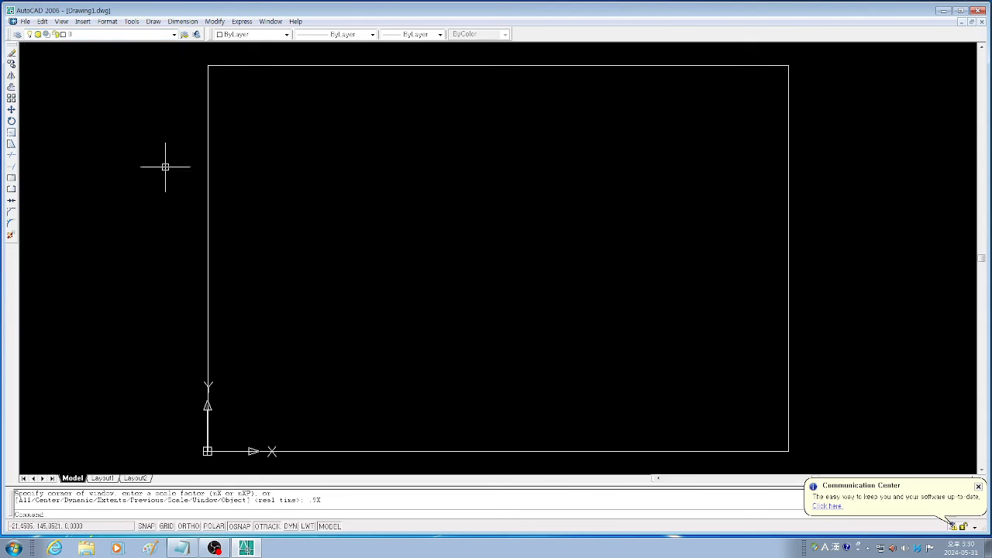
Create two new layers in the drawing and name the first one Comp
type("La")
key("Return")
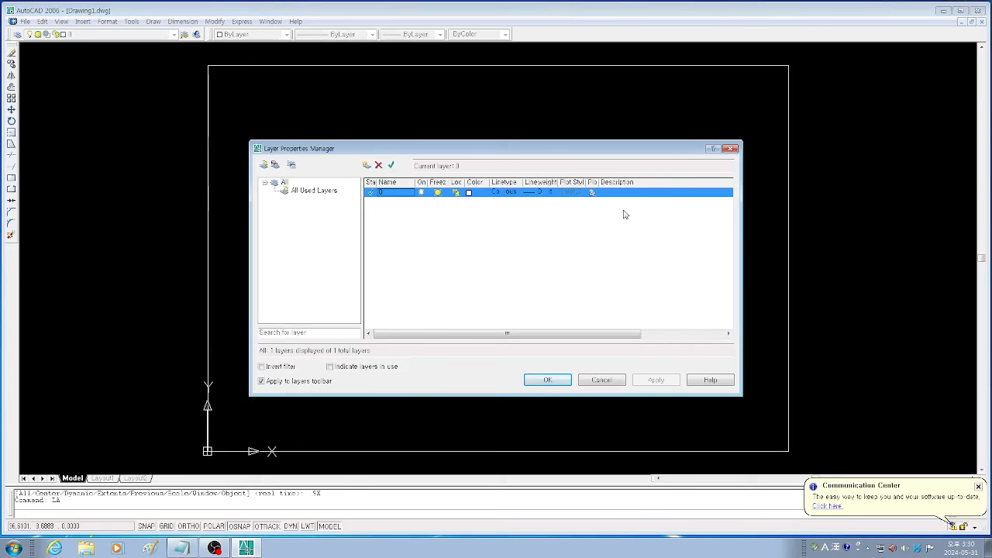
left_click(367, 166)
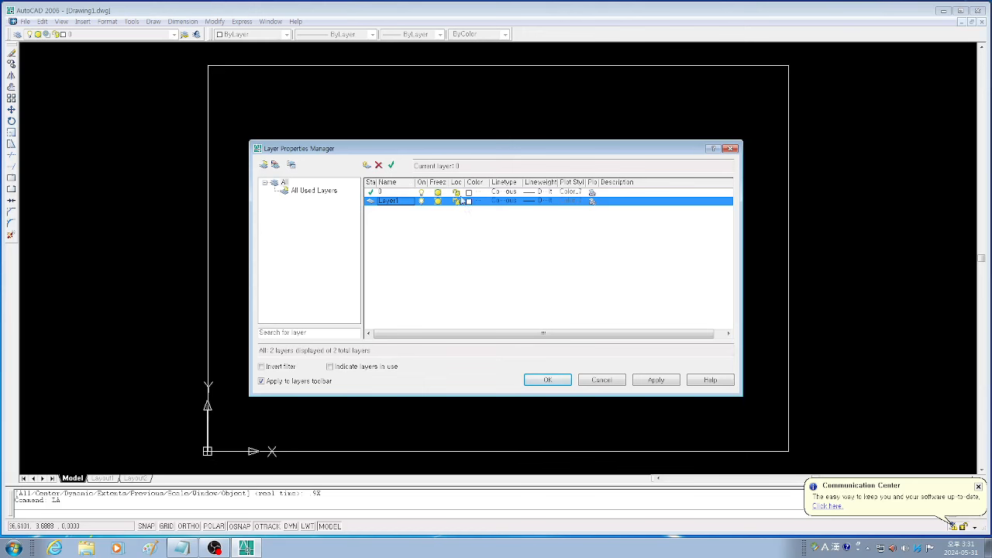
left_click(366, 165)
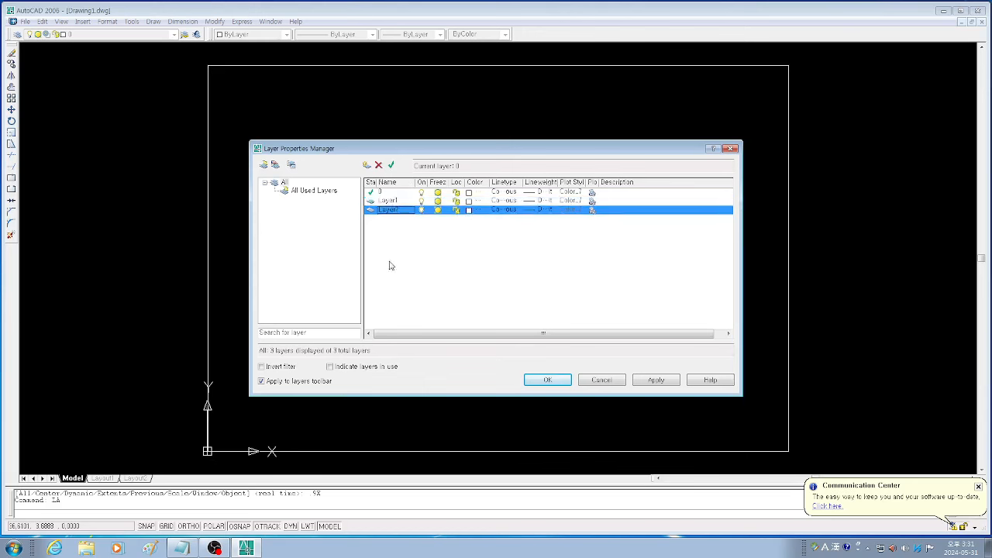
left_click(387, 201)
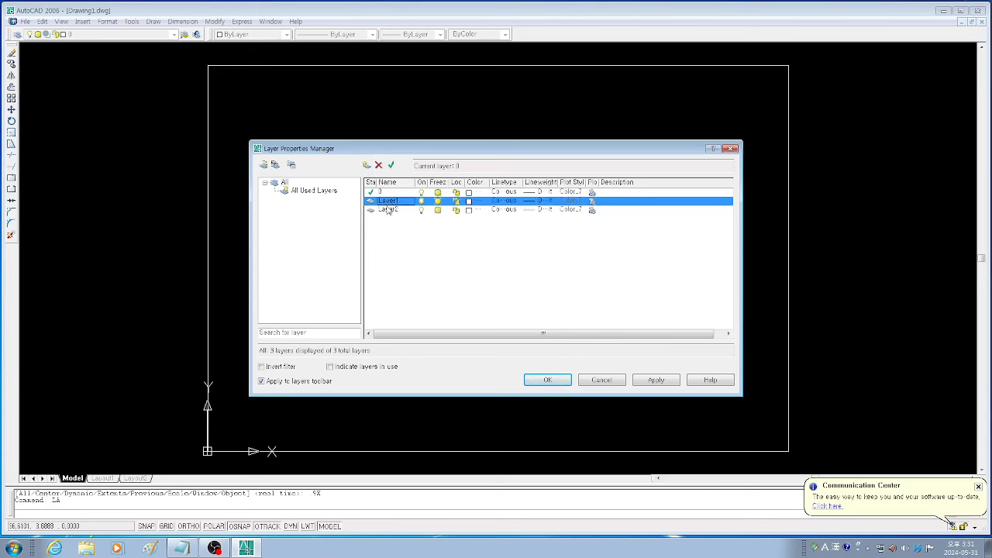
left_click(387, 210)
left_click(389, 202)
right_click(390, 203)
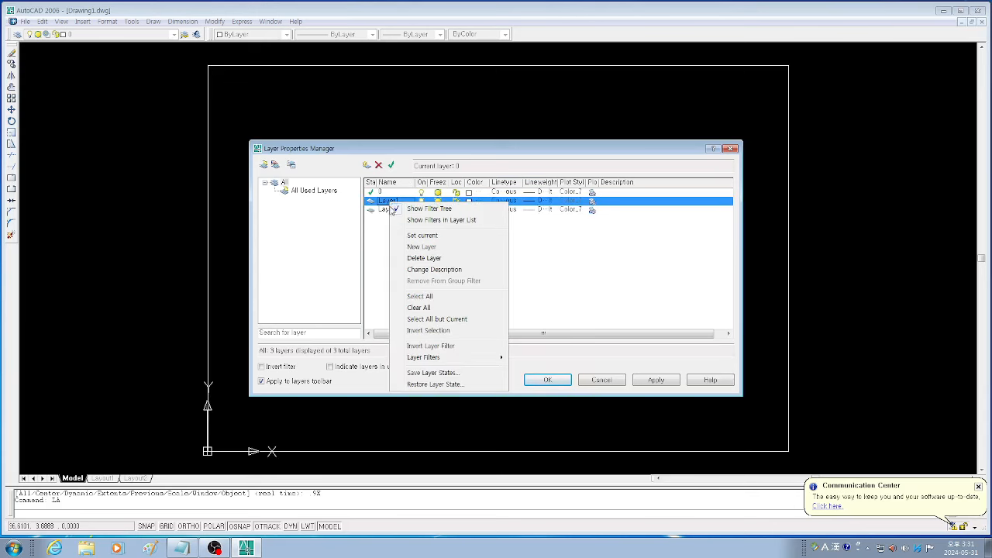
left_click(609, 294)
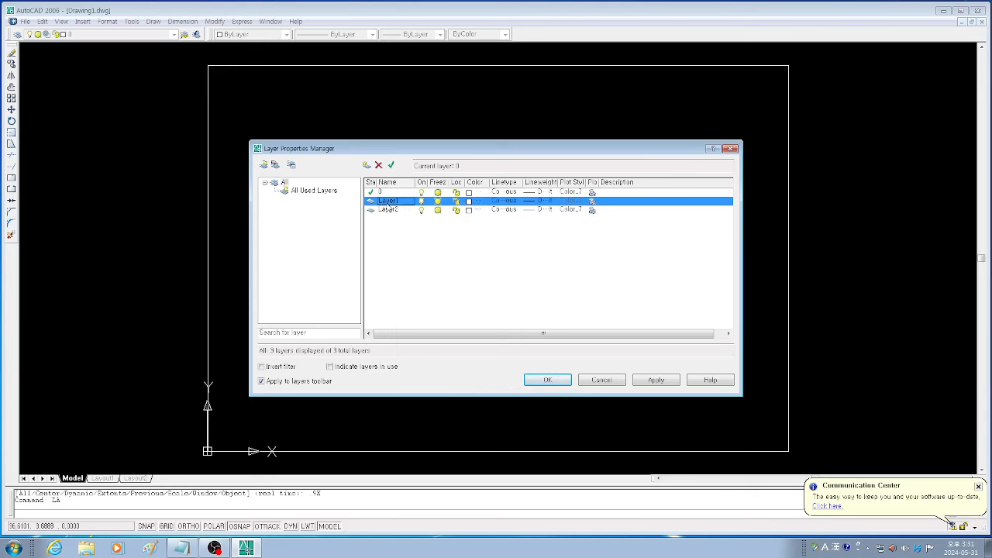
left_click(387, 201)
type("cOMP")
left_click_drag(399, 201, 365, 199)
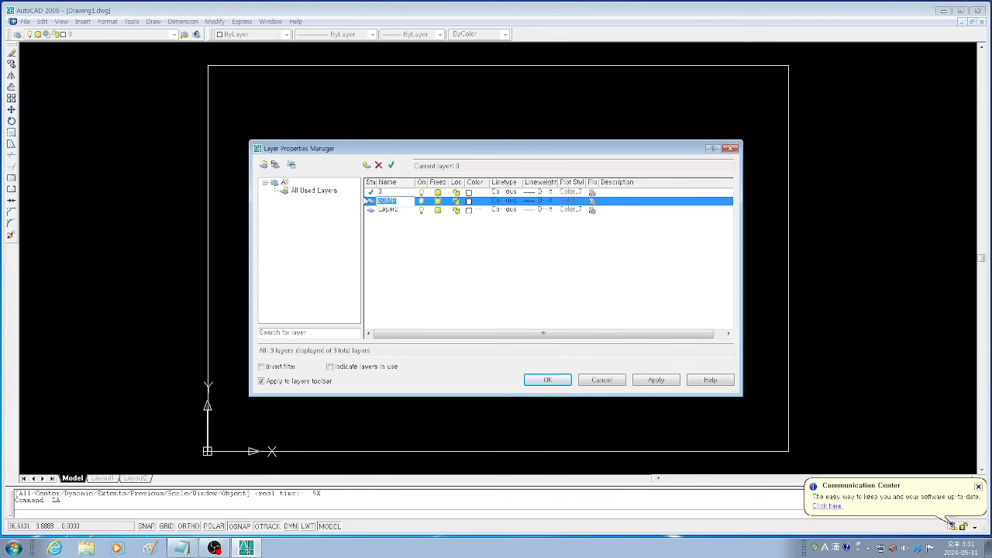
type("Compl")
Name the second new layer Tube and add a third layer named Wire
left_click(390, 211)
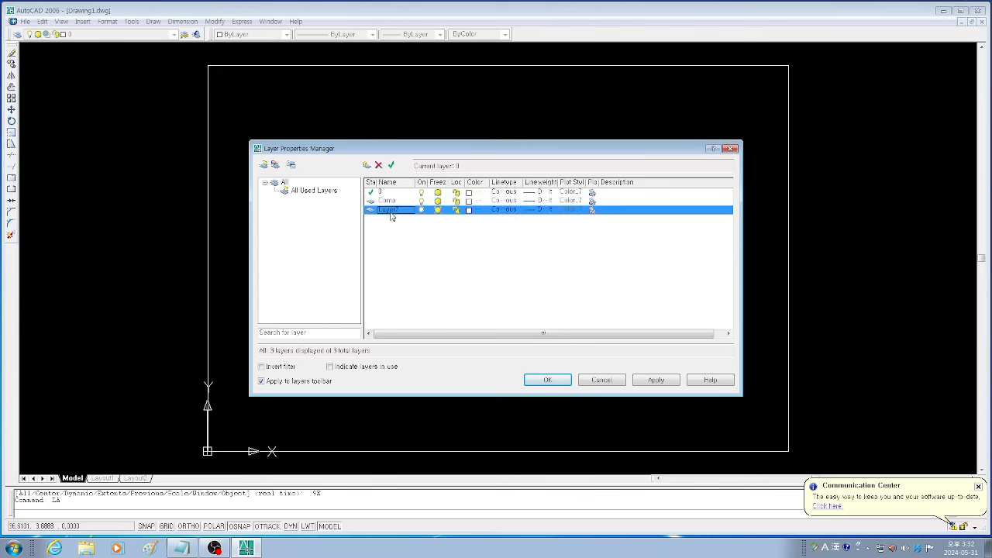
left_click(390, 211)
type("lube")
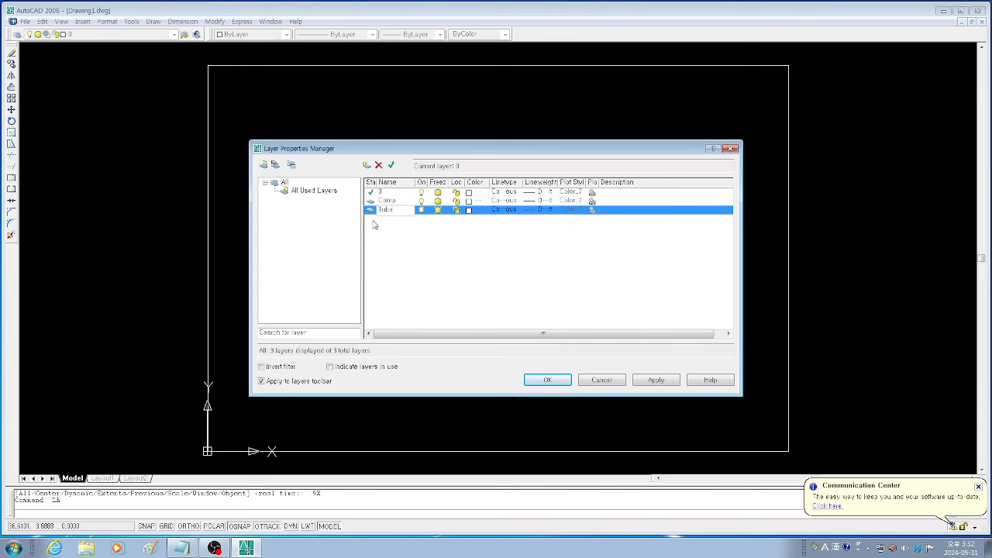
key("Return")
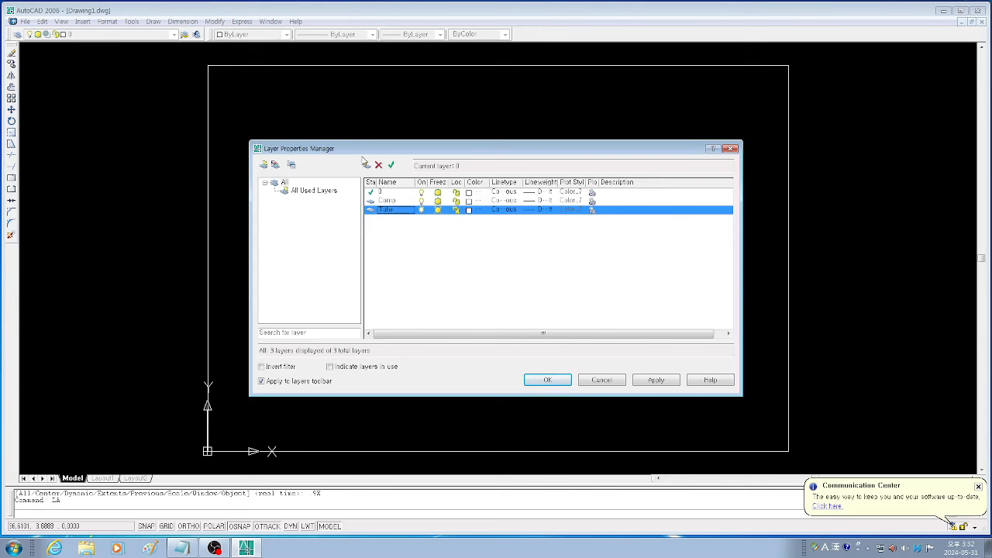
left_click(366, 166)
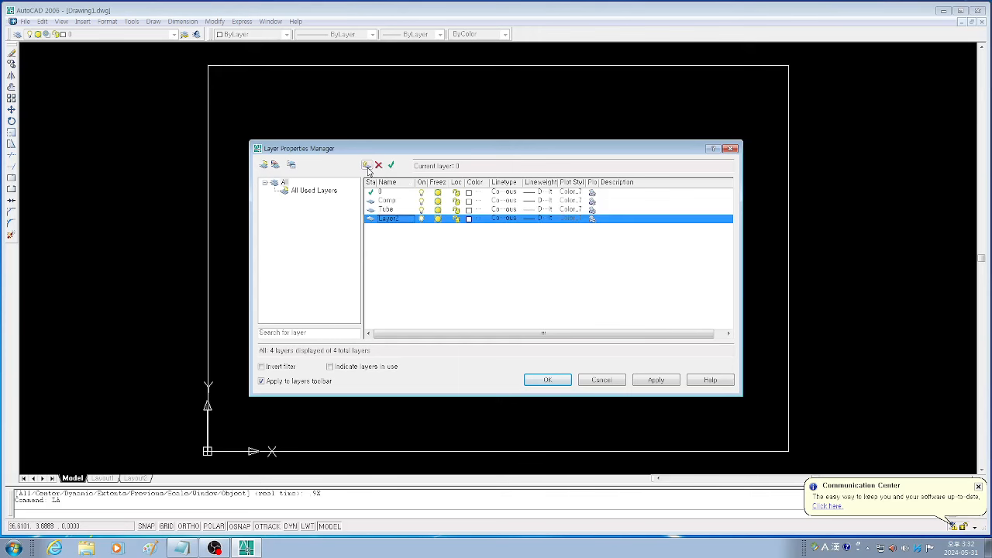
left_click(384, 219)
type("Wire")
left_click(374, 244)
Add a fourth layer, discard the pending layer changes and check the drawing's layer list
left_click(367, 165)
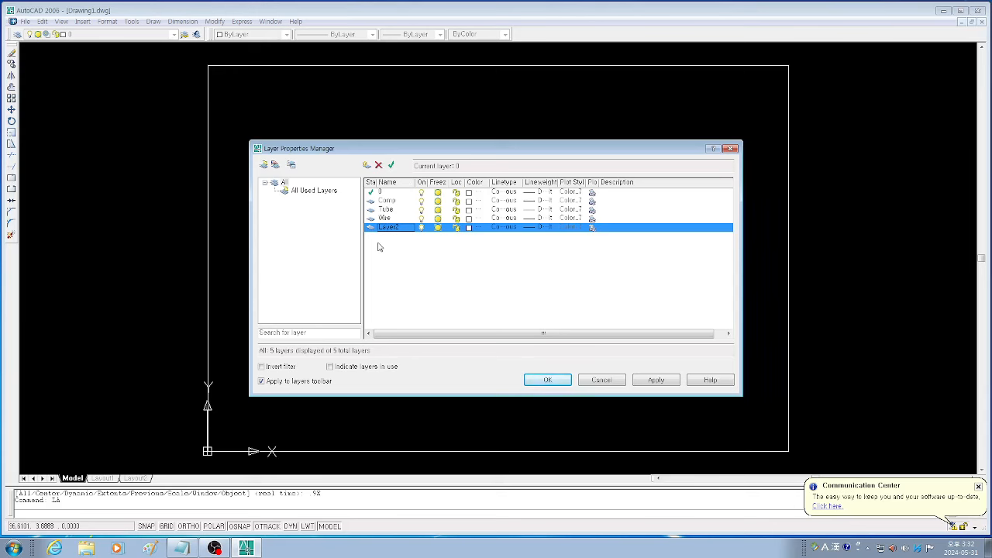
key("alt+i")
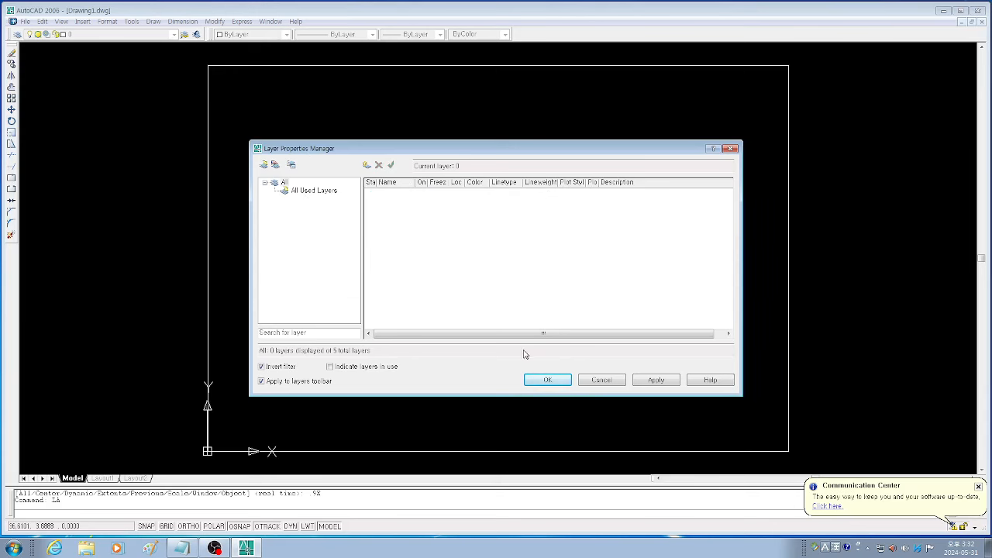
left_click(608, 388)
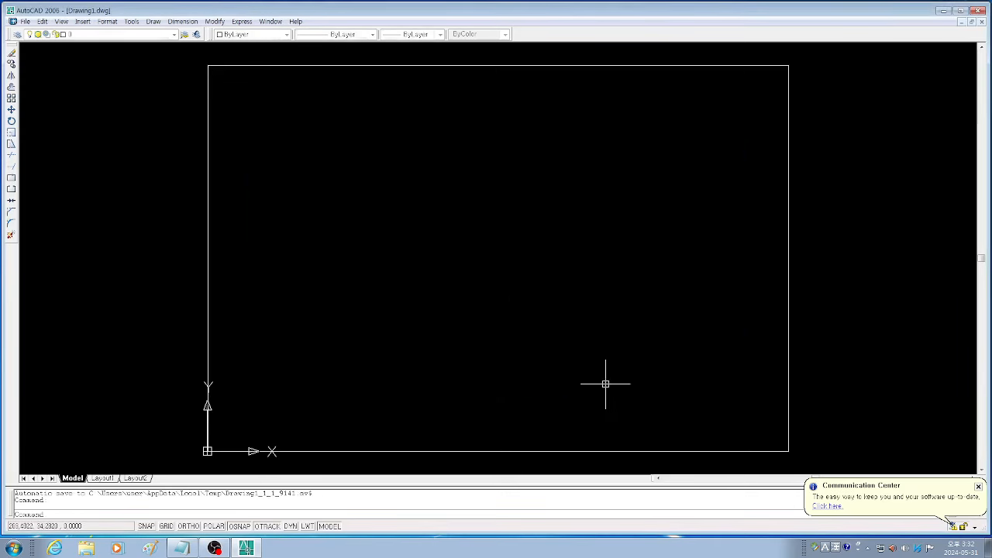
left_click(81, 35)
left_click(84, 47)
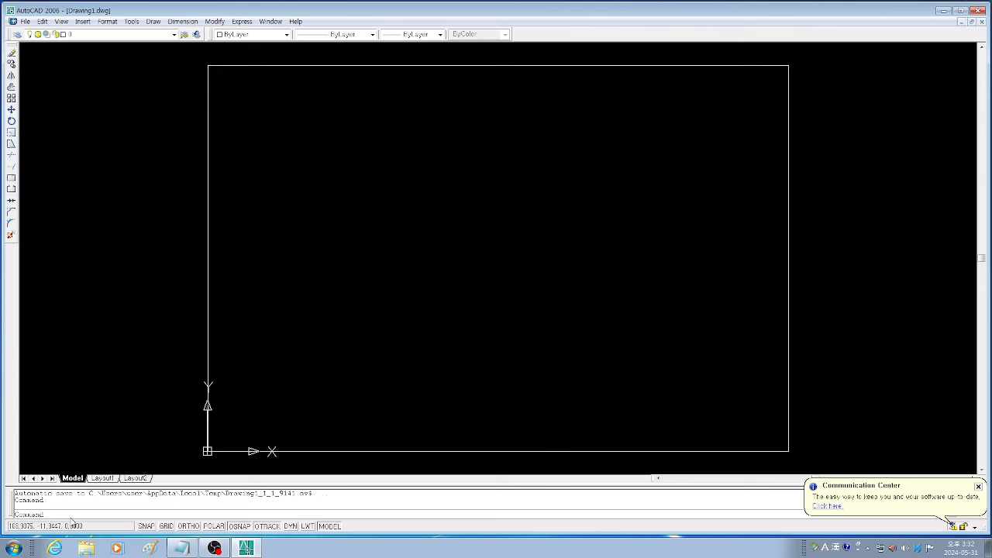
Add five new layers to the drawing and rename the first of them Comp
type("la")
key("Return")
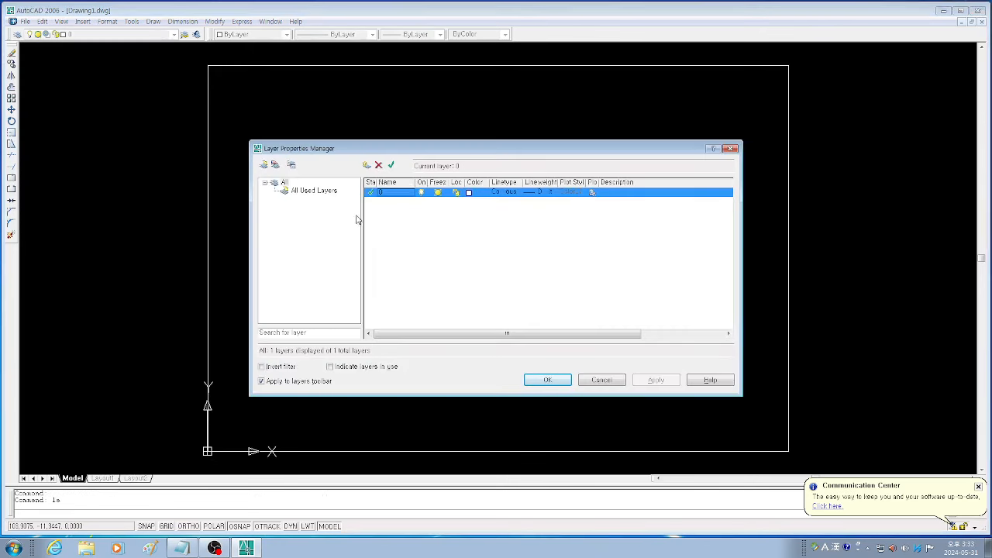
left_click(367, 165)
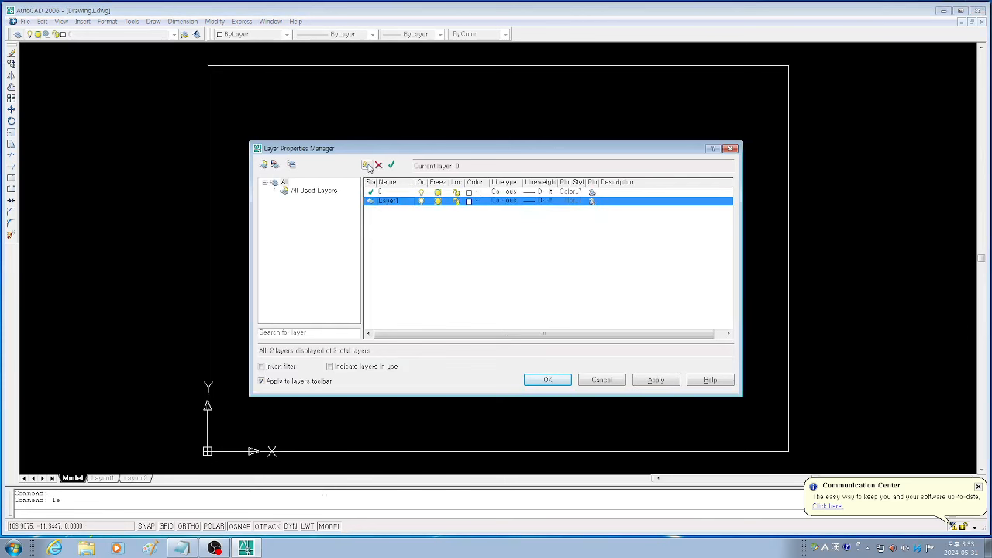
left_click(368, 165)
left_click(368, 165)
left_click(368, 165)
left_click(368, 165)
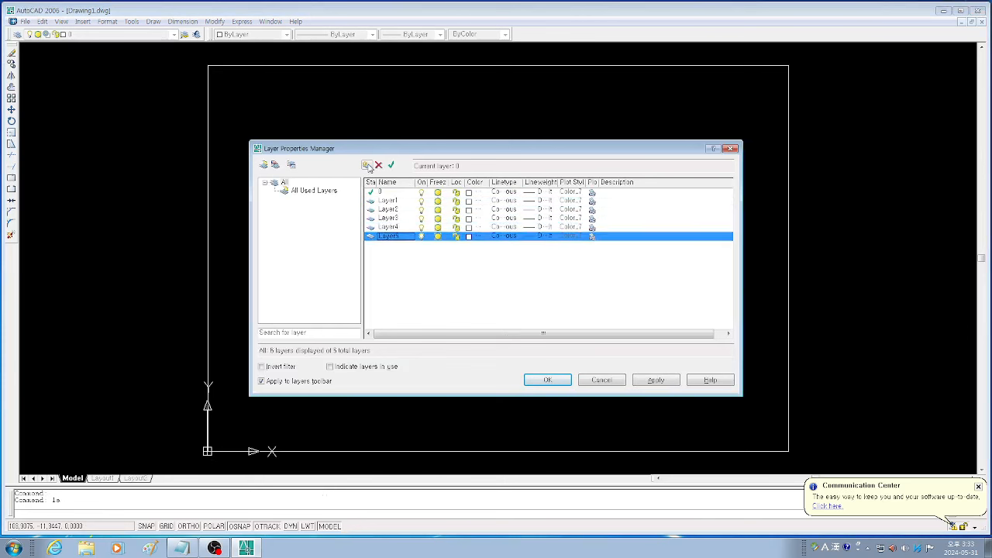
left_click(385, 201)
left_click(387, 202)
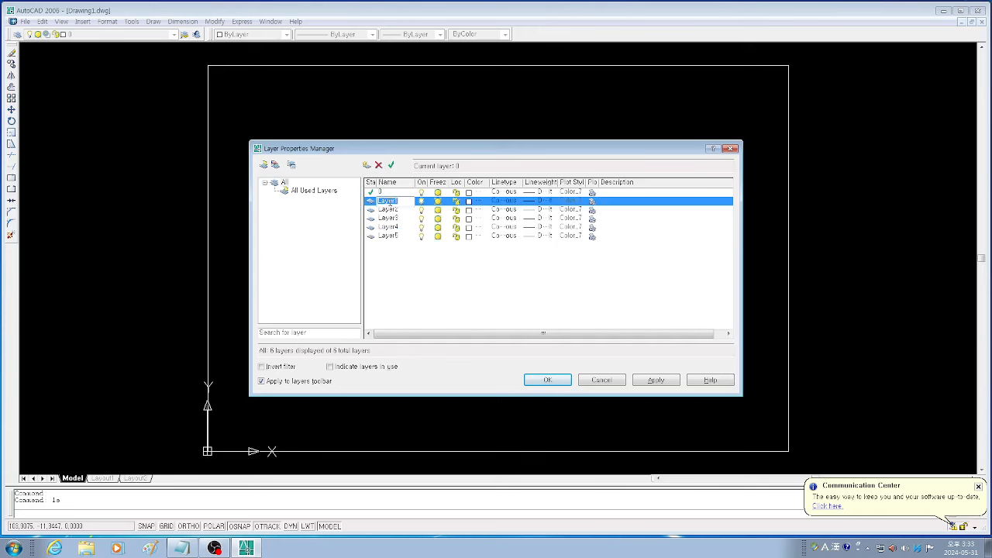
type("Compl")
Rename the second new layer Tube and the third new layer Wire
left_click(389, 212)
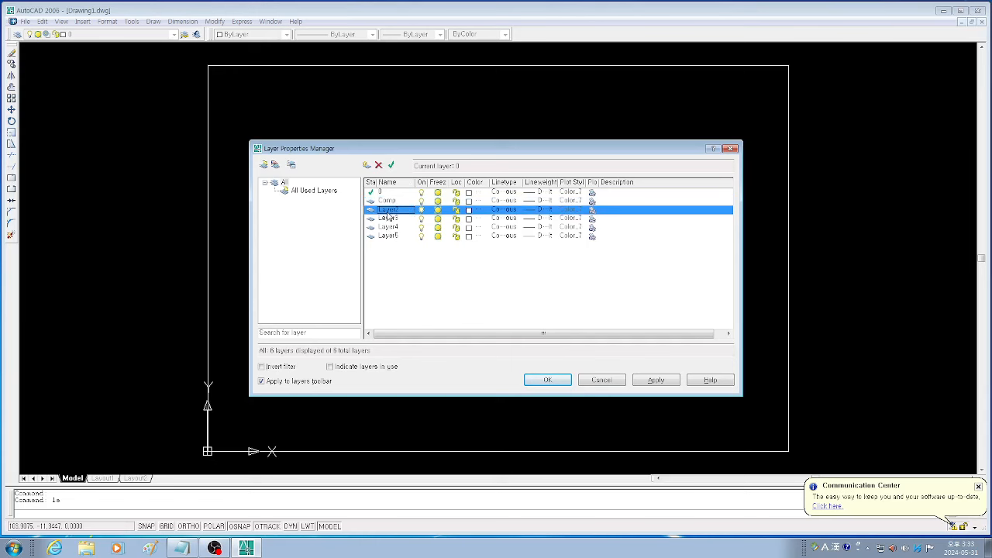
left_click(388, 213)
type("lube")
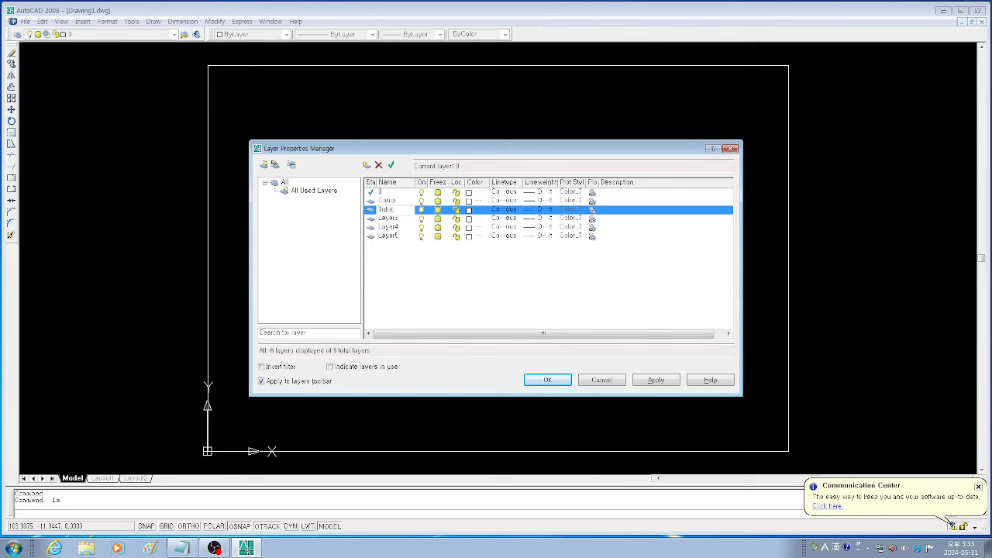
left_click(388, 220)
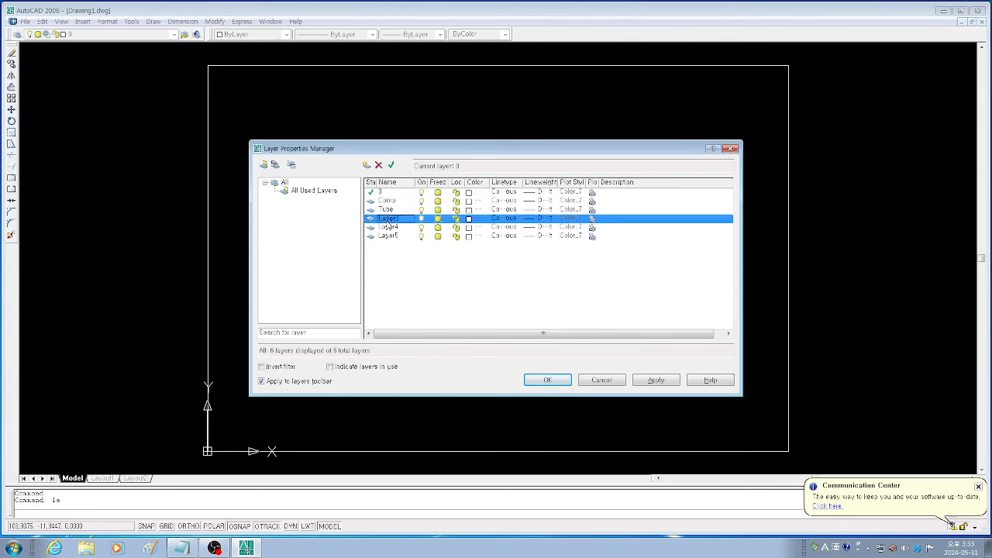
left_click(387, 220)
type("M")
Try to rename the fourth new layer and discard the pending layer changes
left_click(388, 227)
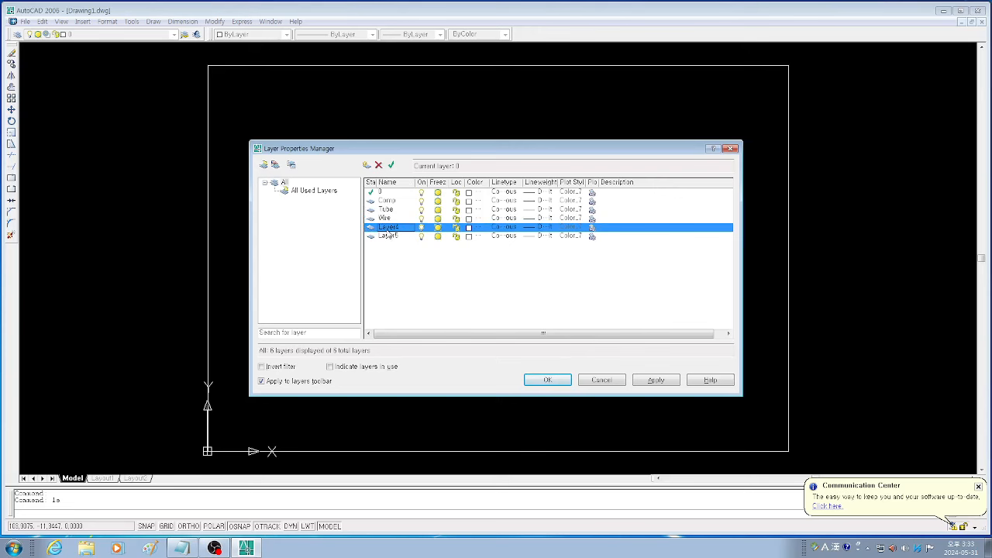
key("i")
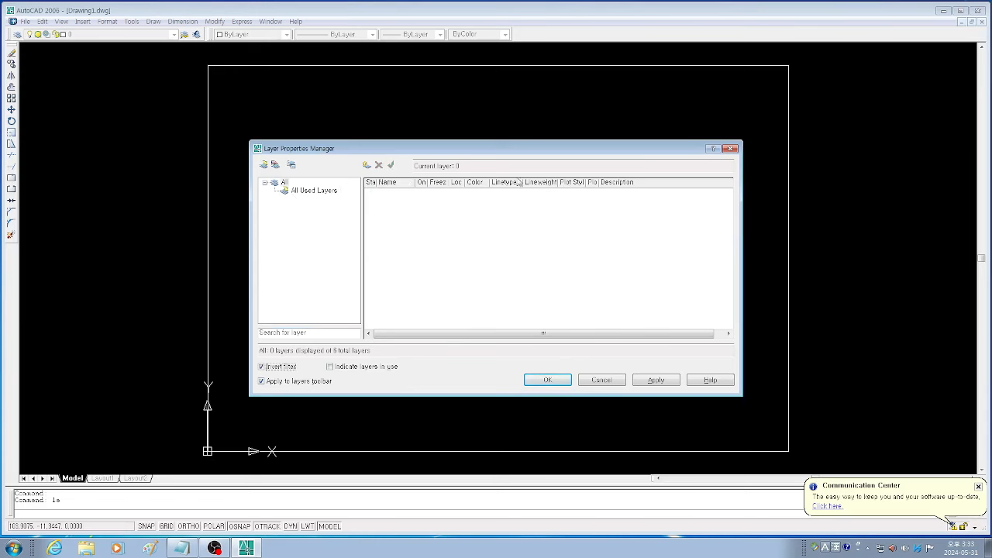
left_click(602, 379)
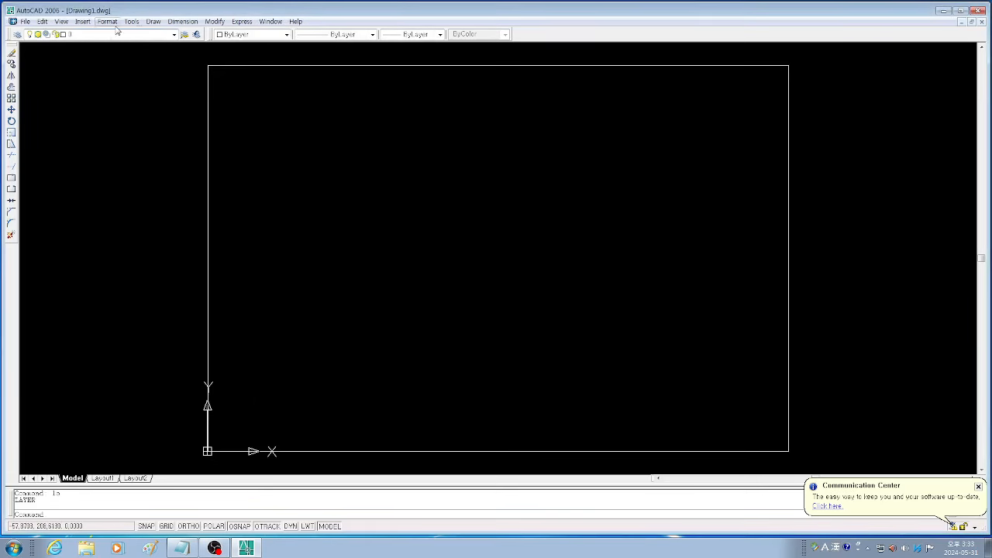
Create five new layers in the drawing and name the first one Comp
type("la")
key("Return")
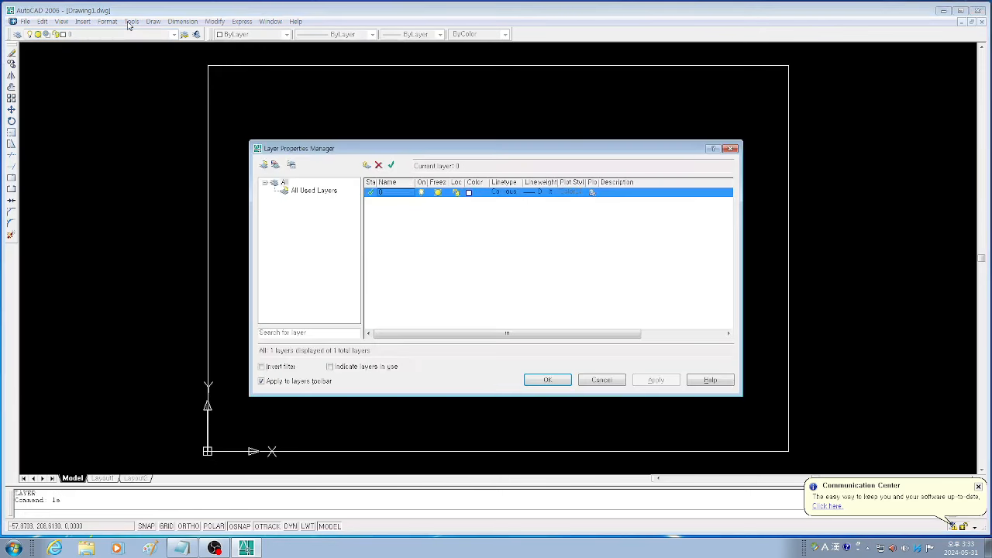
left_click(367, 166)
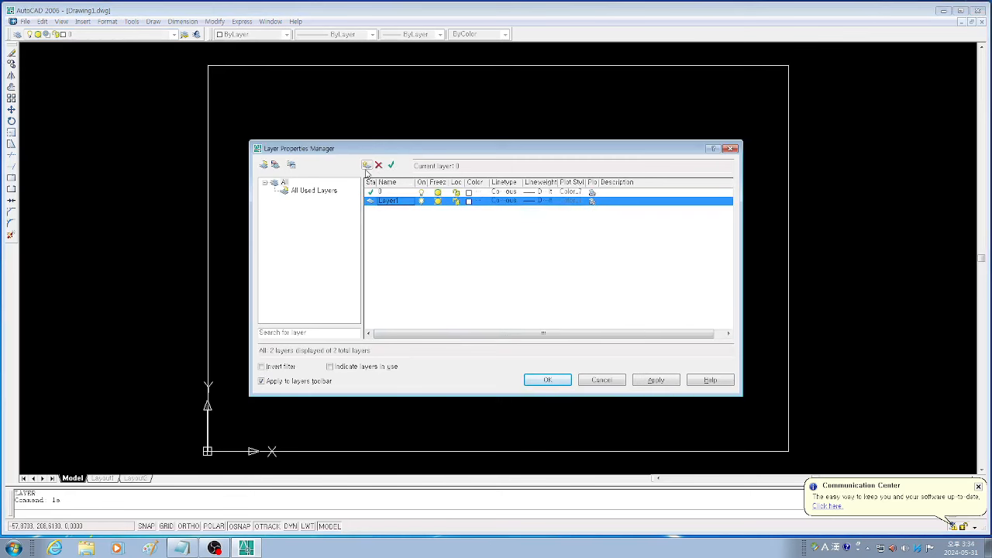
left_click(367, 166)
left_click(367, 166)
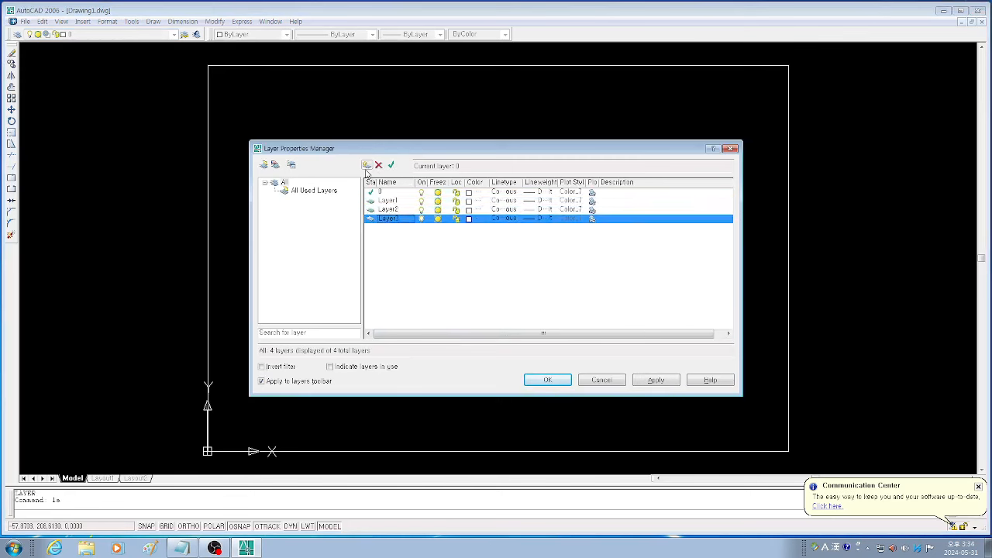
left_click(367, 166)
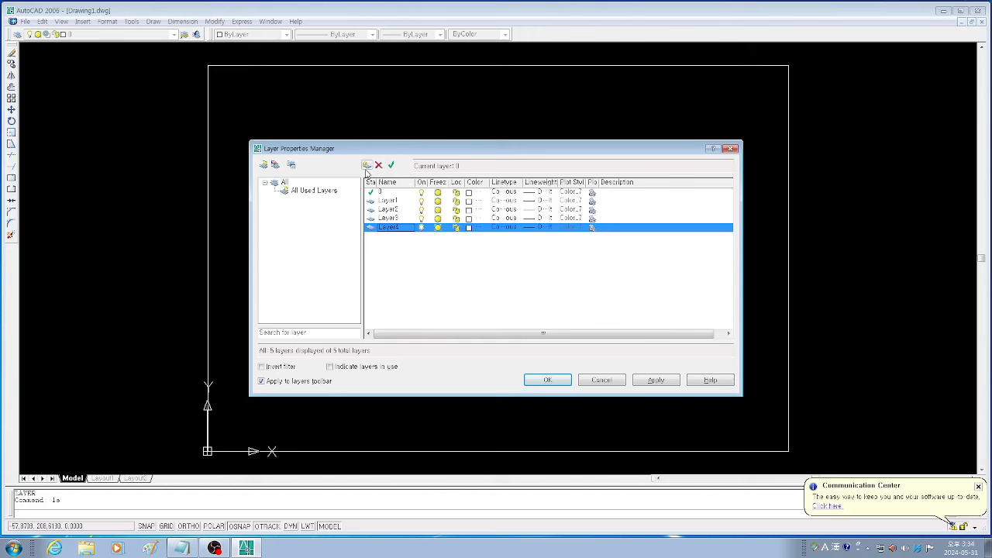
left_click(367, 166)
left_click(385, 203)
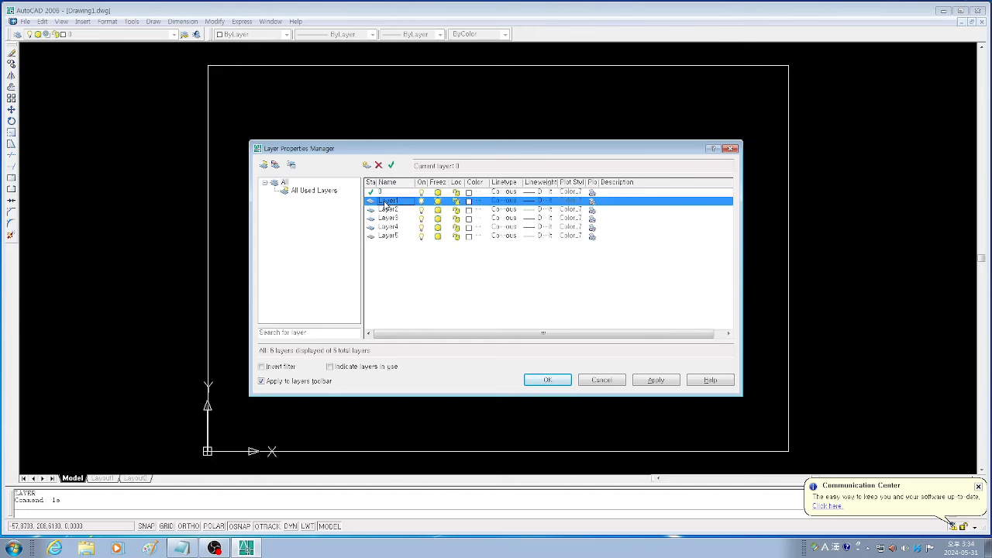
left_click(385, 203)
type("Compl")
Make the second new layer the current layer and rename it Tube
left_click(395, 211)
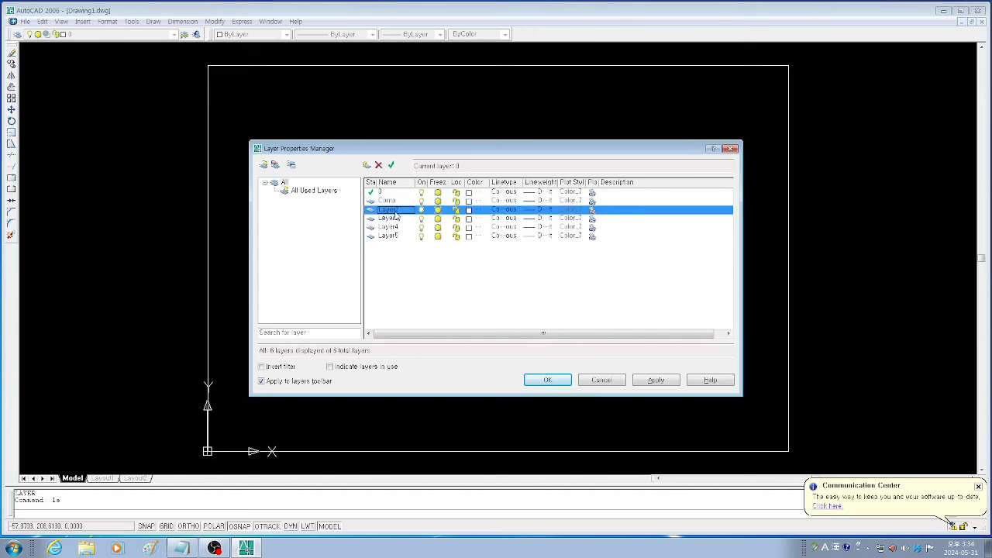
key("t")
key("u")
double_click(394, 212)
key("t")
key("u")
left_click(389, 211)
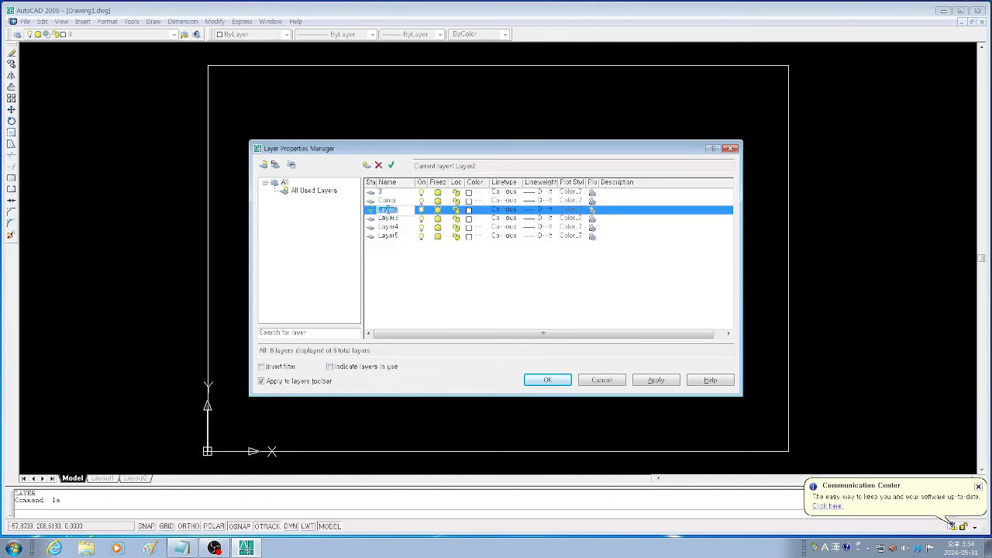
type("1")
type("ube")
Rename the third new layer Wire and the fourth new layer DDIM
left_click(393, 219)
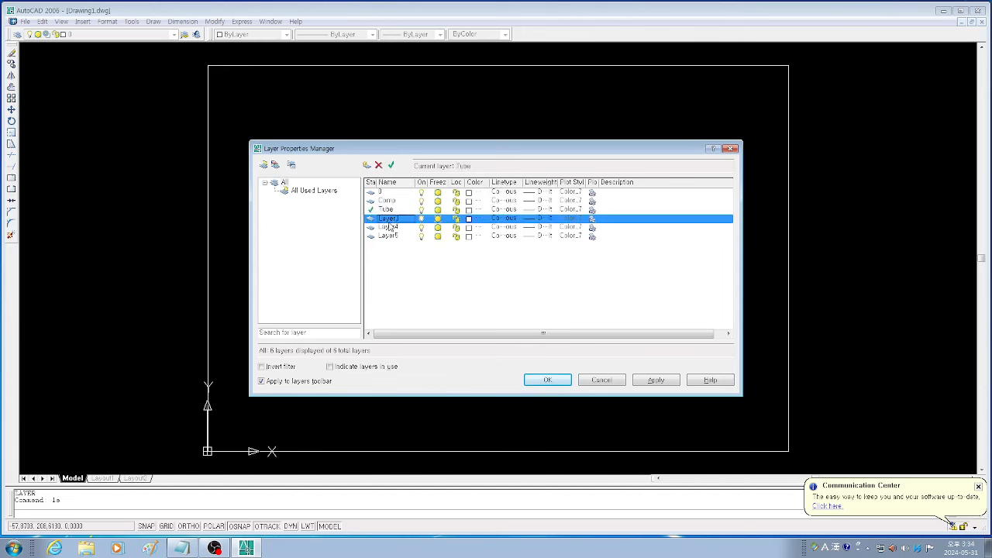
left_click(389, 220)
type("M")
type("ire")
left_click(385, 228)
left_click(386, 228)
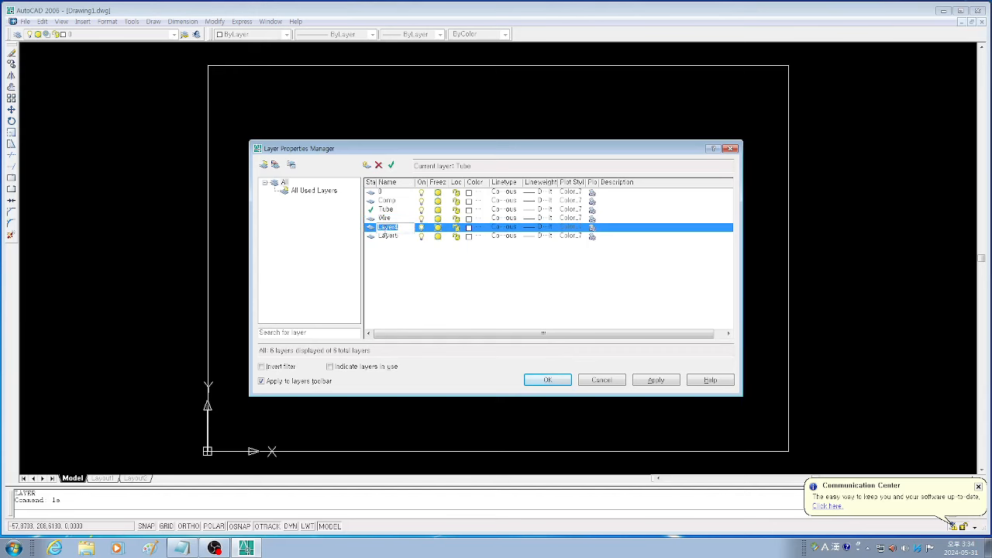
type("DC")
type("M")
left_click(389, 237)
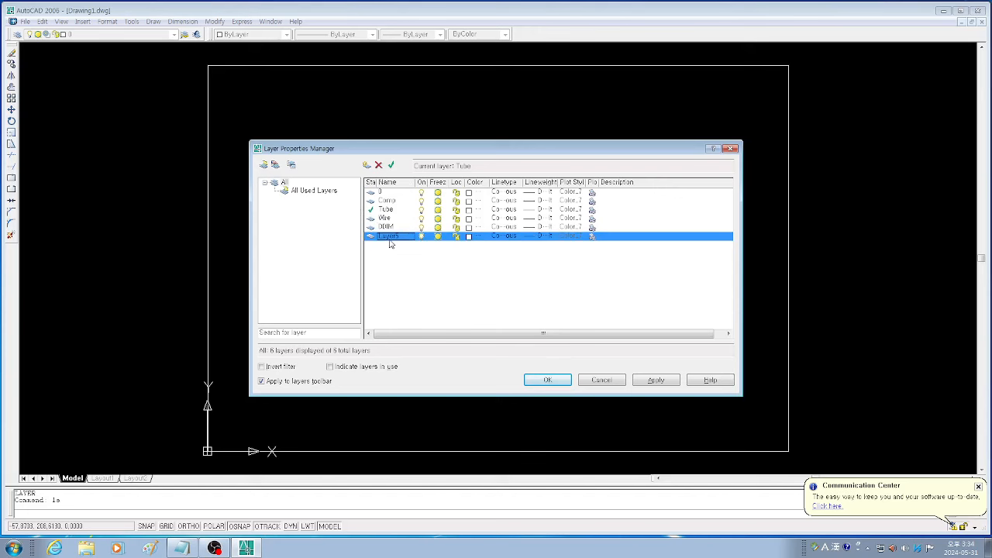
Rename the fifth new layer Txt
left_click(391, 238)
type("Ti")
left_click(415, 279)
Make layer 0 the current layer and widen the Linetype and Lineweight columns of the layer list
left_click(379, 193)
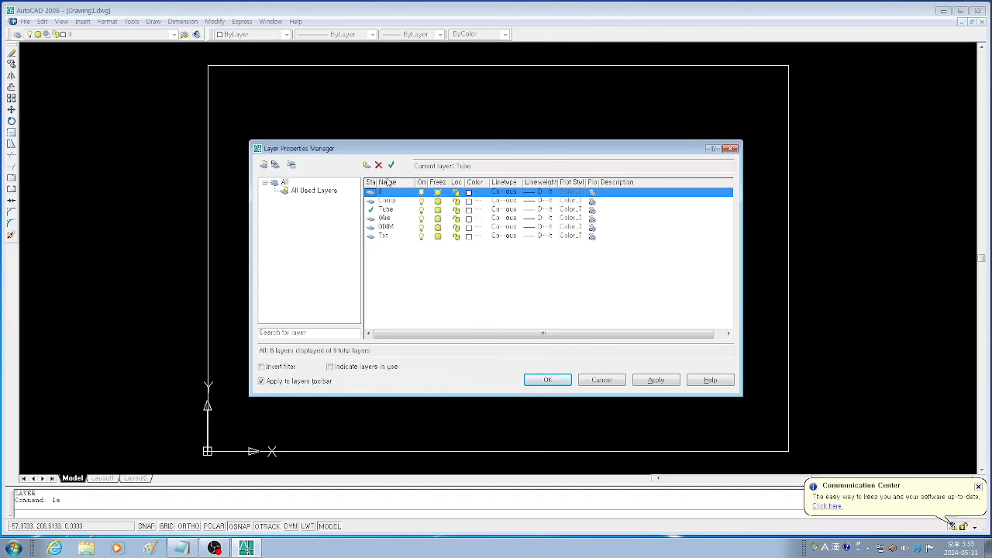
left_click(392, 166)
left_click_drag(524, 181, 555, 180)
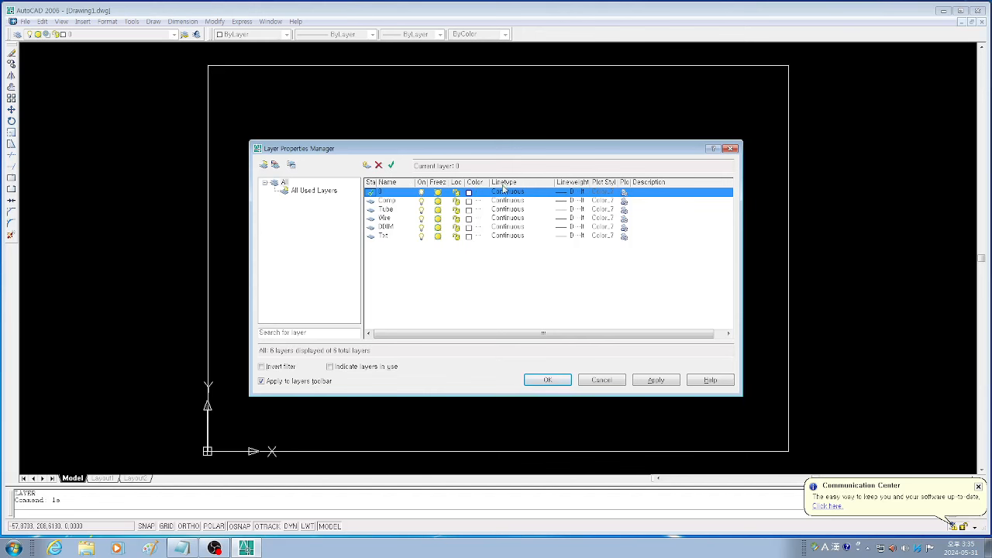
left_click_drag(550, 183, 586, 183)
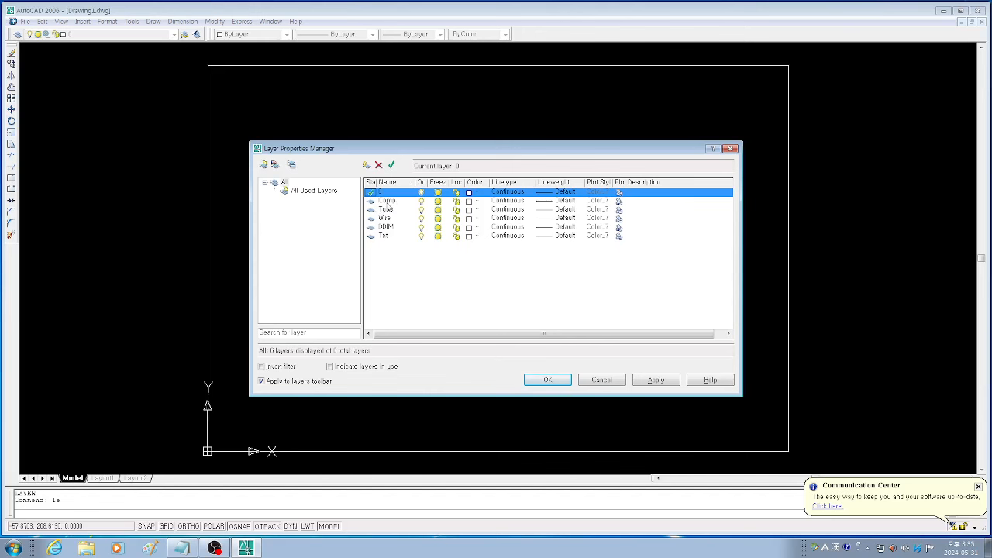
Set the Comp layer's colour to yellow and the Tube layer's colour to cyan
left_click(468, 202)
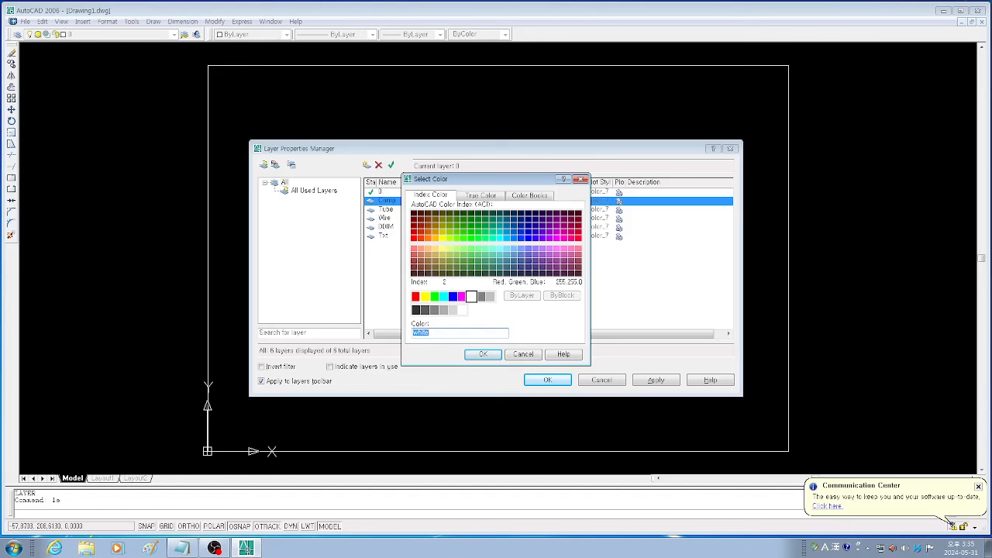
left_click(425, 296)
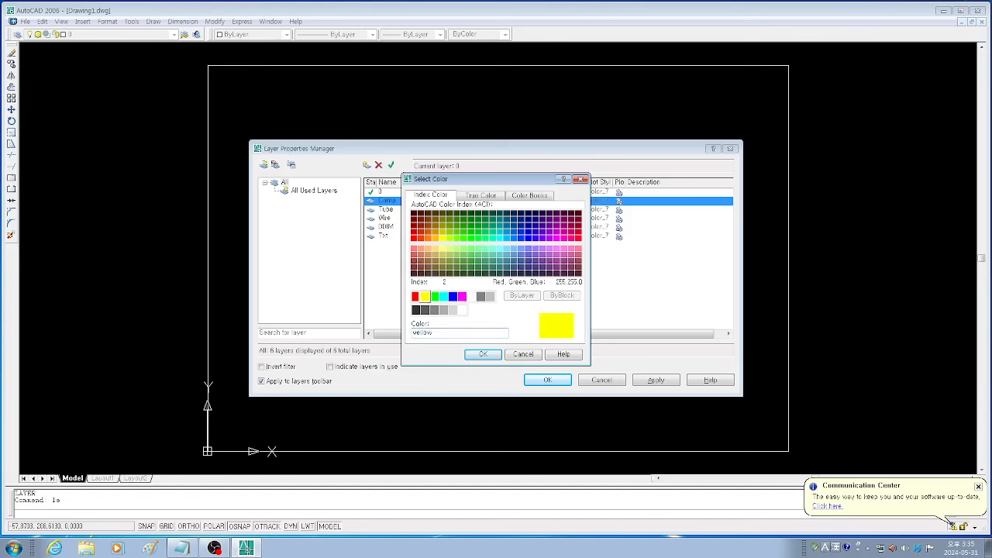
left_click(482, 354)
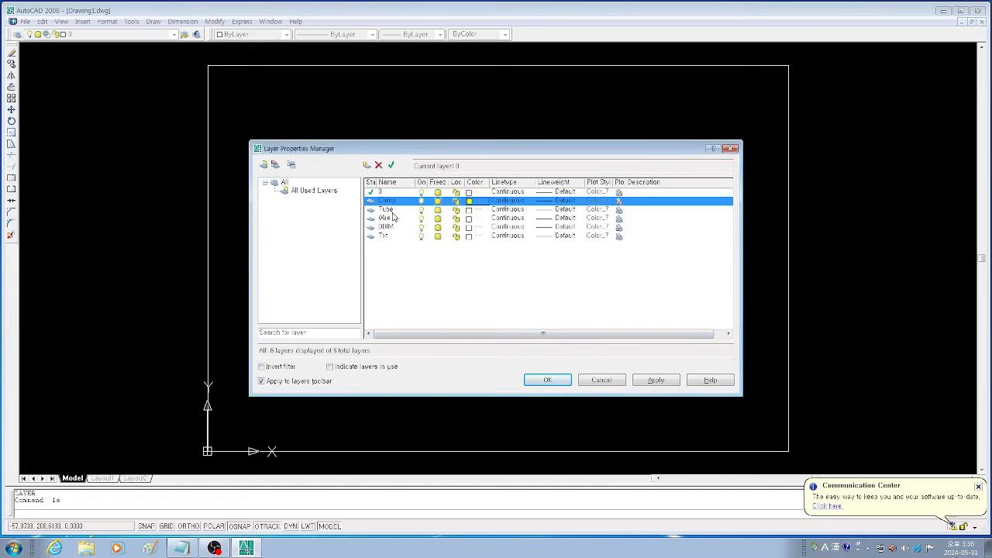
left_click(469, 210)
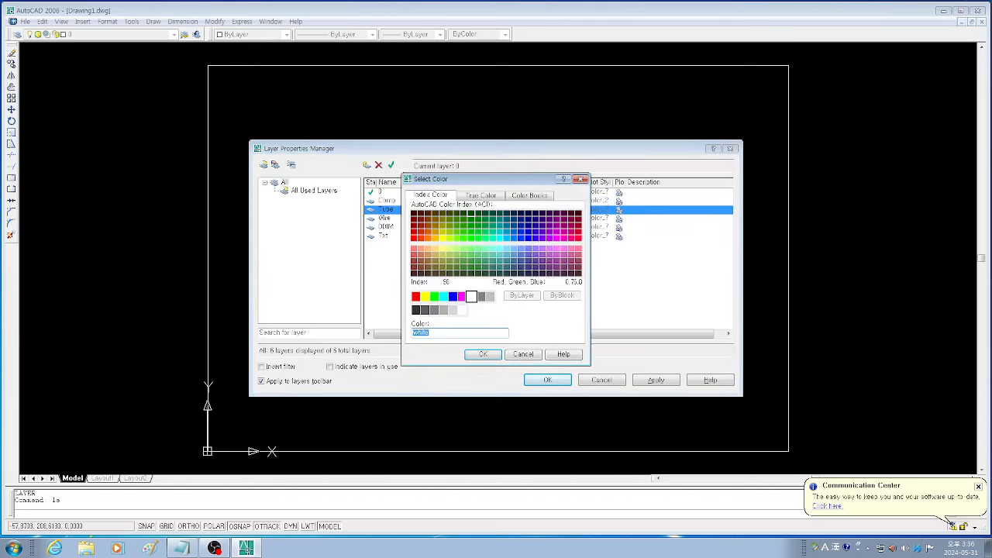
left_click(444, 296)
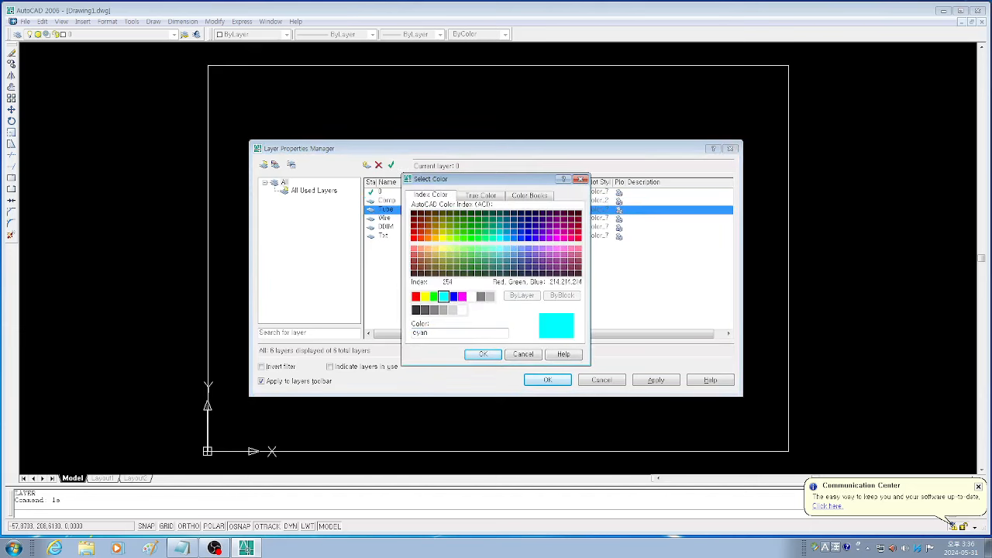
left_click(483, 354)
Try to change the Comp layer's colour to cyan
left_click(468, 200)
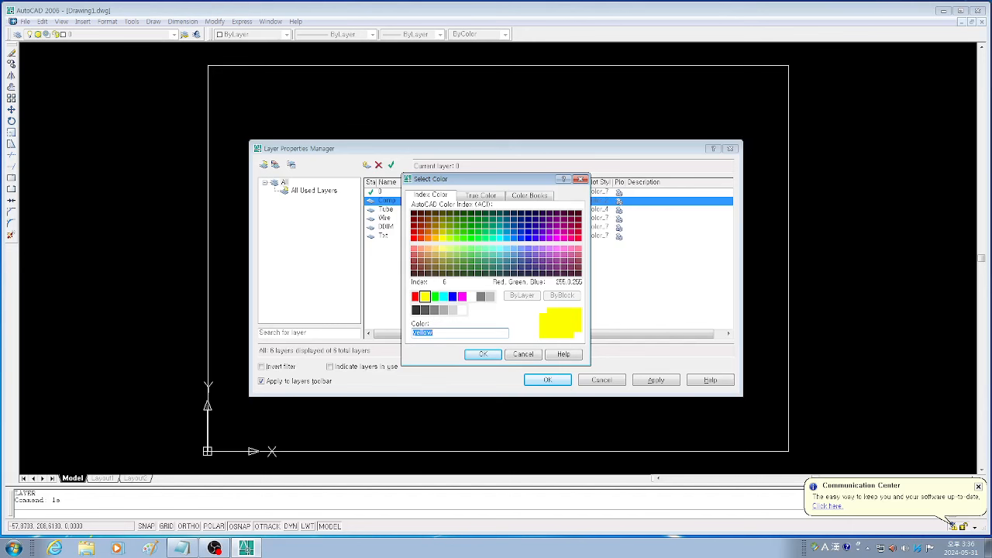
left_click(462, 297)
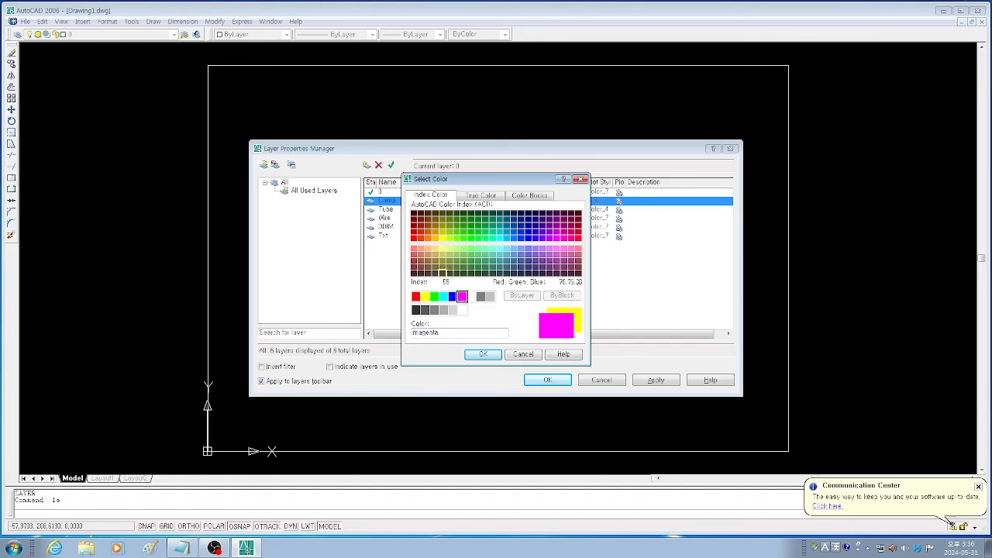
left_click(452, 296)
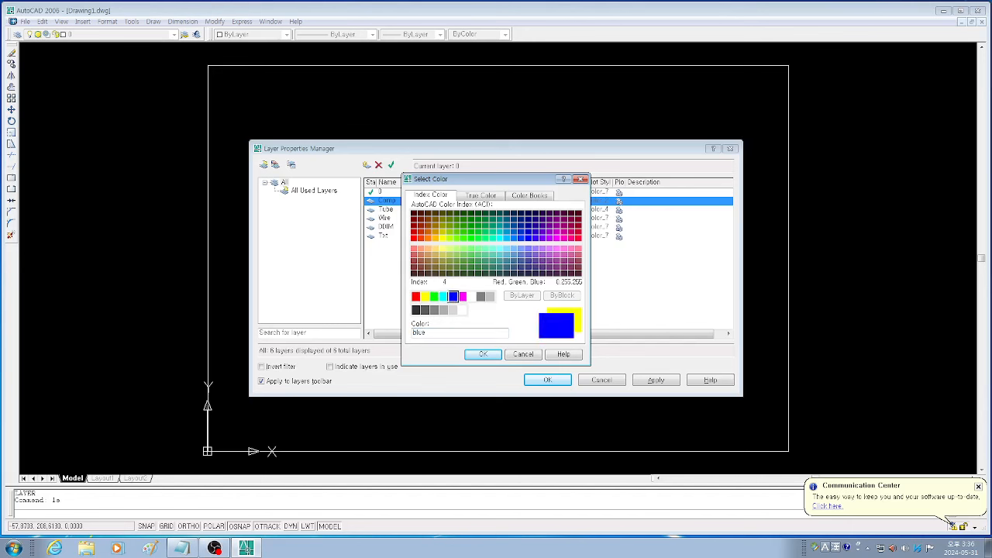
left_click(444, 296)
left_click(532, 380)
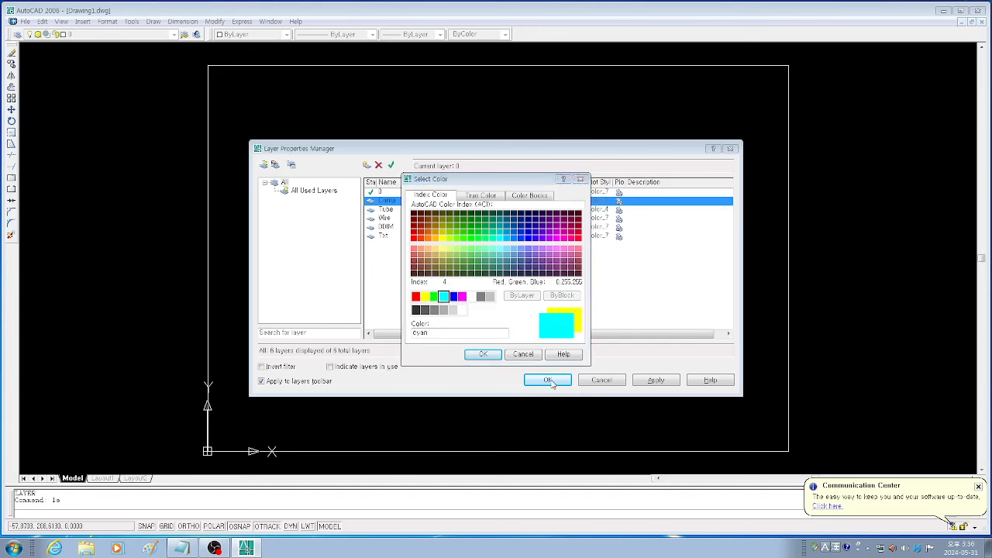
left_click(484, 355)
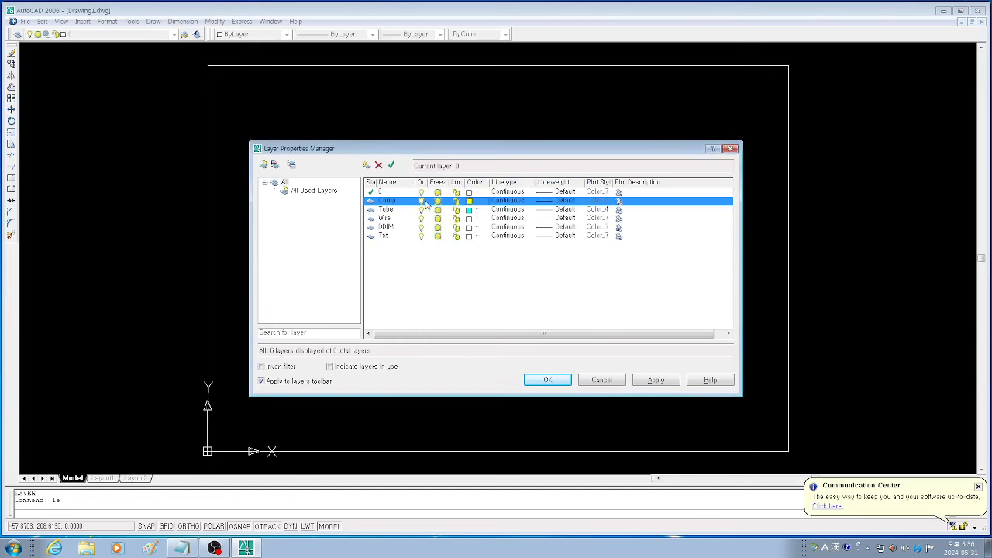
left_click(469, 201)
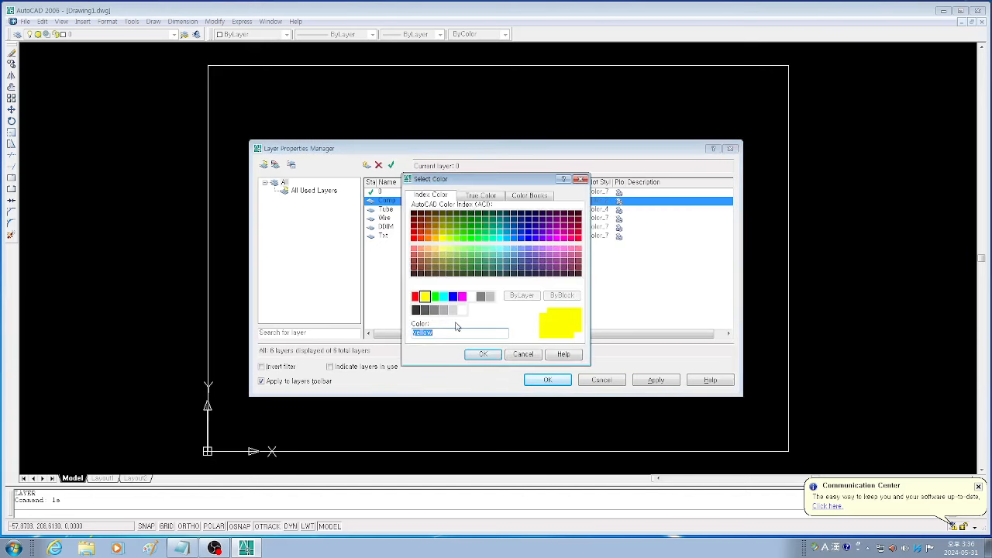
left_click(444, 296)
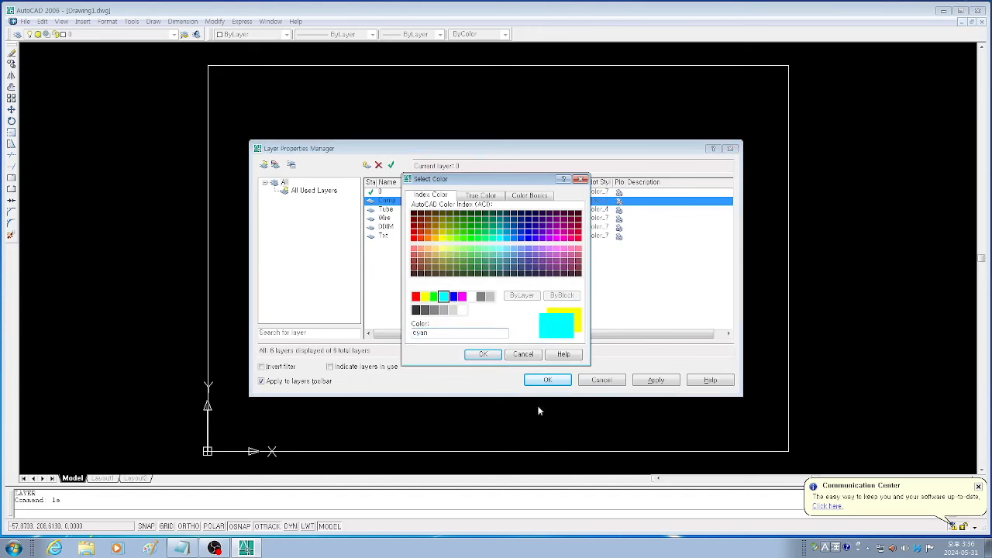
left_click(483, 355)
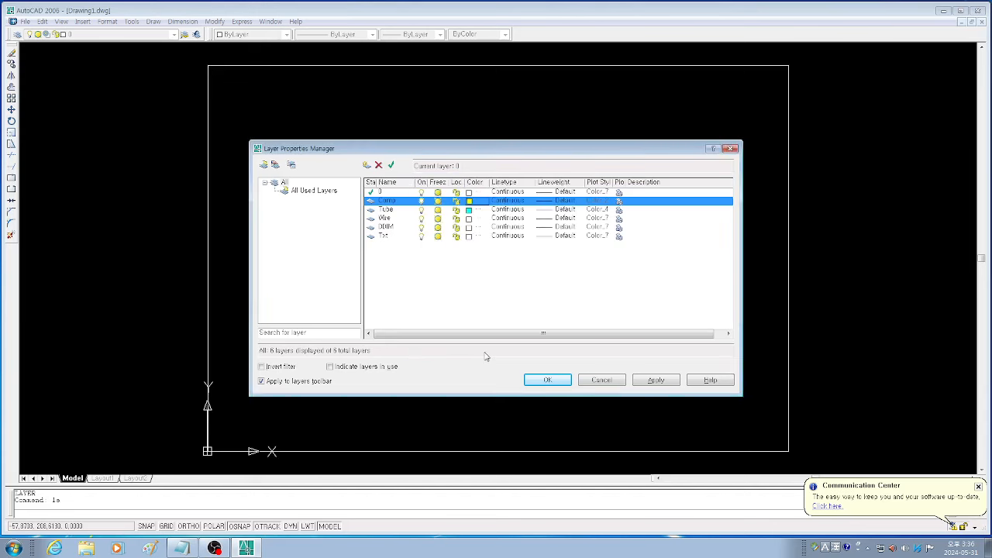
left_click(469, 202)
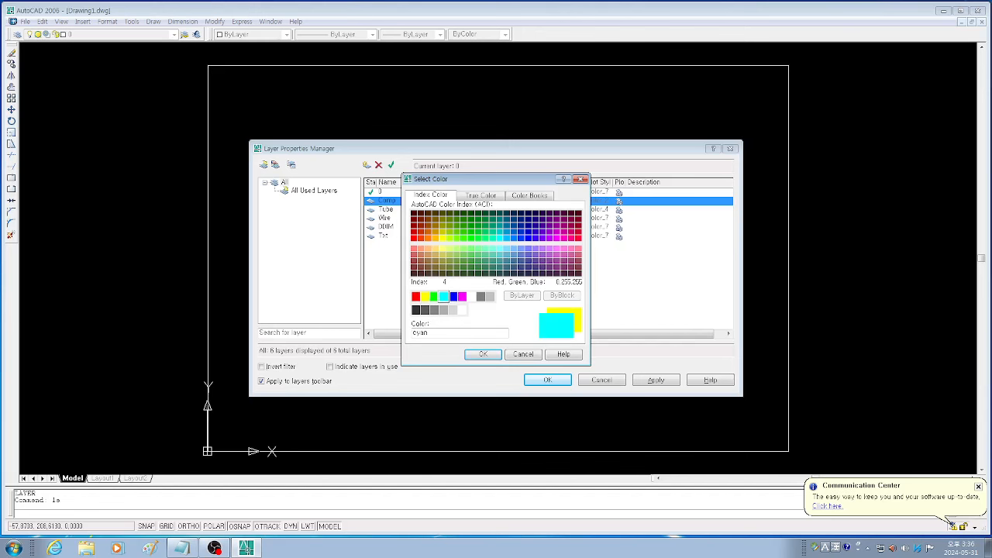
left_click(488, 354)
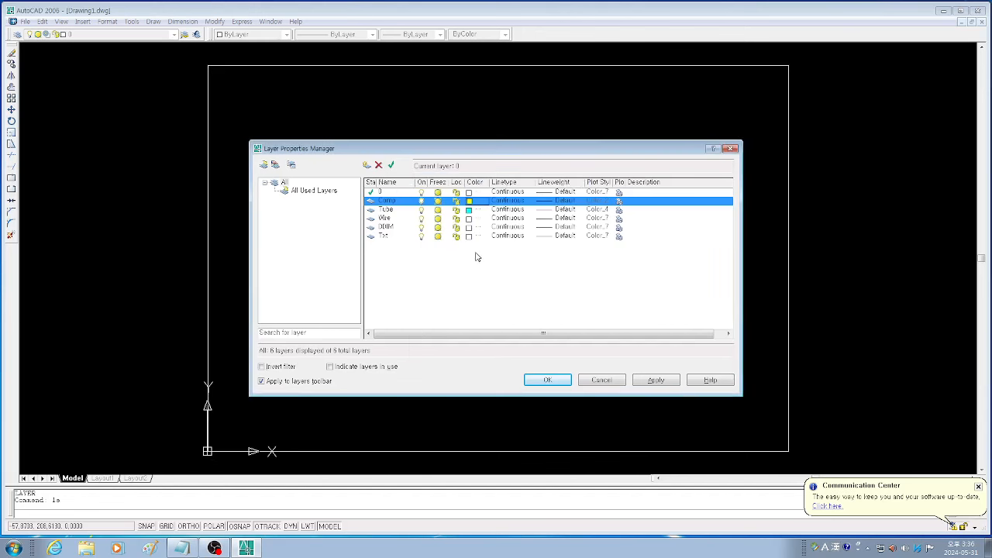
left_click(470, 201)
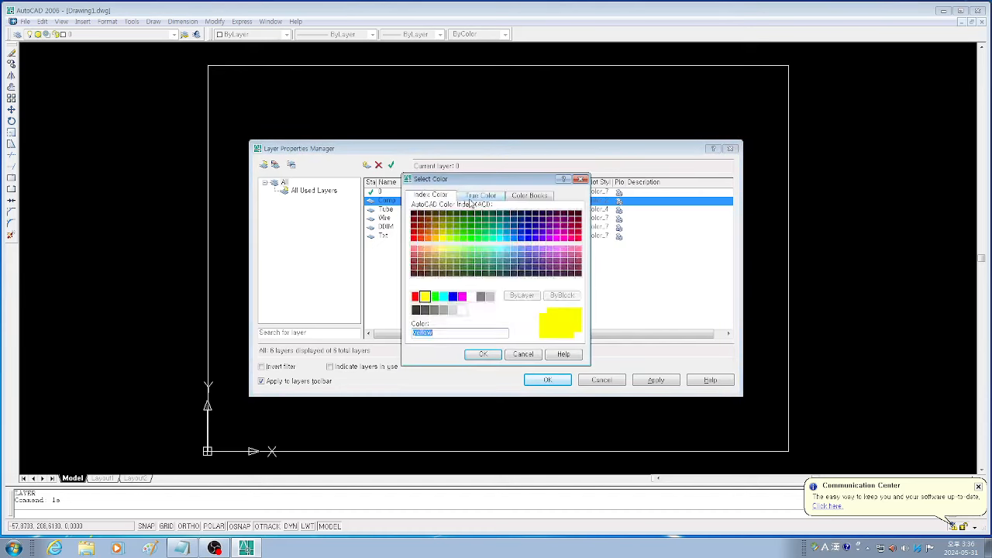
left_click(470, 200)
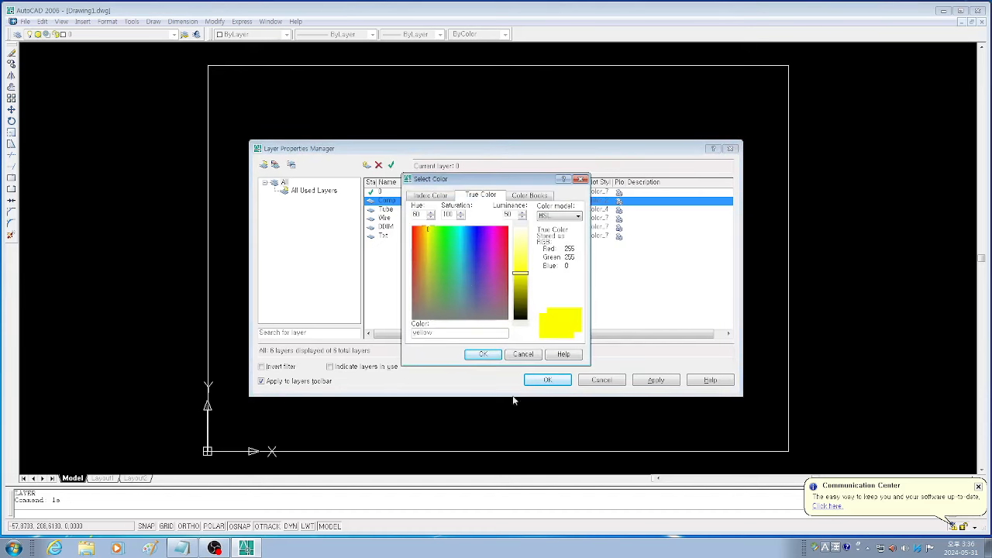
left_click(523, 355)
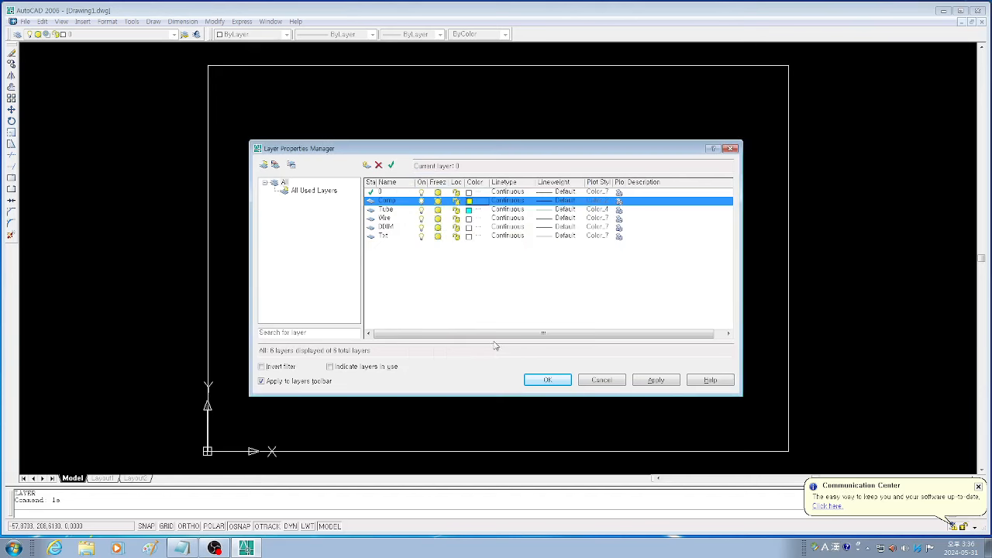
left_click(470, 202)
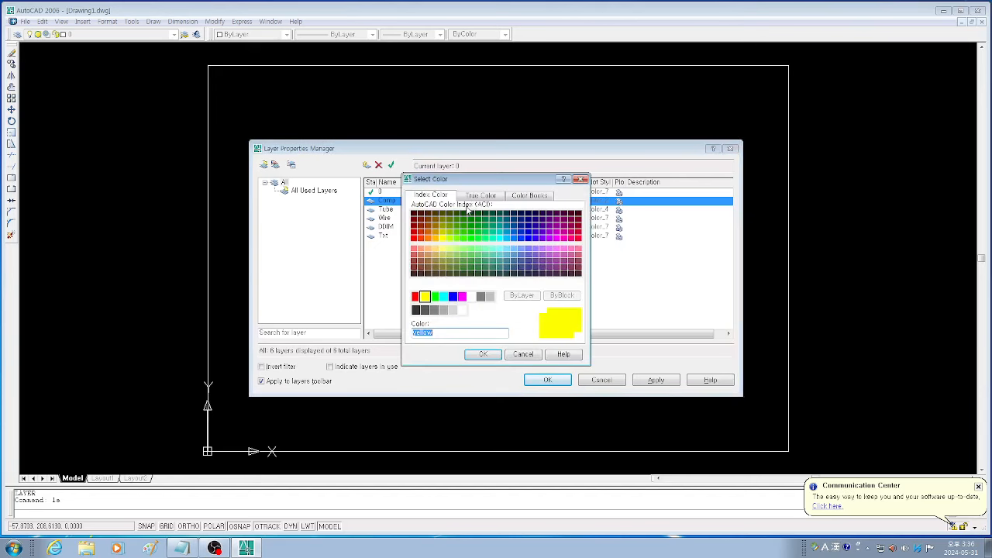
left_click(443, 296)
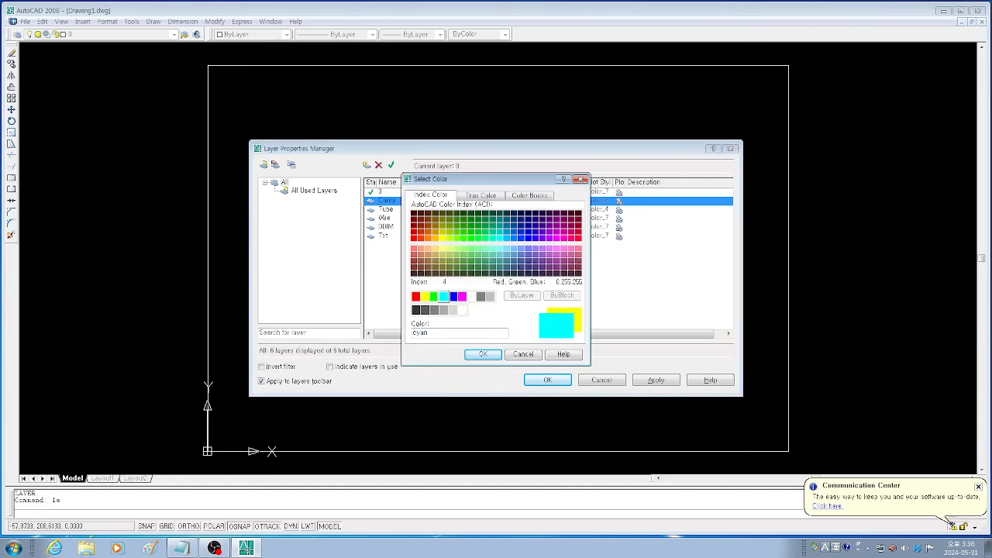
left_click(481, 354)
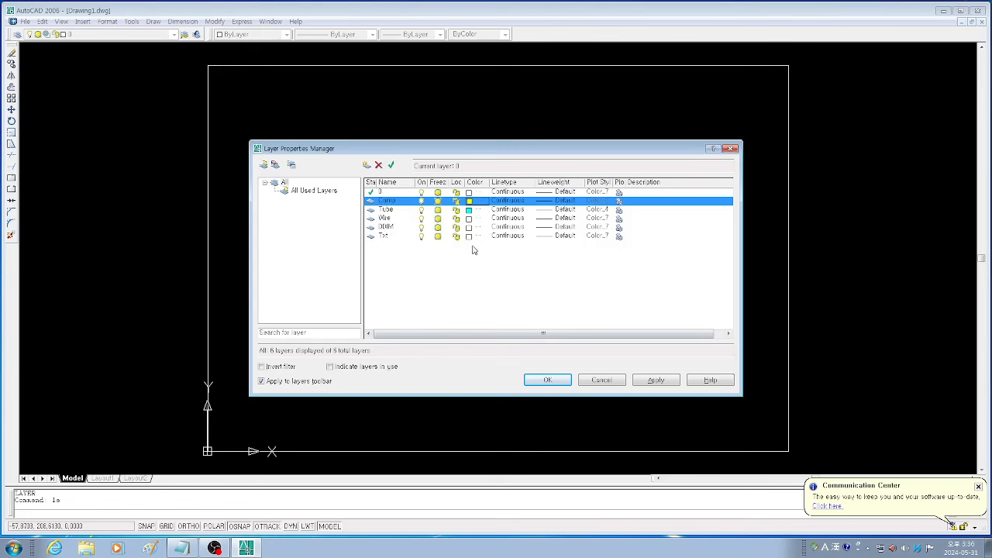
Set the Wire layer's colour to cyan
left_click(468, 220)
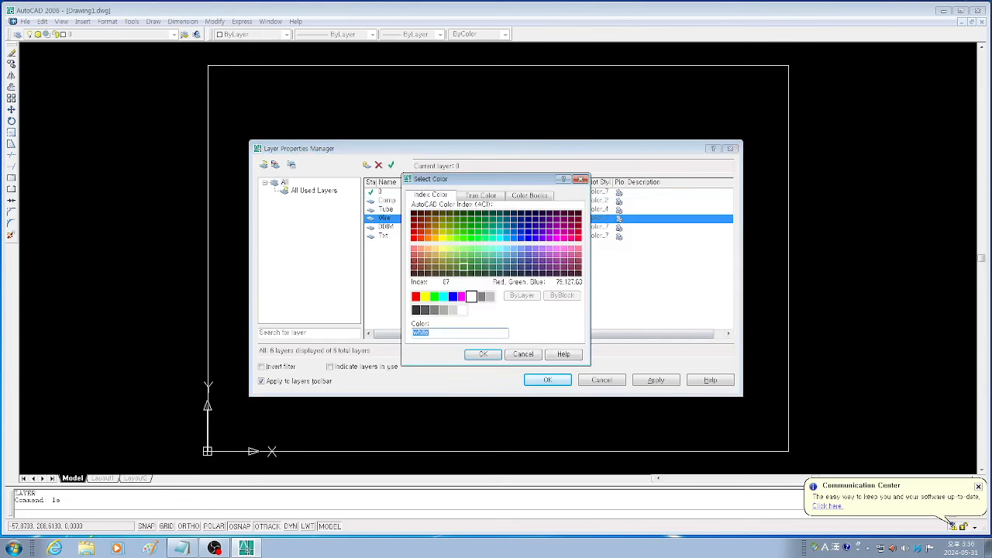
left_click(444, 296)
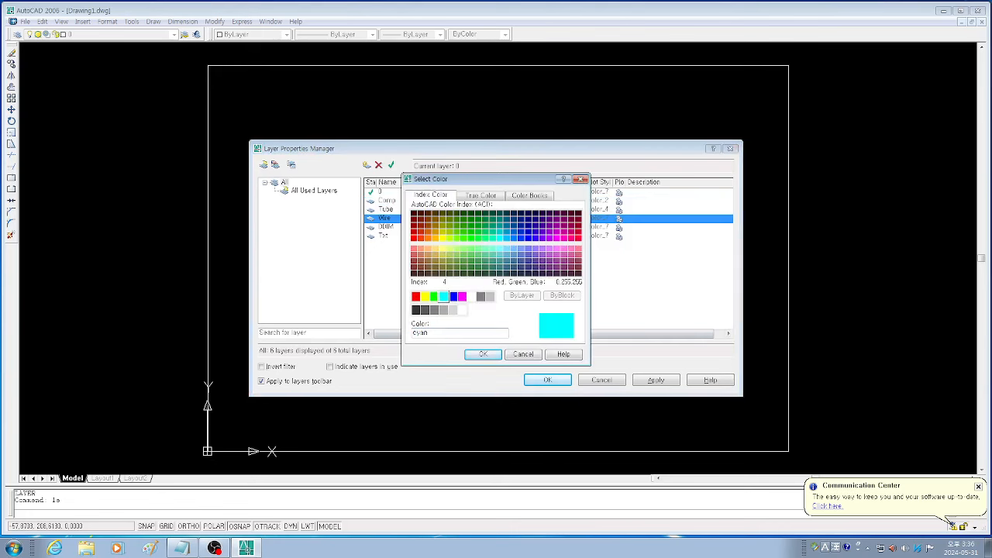
left_click(483, 355)
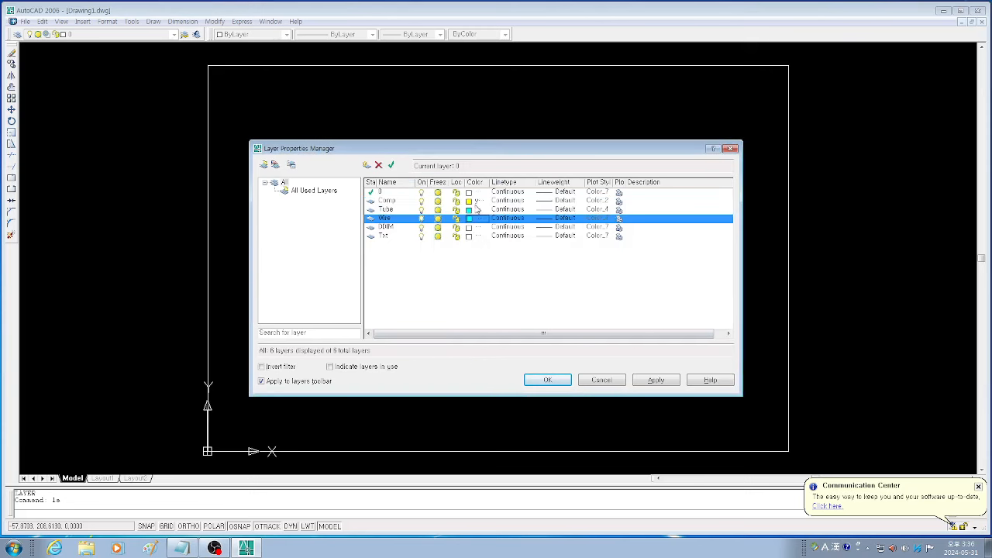
Try to set the Comp layer's colour by entering colour index 4
left_click(470, 201)
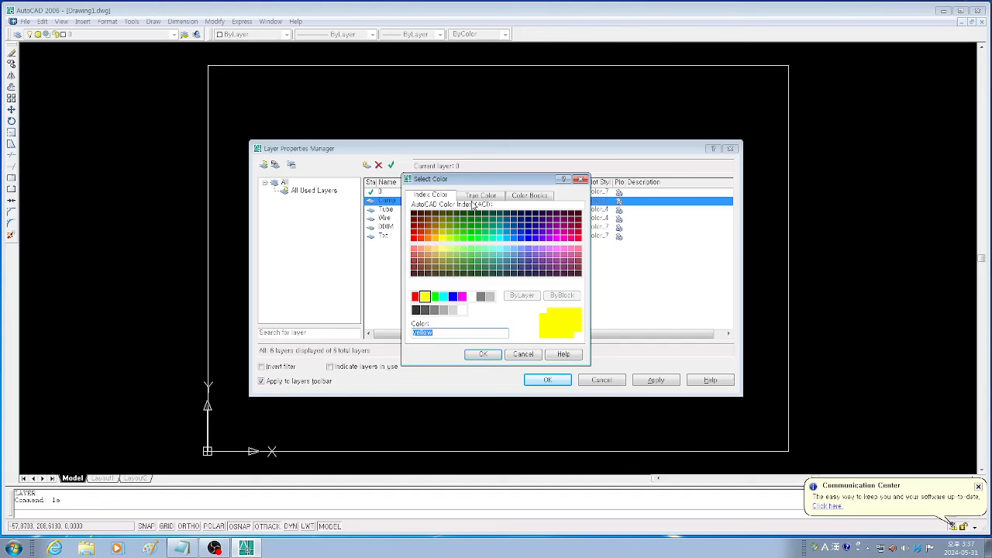
type("4")
left_click(482, 357)
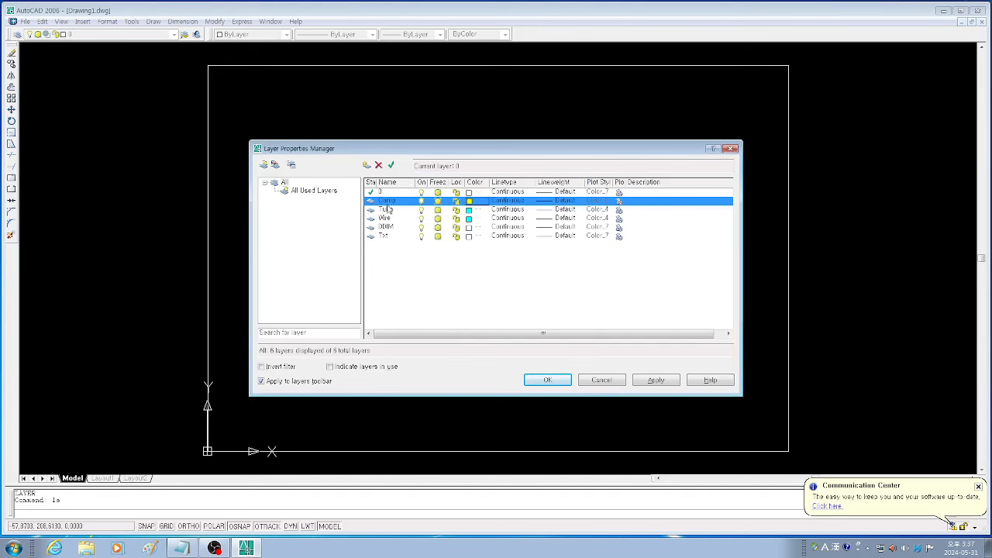
Set the DDIM layer's colour to blue
left_click(468, 227)
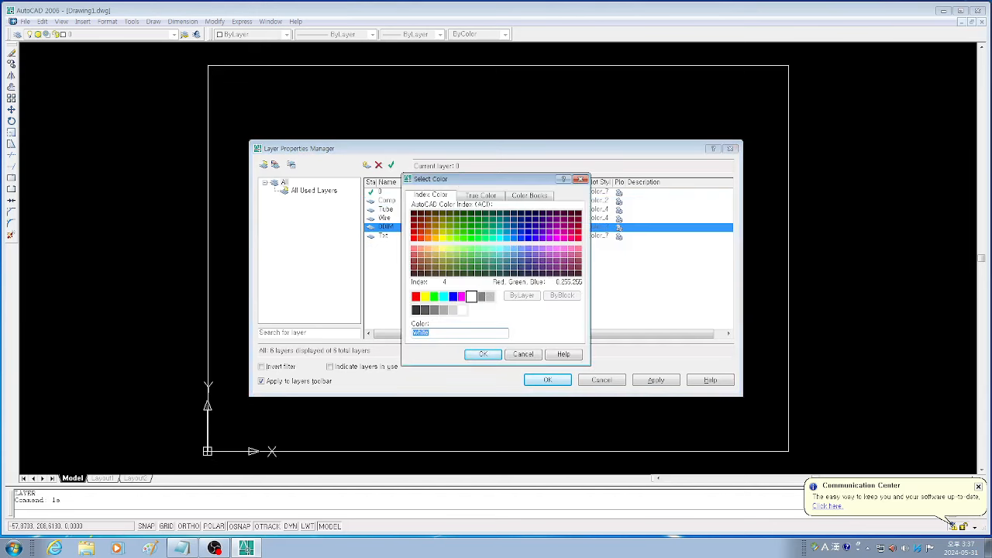
left_click(483, 354)
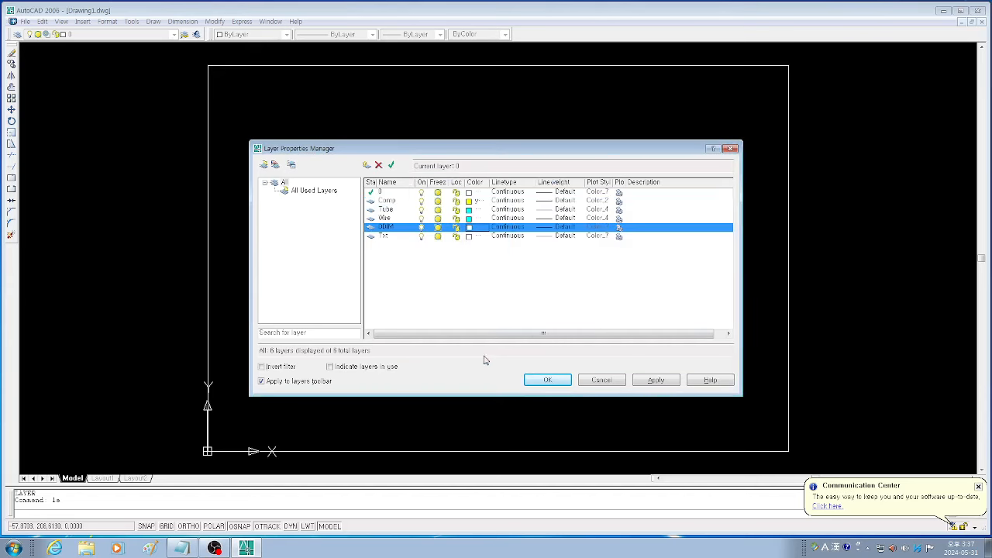
left_click(468, 228)
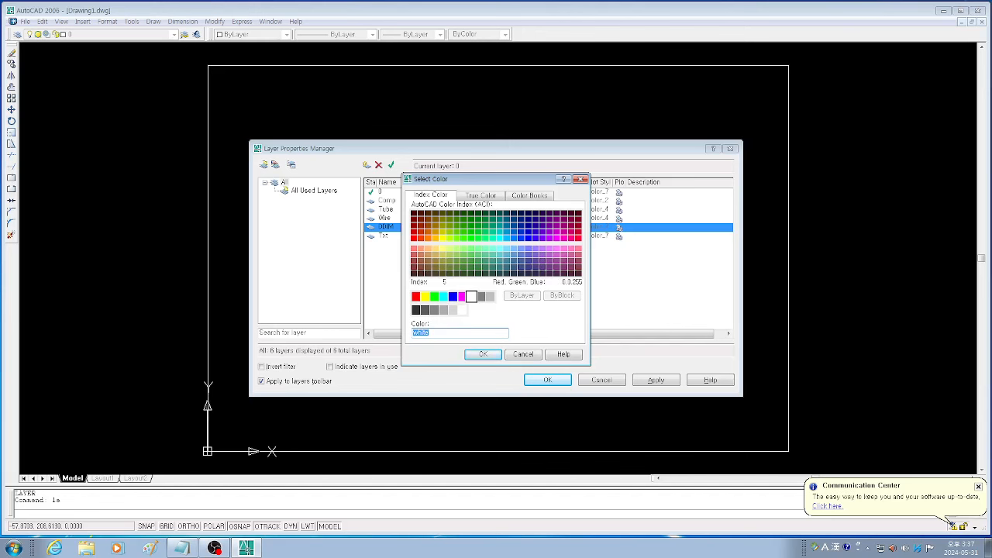
left_click(453, 297)
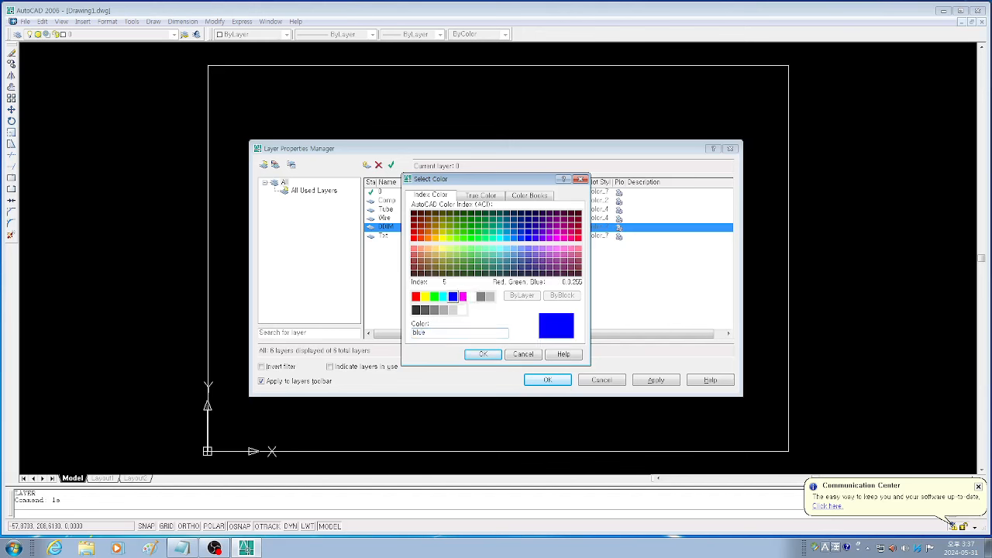
left_click(482, 355)
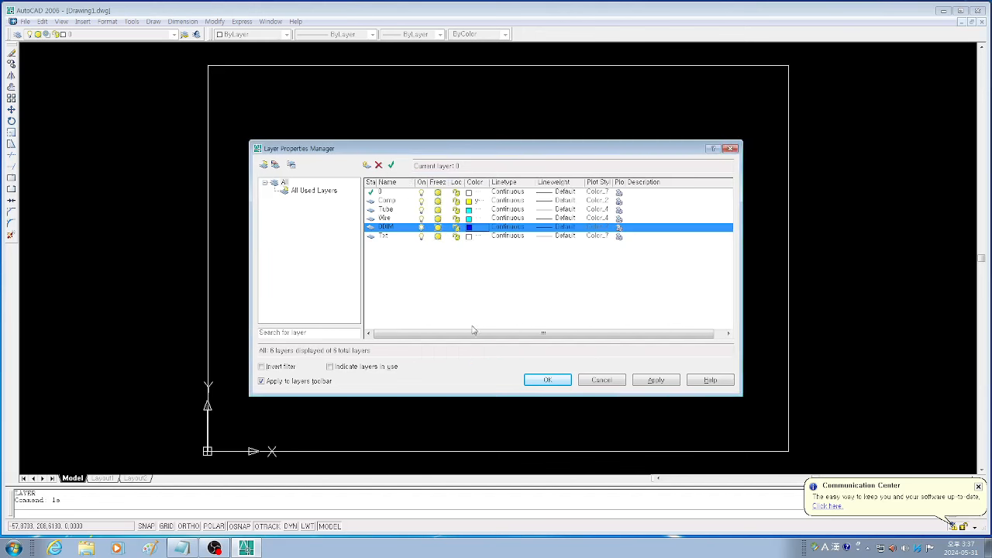
Set the Txt layer's colour to index 9
left_click(469, 236)
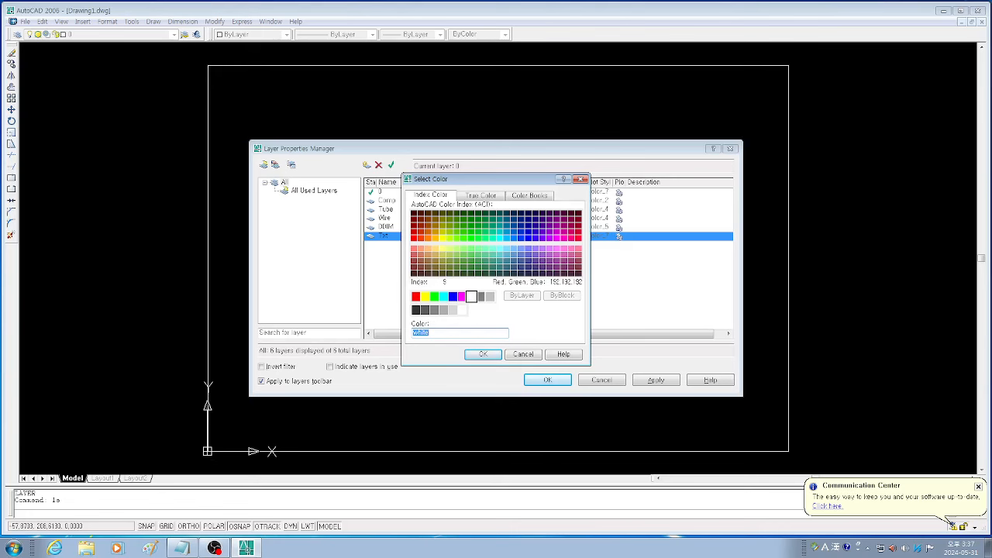
left_click(489, 296)
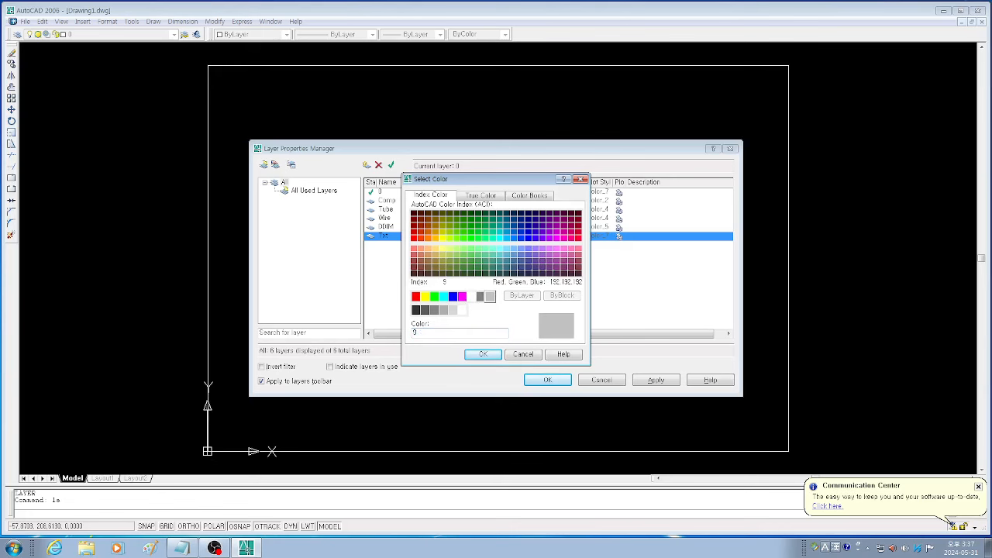
left_click(483, 354)
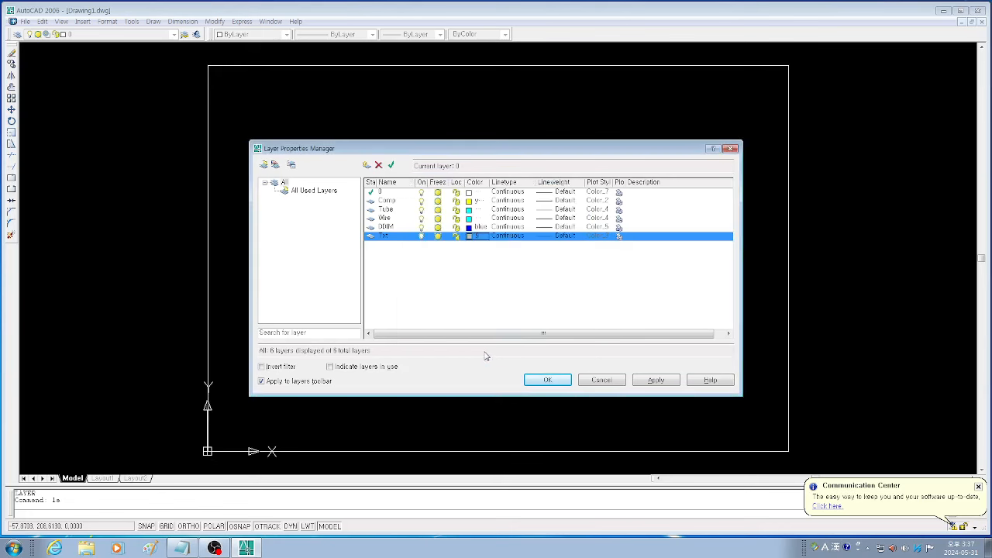
Try to change the Comp layer's colour to cyan, and accept the layer settings
left_click(469, 202)
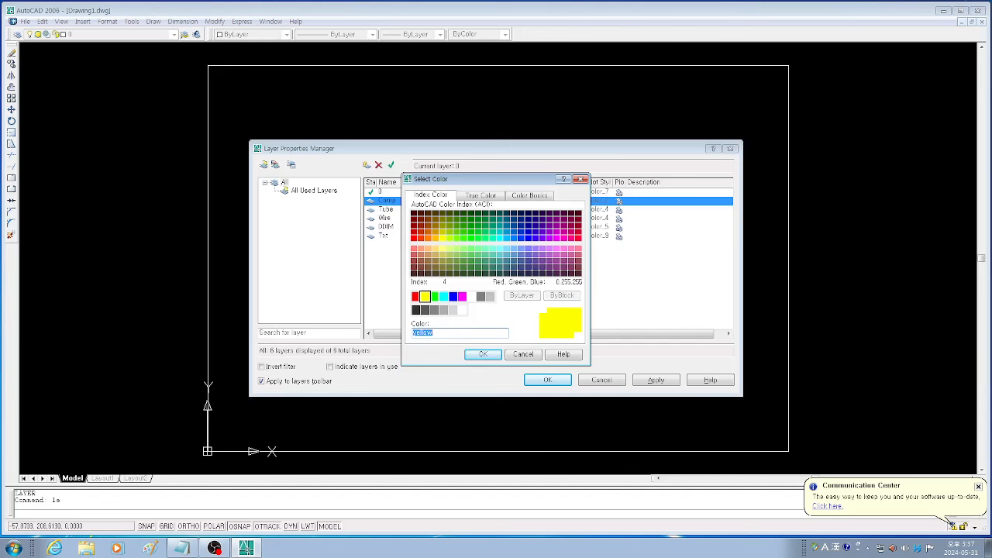
type("cyan")
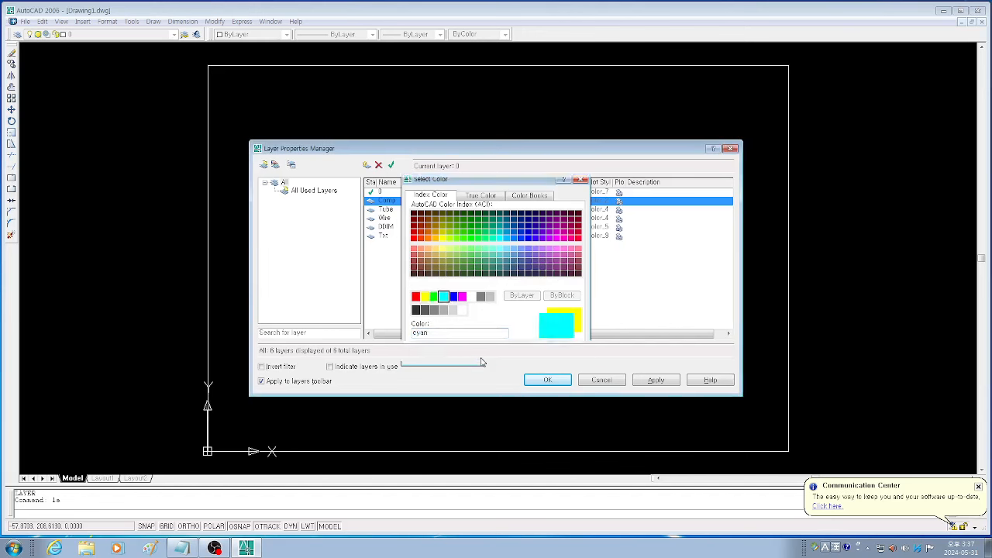
left_click(483, 355)
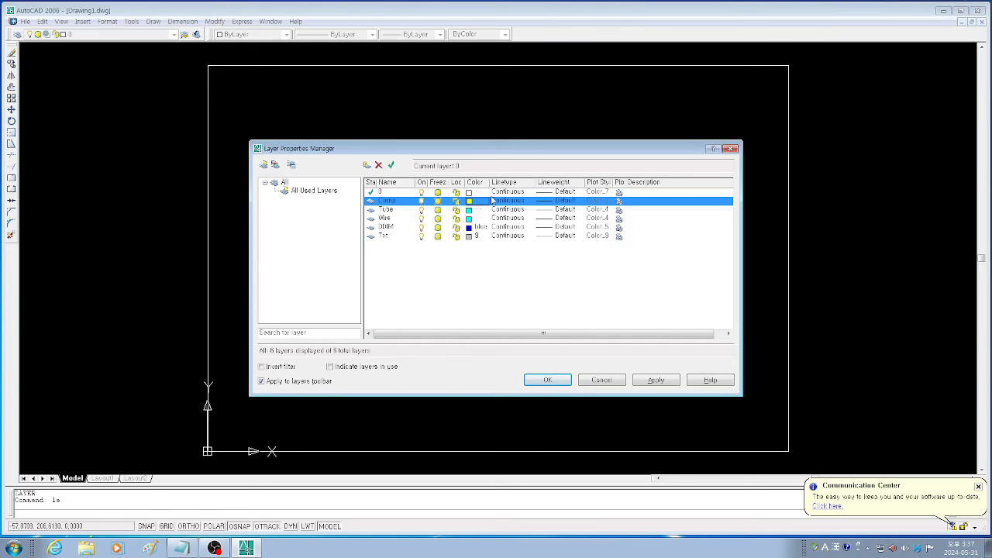
left_click(547, 380)
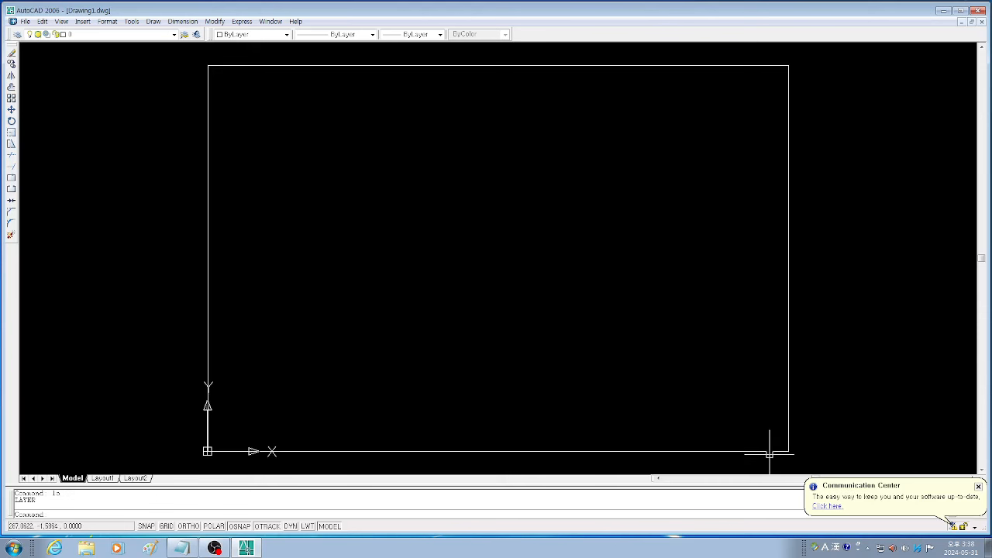
key("Return")
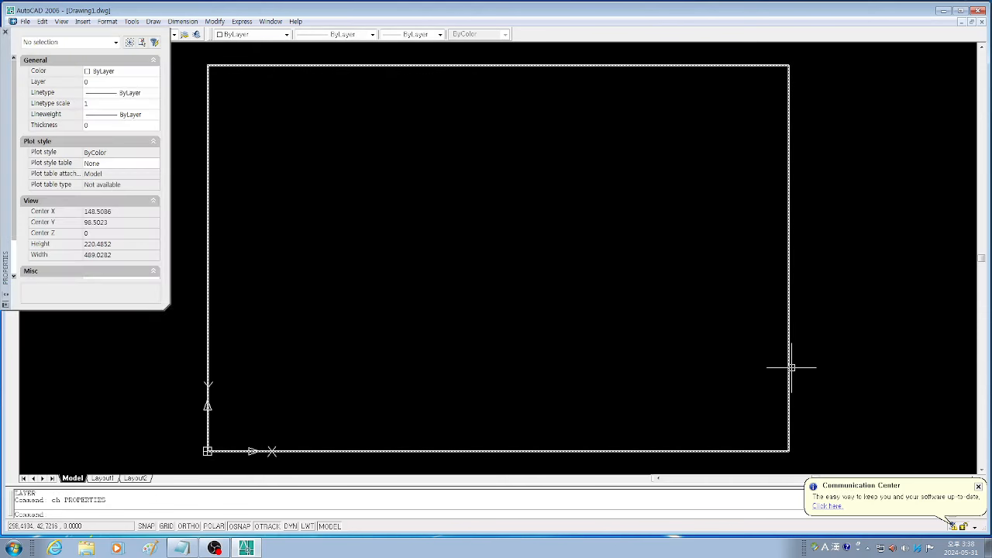
left_click(789, 368)
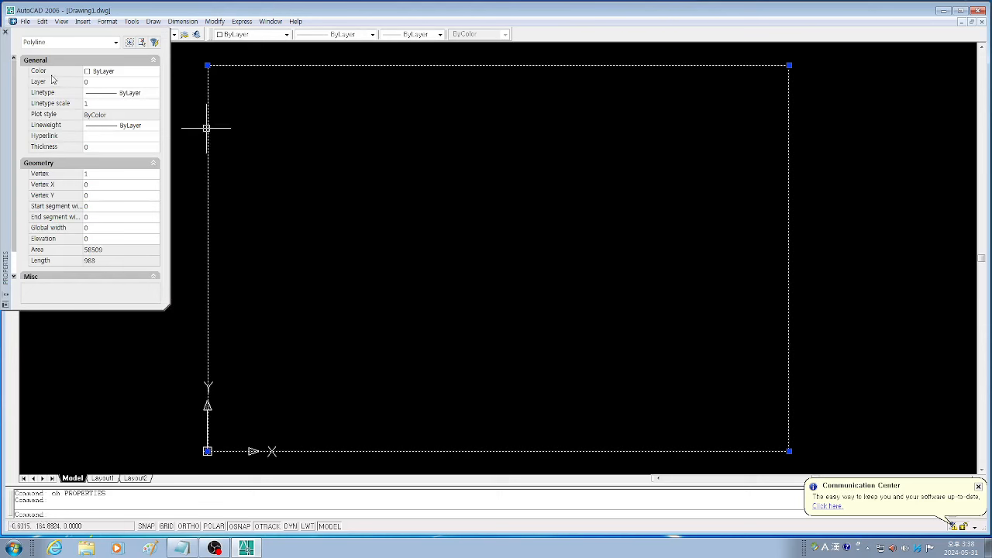
left_click(99, 85)
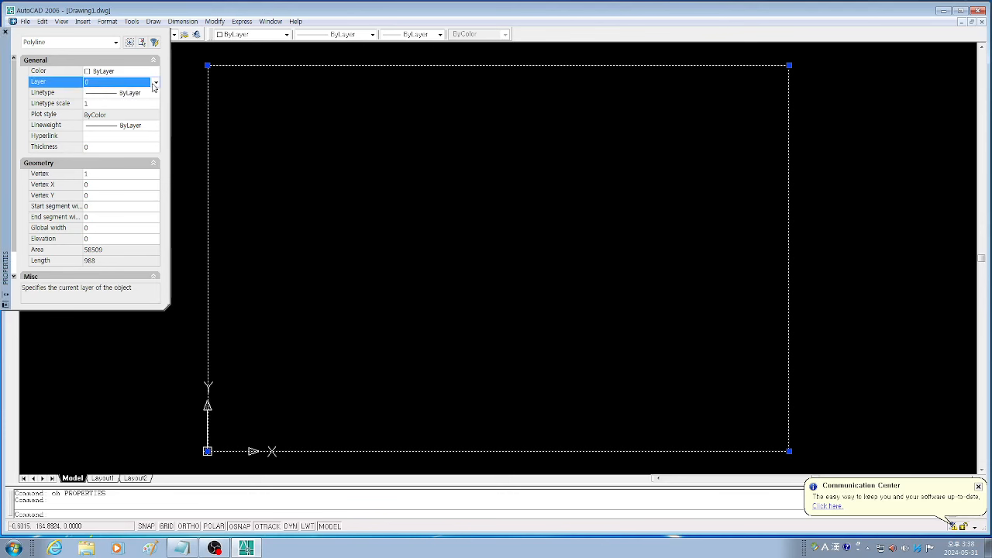
left_click(155, 84)
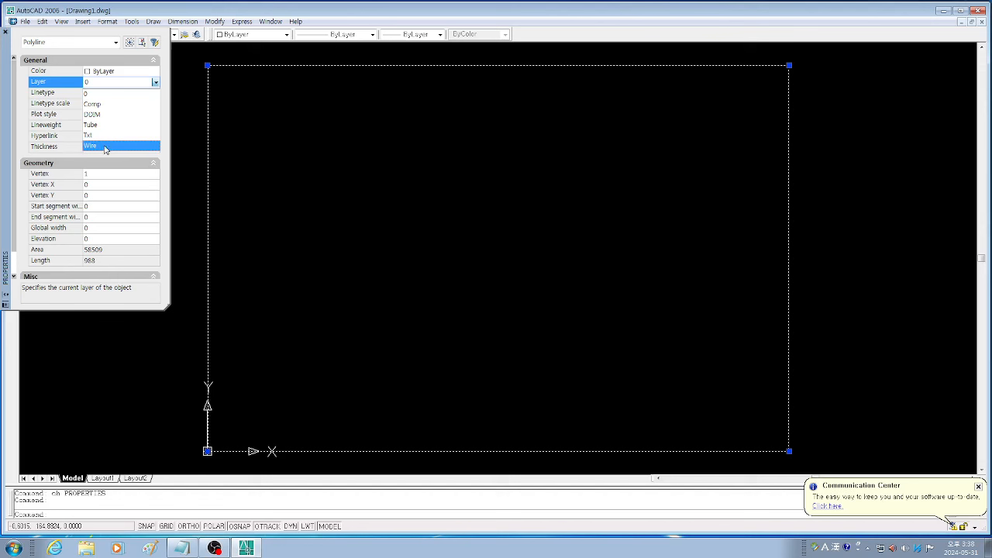
left_click(91, 86)
left_click(91, 86)
left_click(325, 183)
left_click(399, 182)
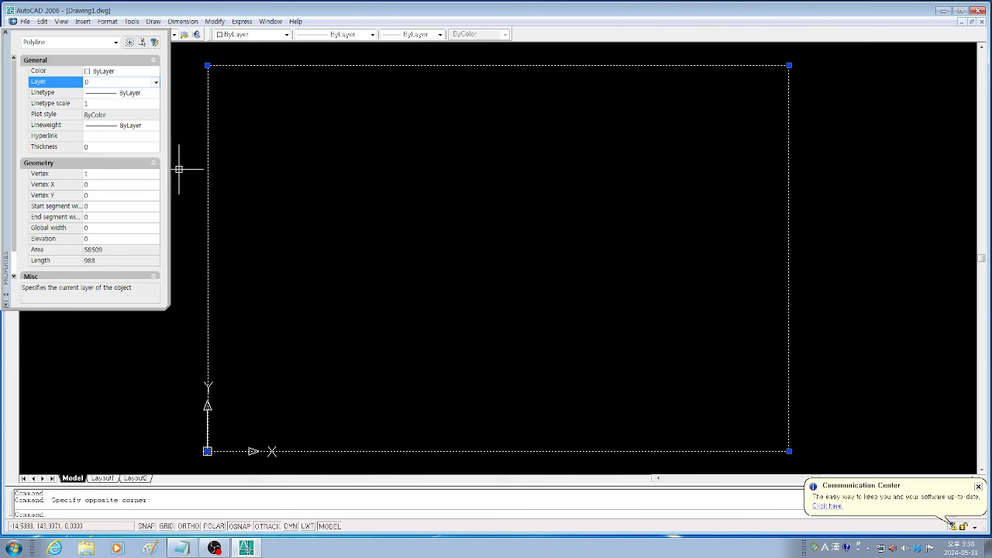
left_click(6, 35)
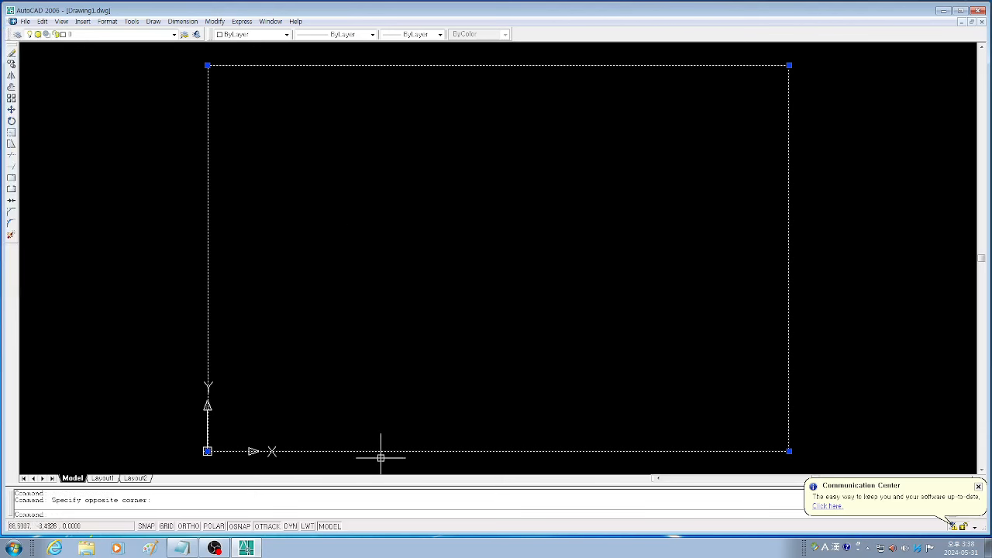
Create a new layer named Sht and accept the layer settings
type("la")
key("Return")
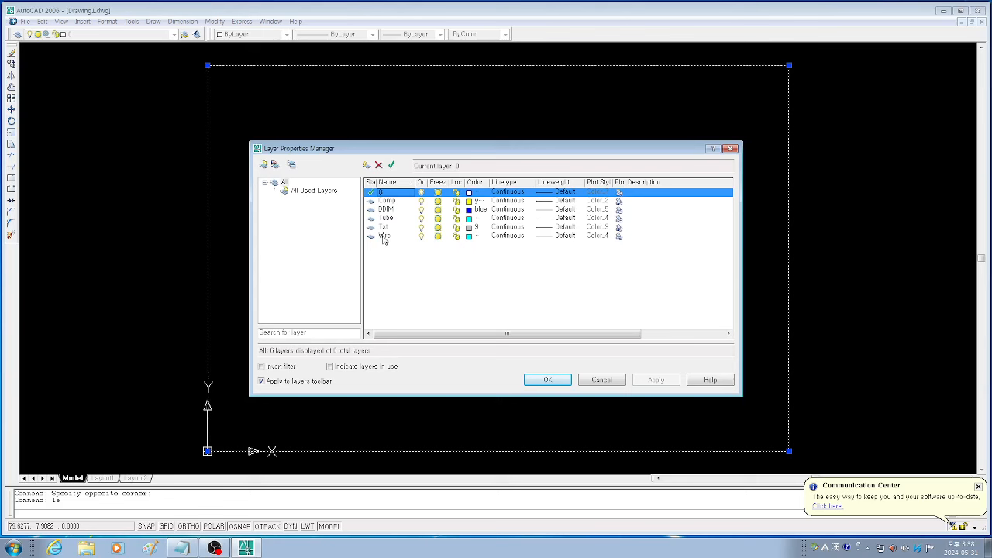
left_click(366, 166)
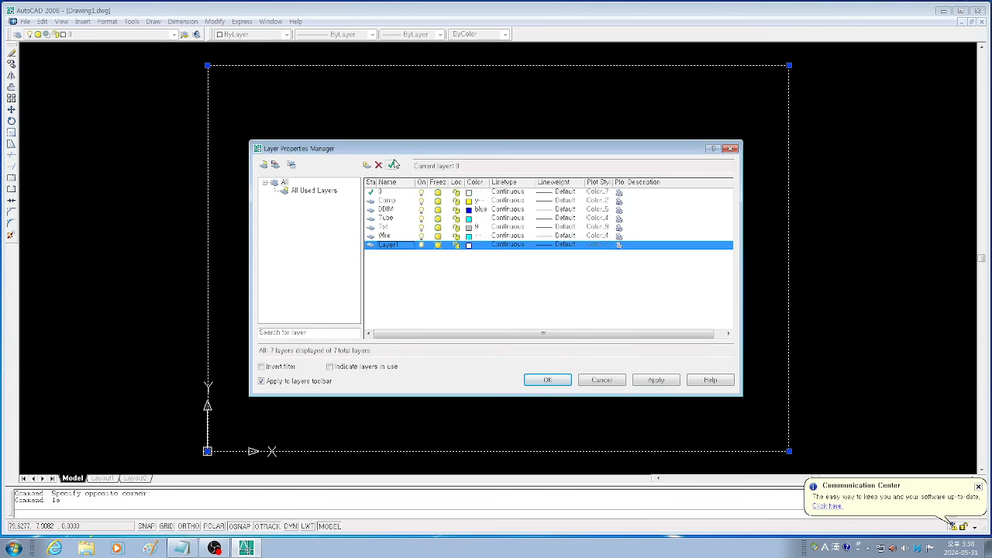
left_click(394, 165)
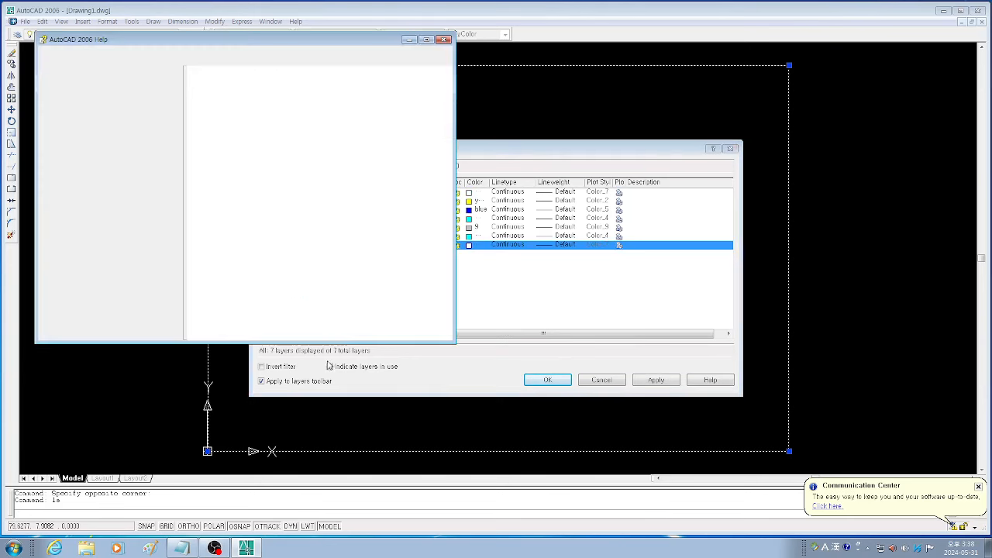
left_click(443, 40)
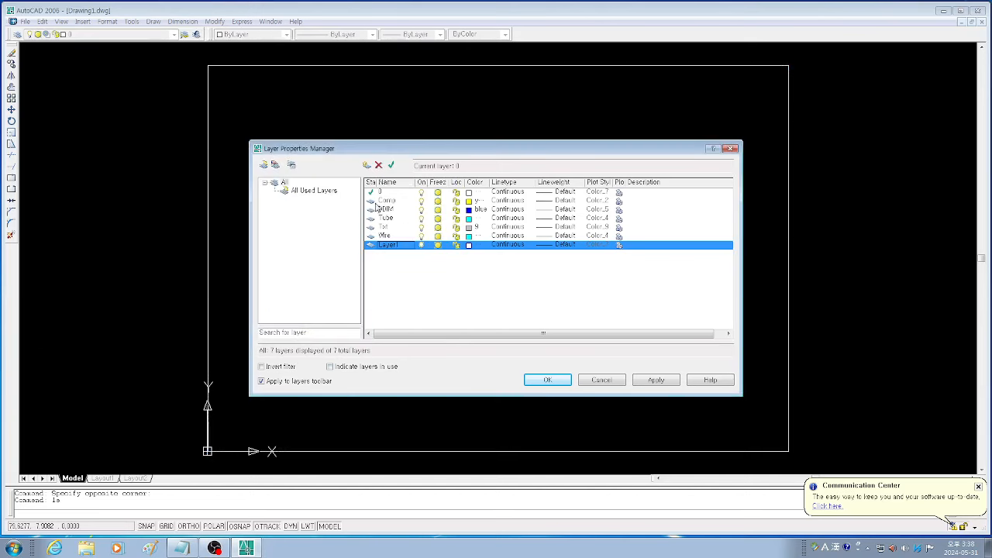
left_click(383, 245)
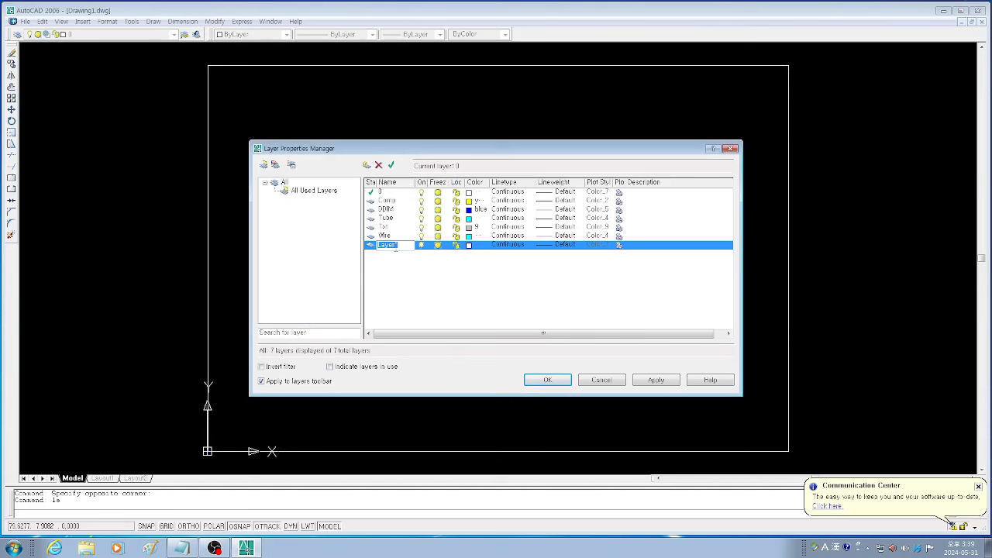
type("Sht")
left_click(658, 382)
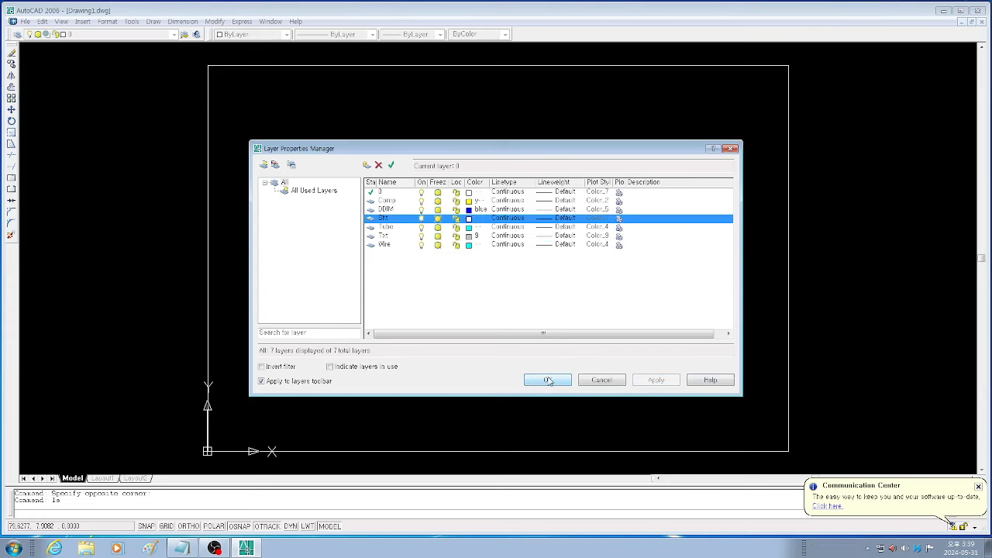
left_click(548, 380)
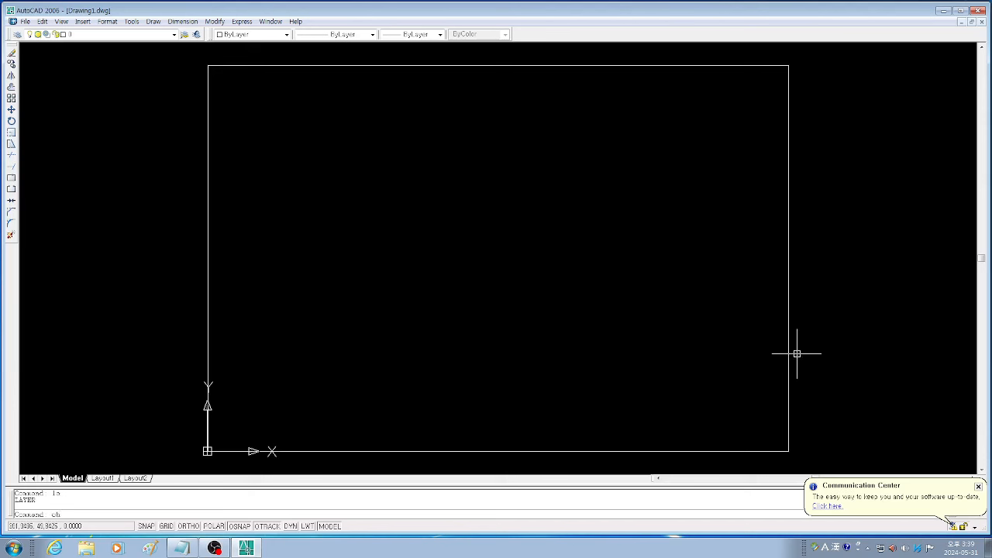
Assign the sheet's border rectangle to the Sht layer with its colour set to ByLayer, and deselect it
key("Return")
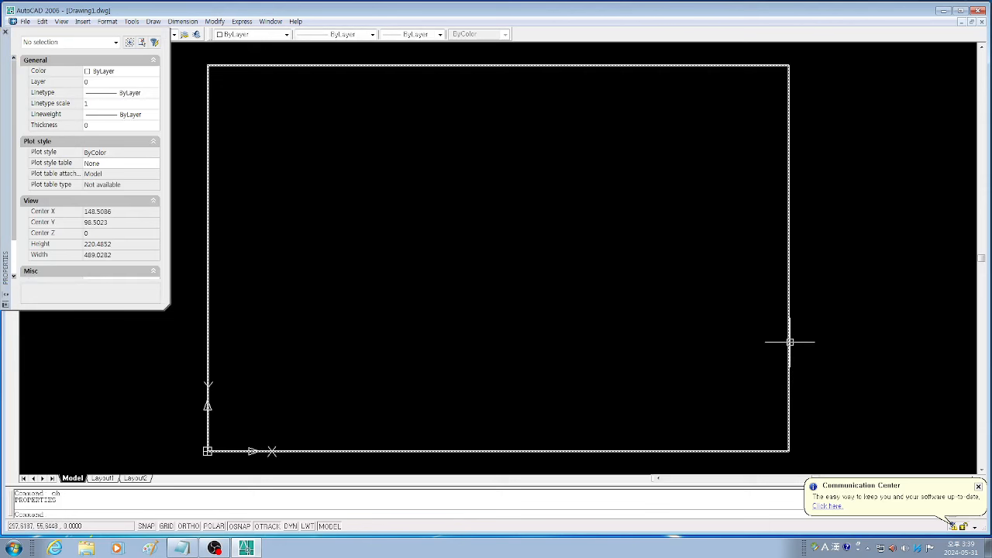
left_click(790, 341)
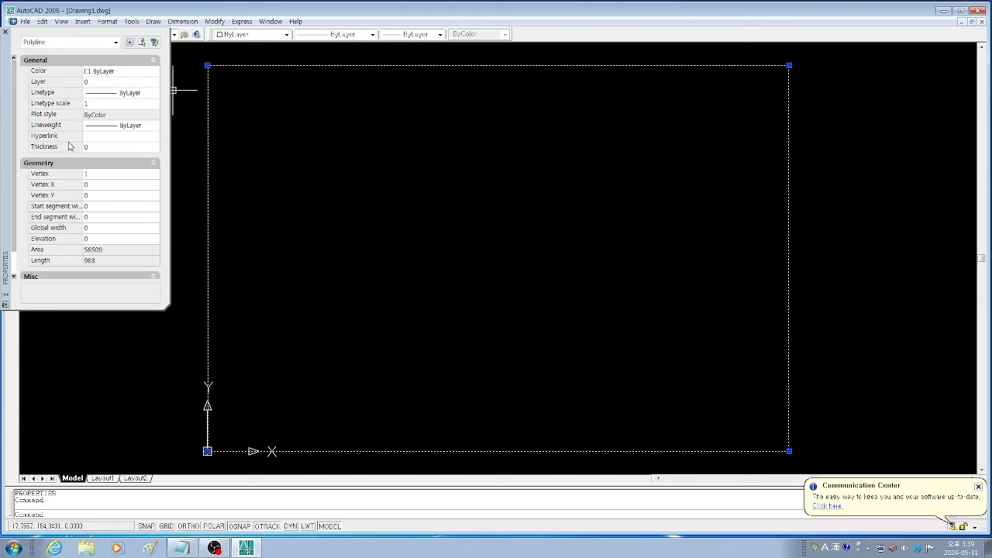
left_click(122, 71)
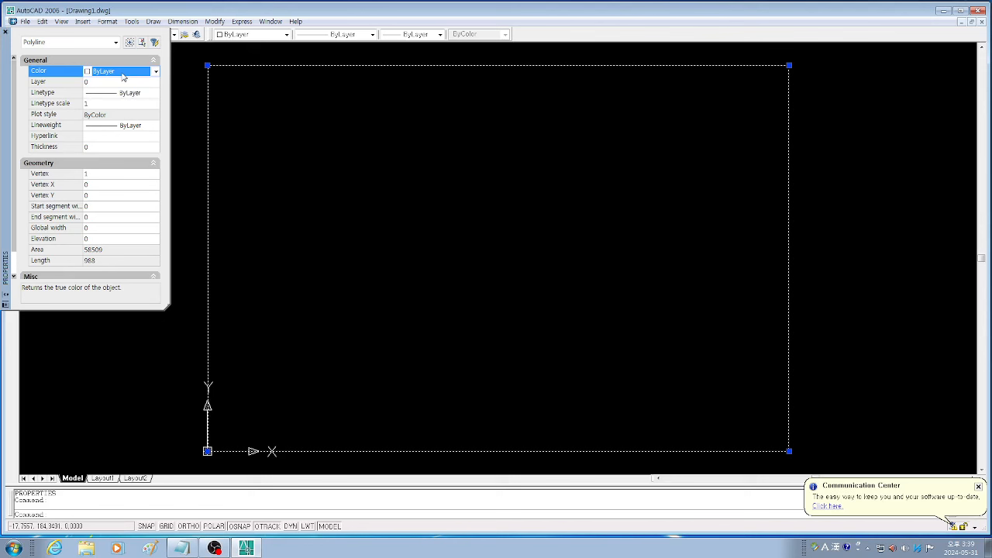
left_click(155, 71)
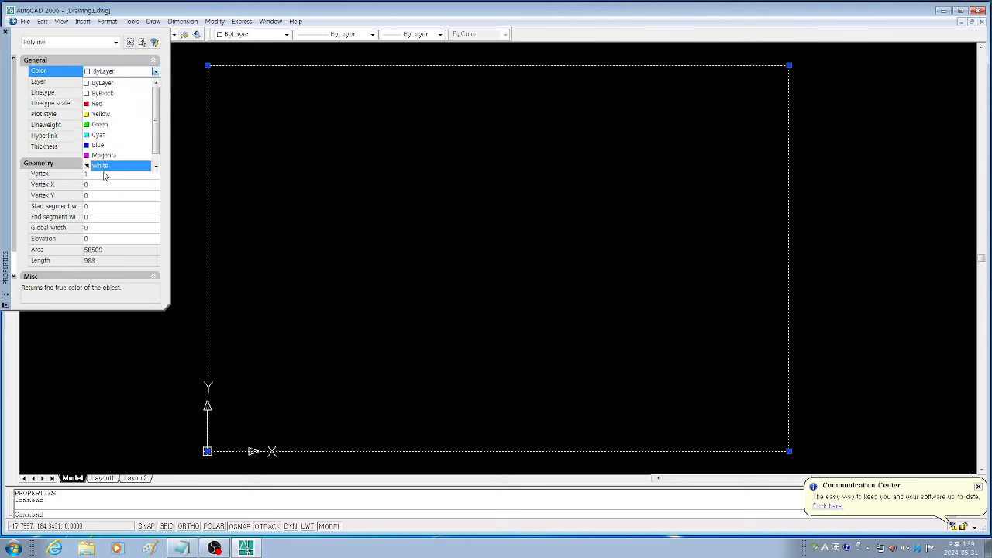
left_click(101, 83)
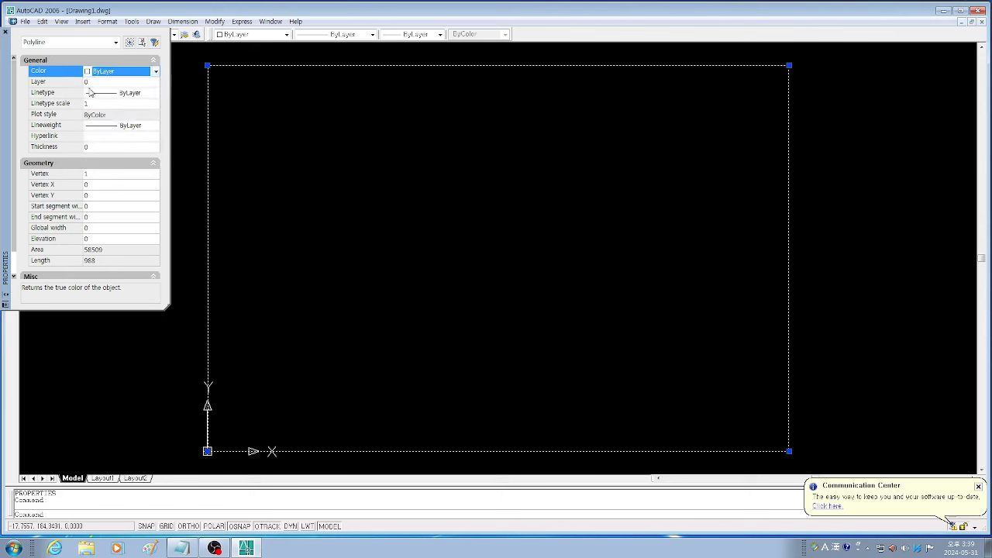
left_click(153, 83)
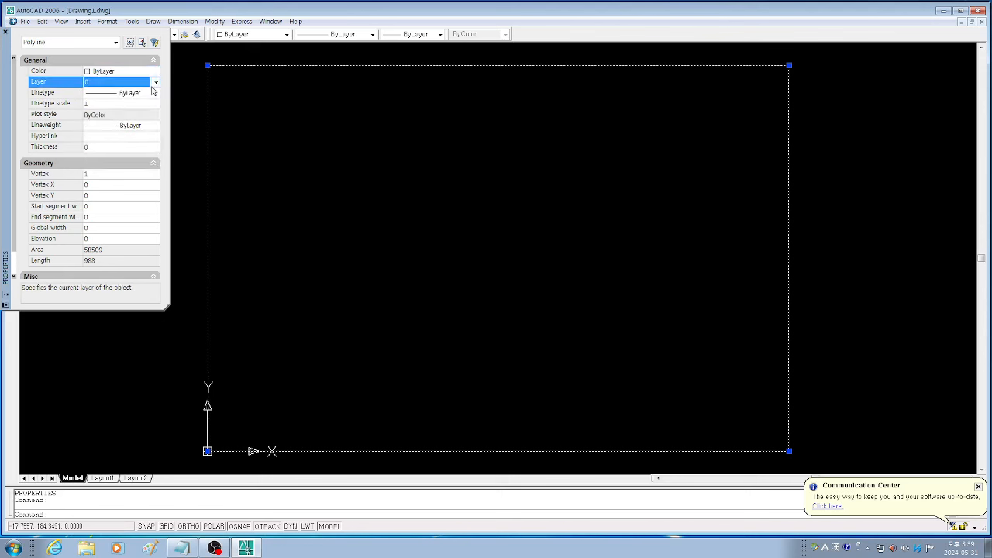
left_click(156, 83)
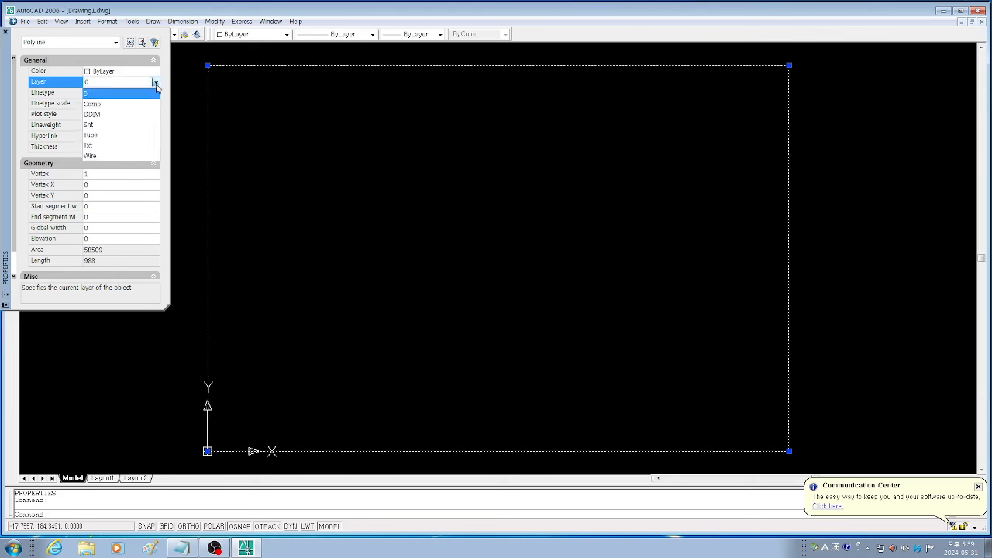
left_click(92, 127)
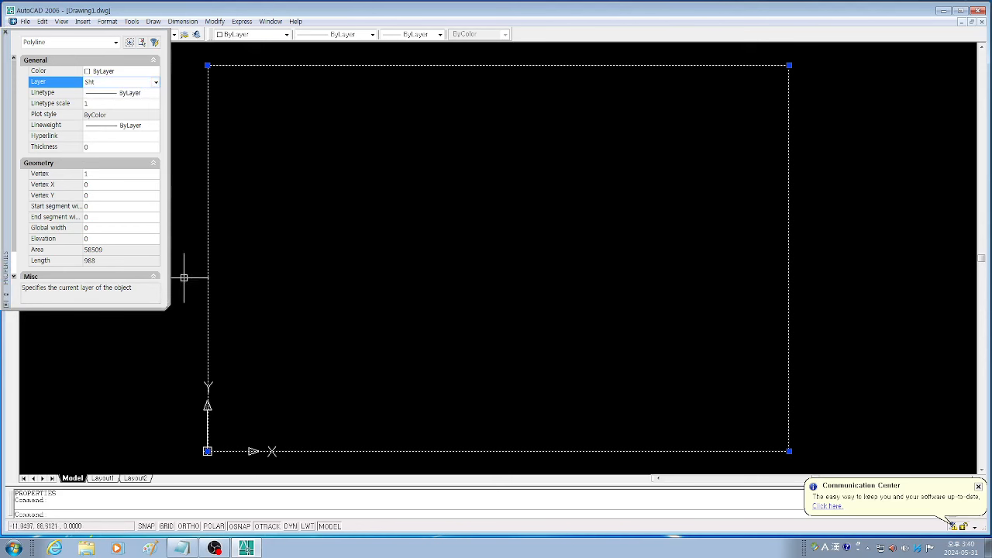
key("Escape")
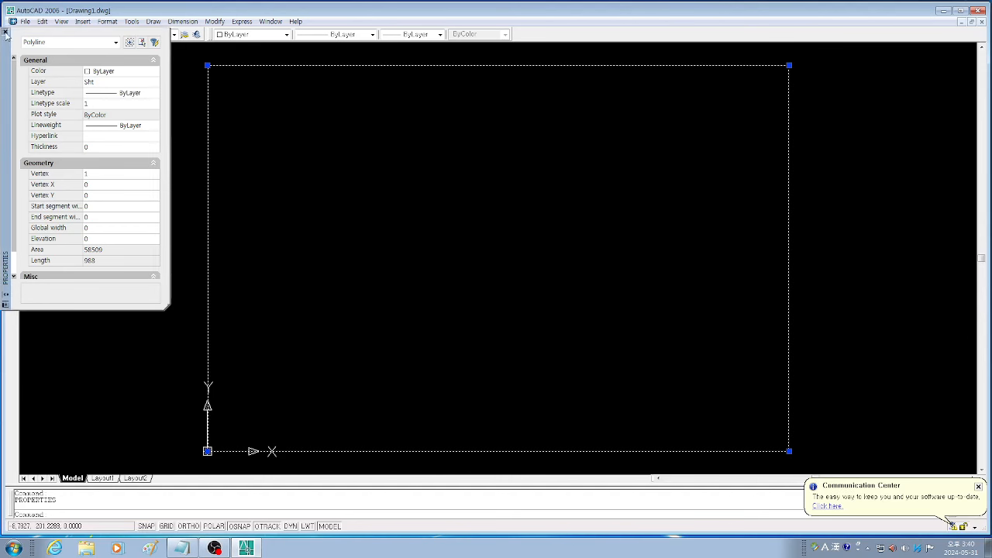
left_click(6, 31)
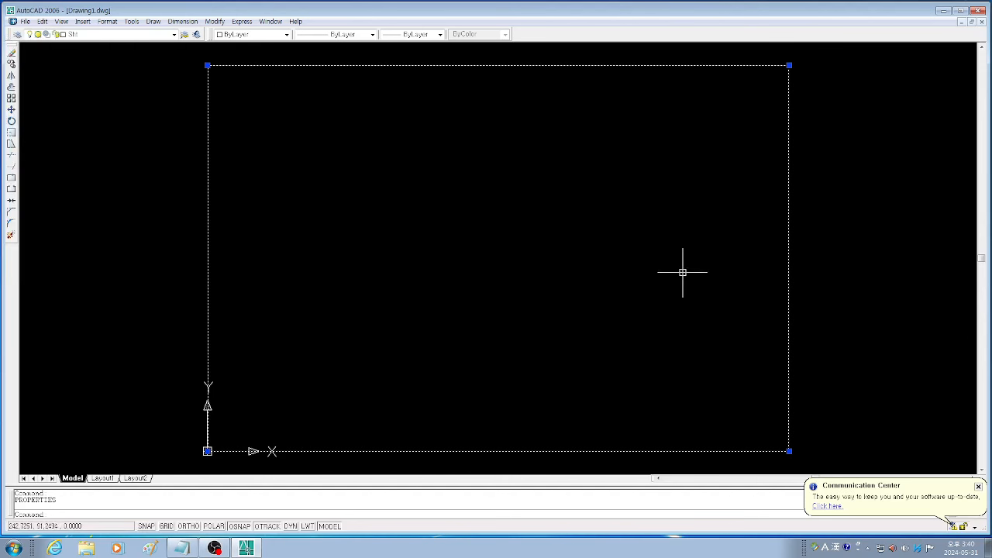
key("Escape")
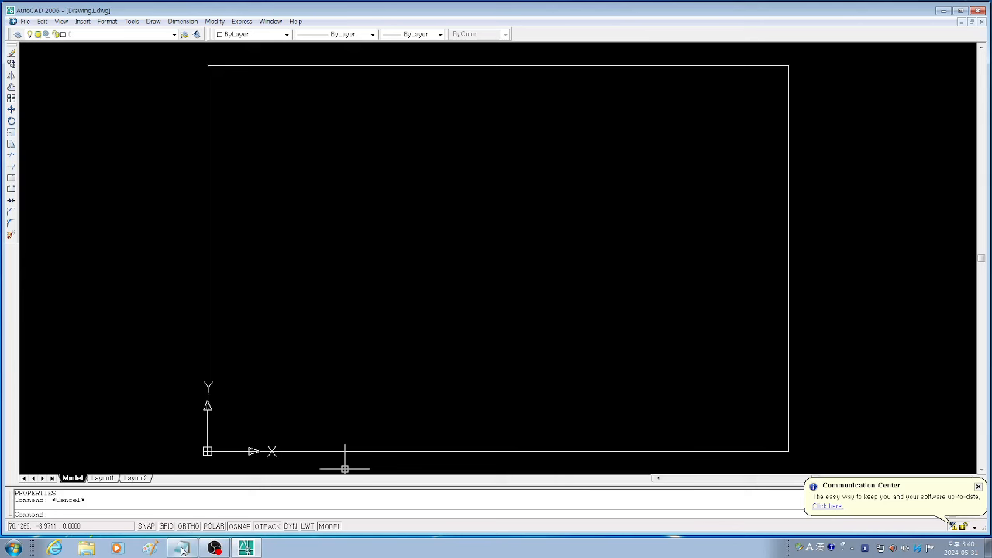
Switch to Notepad to check the task list for the A4 sheet and Wblock folder, and return to AutoCAD
key("alt+Tab")
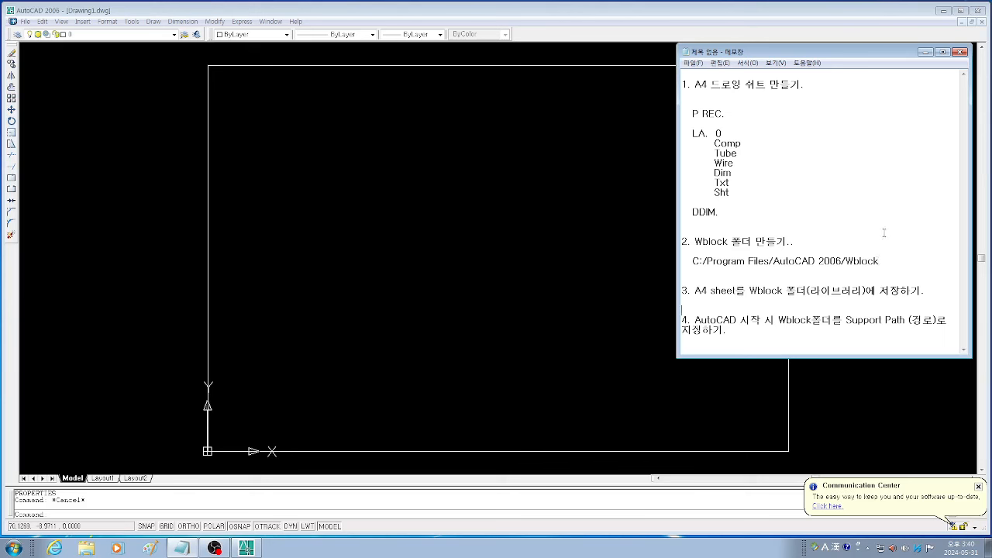
left_click(960, 52)
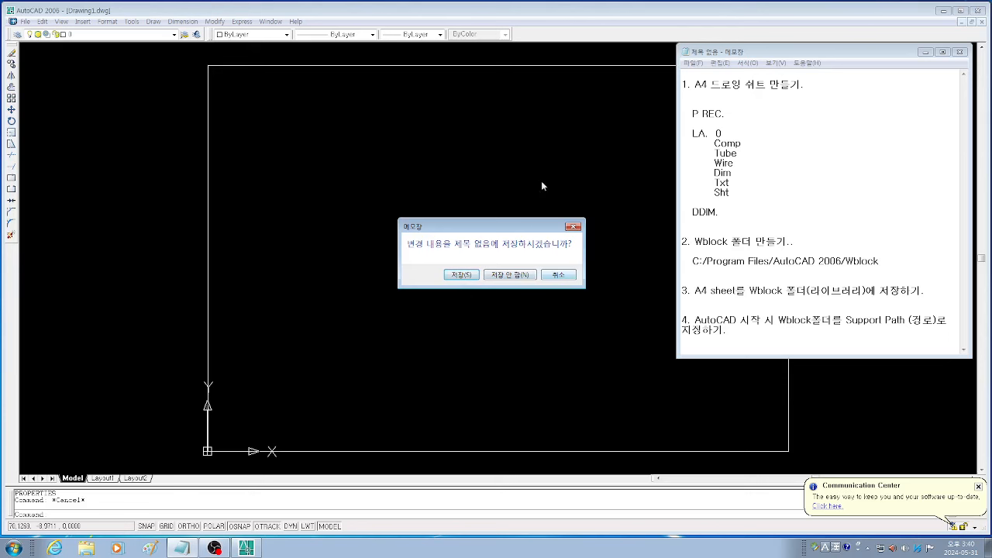
key("n")
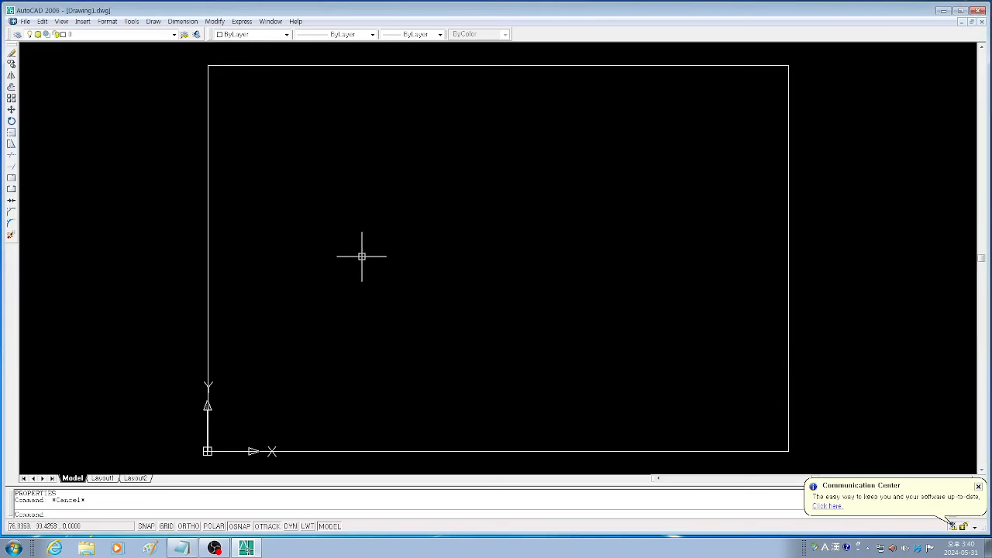
Start saving the drawing under a new name and browse to the AutoCAD 2006 folder in Program Files on drive C
left_click(24, 21)
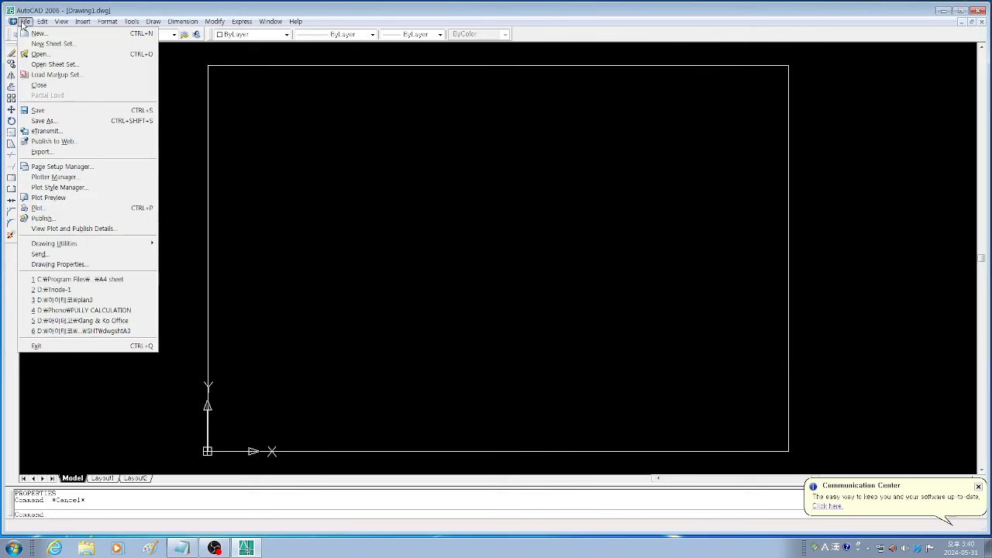
left_click(47, 121)
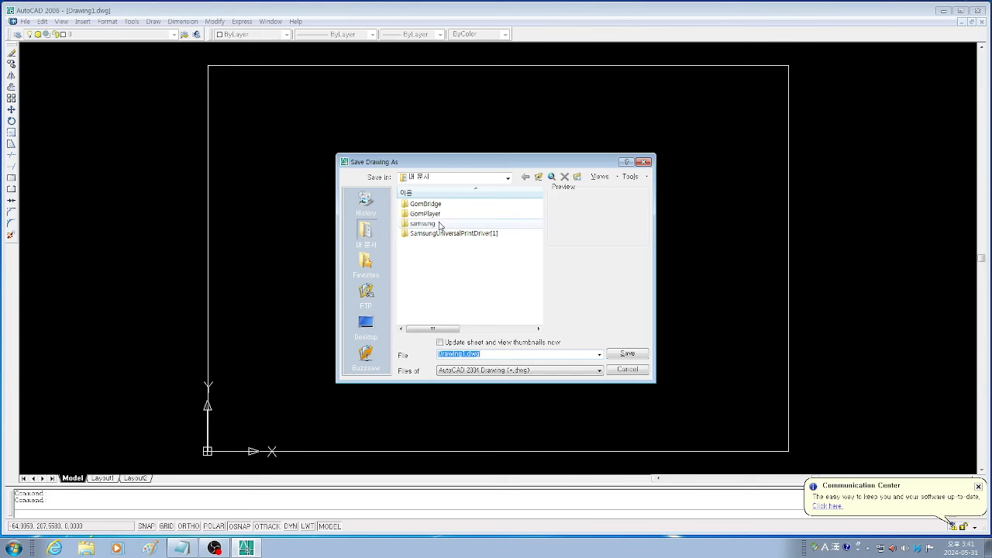
left_click(538, 178)
left_click(538, 178)
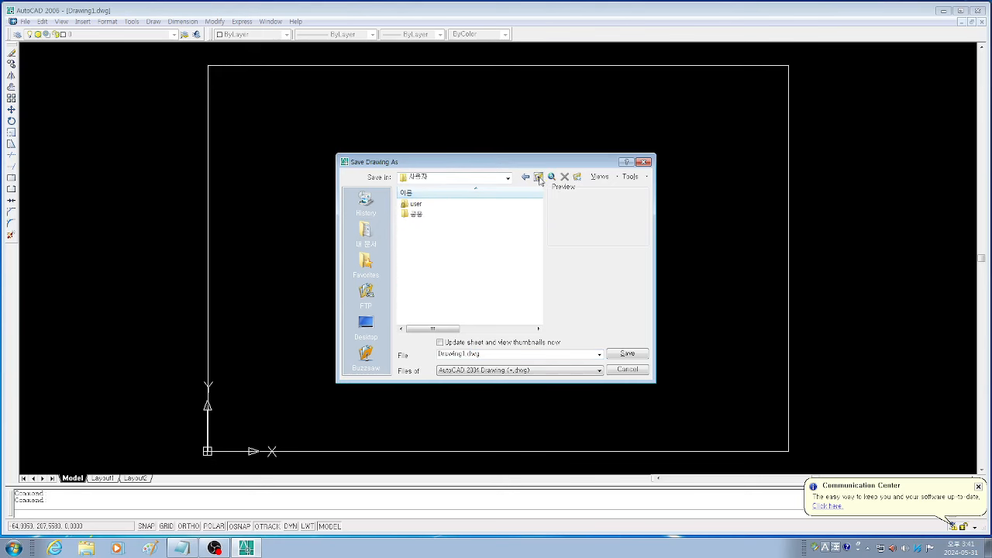
left_click(538, 178)
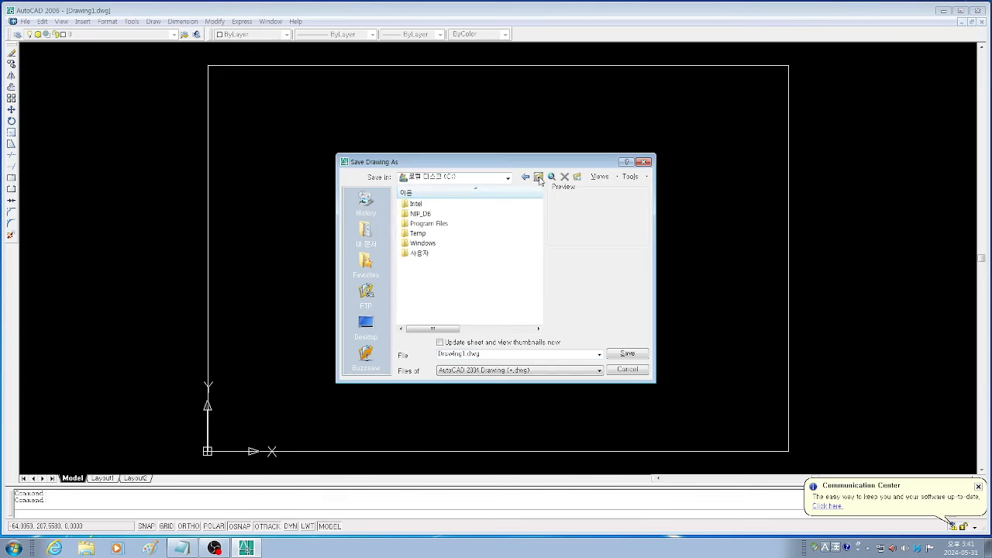
left_click(538, 177)
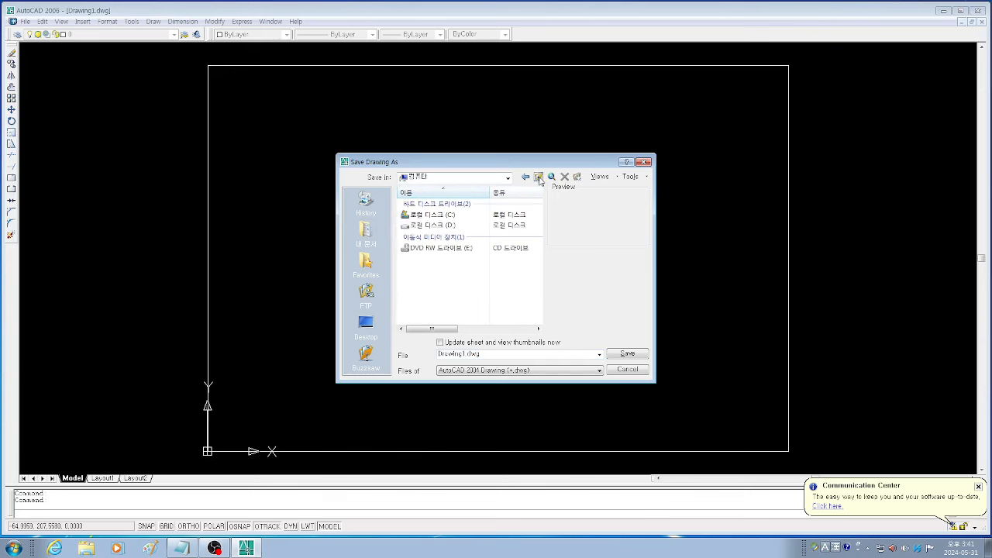
double_click(433, 216)
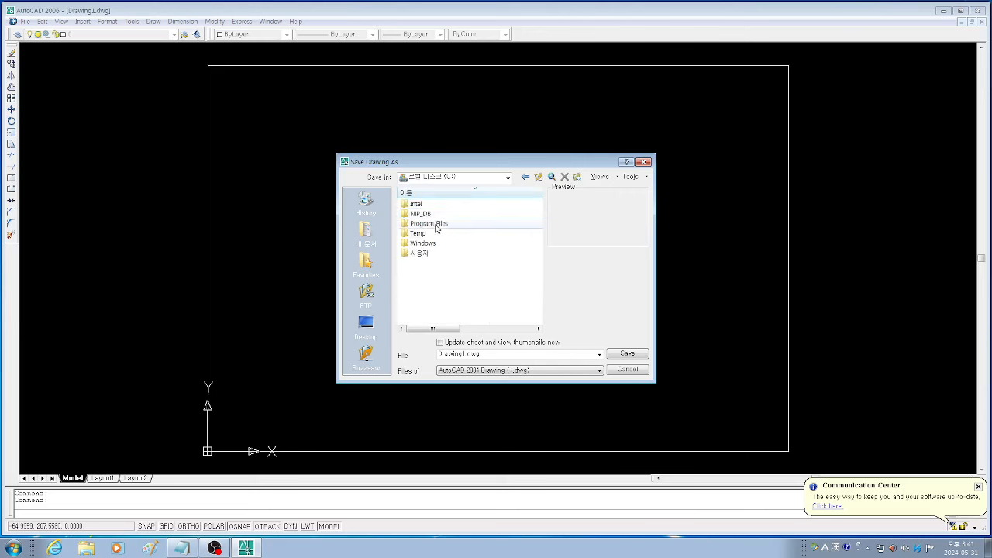
double_click(431, 224)
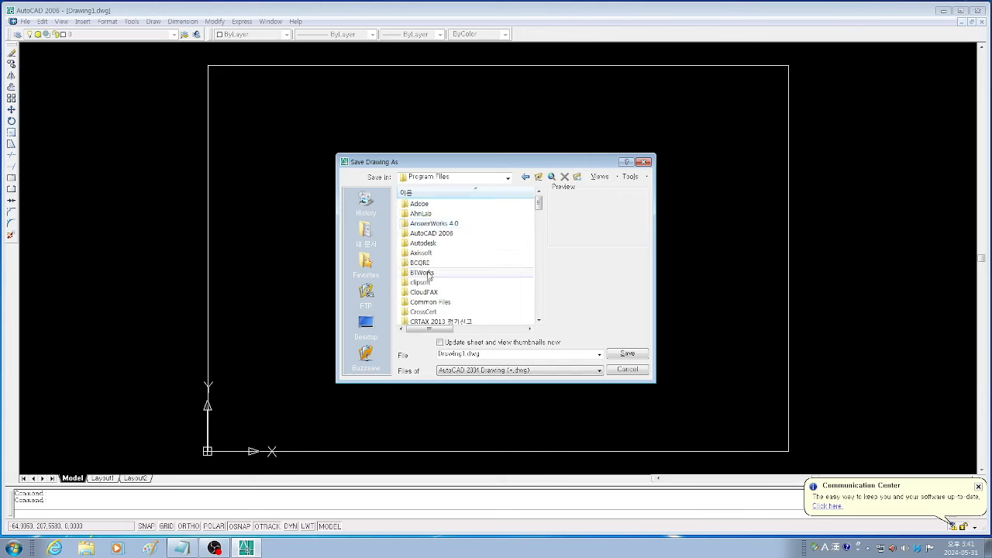
left_click(422, 235)
double_click(423, 236)
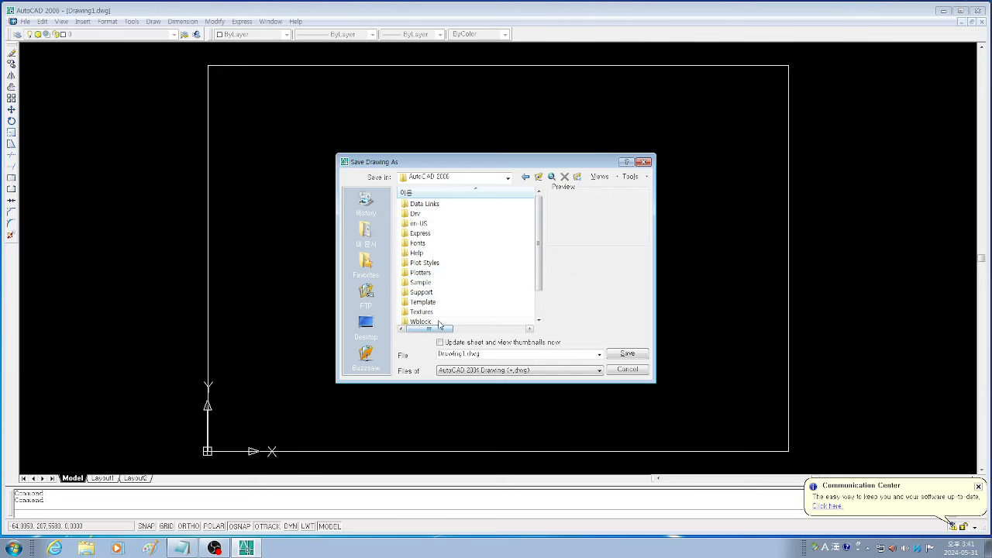
Rename the empty folder 새 폴더 inside the AutoCAD 2006 folder as Wblock1 and open it as the save location
left_click_drag(541, 239, 541, 248)
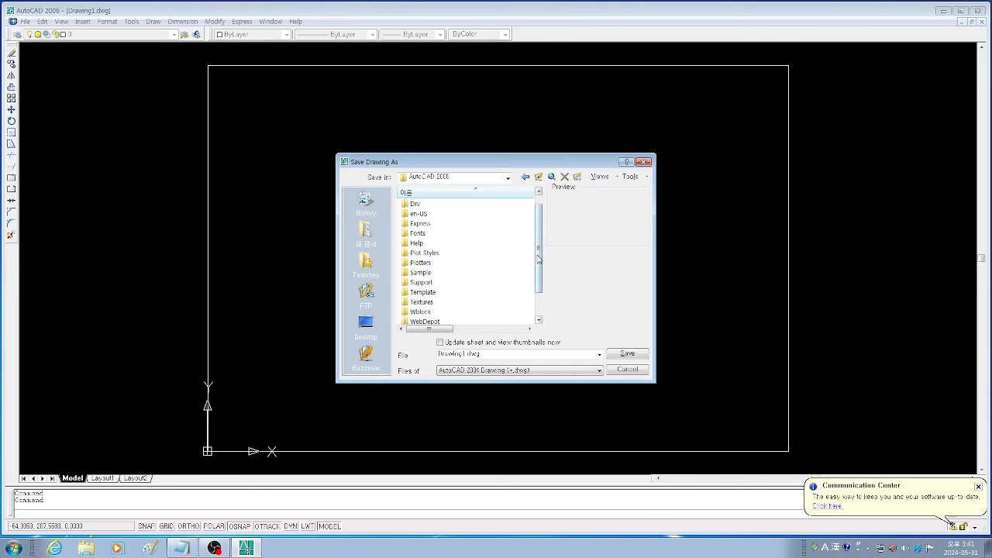
scroll(540, 242, "down", 1)
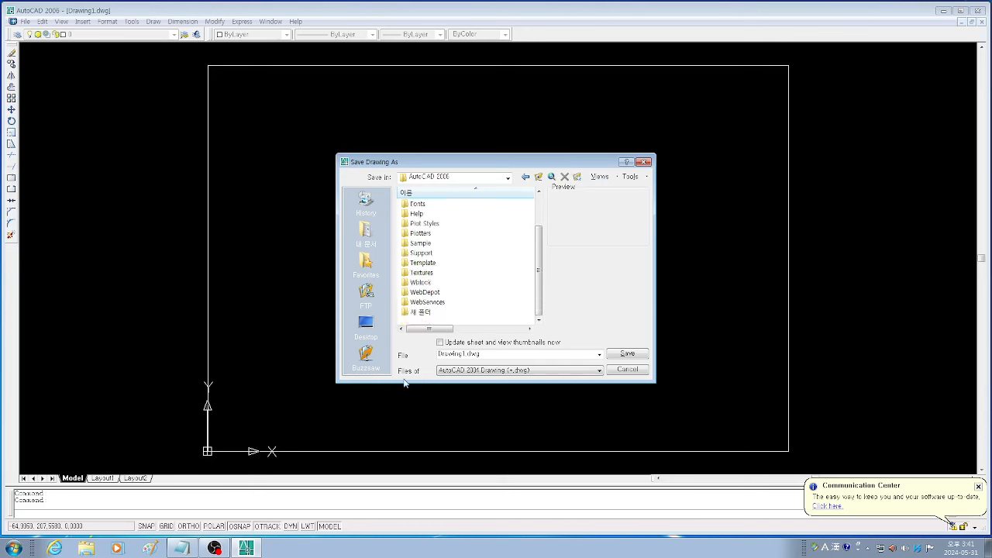
double_click(428, 314)
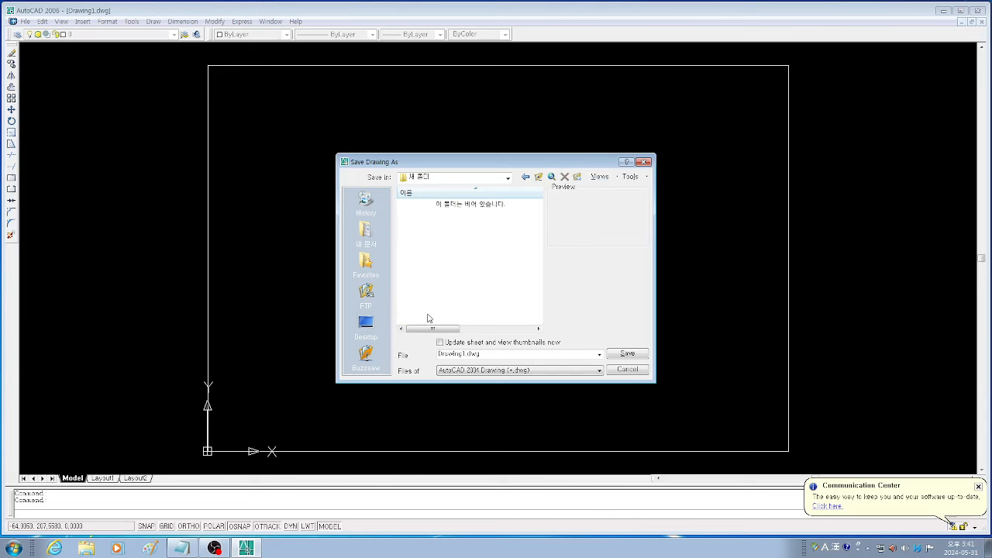
left_click(539, 177)
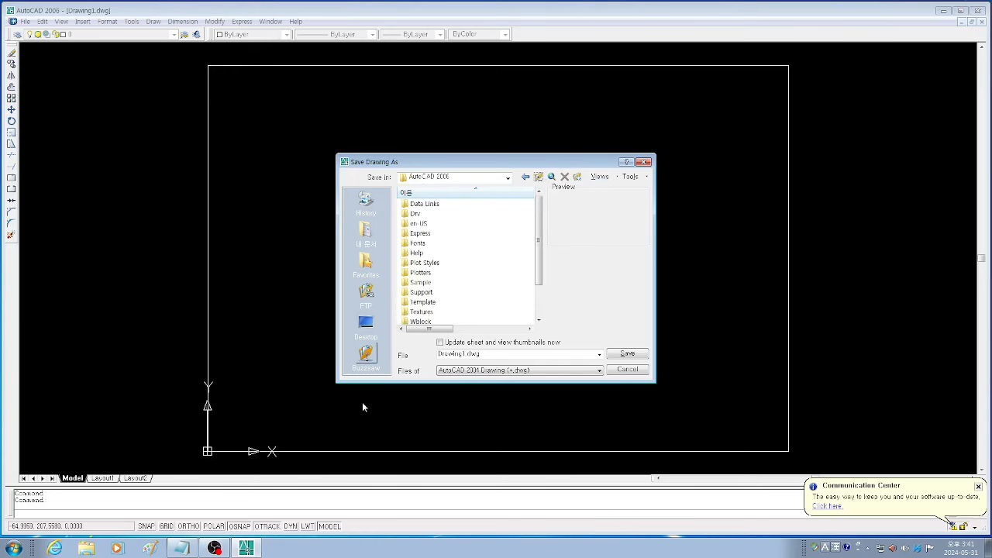
scroll(540, 263, "down", 2)
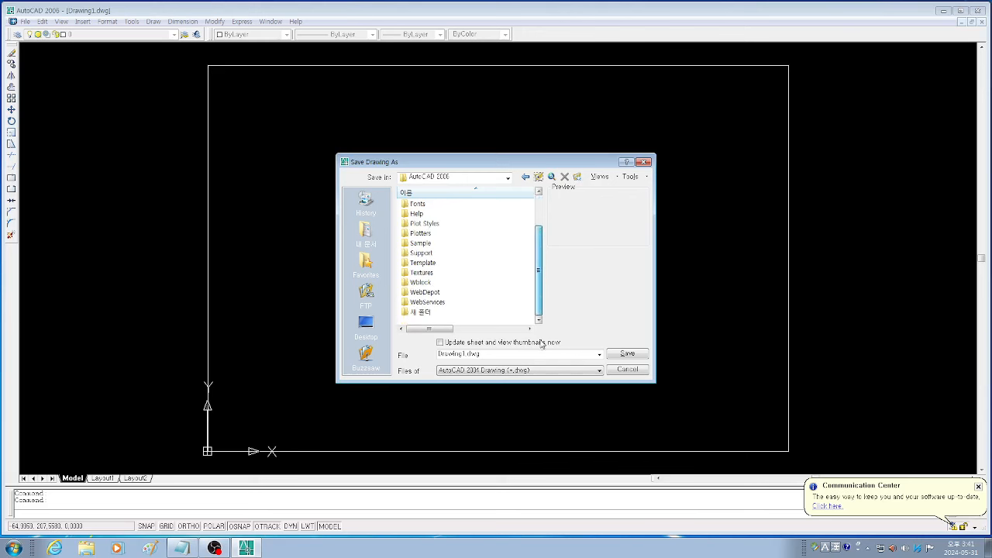
left_click(424, 314)
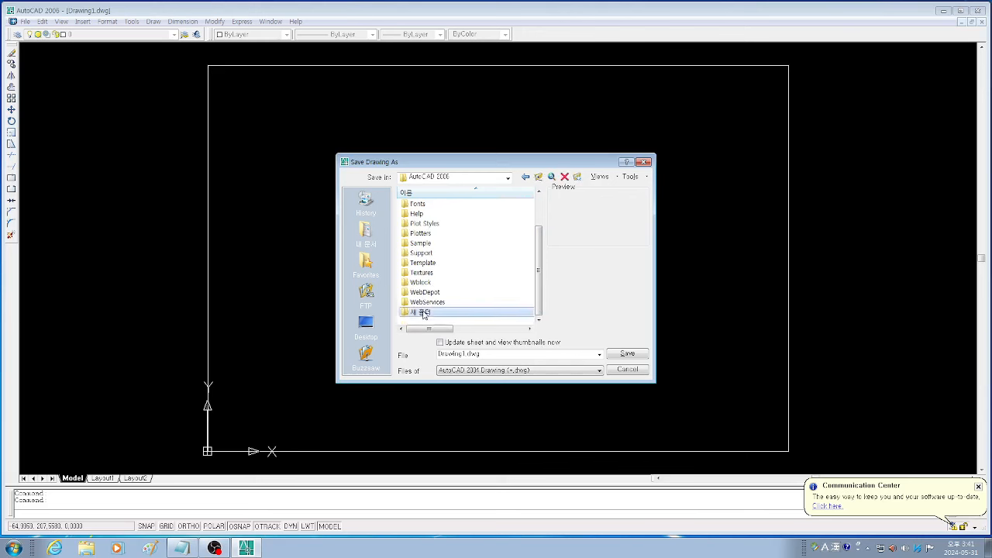
left_click(424, 314)
type("Wblock")
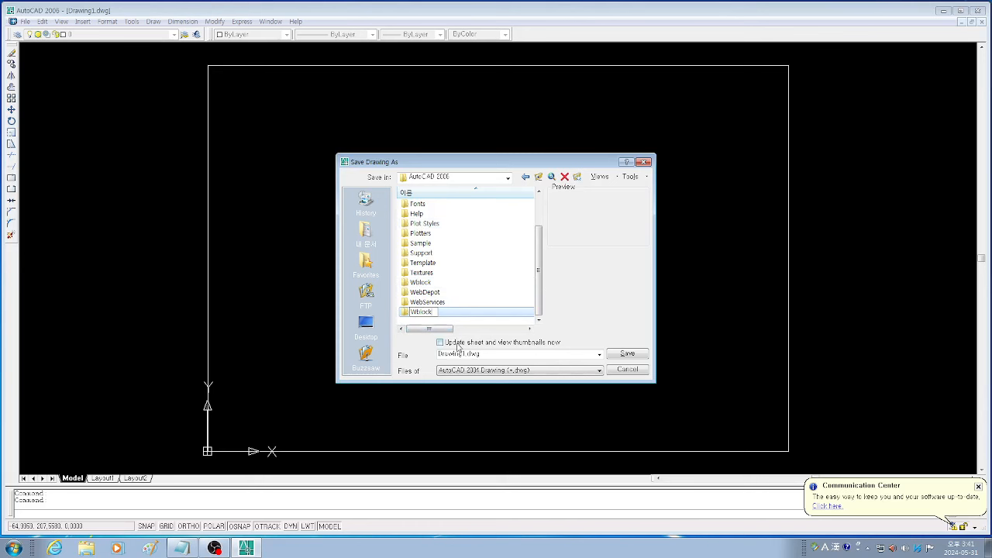
type("1")
key("Return")
double_click(405, 313)
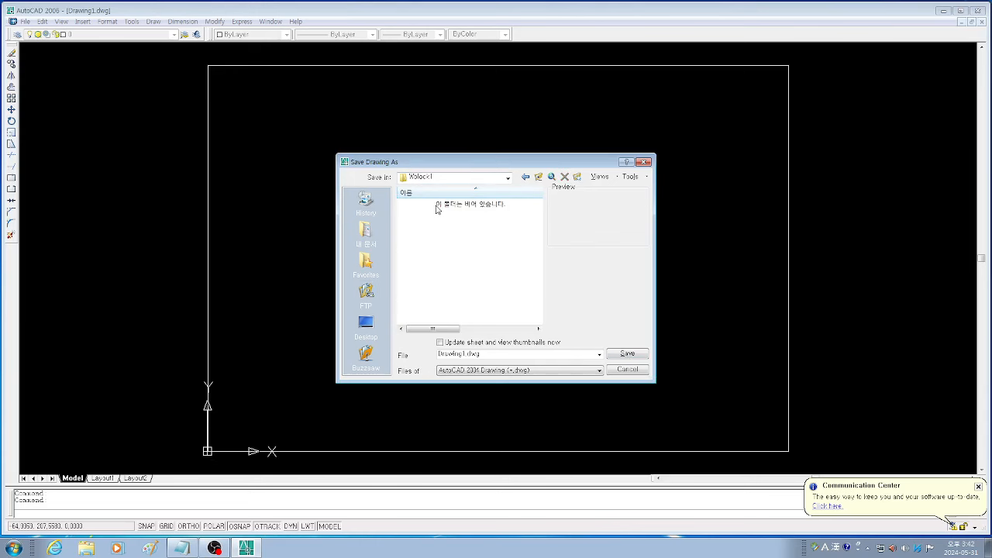
Name the drawing file A4 sheet and save it in the Wblock1 folder
double_click(464, 354)
left_click_drag(463, 353, 439, 359)
type("A4 sheet")
left_click(626, 354)
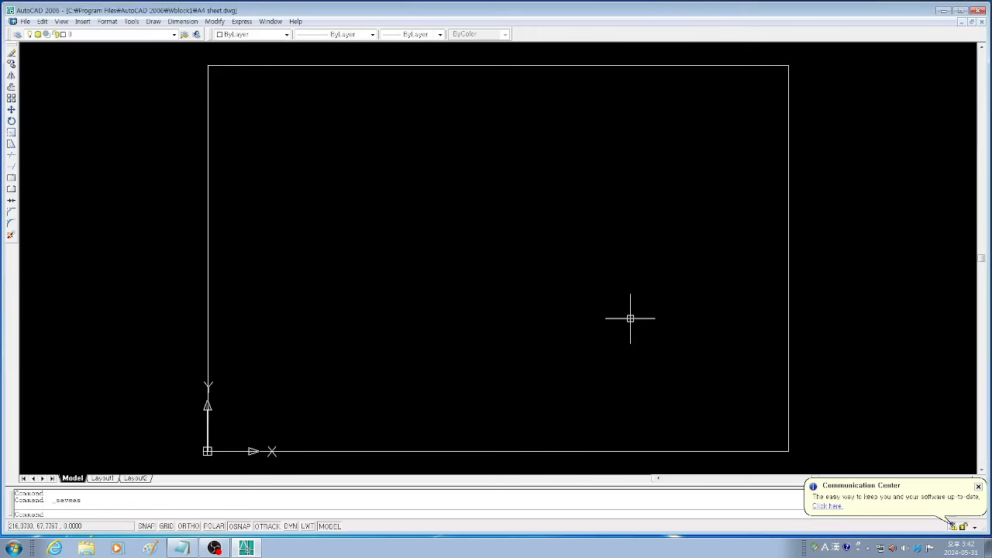
Save the drawing as A4 sheet in the Wblock folder too, replacing the existing file, and close the drawing
left_click(26, 22)
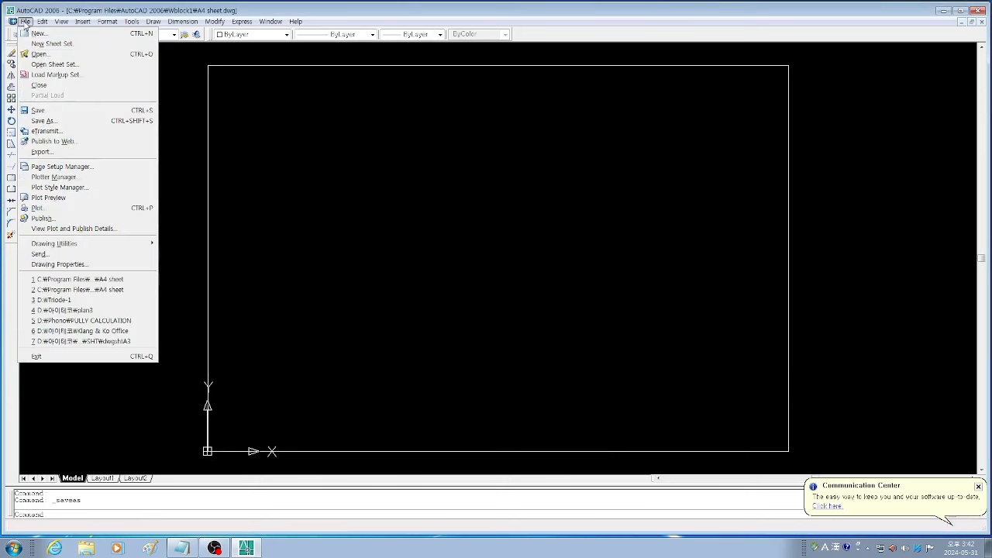
left_click(45, 121)
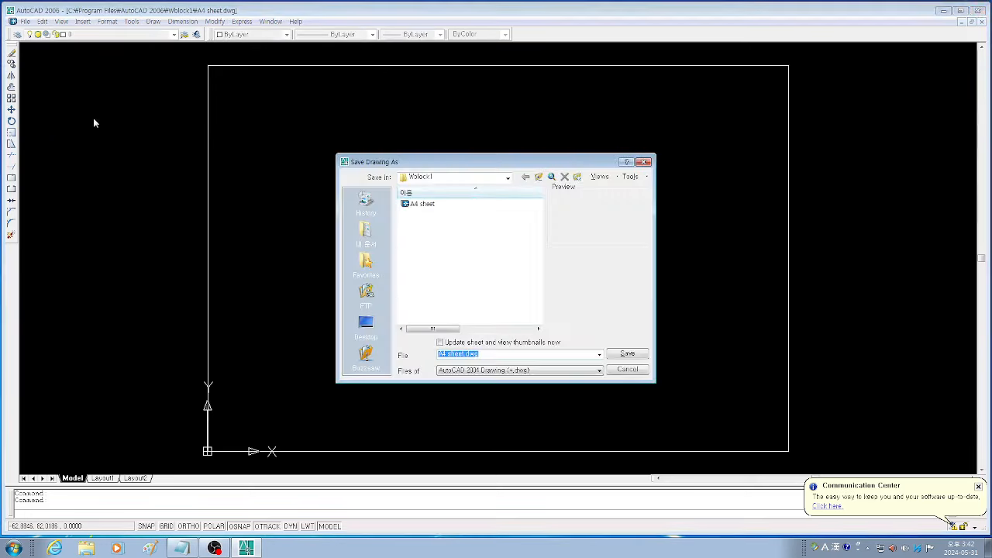
left_click(538, 177)
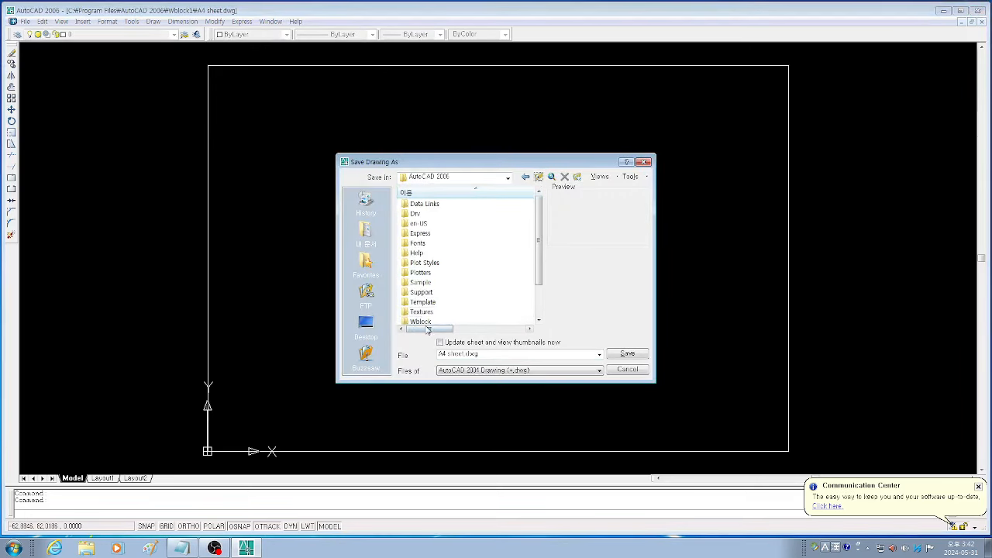
left_click_drag(541, 242, 542, 256)
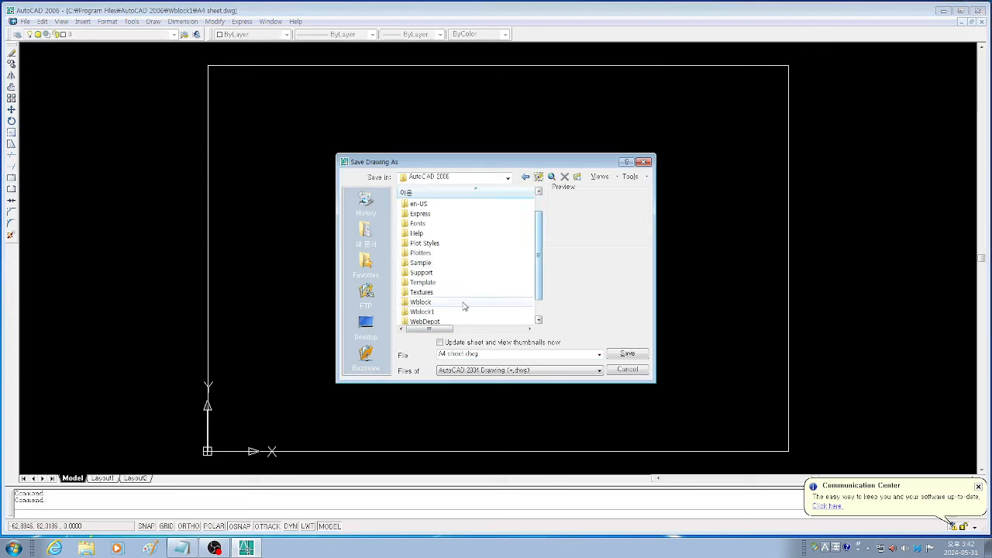
left_click(423, 304)
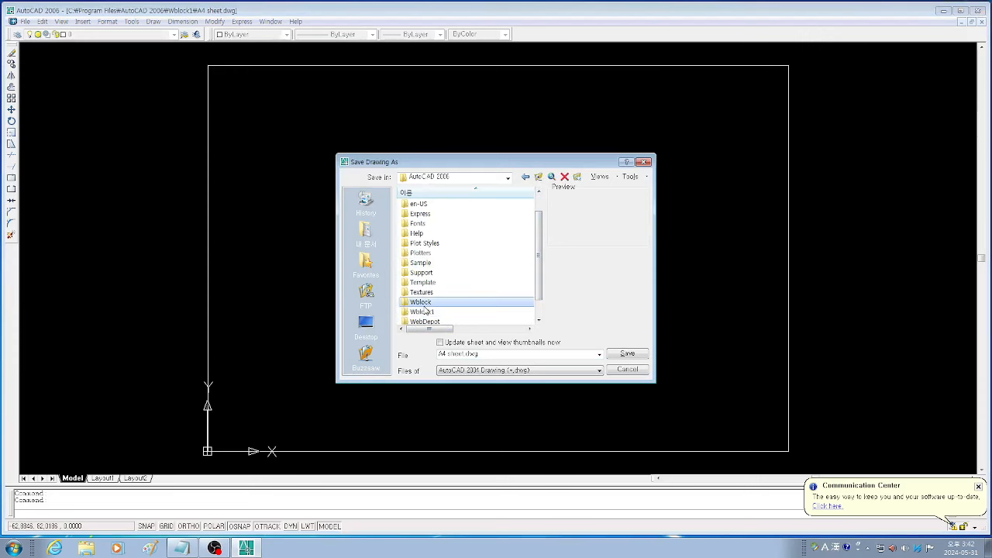
double_click(424, 304)
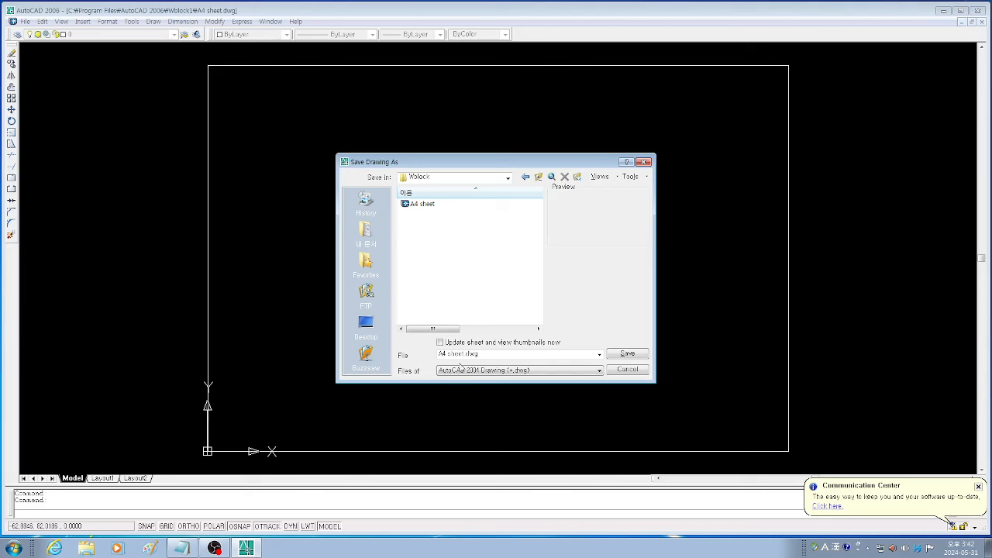
left_click(627, 355)
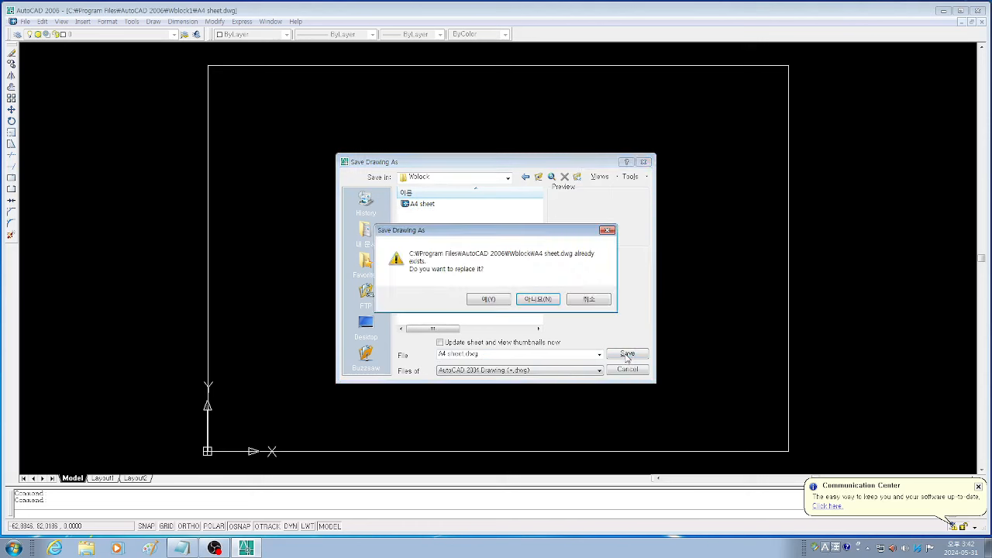
left_click(488, 302)
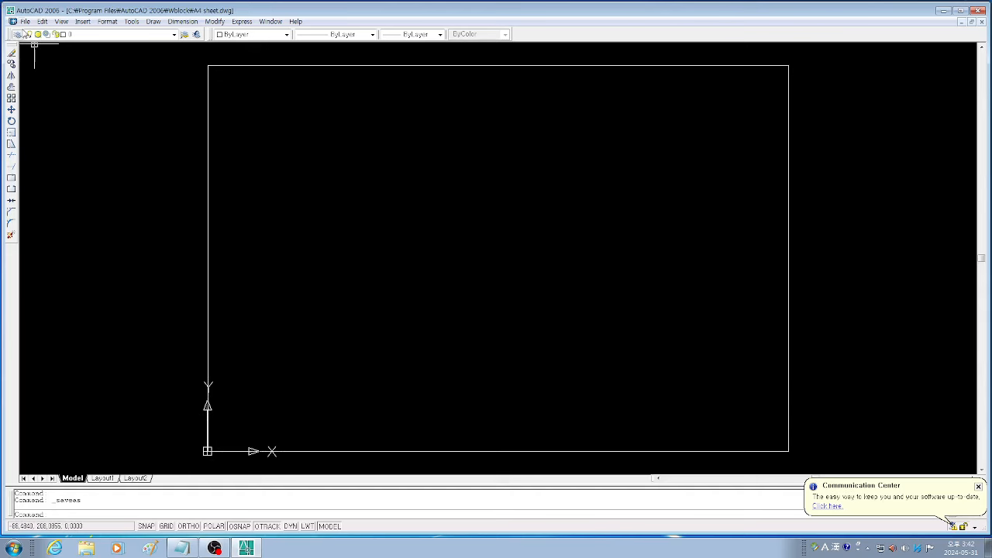
left_click(24, 21)
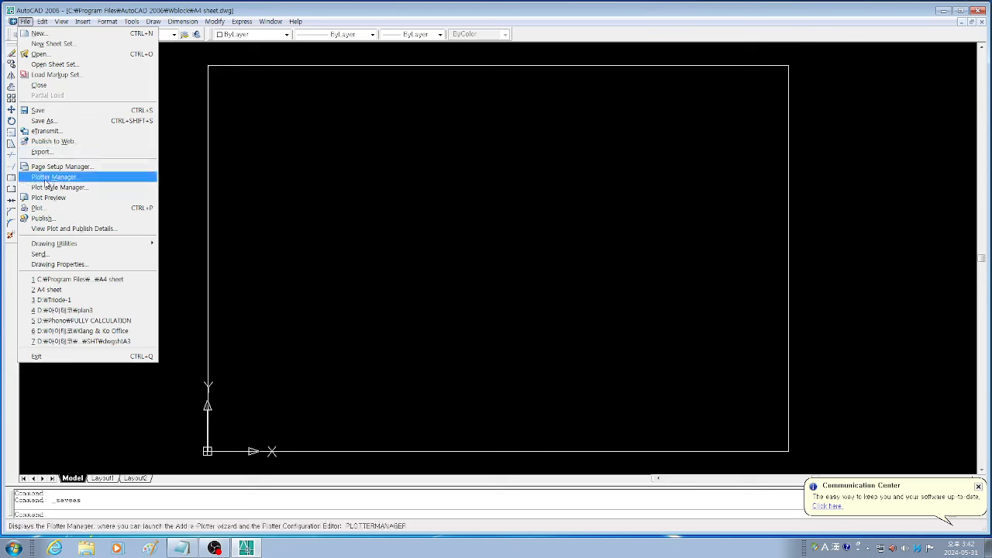
left_click(35, 85)
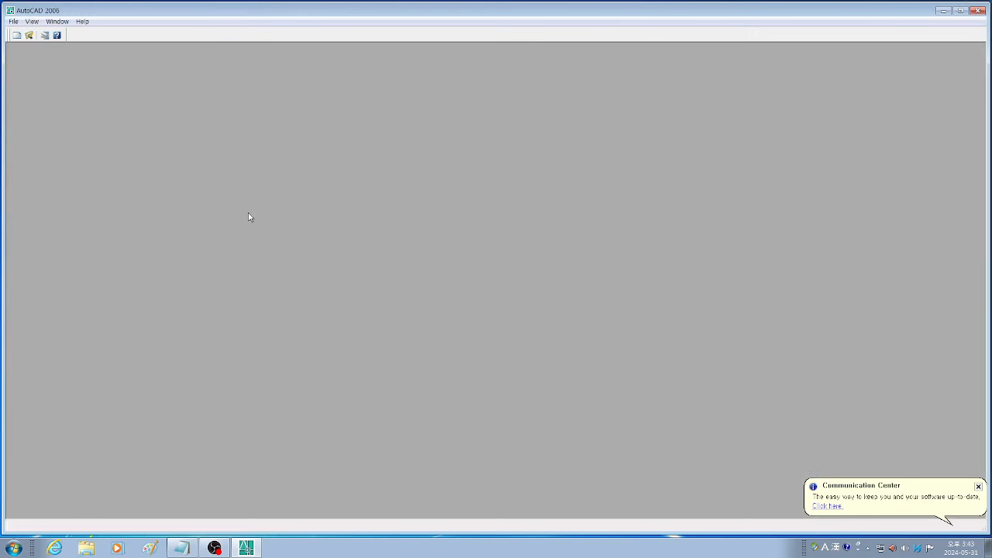
left_click(13, 22)
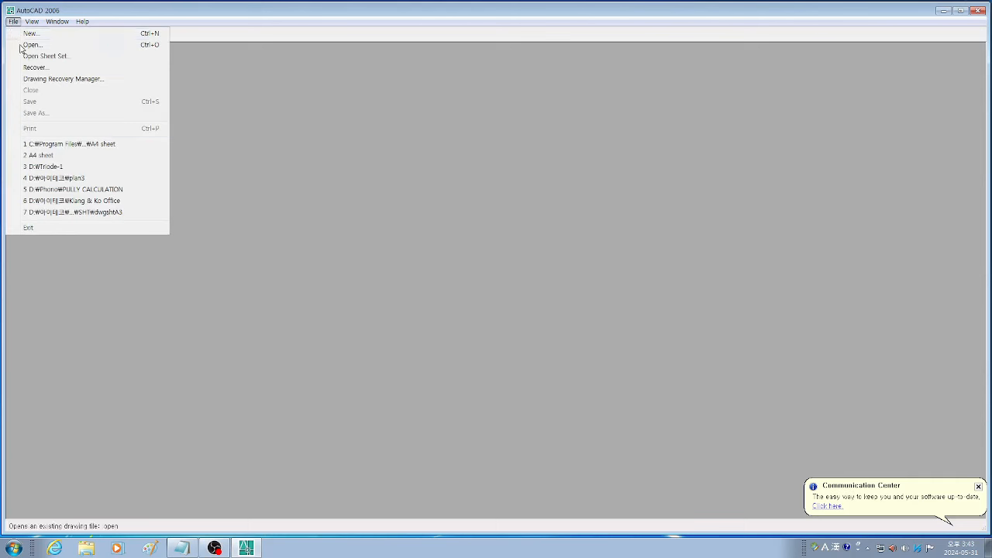
left_click(31, 45)
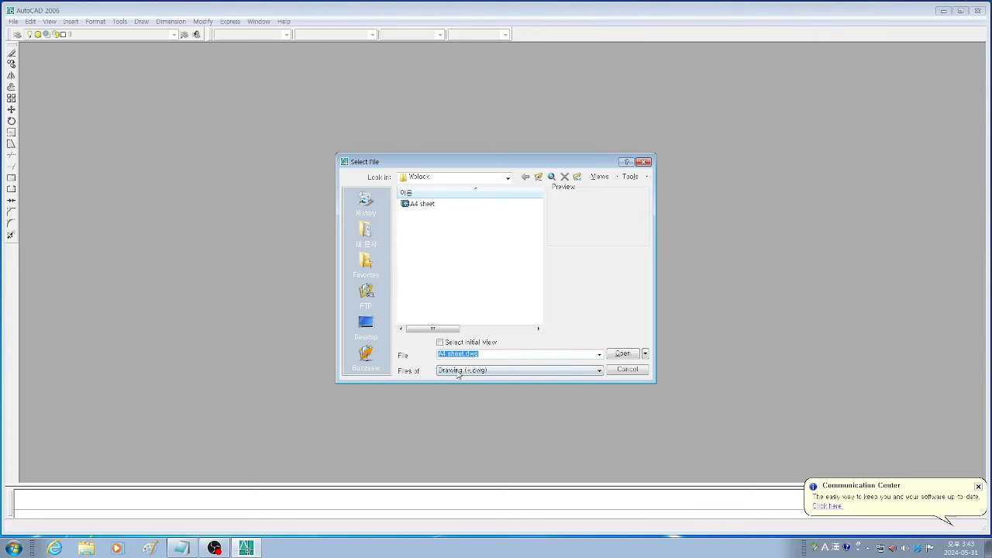
left_click(628, 369)
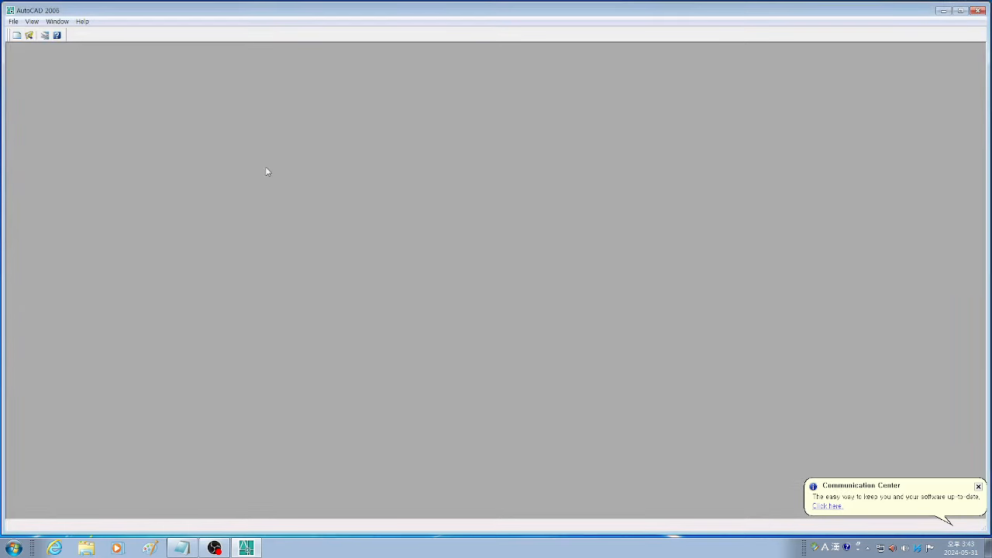
Create a new drawing from the acadiso.dwt template
left_click(13, 21)
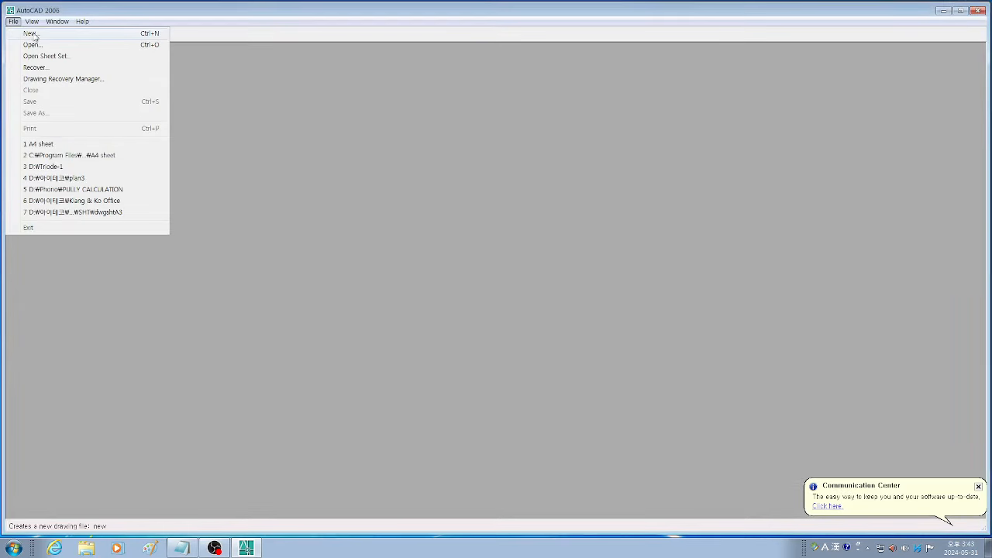
left_click(31, 34)
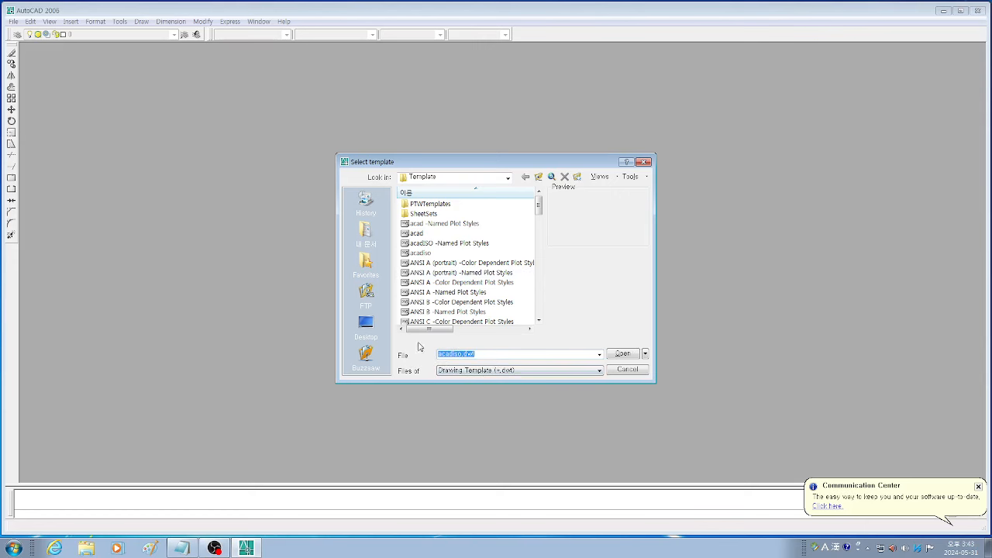
left_click(624, 354)
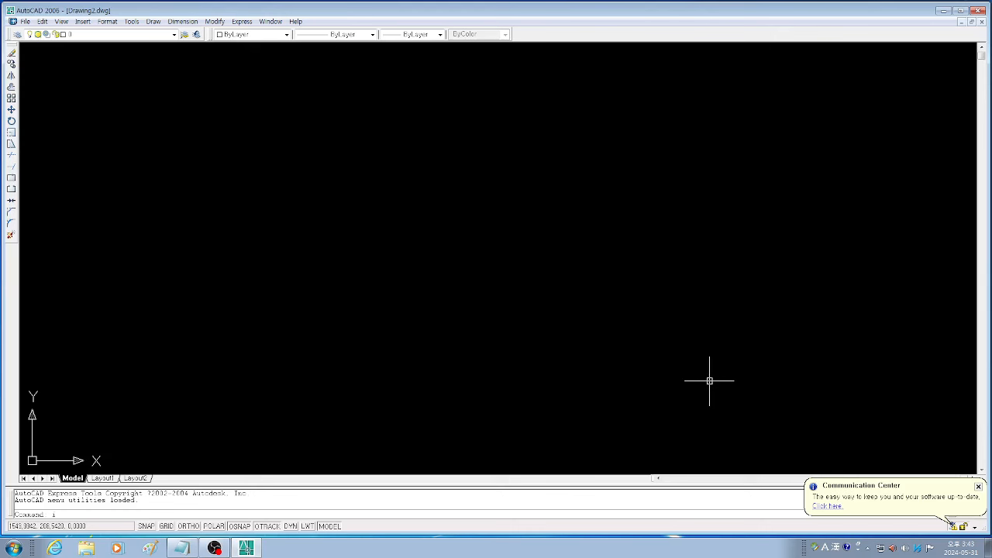
Start the Insert command and browse for the drawing file to insert, going up from the SHT folder to the desktop level
key("Return")
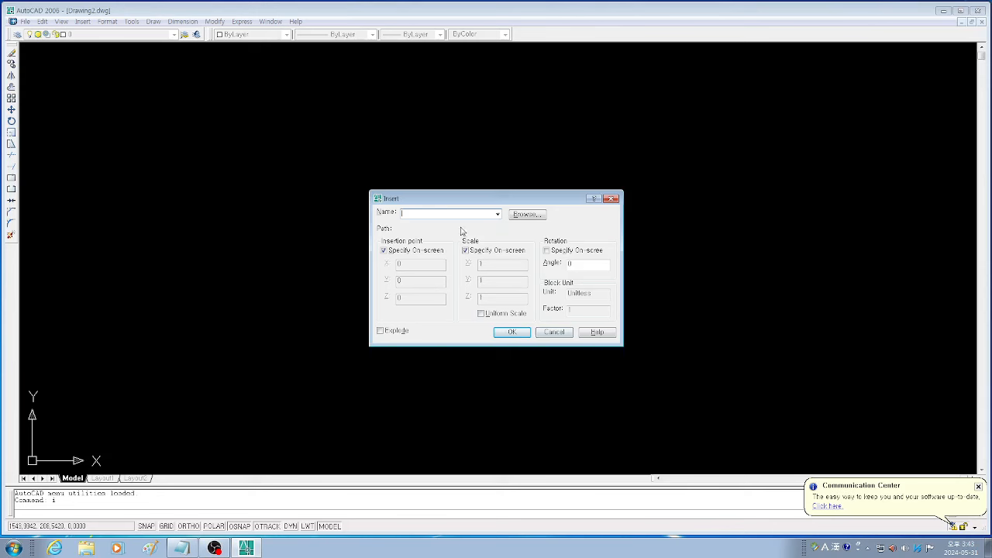
left_click(527, 214)
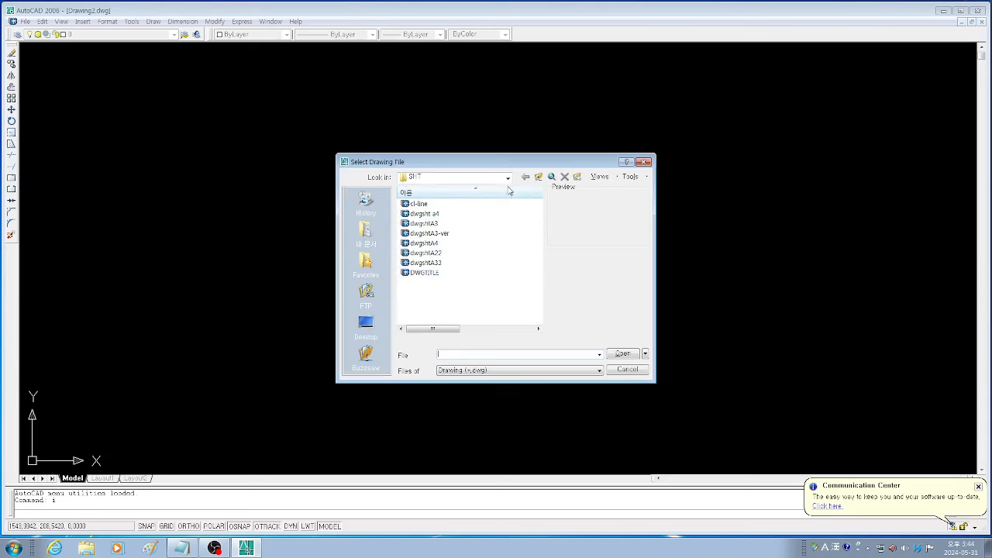
left_click(538, 179)
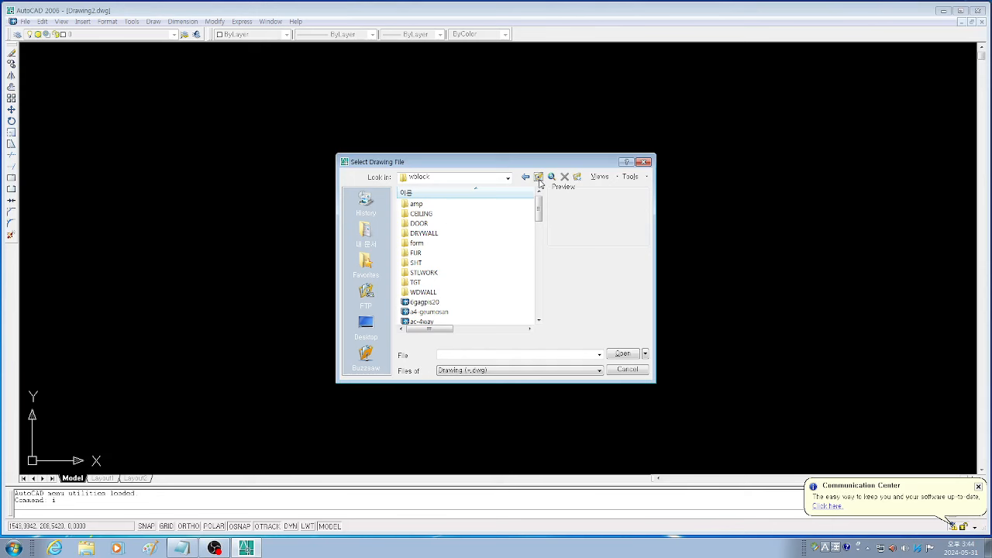
left_click(539, 178)
left_click(539, 179)
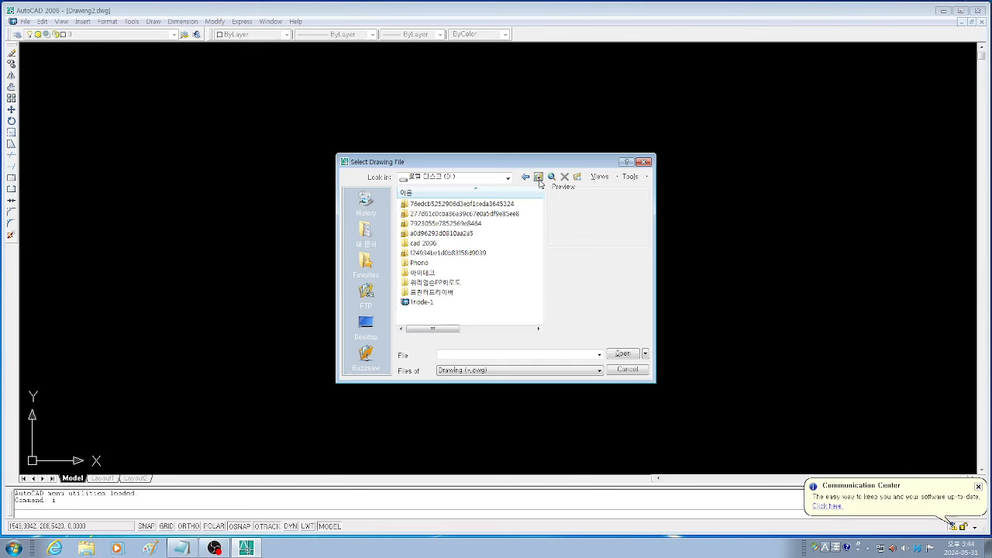
left_click(539, 179)
left_click(539, 178)
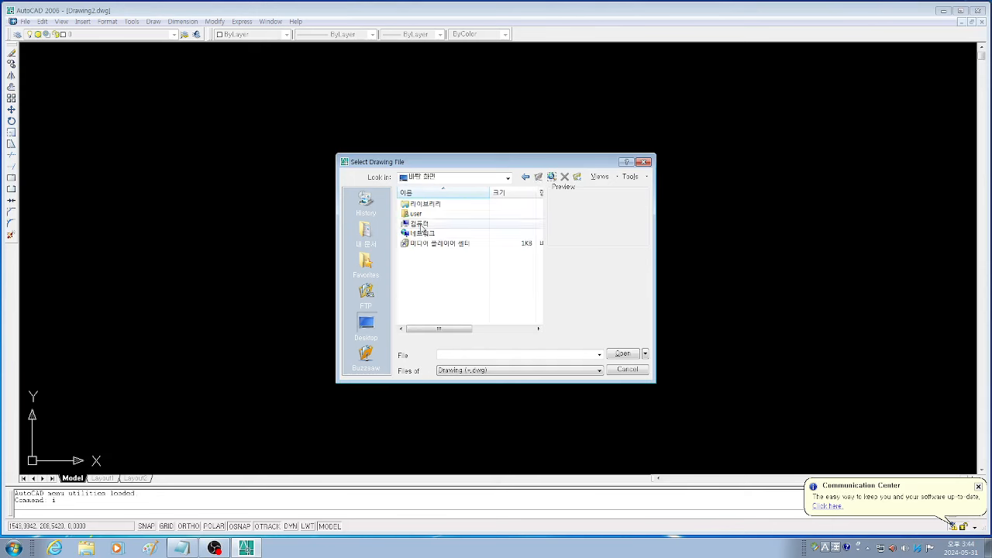
Choose the A4 sheet drawing from the Wblock folder under Program Files > AutoCAD 2006 on drive C as the block to insert
double_click(419, 225)
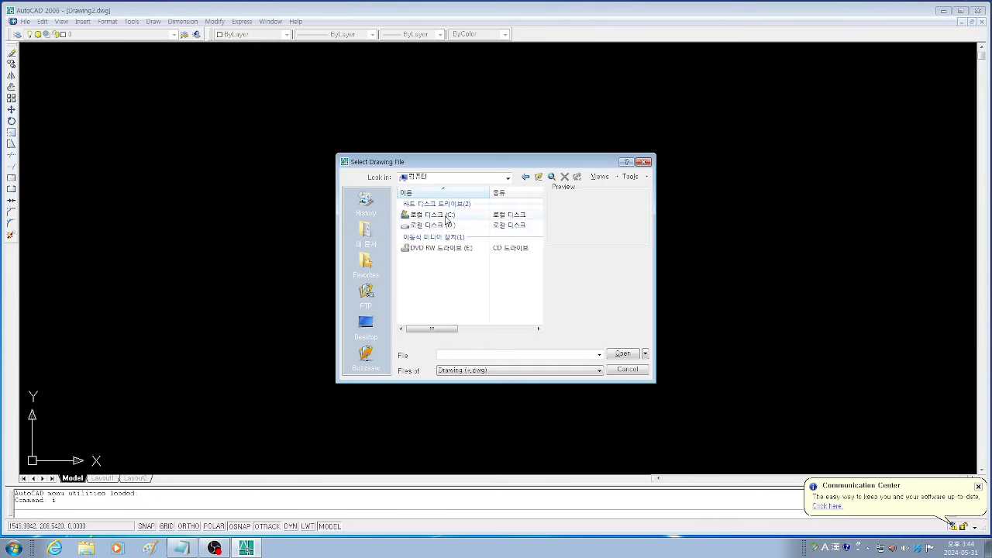
double_click(445, 215)
double_click(445, 226)
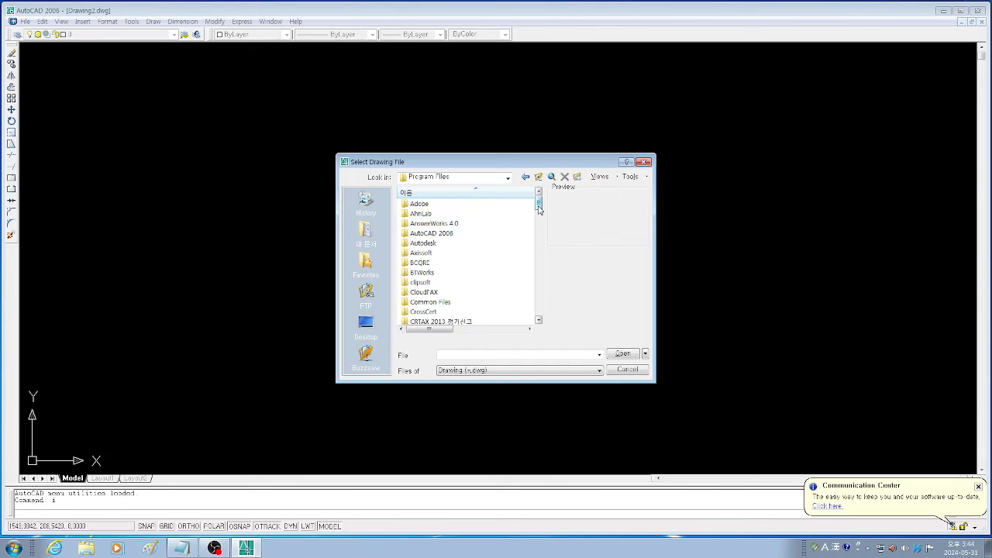
left_click_drag(539, 208, 544, 305)
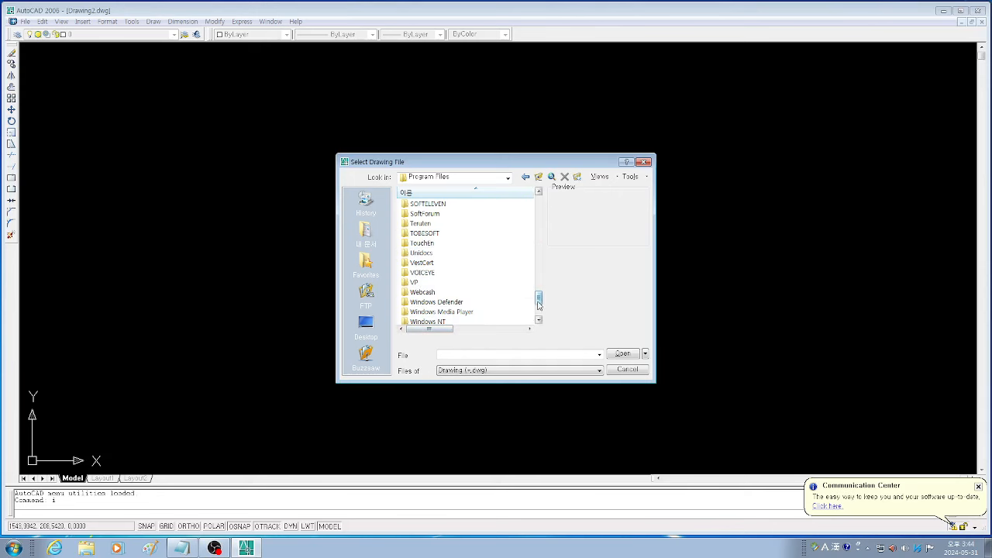
left_click_drag(539, 304, 535, 195)
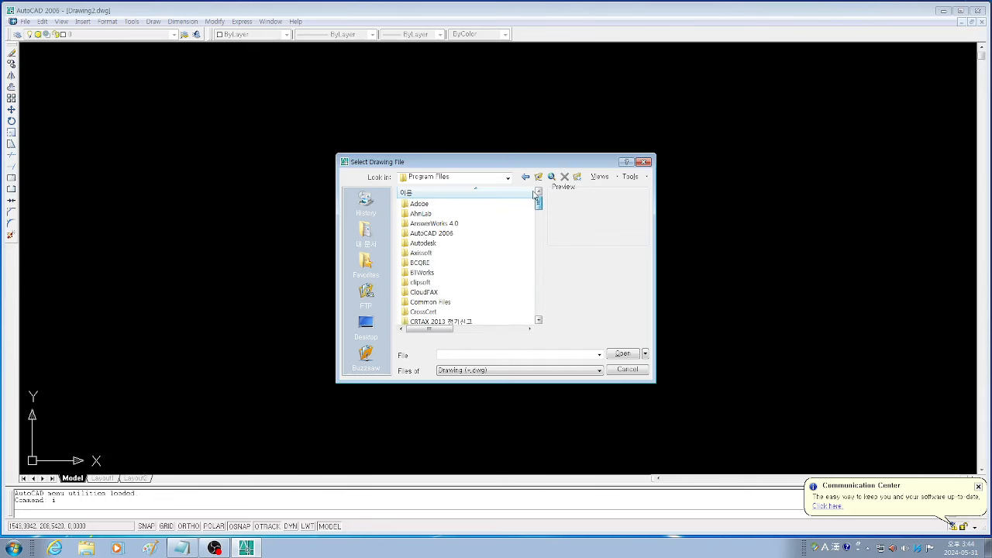
double_click(426, 232)
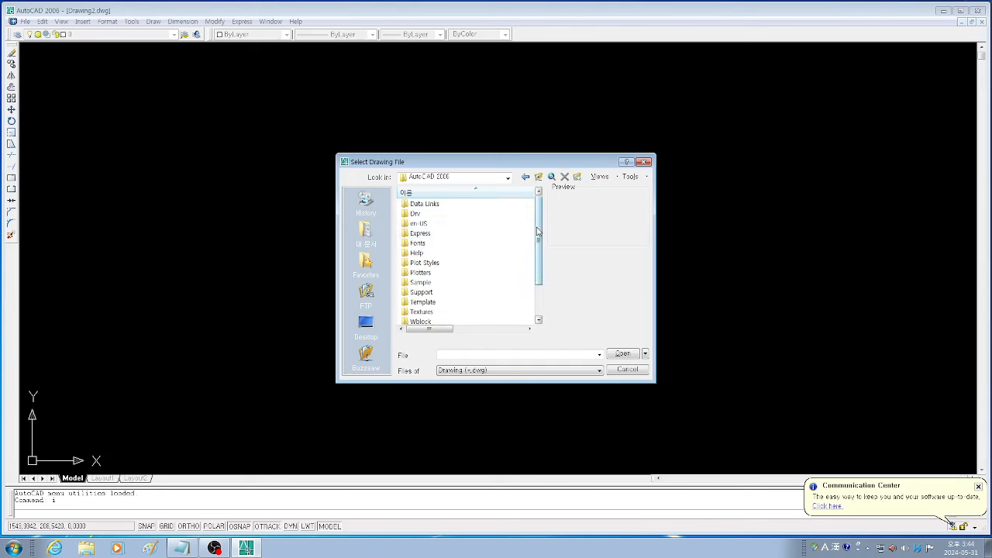
left_click_drag(538, 230, 544, 284)
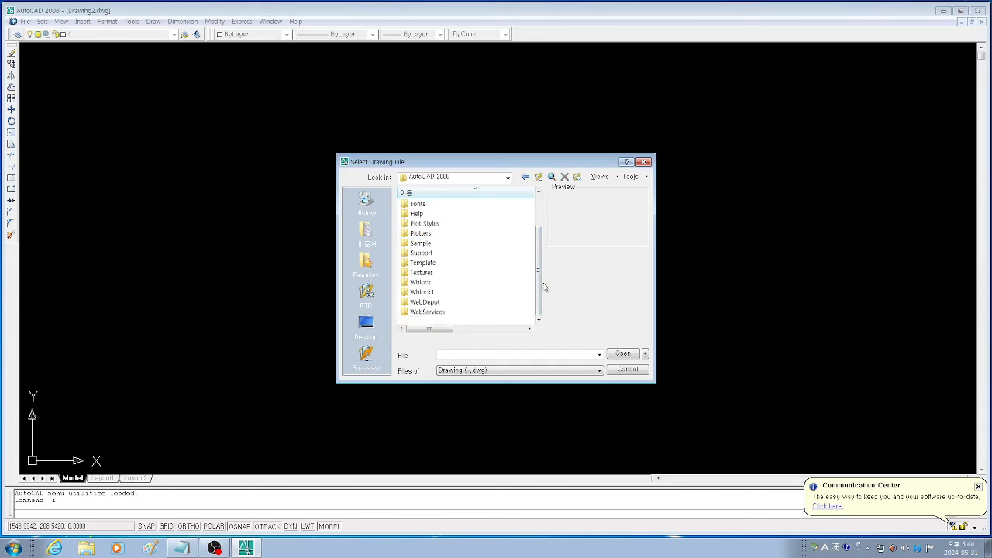
double_click(421, 283)
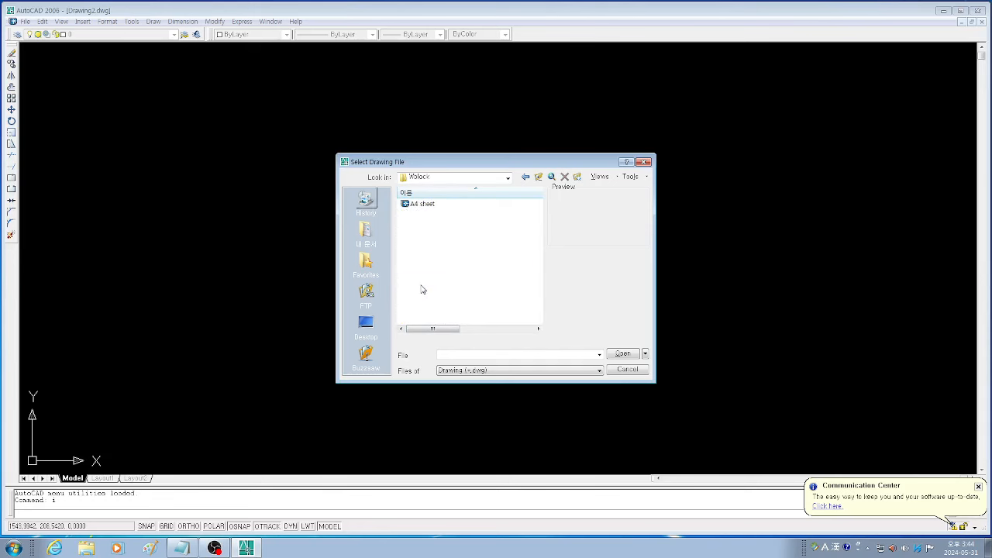
left_click(411, 205)
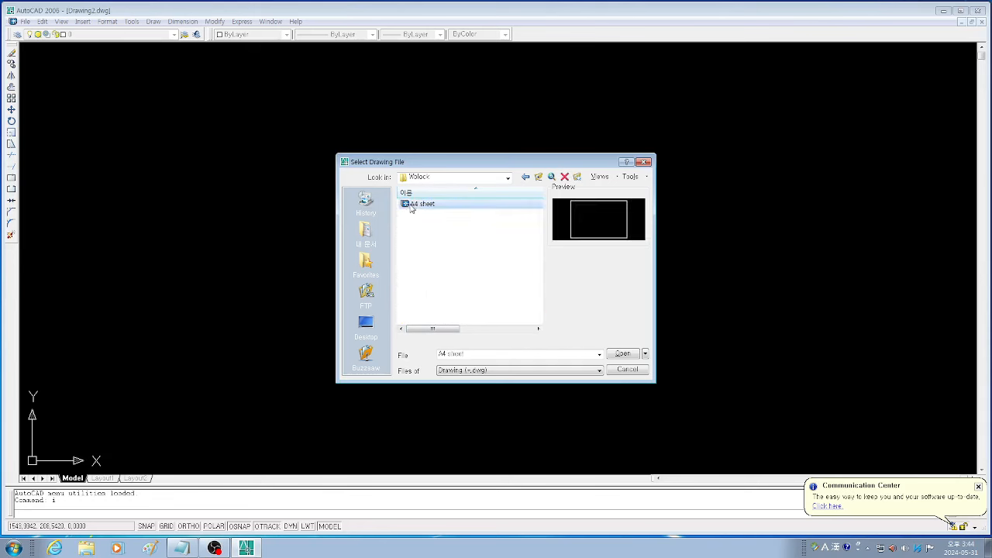
left_click(622, 354)
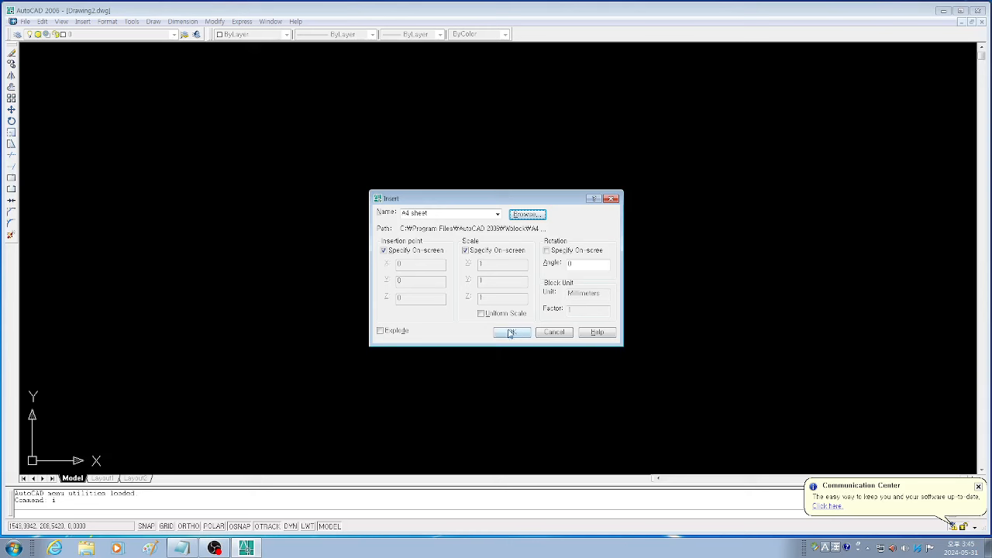
Insert the A4 sheet block at 0,0, accepting the default X scale factor of 1 and the same Y scale factor
left_click(510, 334)
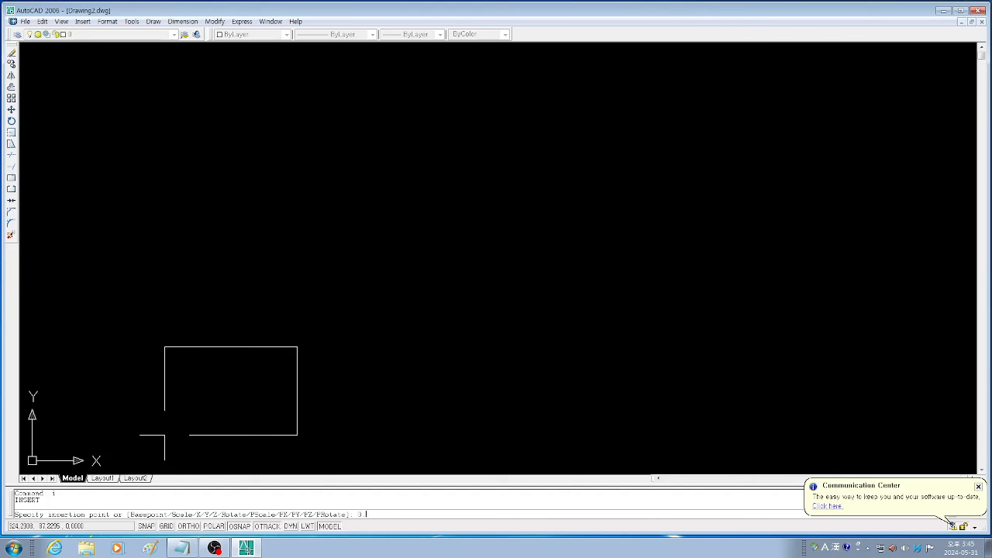
left_click(164, 435)
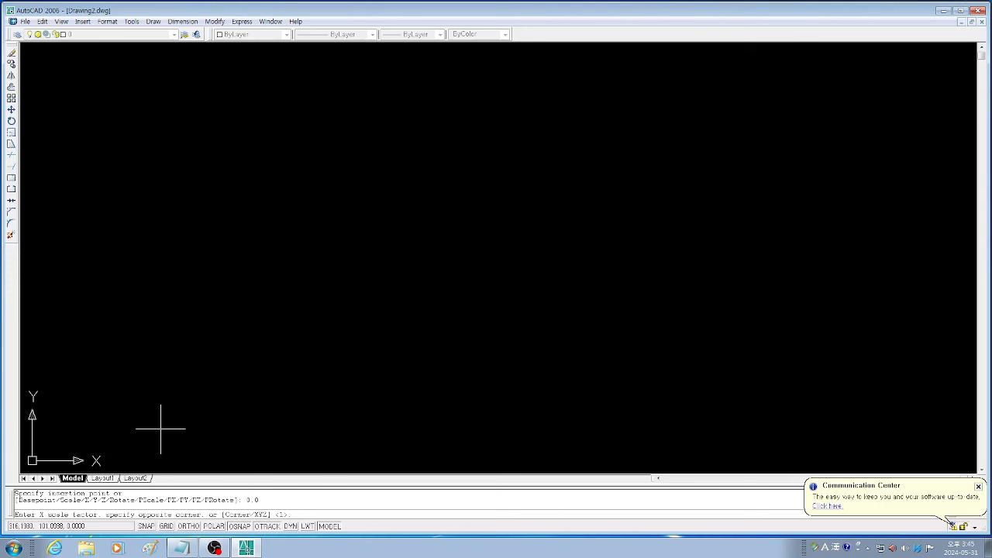
key("Return")
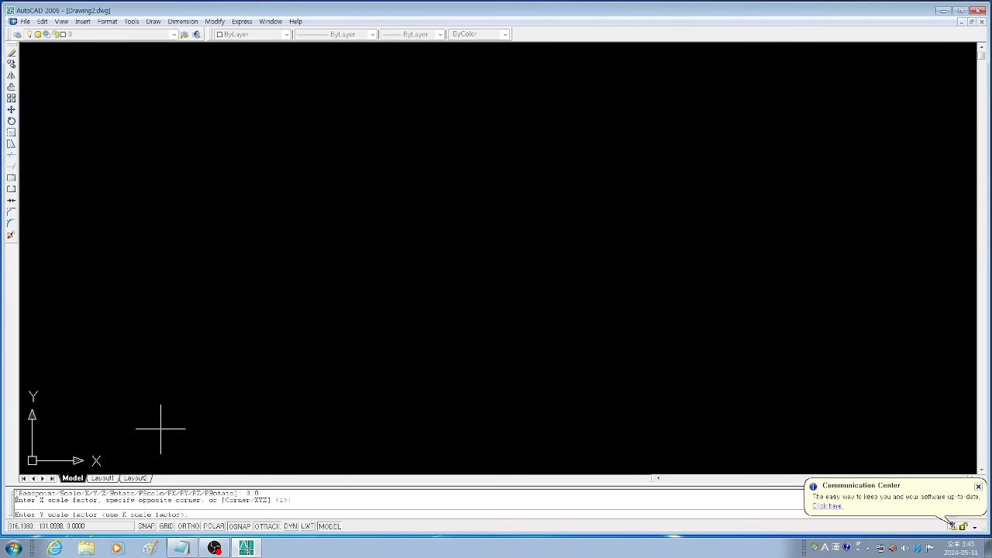
key("Return")
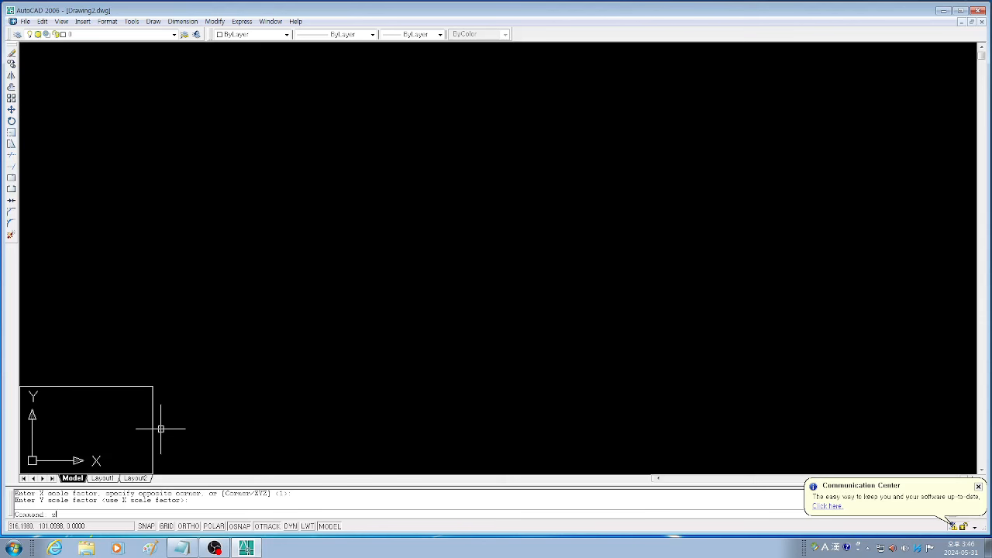
type("z")
key("Return")
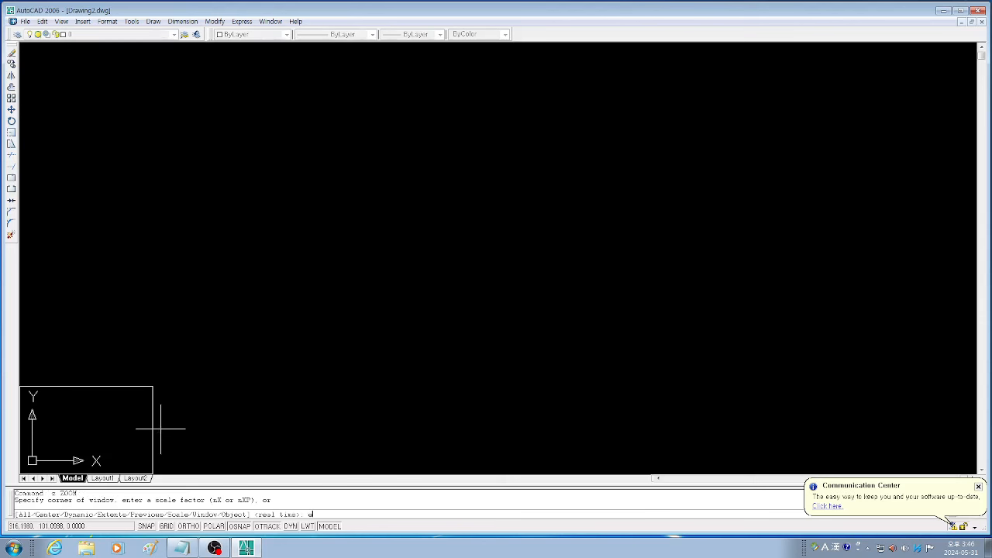
key("Return")
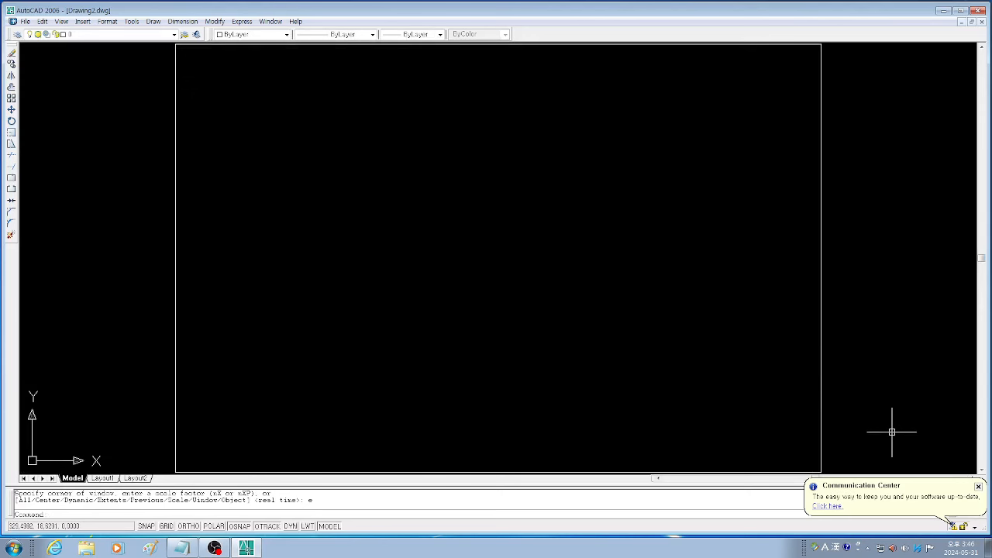
Make Tube the current layer, keeping it thawed
left_click(85, 35)
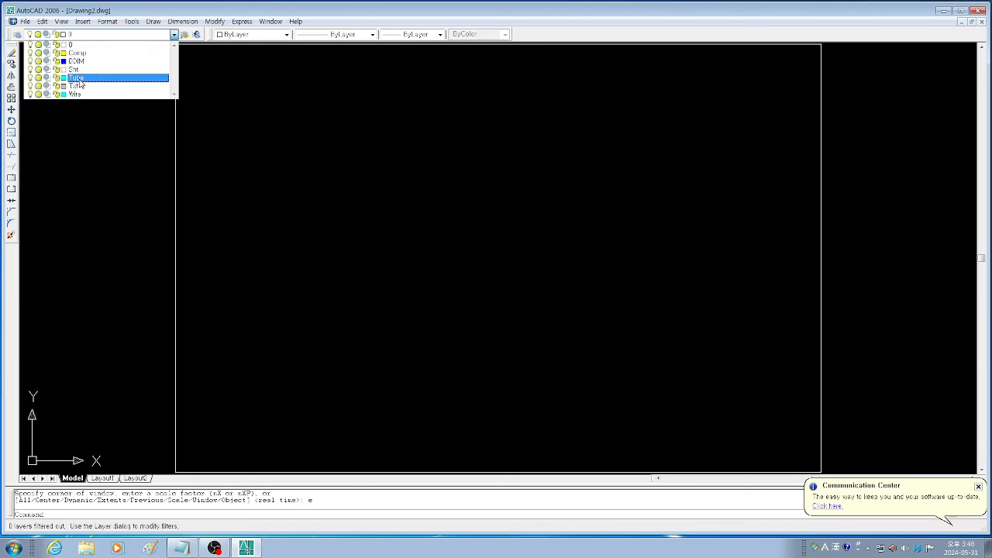
left_click(37, 79)
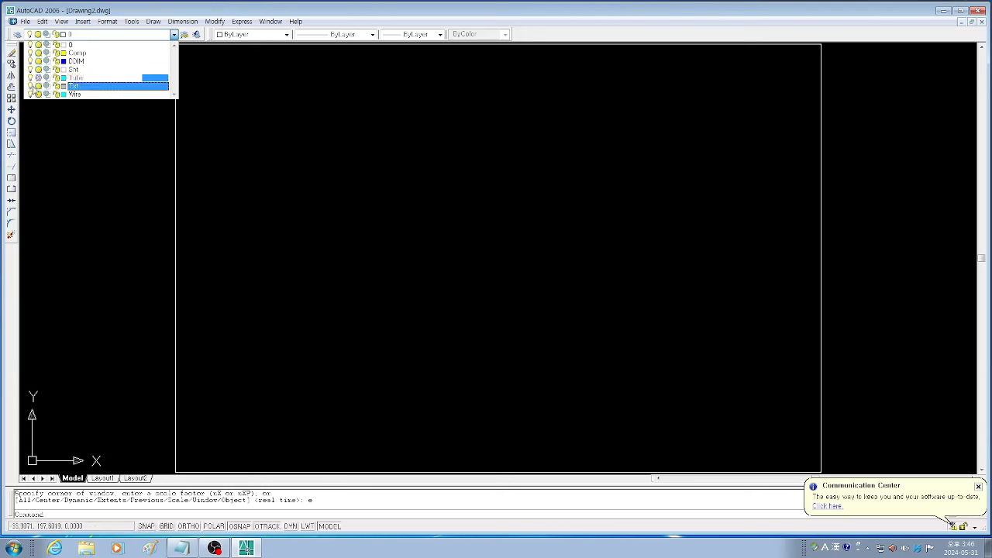
left_click(38, 78)
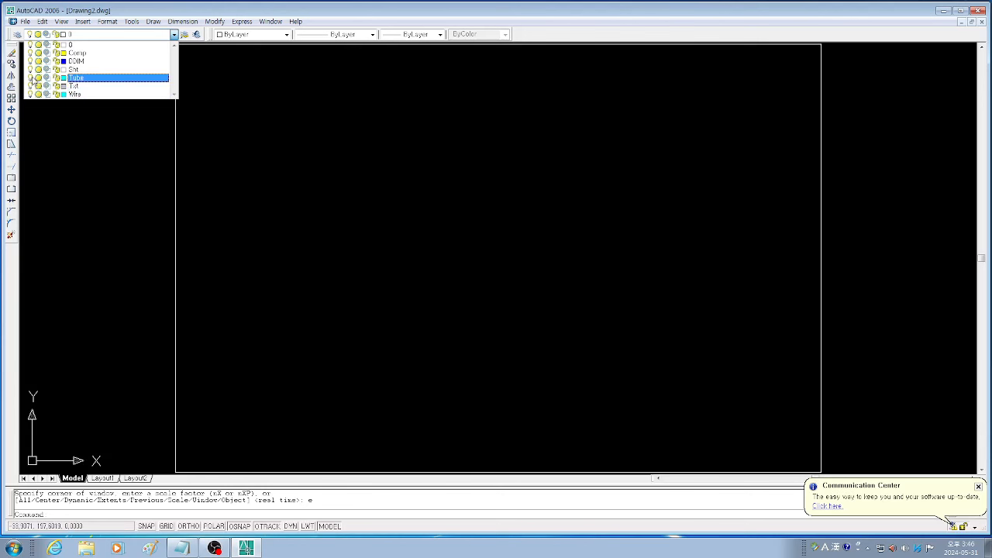
left_click(80, 80)
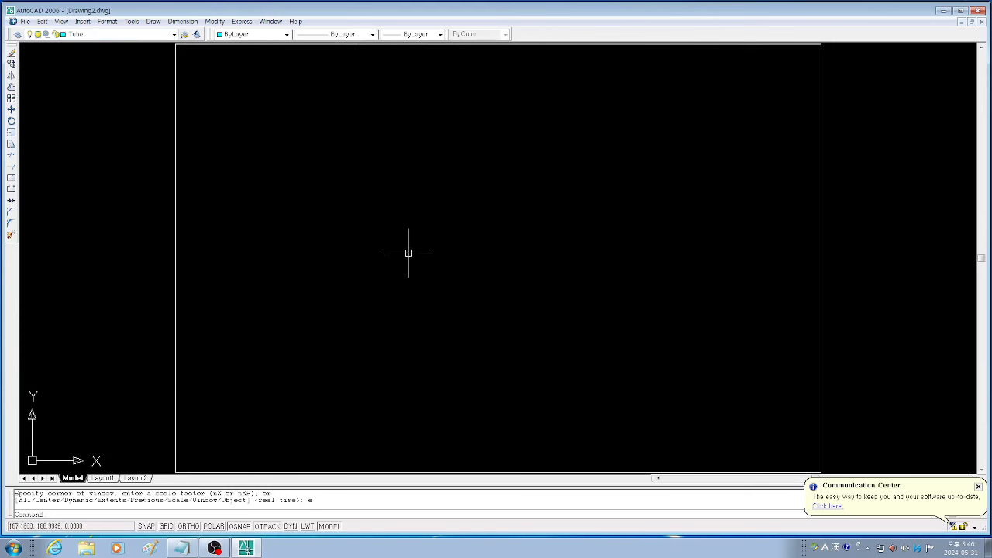
Draw a circle of radius 10 inside the sheet, a little left of its centre, with Ortho turned on
type("c")
key("Return")
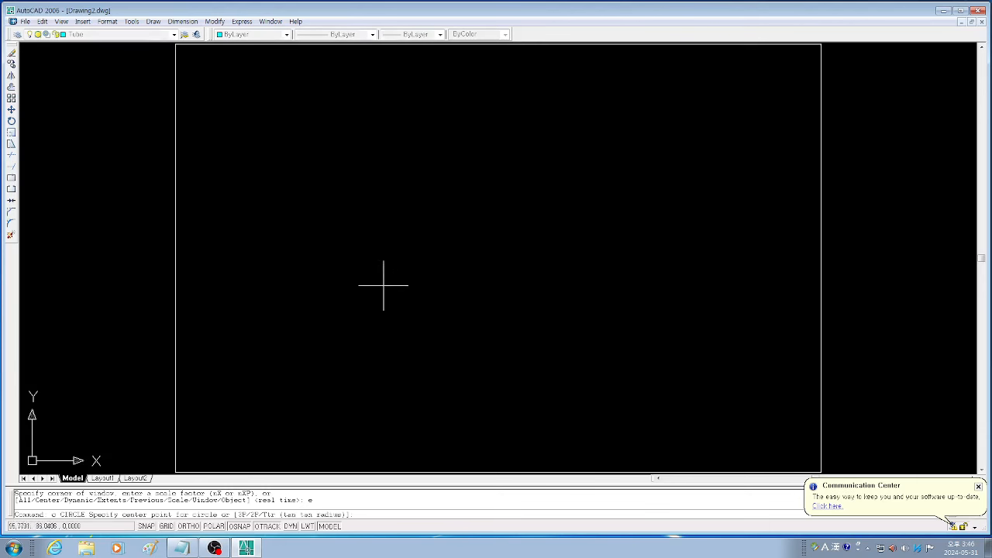
left_click(405, 249)
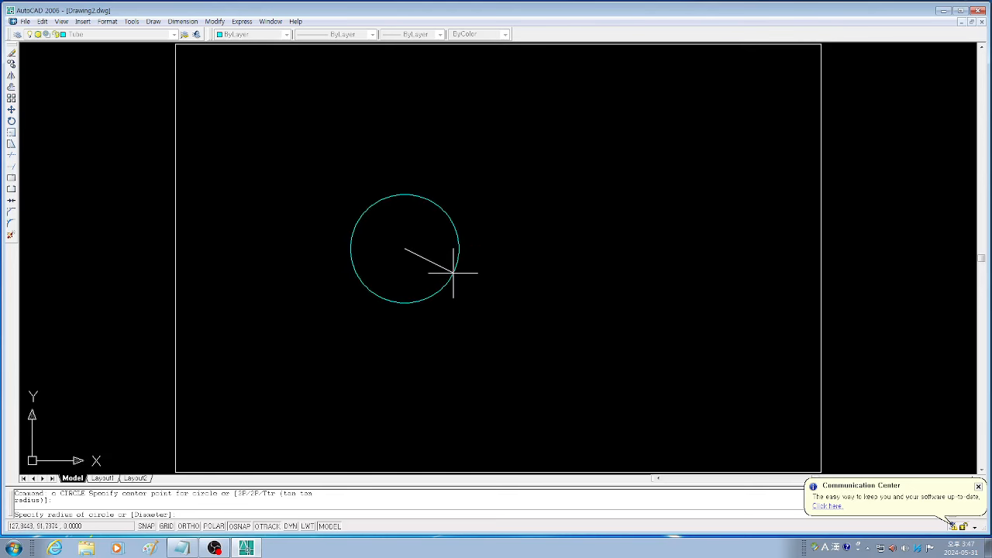
key("F8")
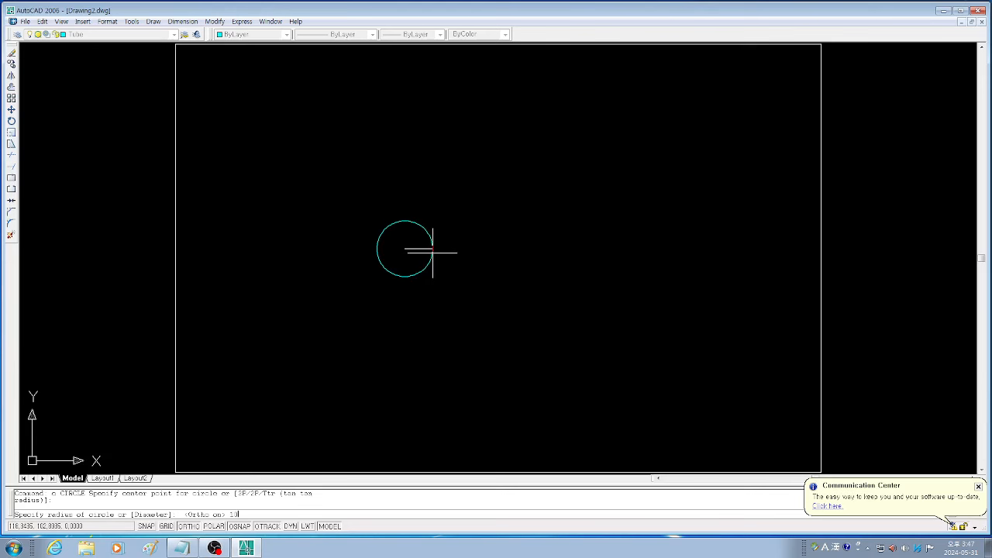
key("Return")
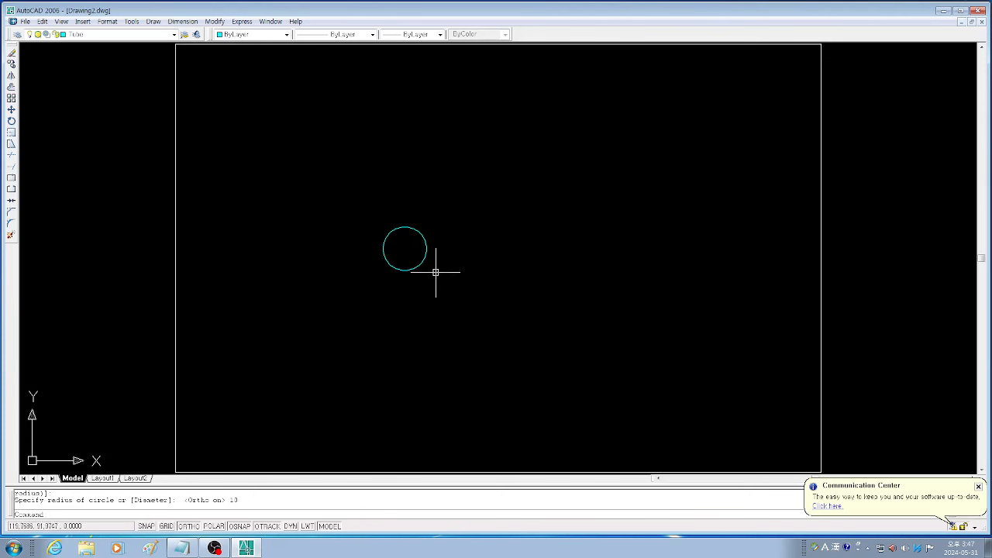
With the Line command started, examine the snap and grid, polar tracking, object snap and dynamic input drafting settings
key("Return")
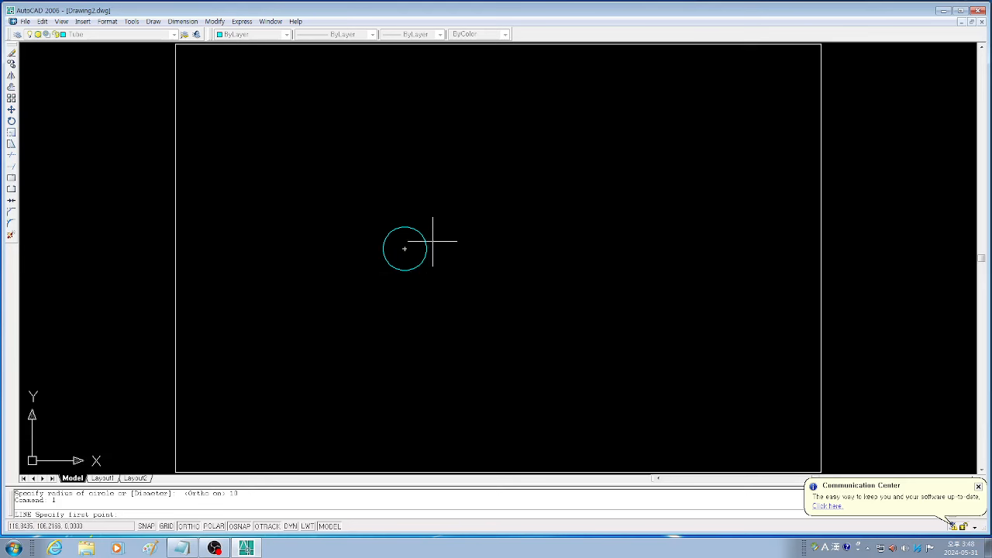
left_click(132, 20)
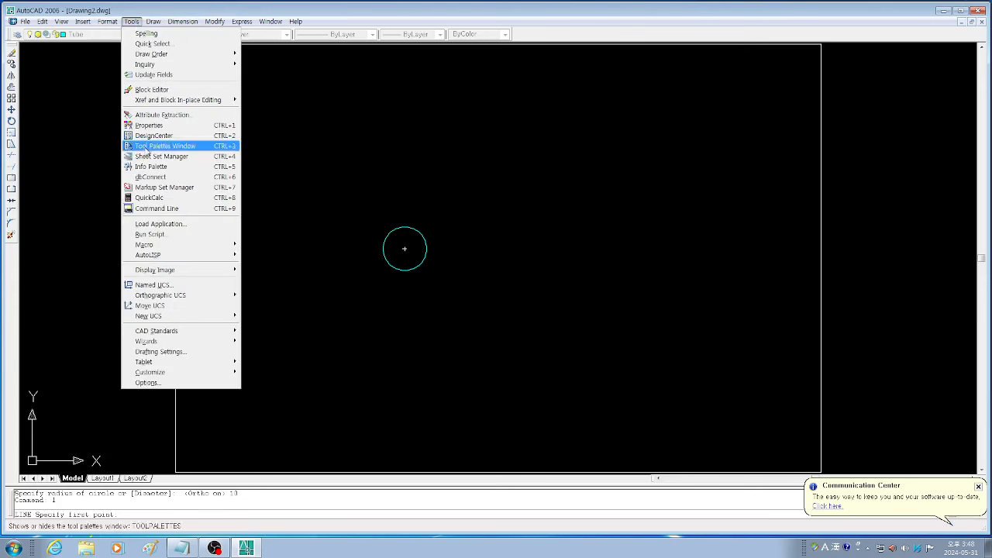
left_click(178, 353)
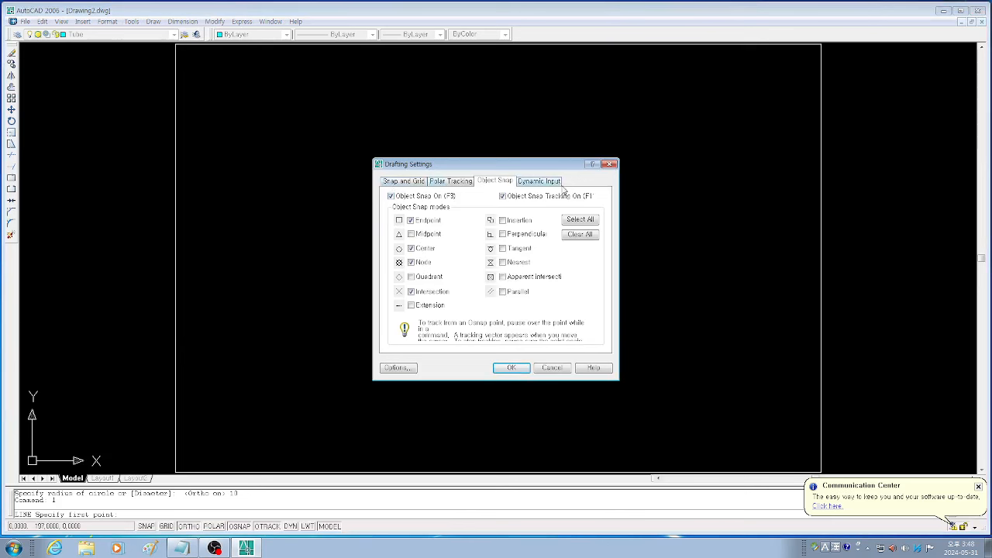
left_click(414, 183)
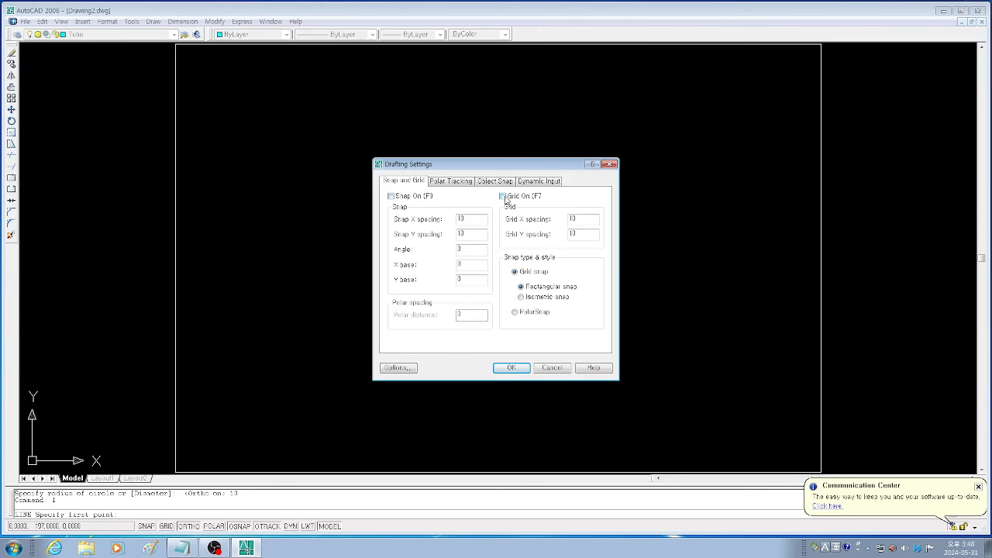
left_click(462, 183)
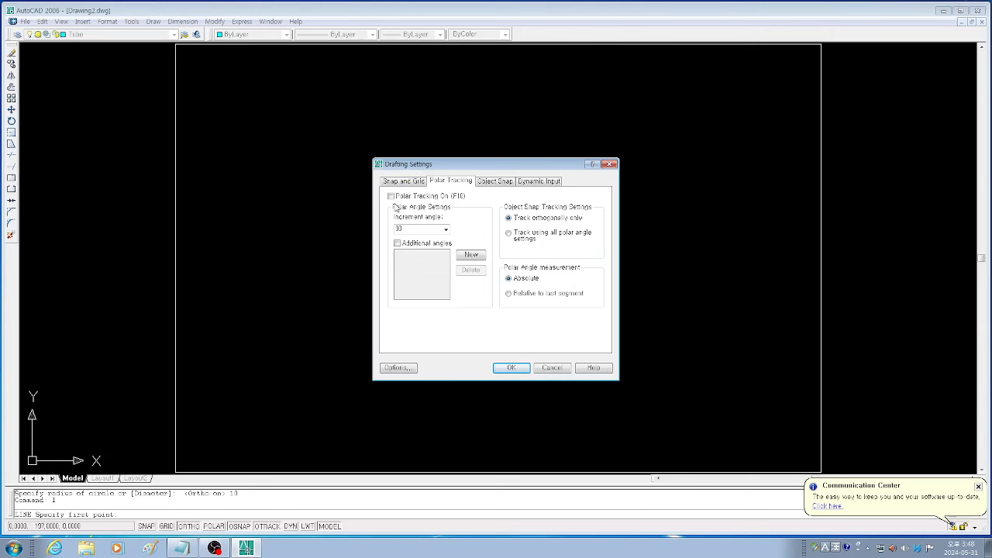
left_click(496, 181)
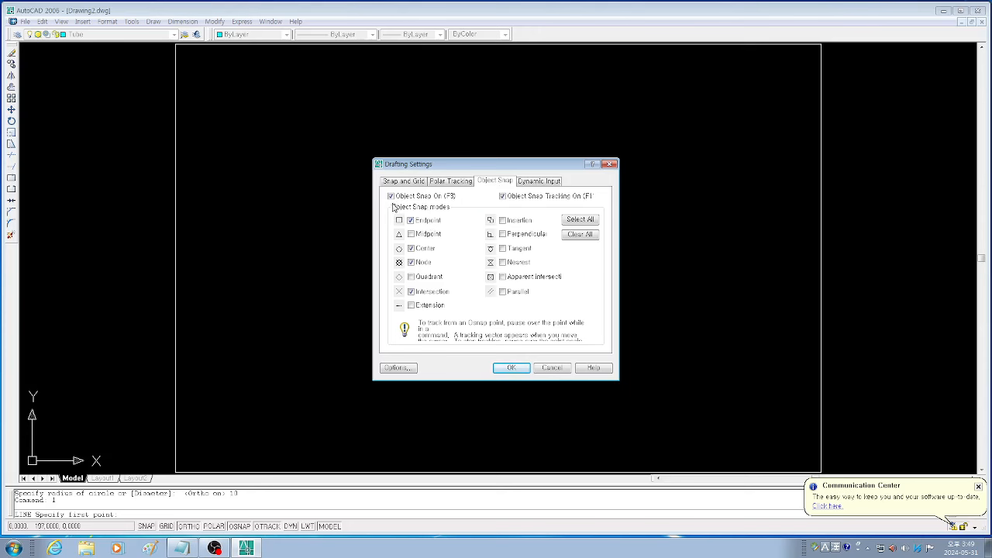
left_click(502, 197)
left_click(551, 183)
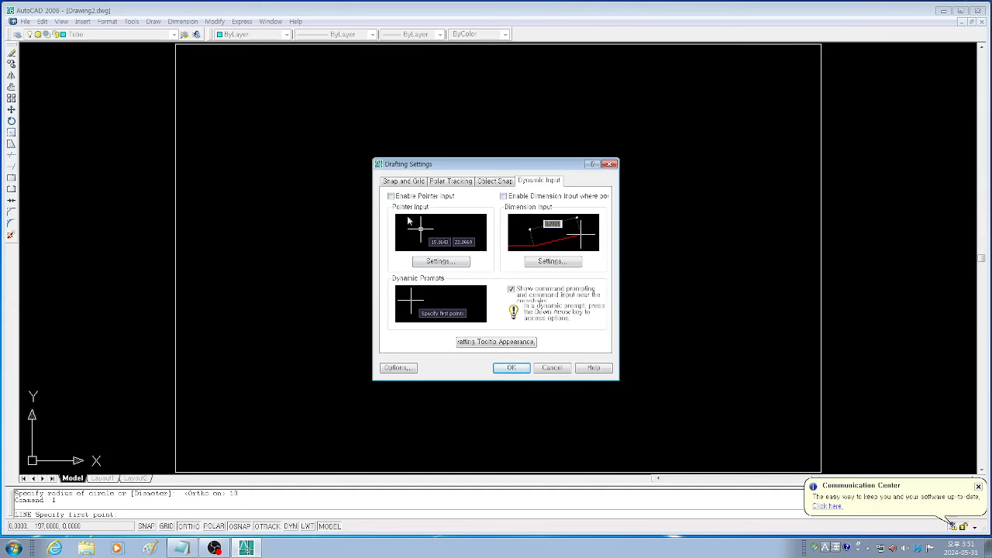
left_click(511, 369)
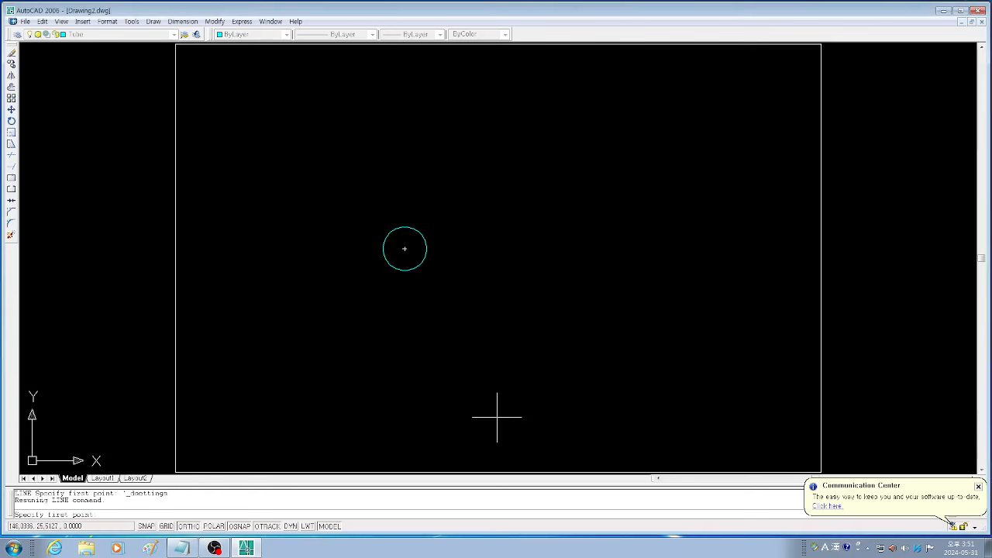
Examine the object snap modes in the drafting settings and try to open the program options while the Line command is running
left_click(132, 22)
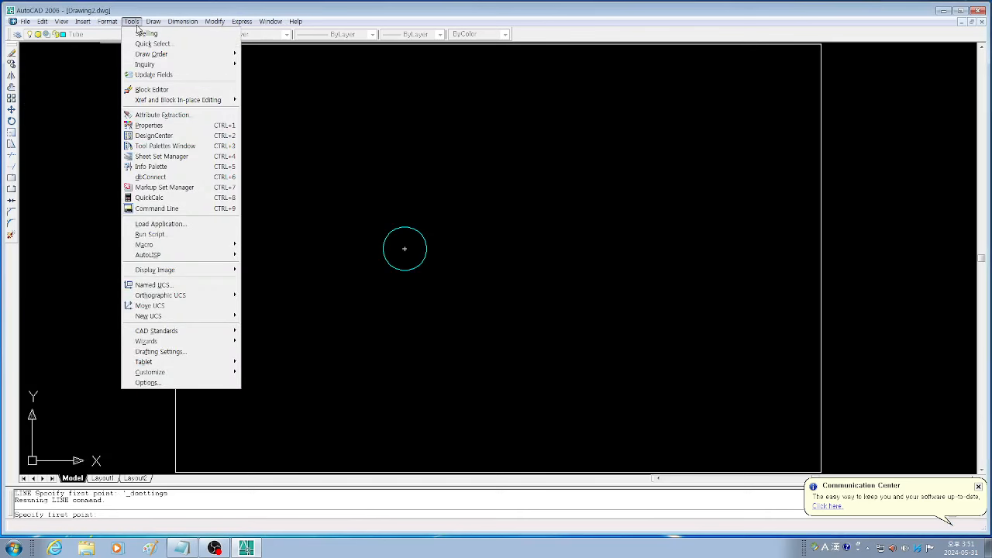
left_click(167, 353)
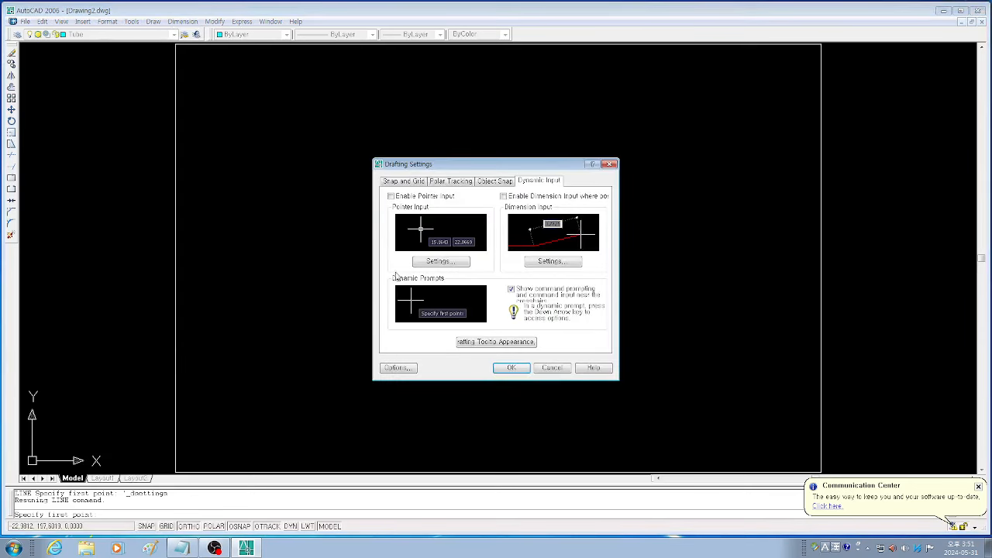
left_click(490, 182)
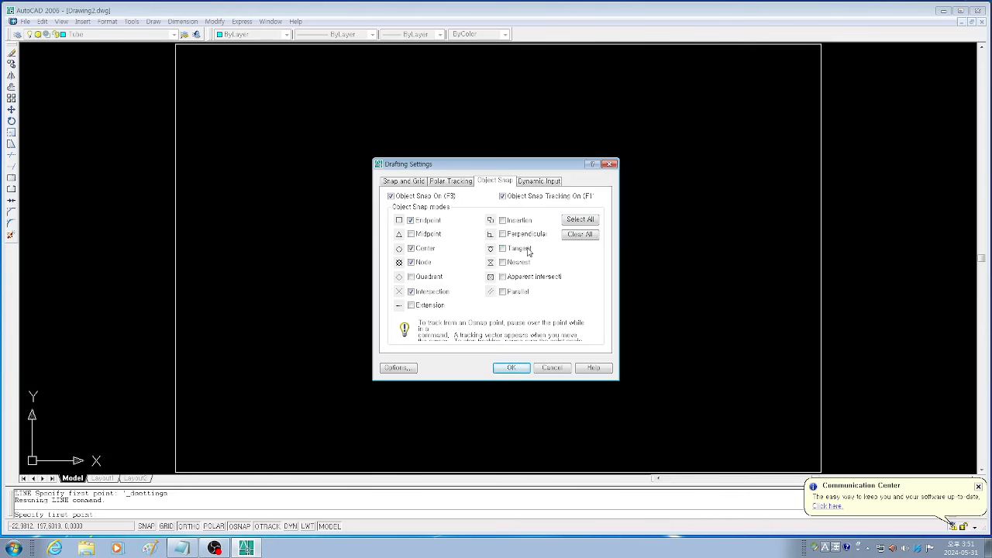
left_click(398, 369)
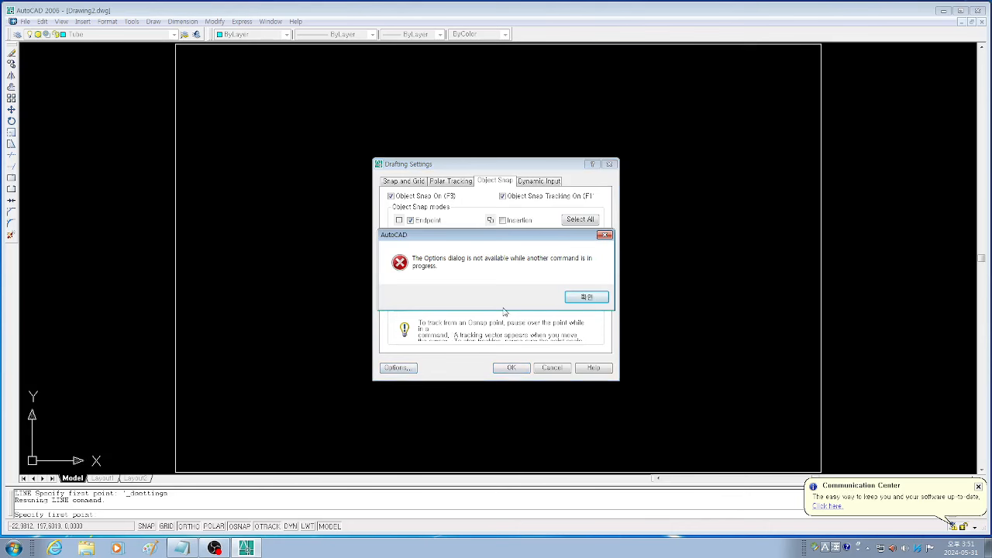
left_click(583, 297)
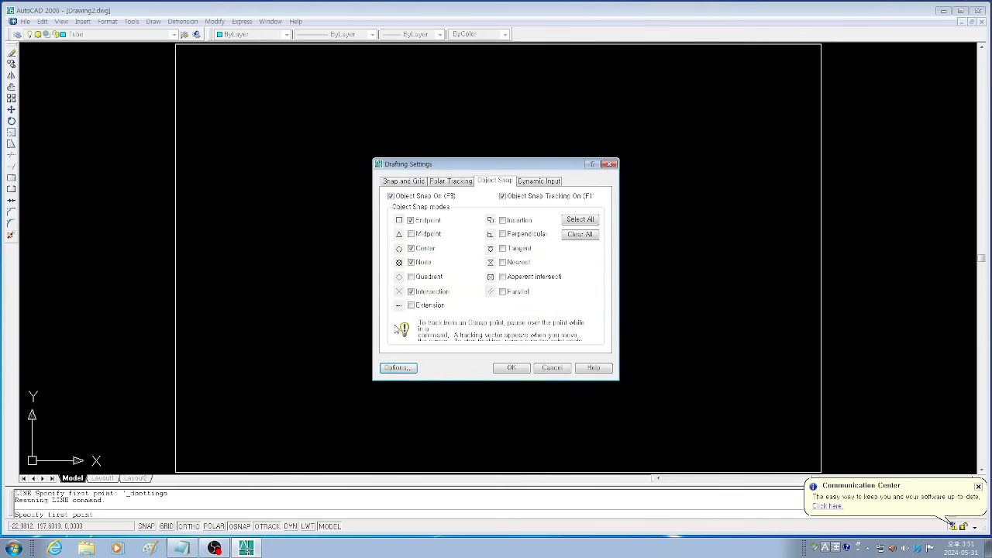
left_click(511, 368)
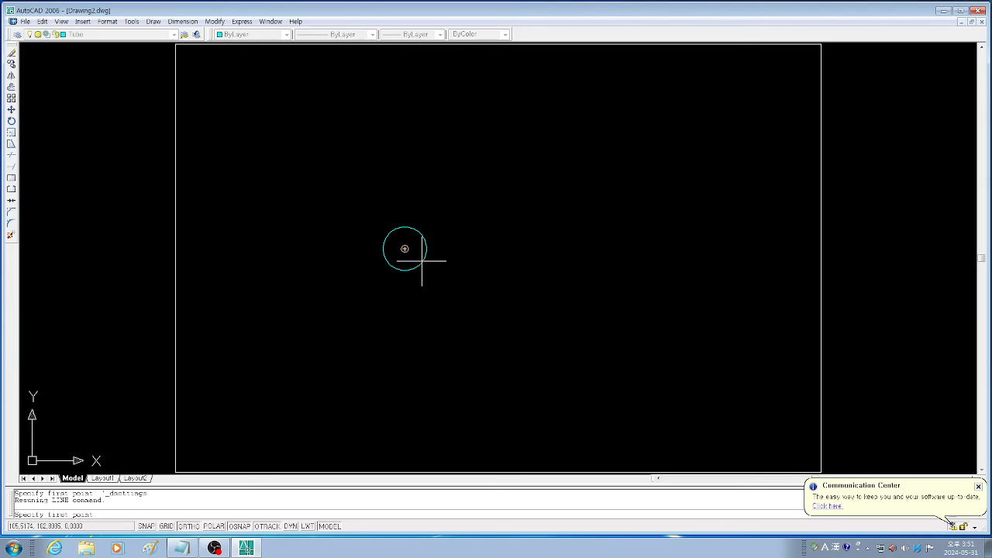
Draw a horizontal line from the circle's centre far out to the right, with Ortho on
type("1")
key("Return")
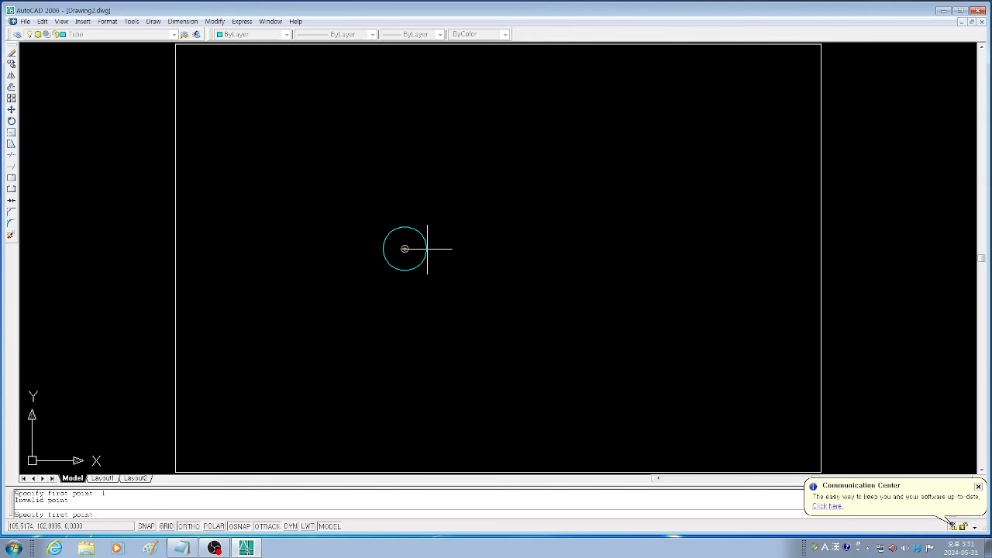
left_click(404, 249)
left_click(674, 248)
key("Return")
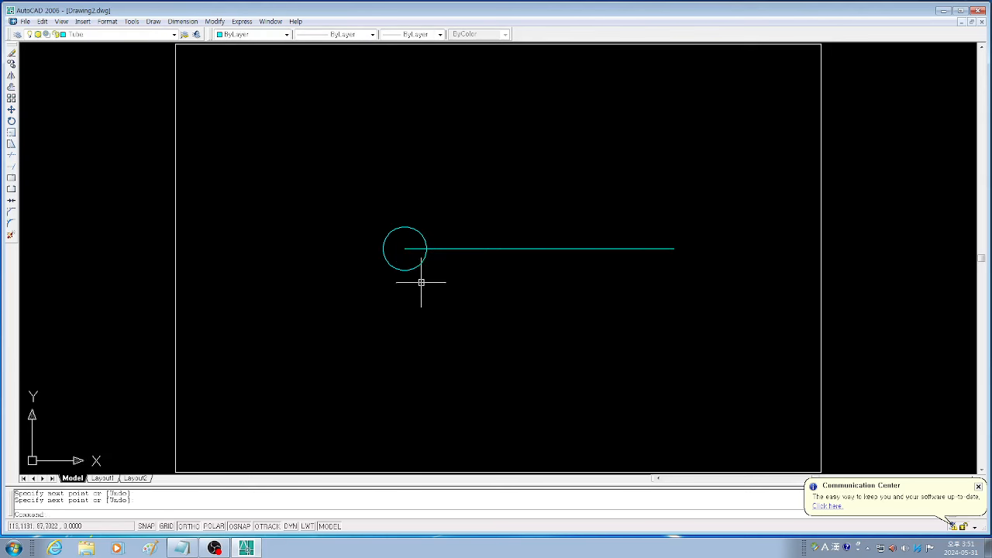
key("Escape")
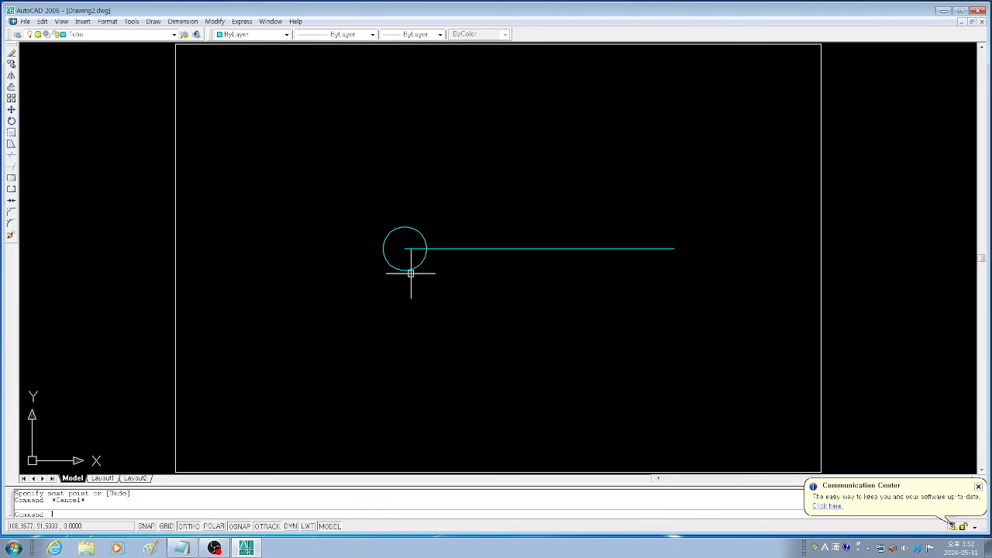
Draw a vertical line from the circle's centre upward to well above the circle
type("l")
key("Return")
left_click(405, 249)
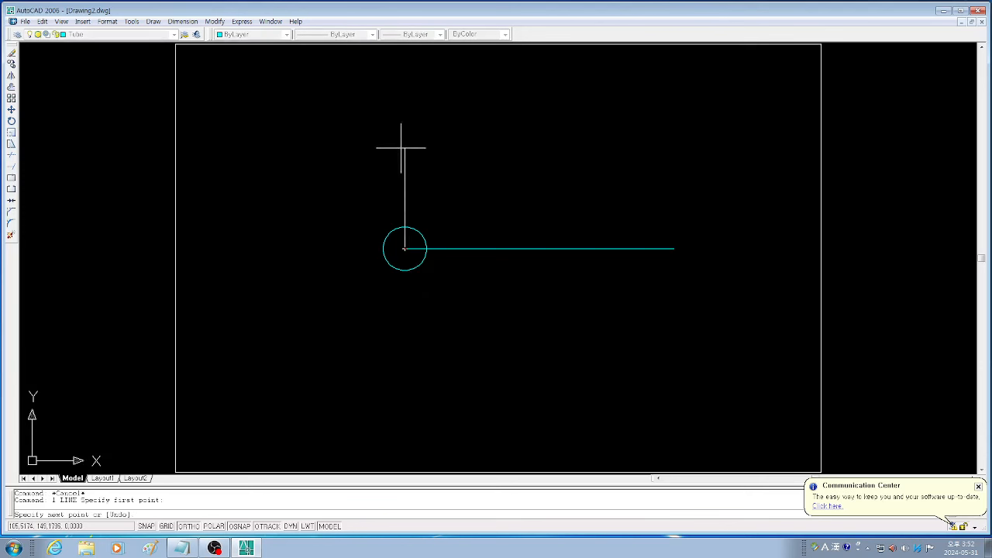
left_click(402, 104)
key("Return")
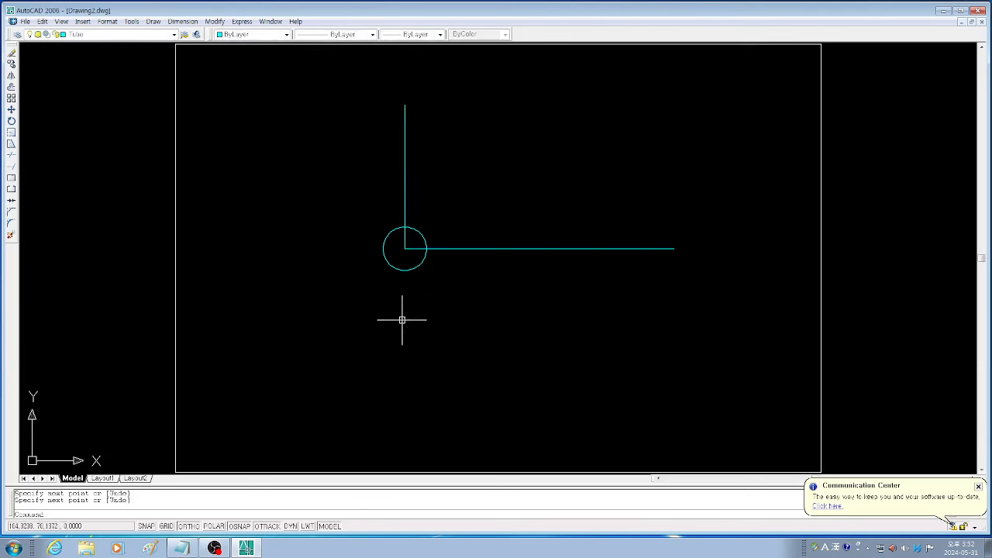
Draw a slanted line from the circle's centre with Ortho off, and continue it with a vertical downward segment with Ortho on
type("l")
key("Return")
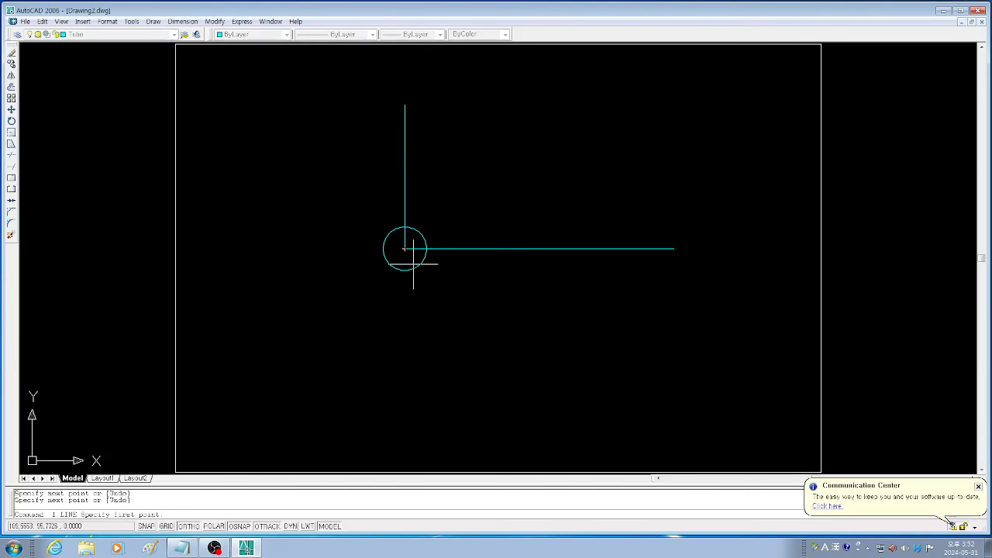
left_click(405, 249)
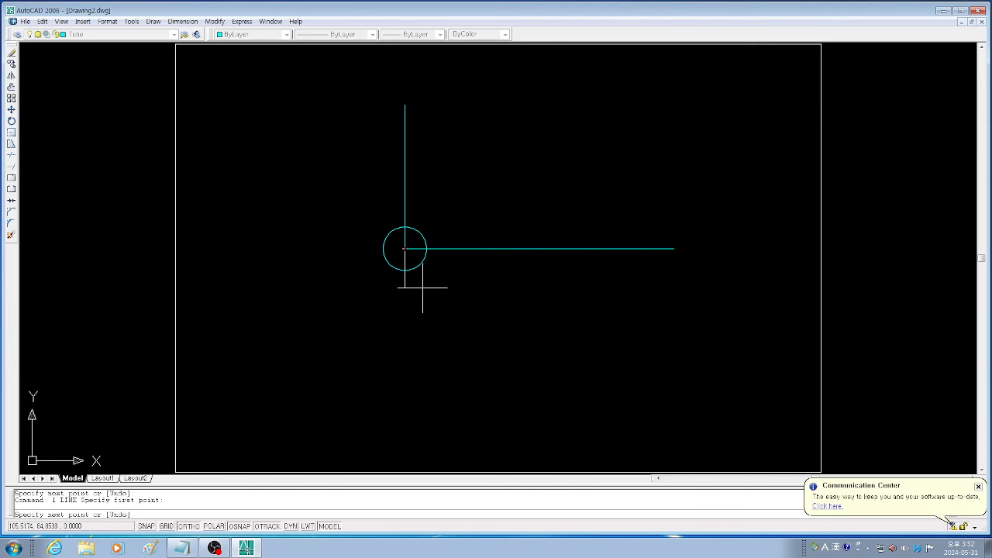
key("F8")
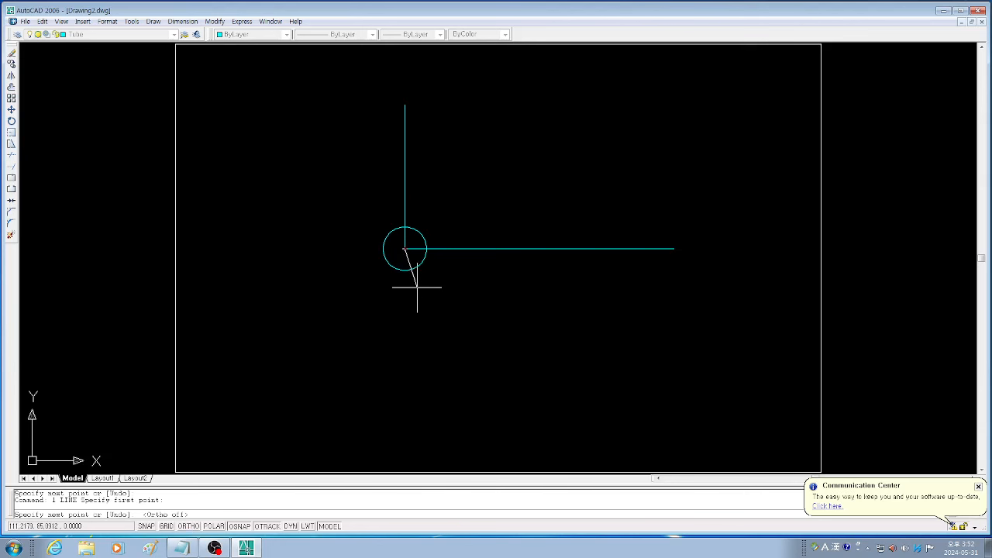
left_click(489, 98)
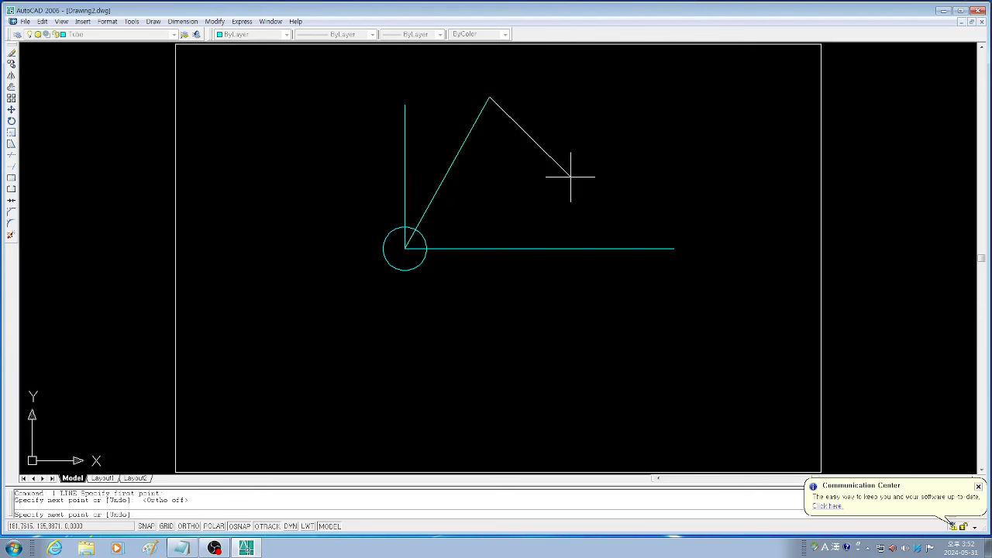
left_click(188, 526)
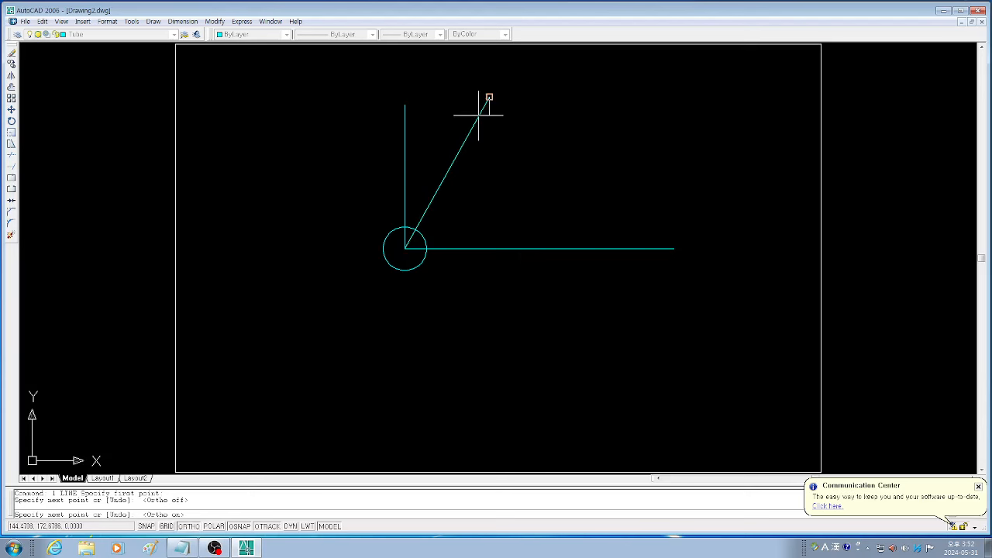
left_click(486, 205)
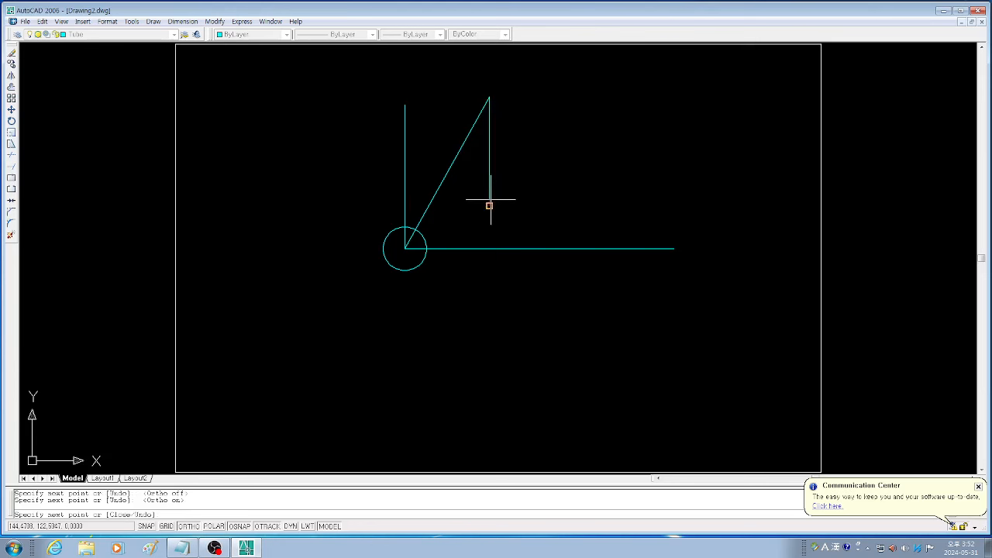
key("Escape")
Erase the slanted line and the vertical segment attached to its upper end
type("e")
key("Return")
left_click(511, 140)
left_click(474, 105)
key("Return")
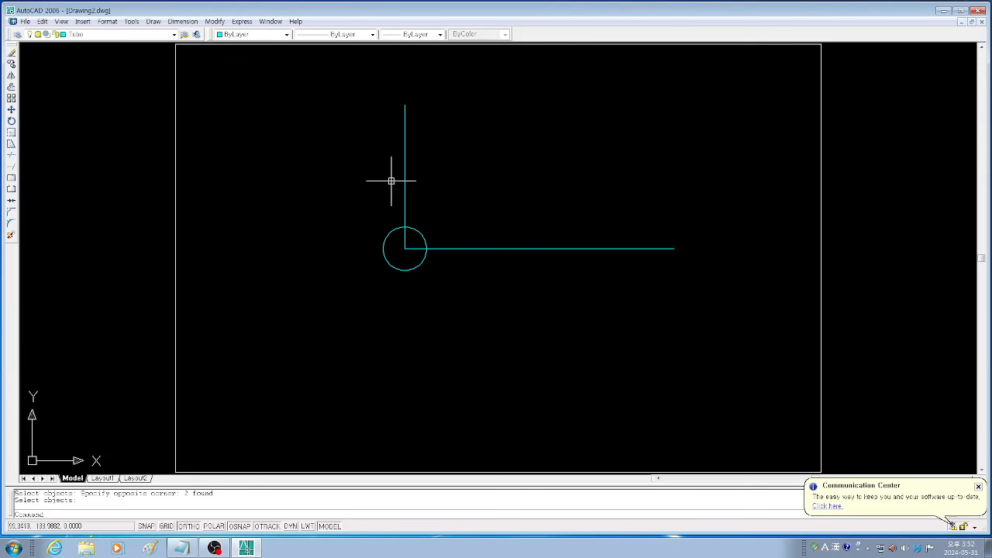
Delete the horizontal and vertical lines that start at the circle's centre
left_click(530, 272)
left_click(466, 221)
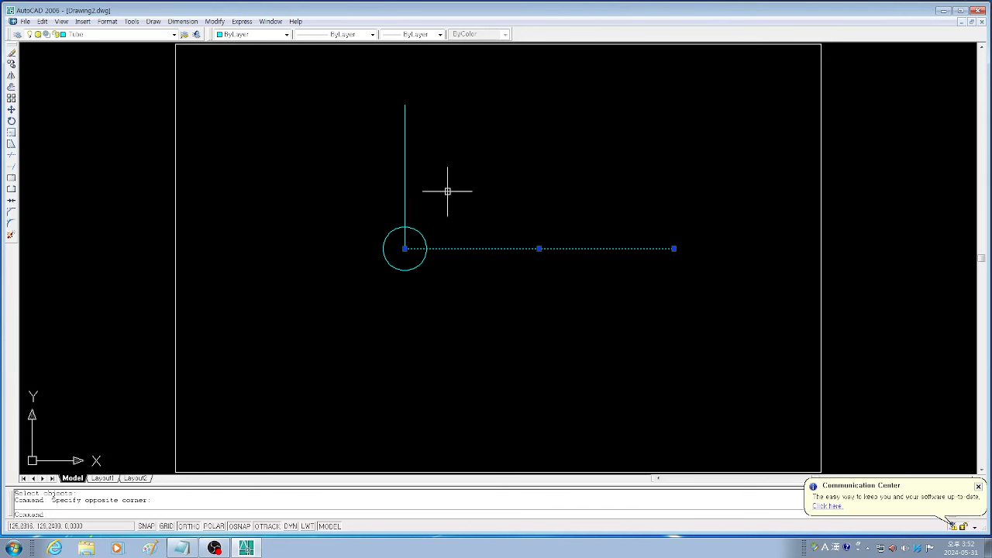
left_click(439, 167)
left_click(377, 180)
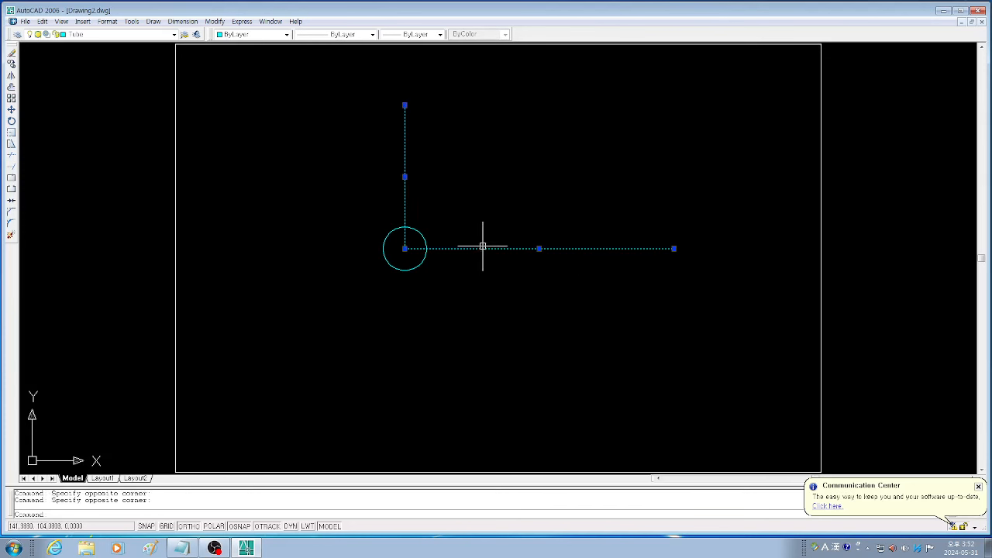
key("Delete")
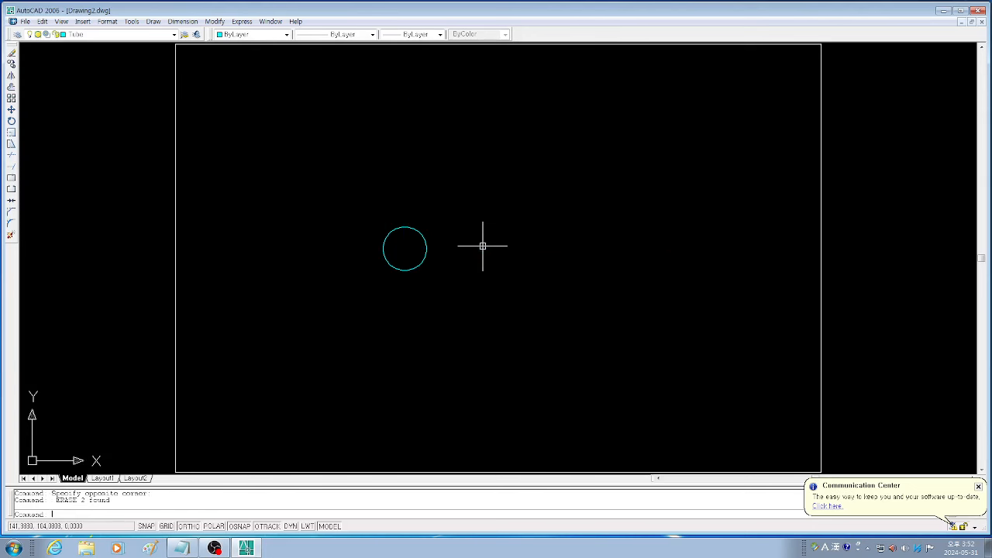
Undo the deletion of the two centre lines
key("Escape")
type("u")
key("Return")
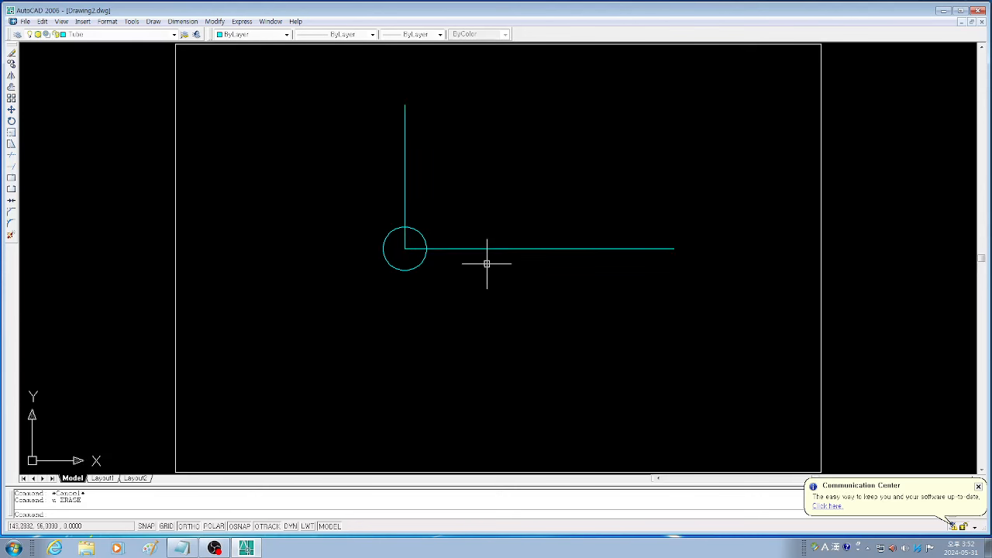
Change the colour of both the horizontal and vertical lines to Red in their properties, and clear the selection
left_click(505, 276)
left_click(485, 224)
left_click(412, 185)
left_click(364, 217)
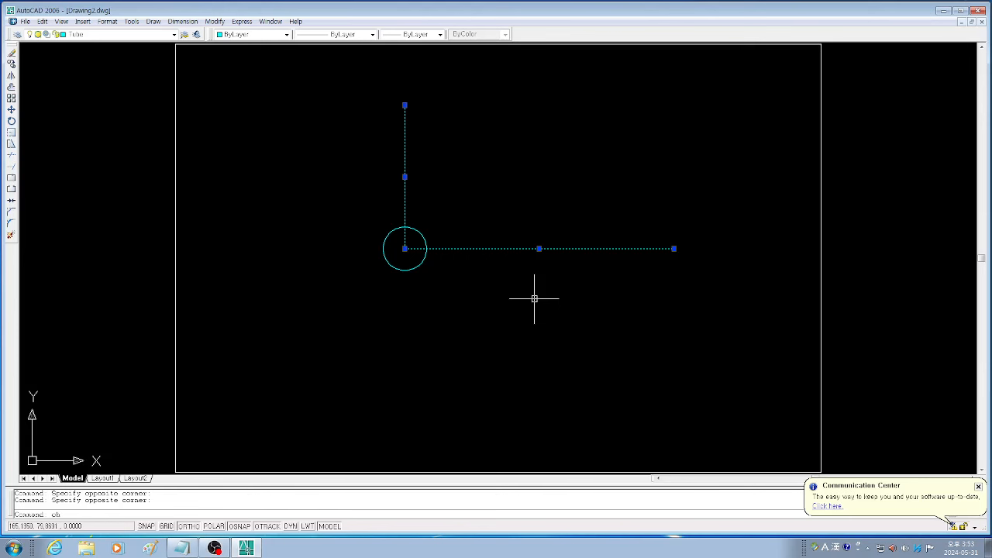
key("Return")
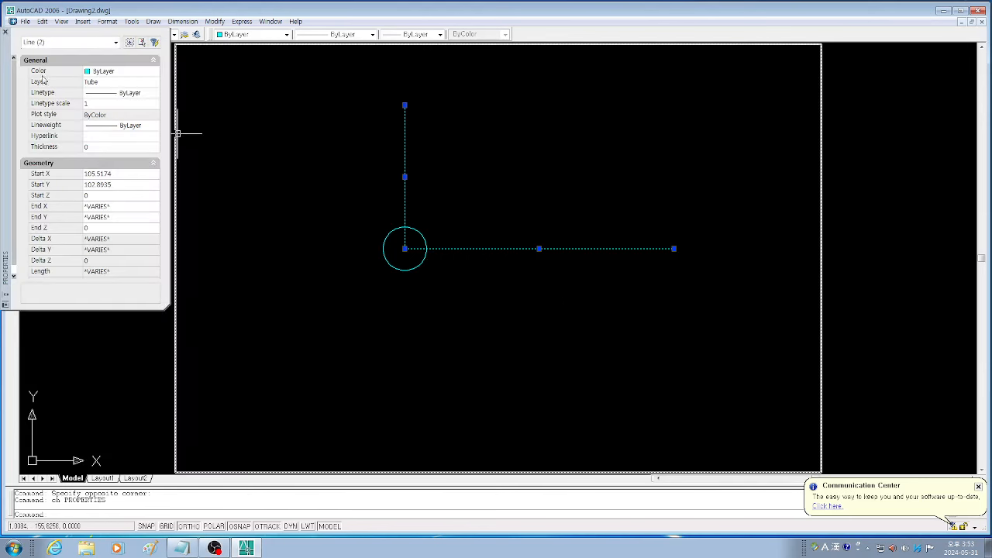
left_click(107, 71)
left_click(105, 72)
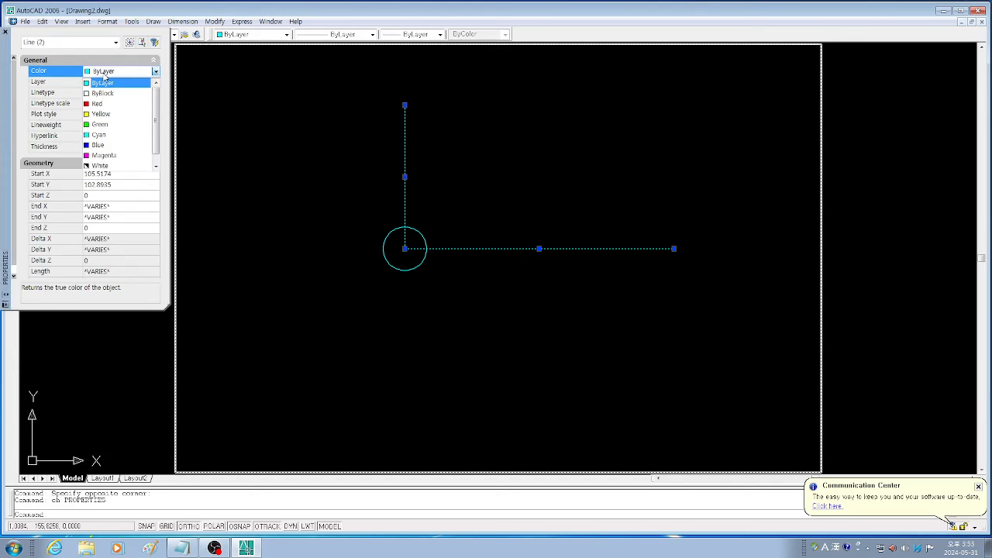
left_click(97, 104)
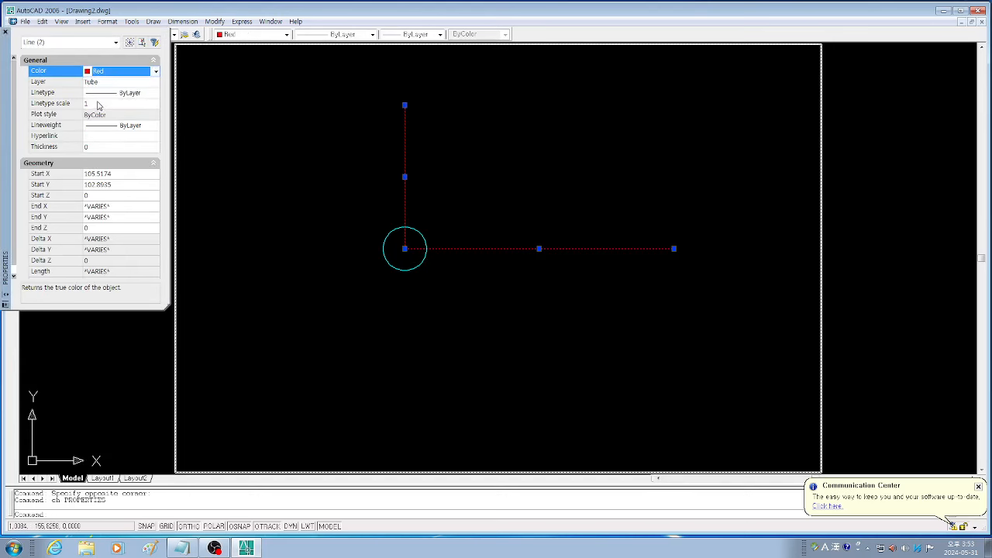
left_click(5, 34)
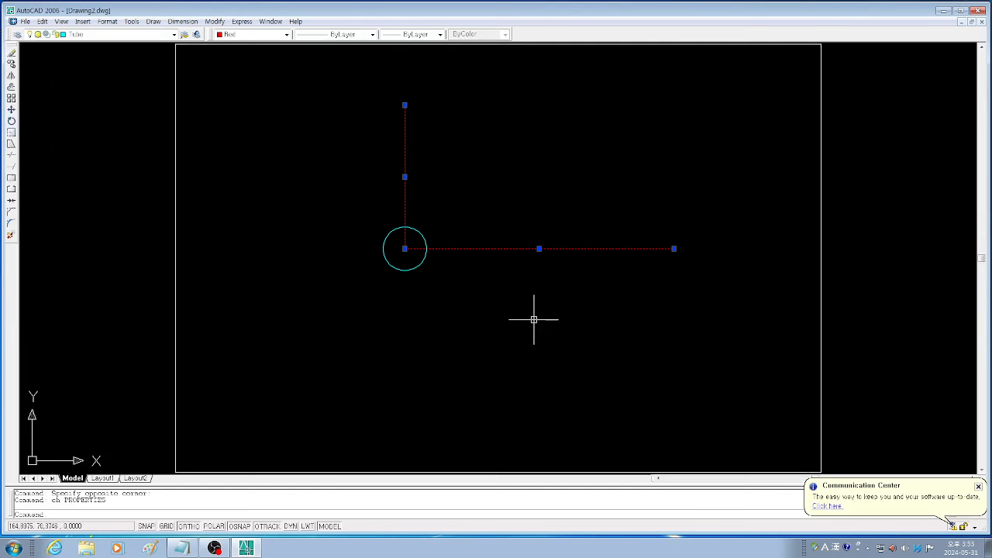
key("Escape")
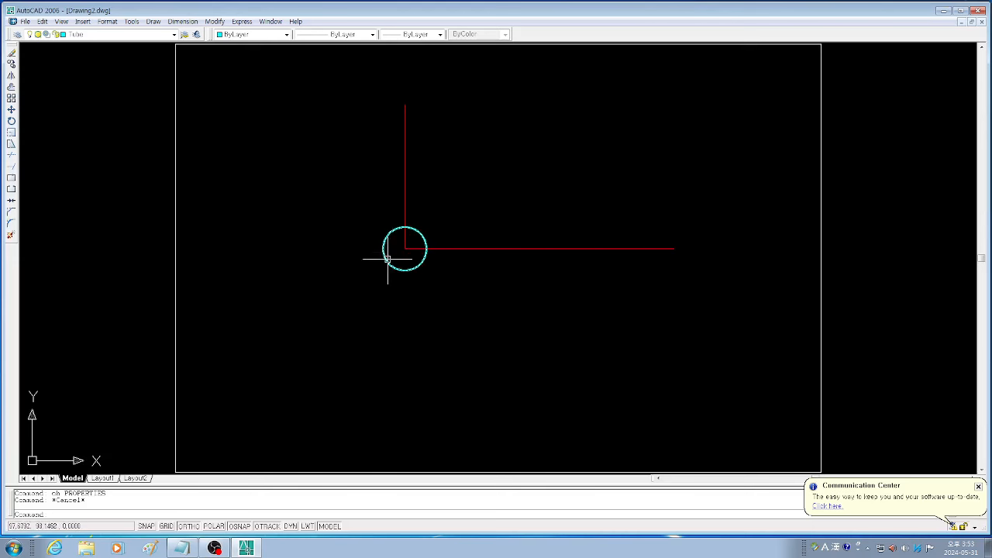
Move the vertical red line straight down until its lower end extends beyond the circle's bottom edge
scroll(392, 262, "up", 3)
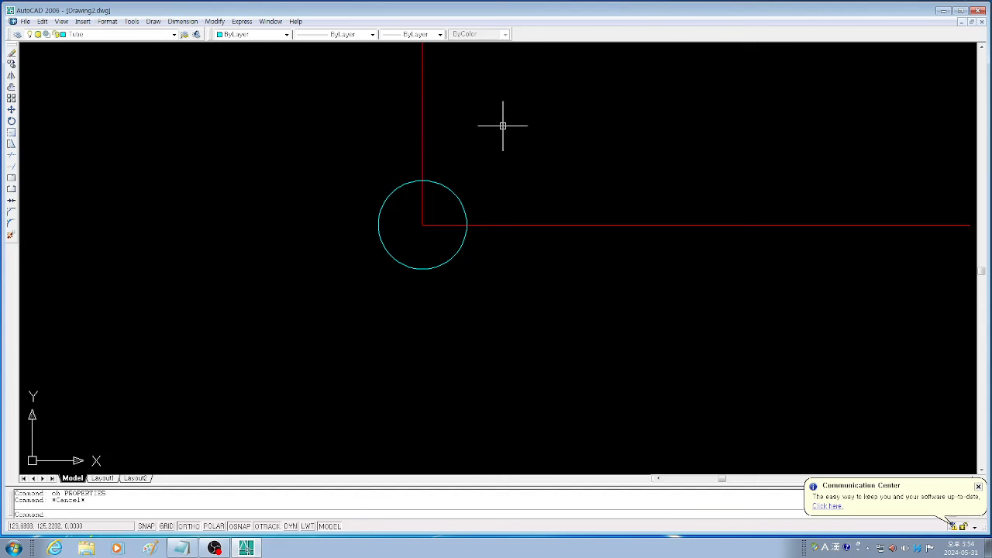
key("space")
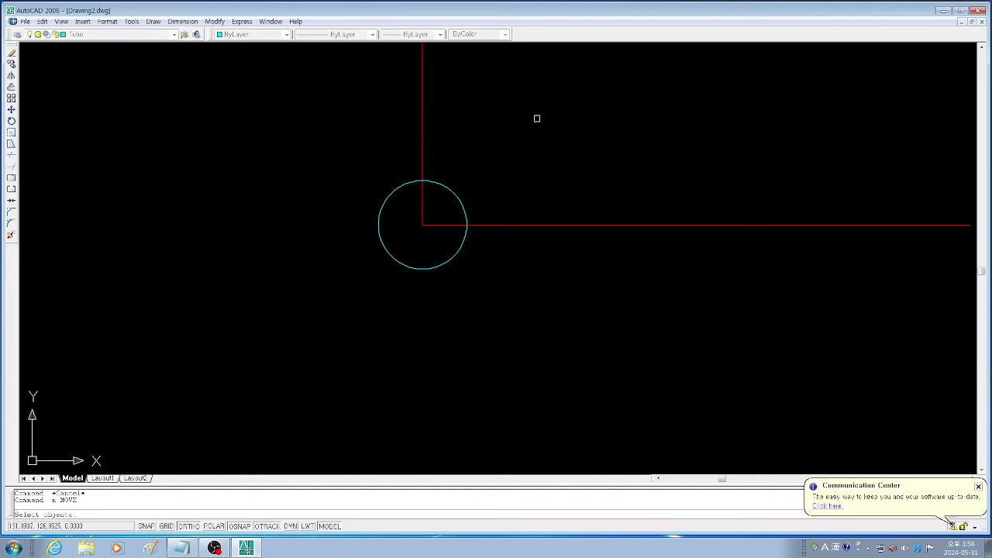
left_click(457, 141)
left_click(397, 130)
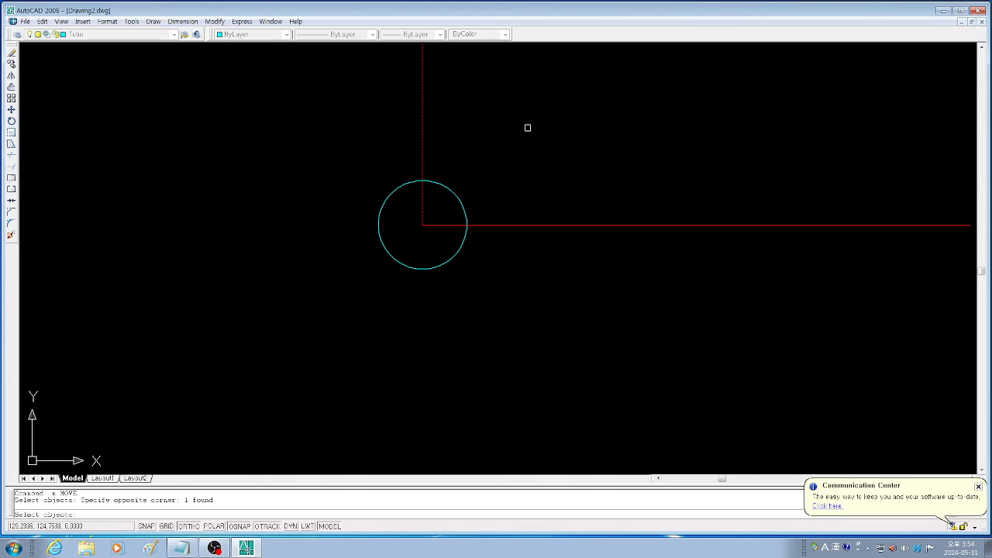
key("space")
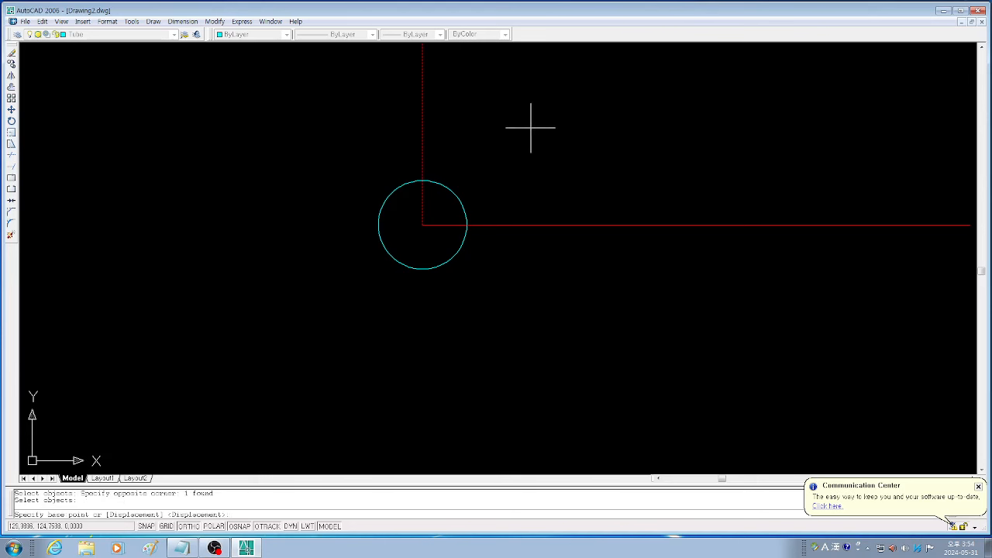
left_click(550, 79)
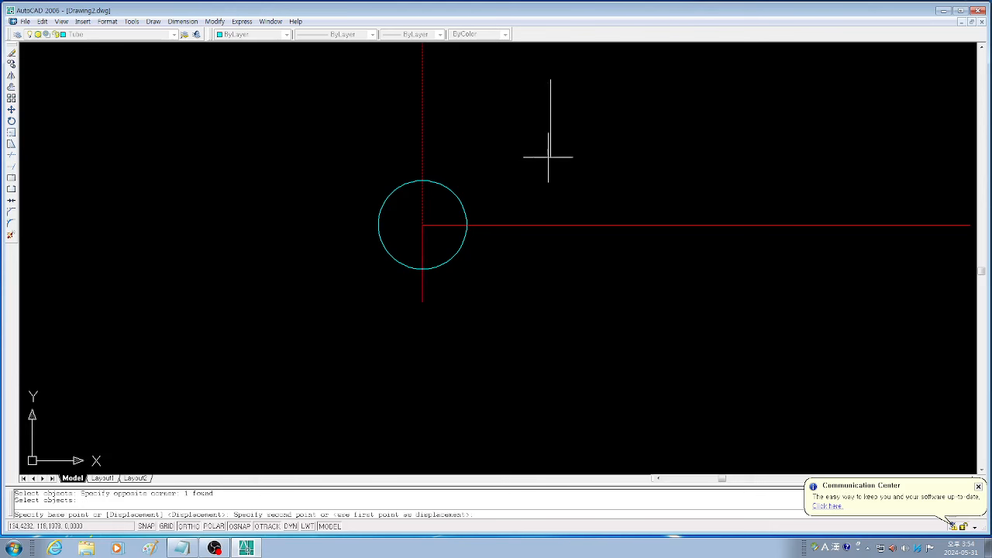
key("Escape")
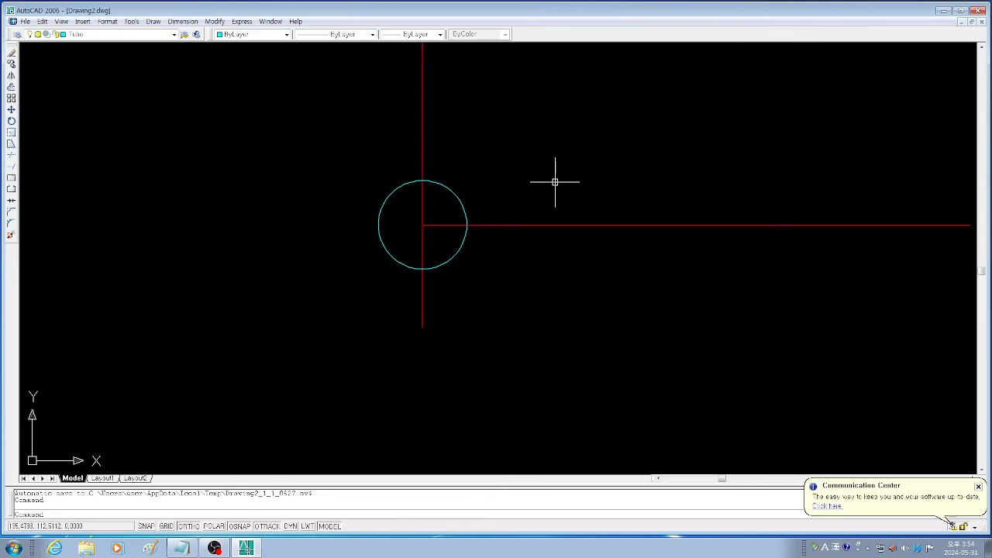
Move the horizontal red line straight left until its left end extends beyond the circle's left edge
key("space")
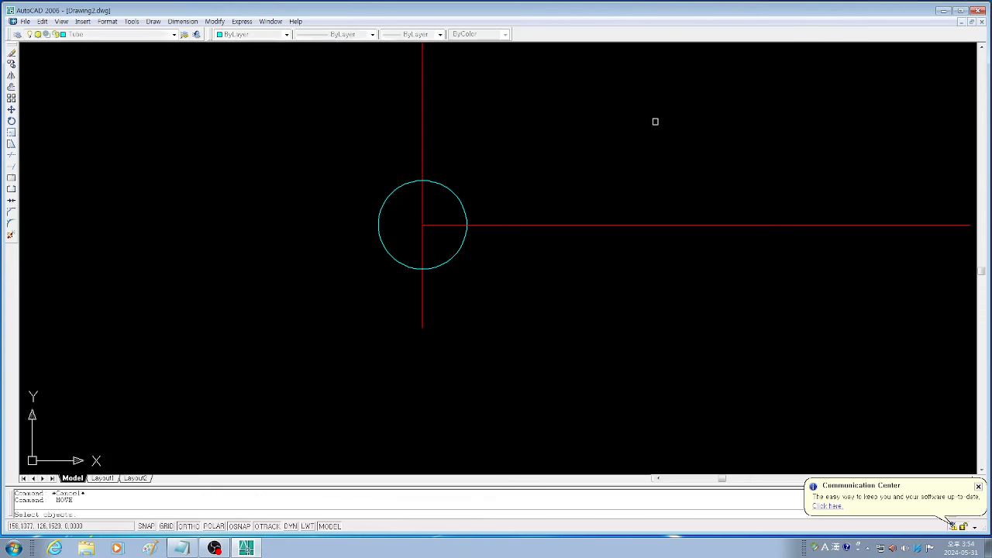
left_click(664, 271)
left_click(620, 203)
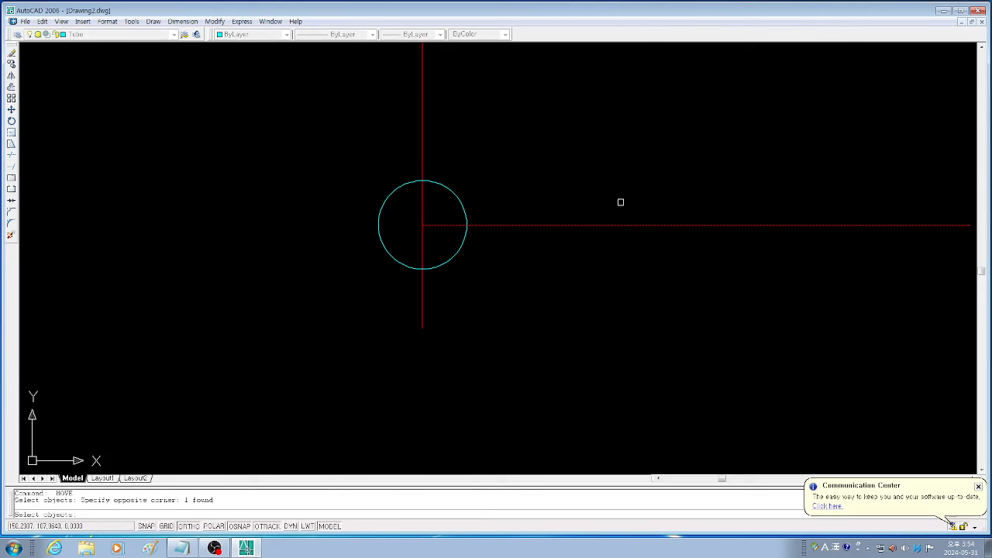
key("space")
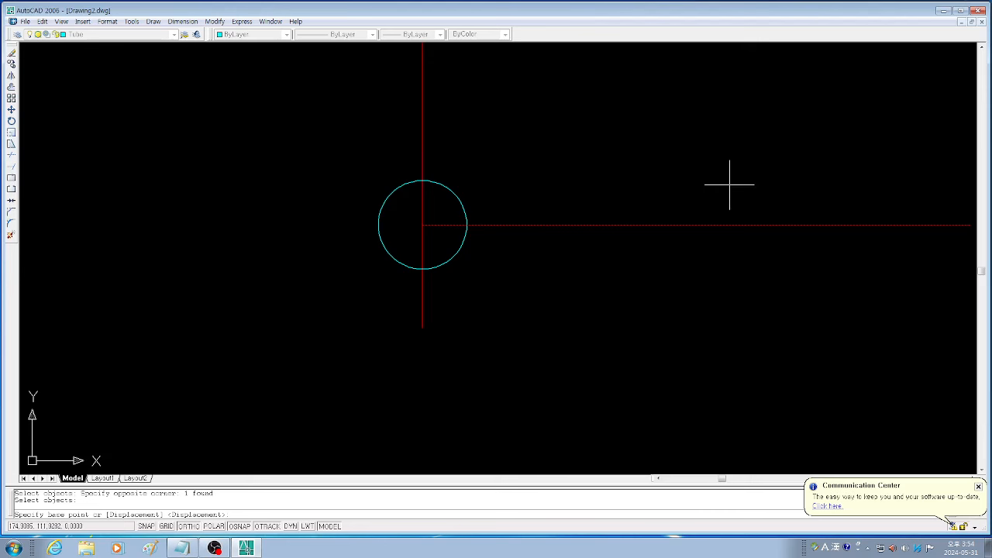
left_click(730, 185)
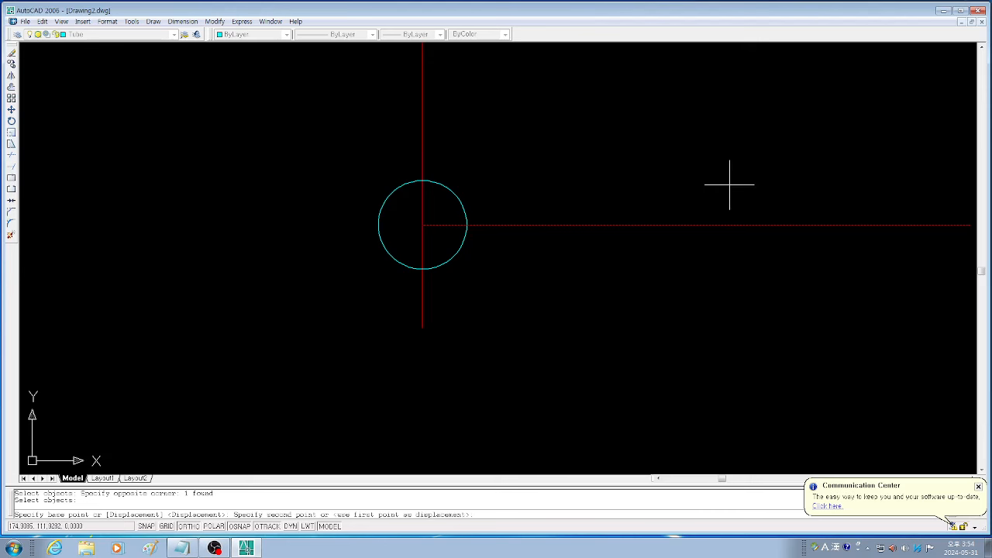
left_click(602, 195)
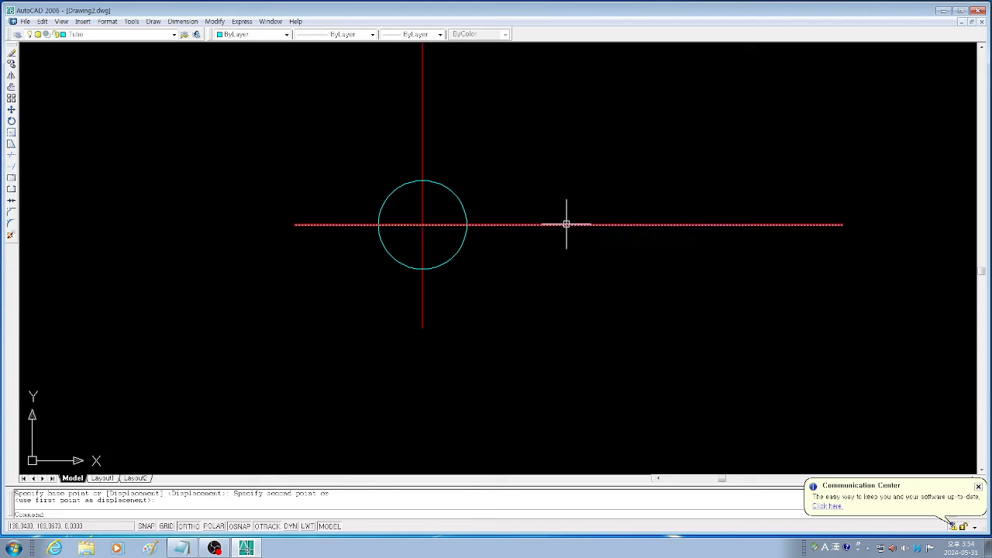
key("Escape")
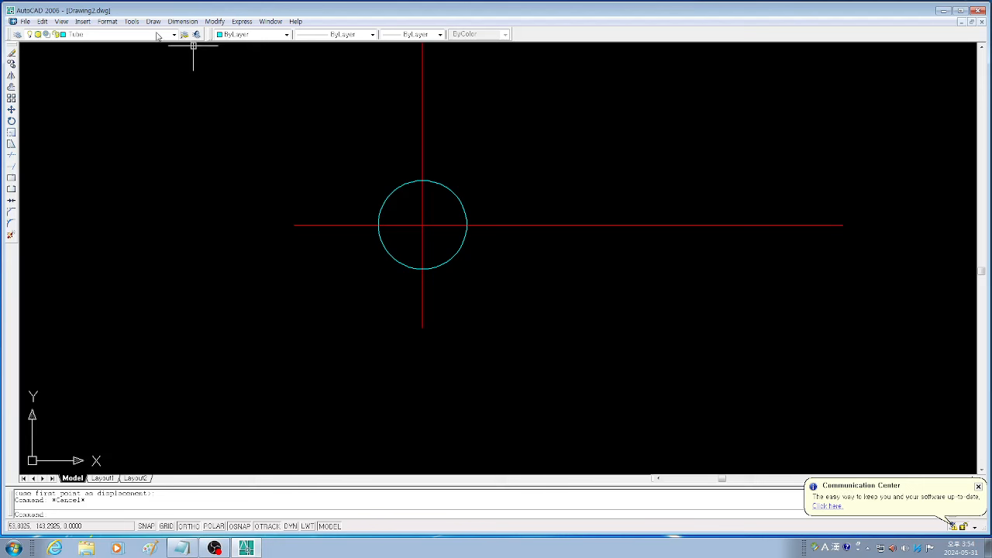
left_click(215, 21)
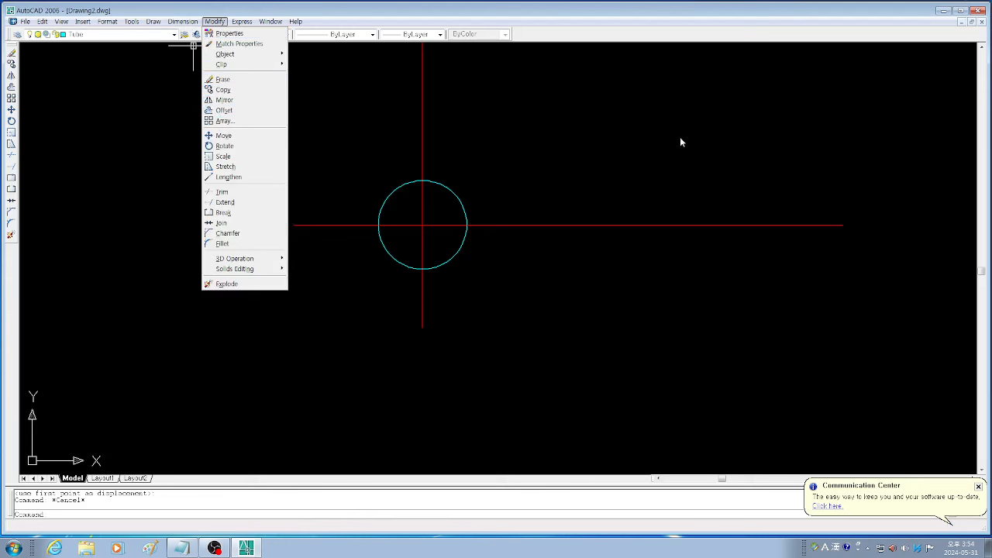
left_click(660, 146)
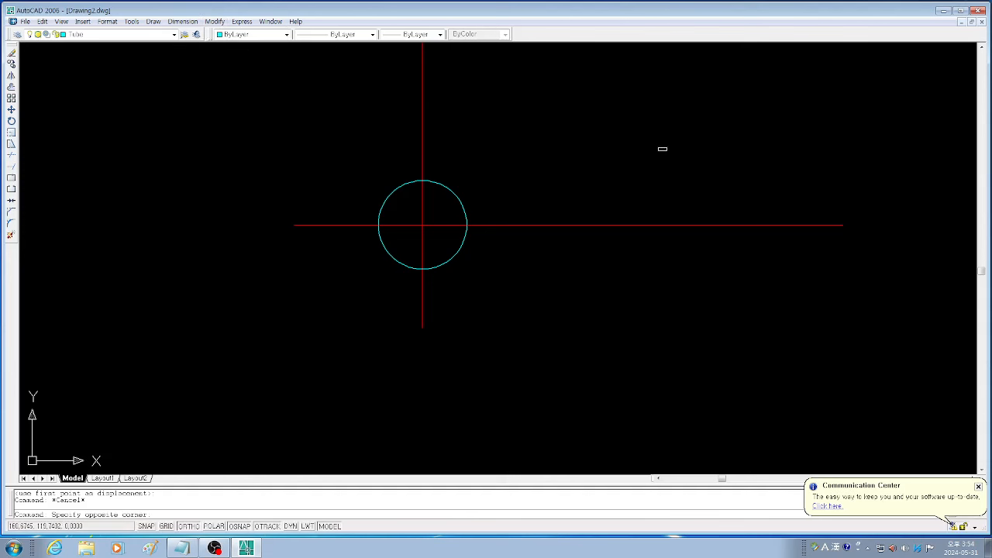
left_click(666, 134)
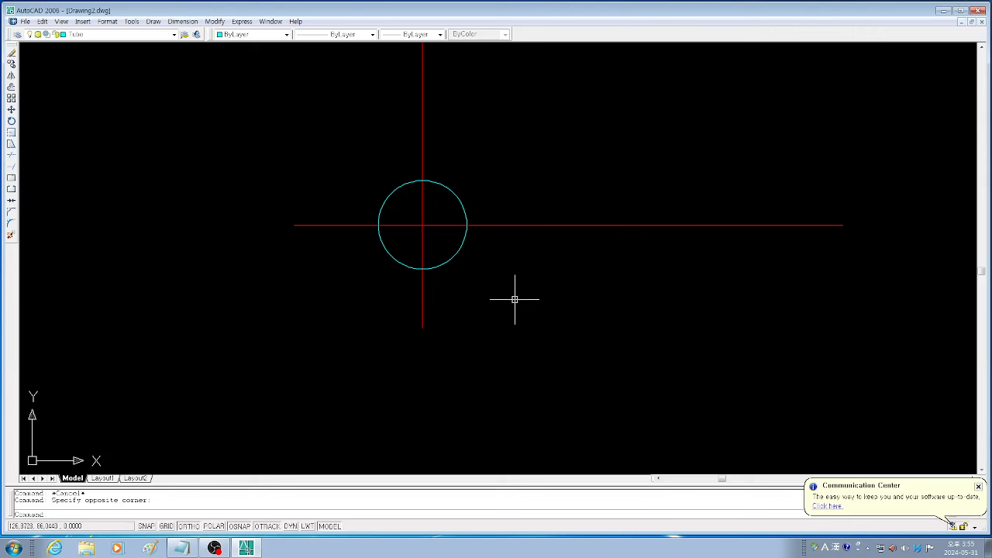
Offset the vertical red centre line by 6 to both its left and right sides
key("Return")
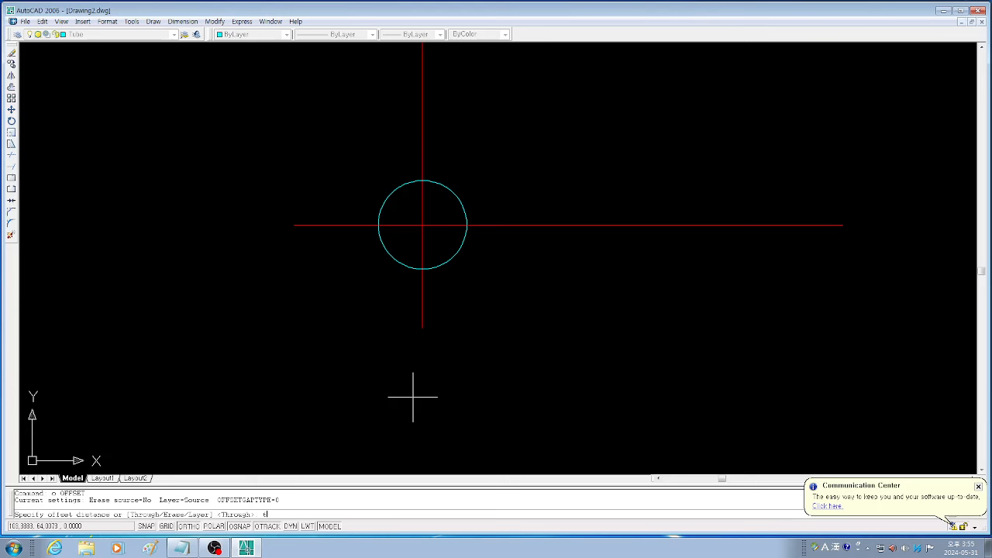
key("Return")
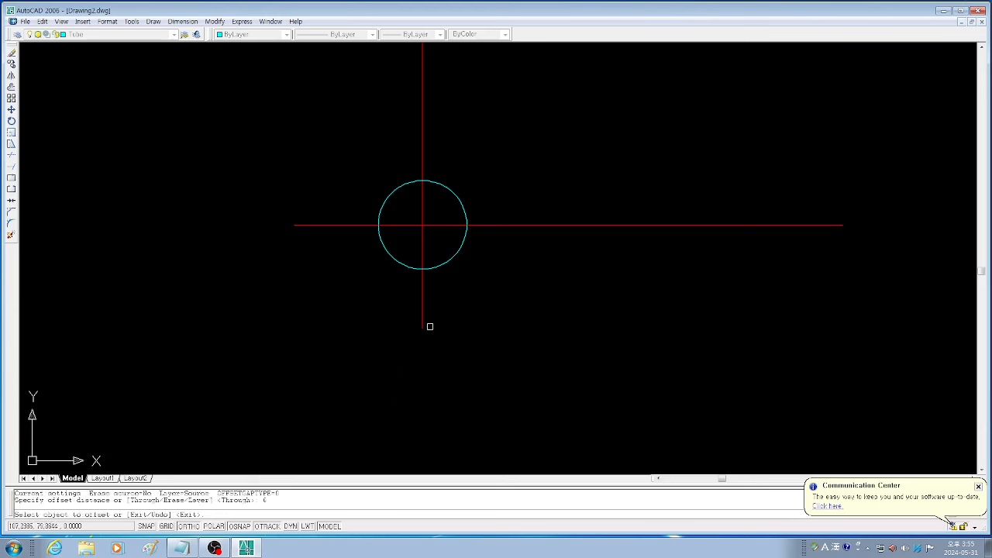
left_click(421, 303)
left_click(394, 310)
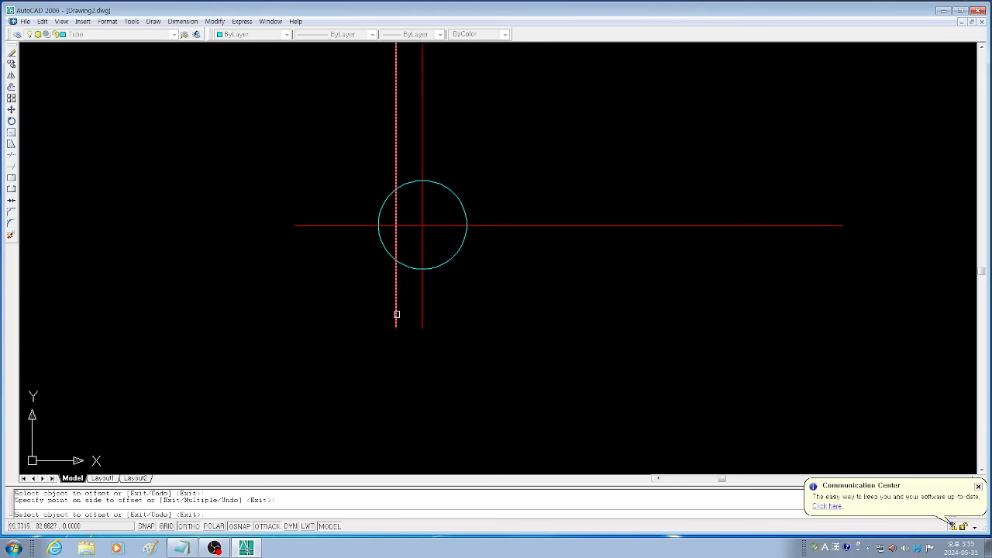
left_click(423, 318)
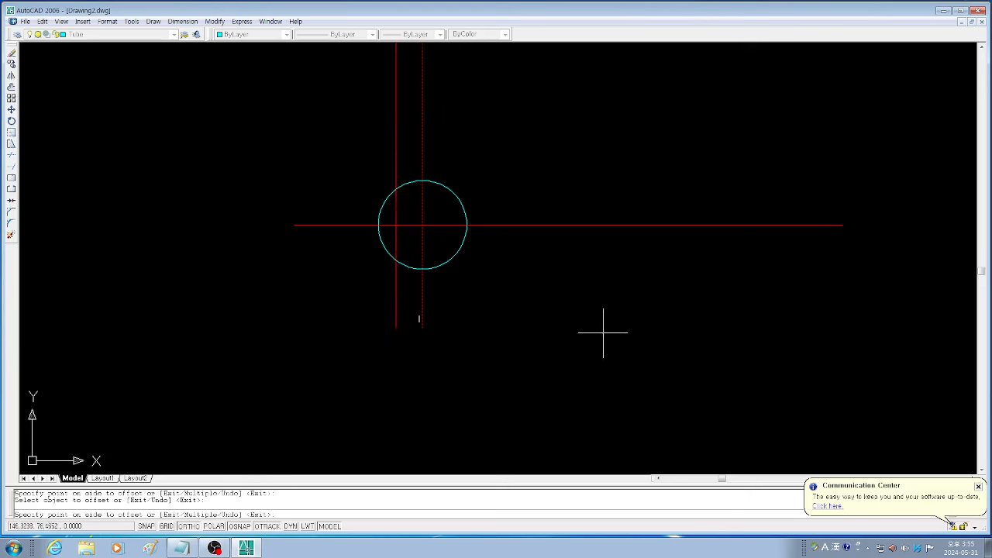
left_click(721, 334)
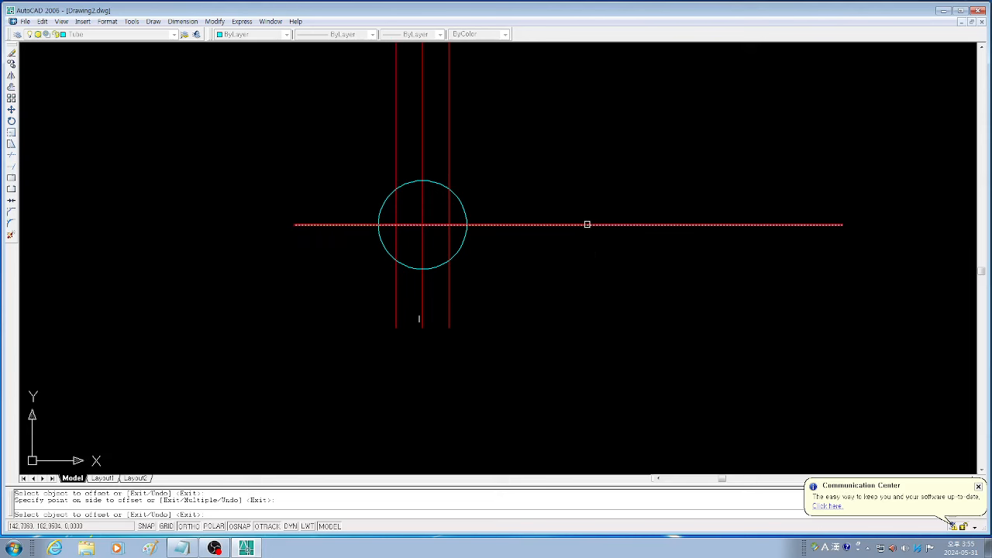
Offset the horizontal red centre line above and below by the same distance of 6, and finish the Offset
left_click(587, 224)
left_click(594, 189)
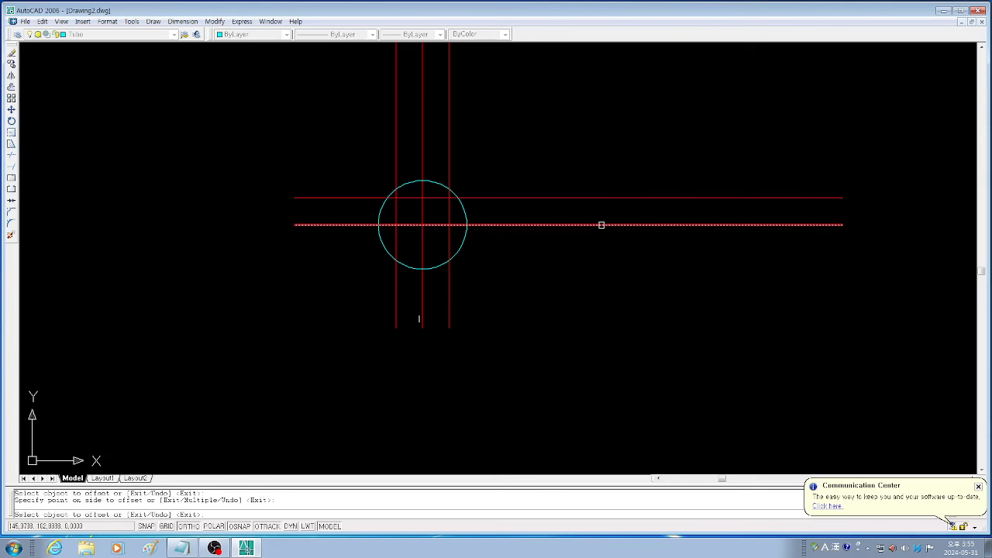
left_click(600, 224)
left_click(599, 265)
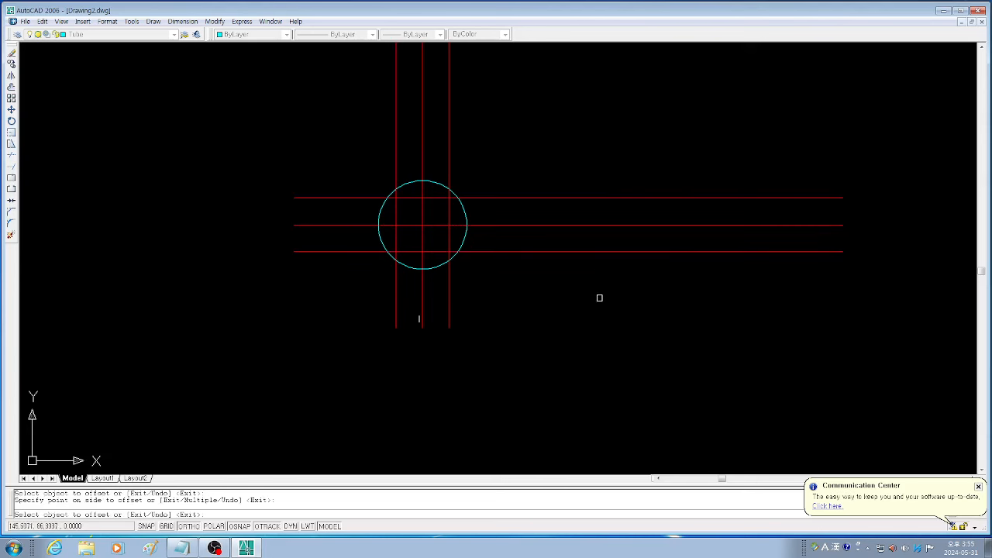
key("Return")
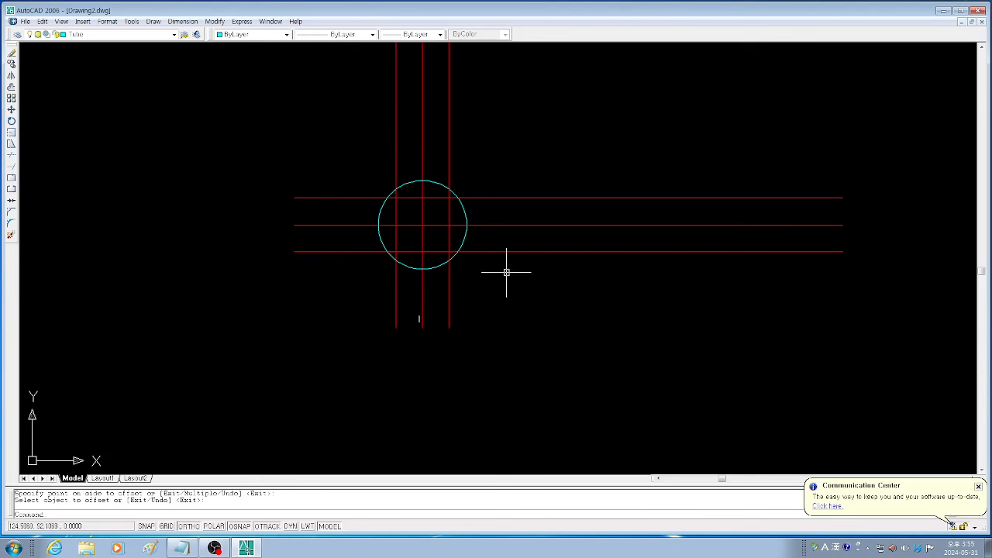
Offset the upper and lower horizontal red lines by 1 inward, towards the horizontal centre line
type("o")
key("Return")
type("1")
key("Return")
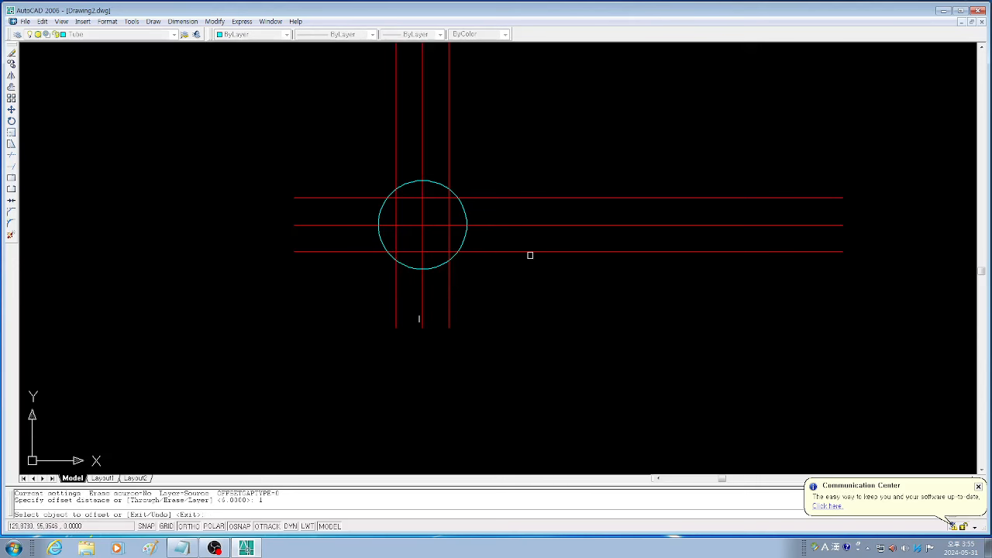
left_click(531, 252)
left_click(529, 243)
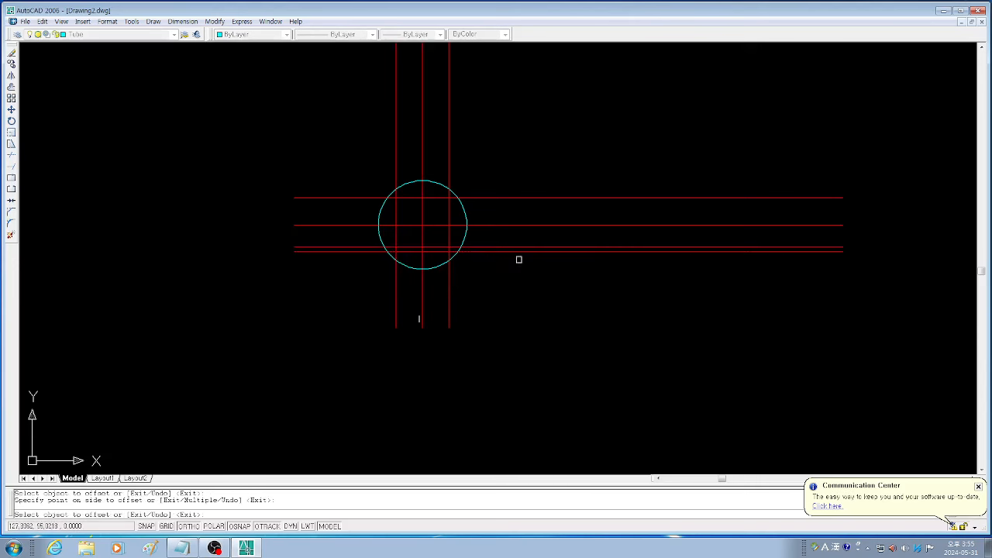
left_click(523, 198)
left_click(528, 255)
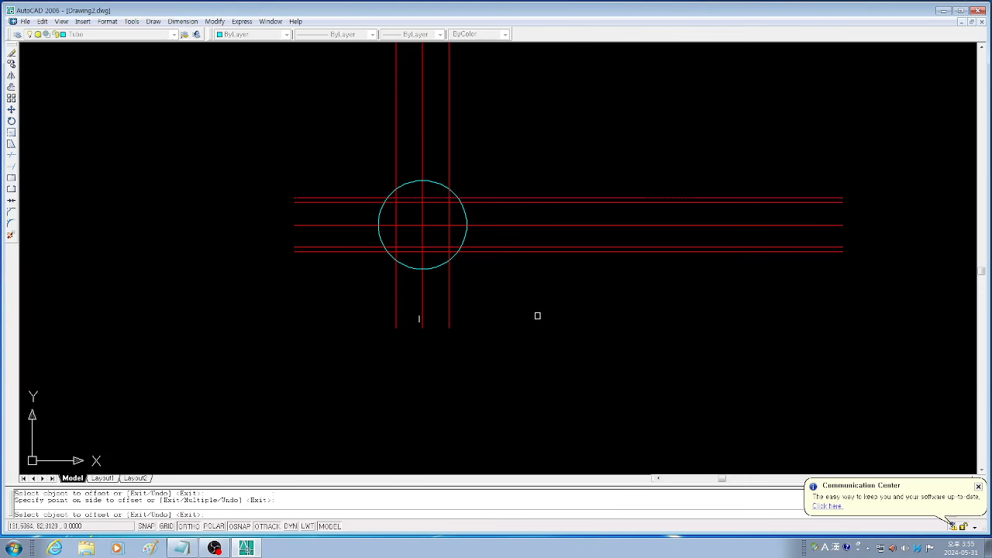
key("Return")
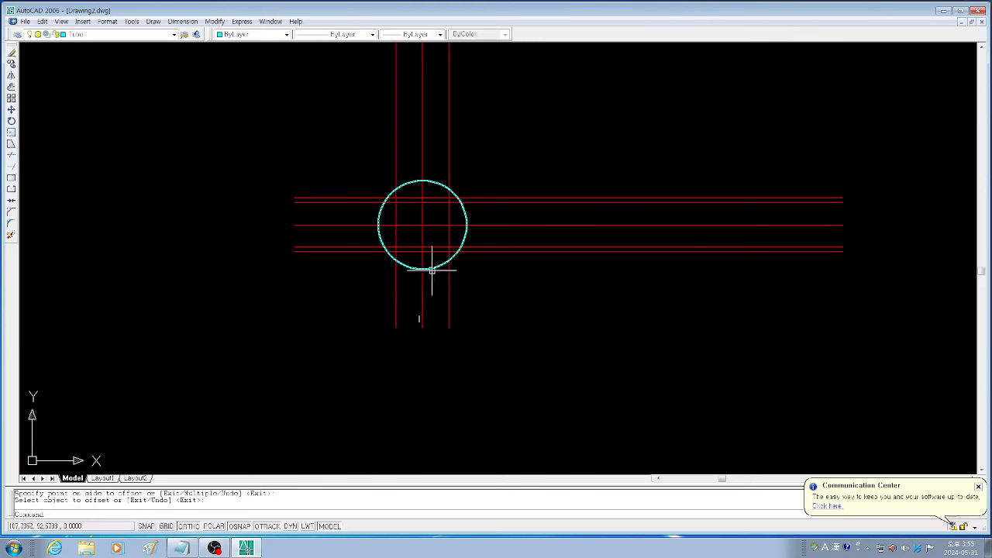
Offset the outer left and right vertical red lines by 1 inward, towards the vertical centre line
key("Return")
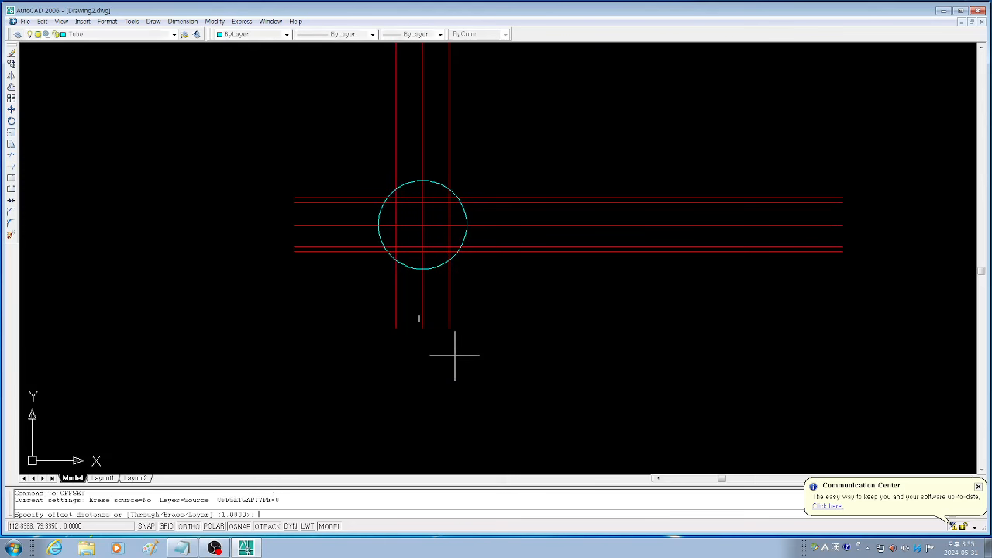
type("1")
key("Return")
left_click(449, 279)
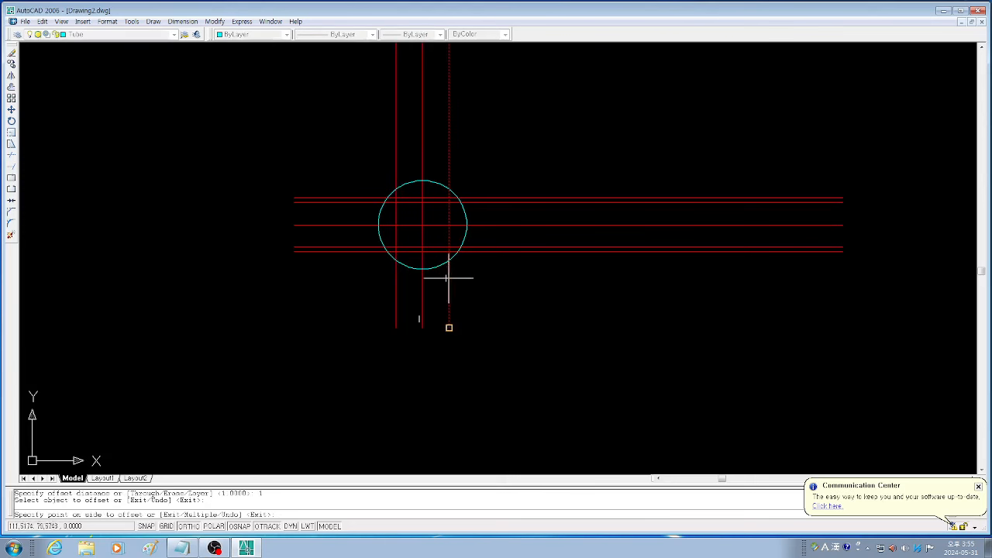
left_click(367, 301)
left_click(393, 281)
left_click(523, 301)
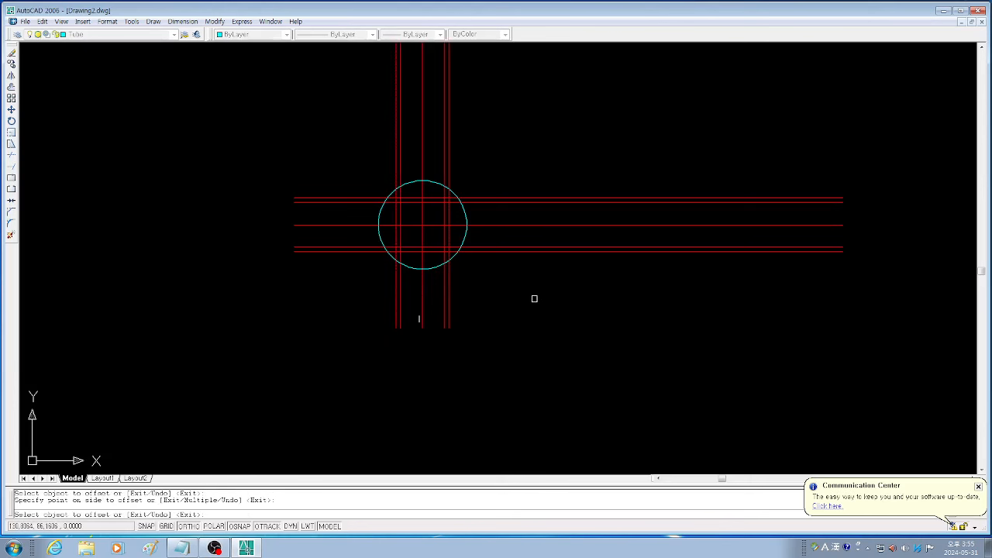
key("Return")
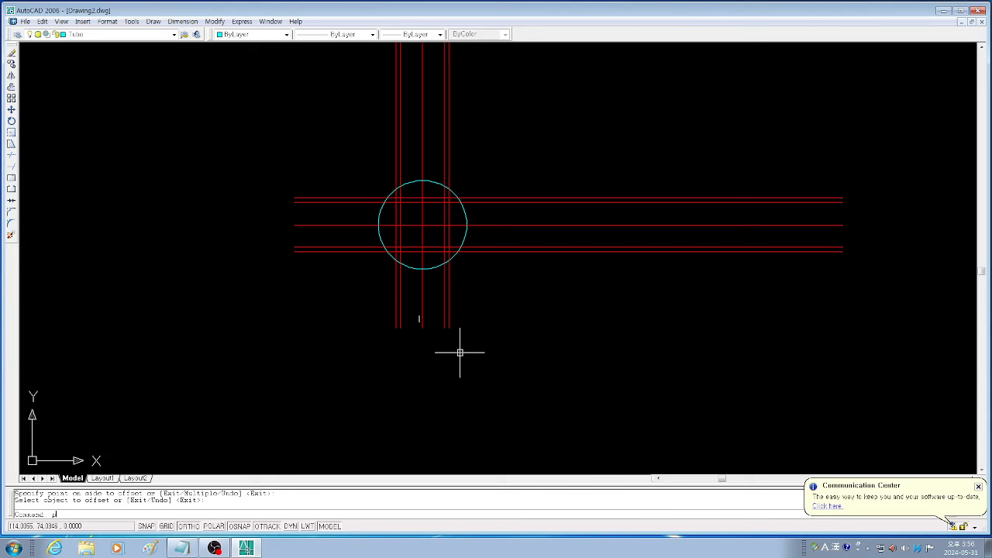
Draw an inverted-V polyline between the inner vertical lines' lower intersections with the circle, peaking where the vertical centre line crosses the lowest horizontal line
key("Return")
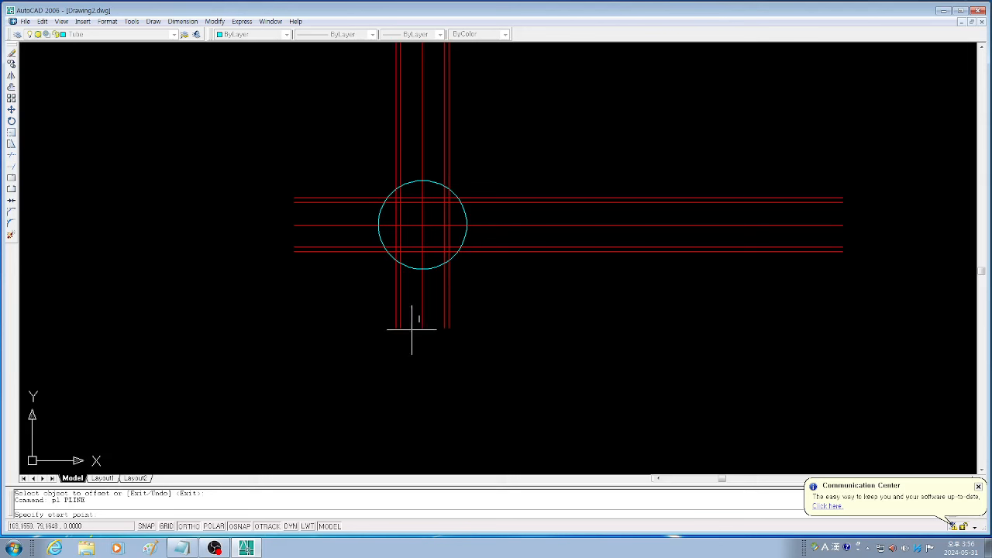
left_click(398, 262)
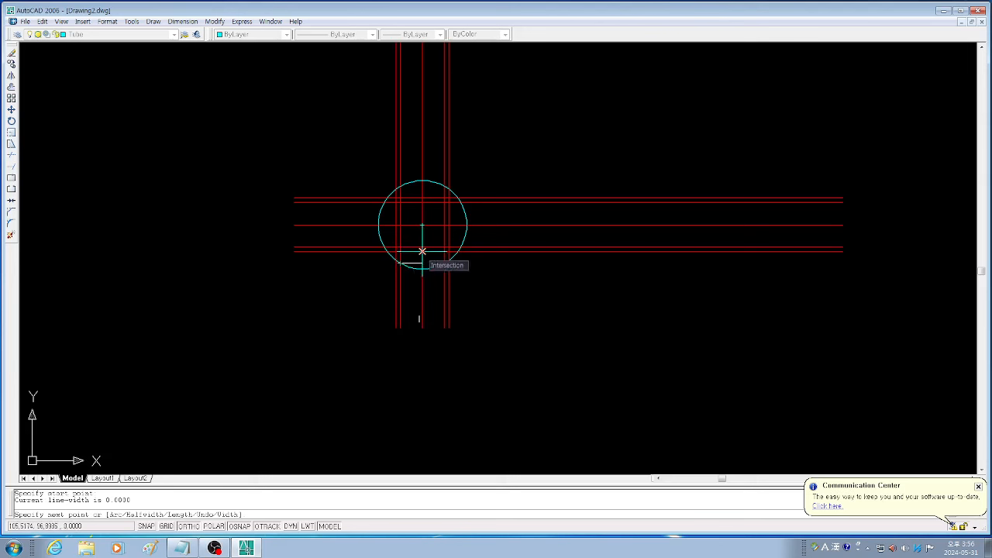
left_click(422, 252)
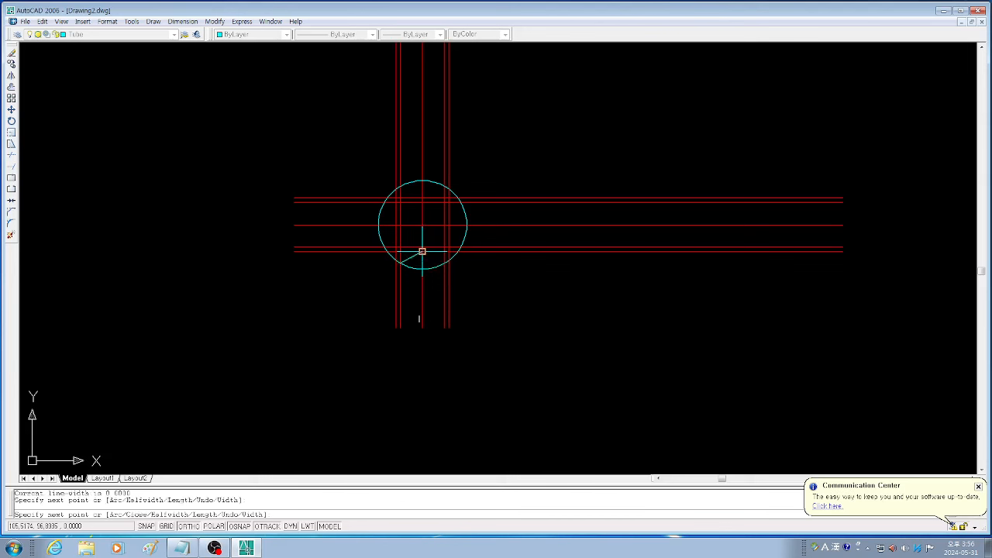
left_click(444, 264)
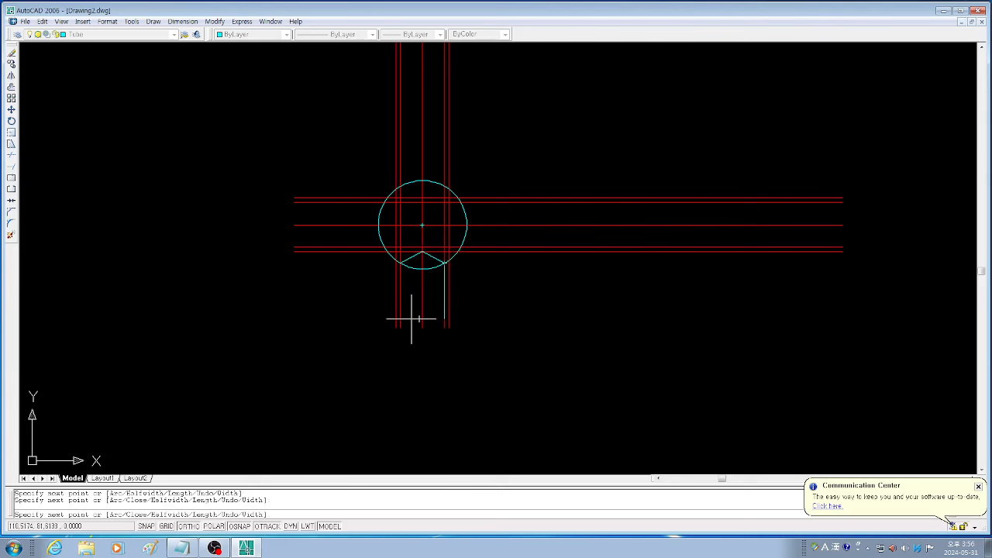
key("Return")
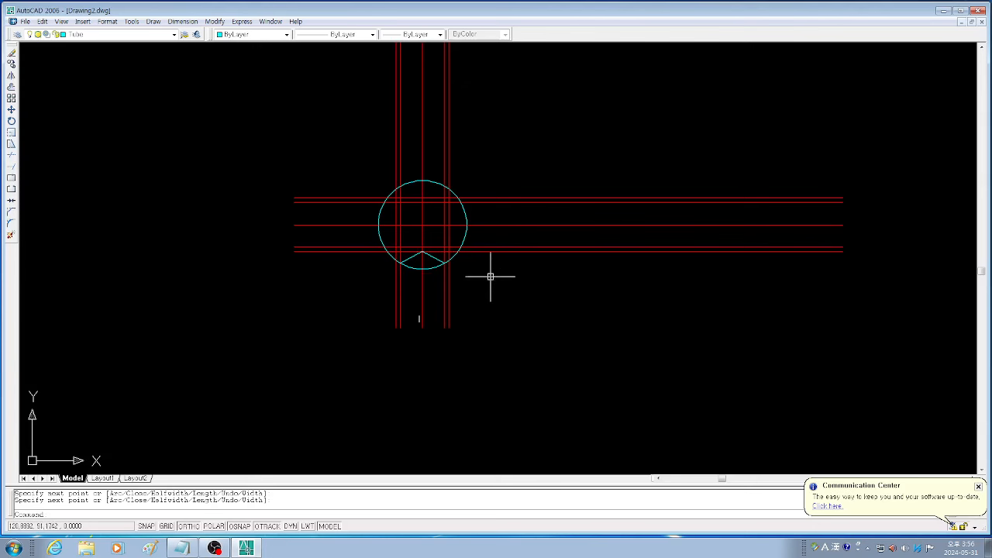
key("Escape")
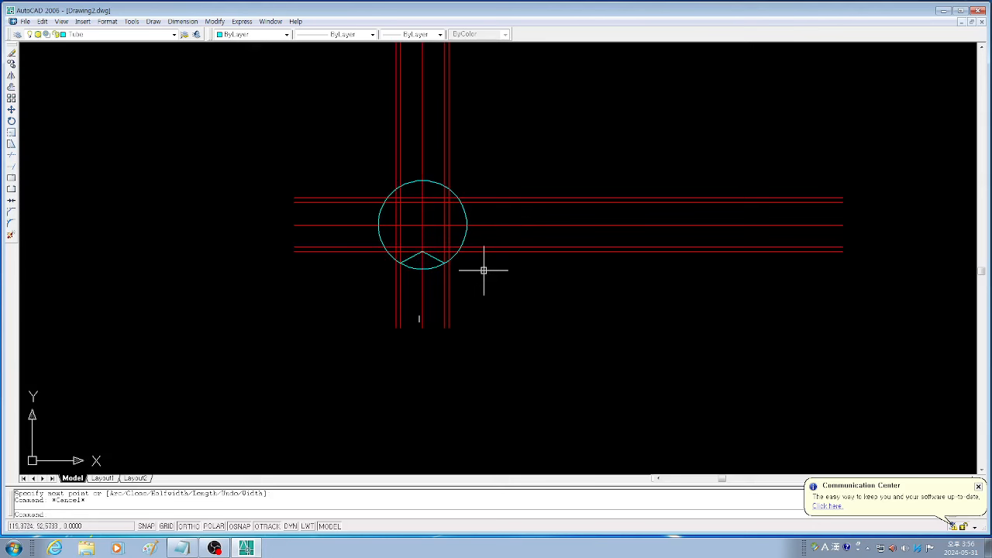
type("o")
key("Return")
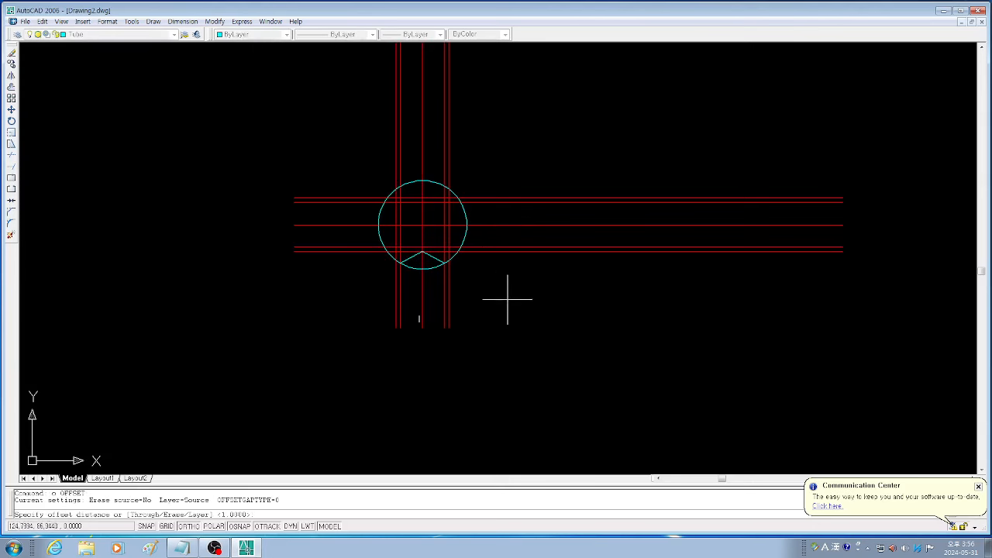
key("Escape")
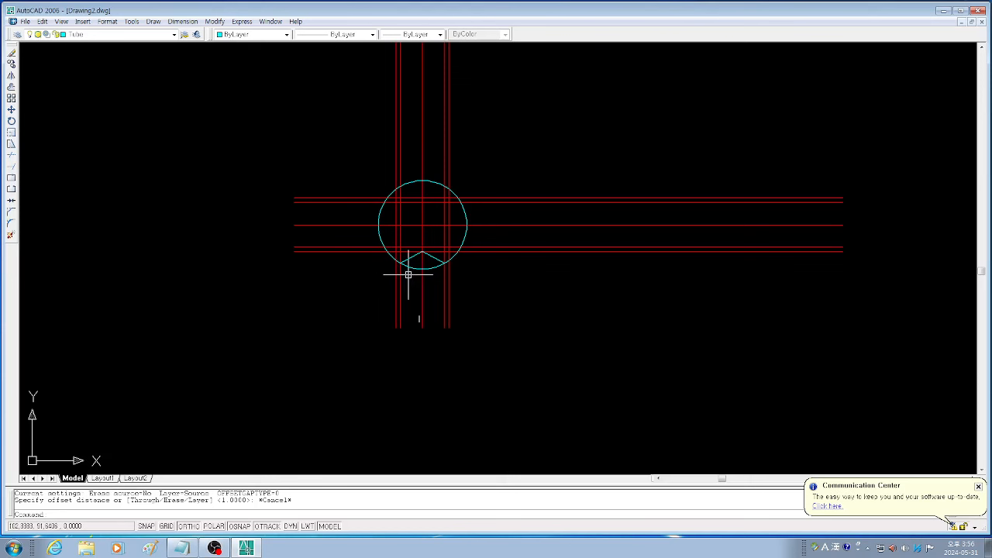
Draw a three-sided polyline from the circle's lower intersections with the outer vertical lines, topped along the upper line of the lower horizontal pair
type("p")
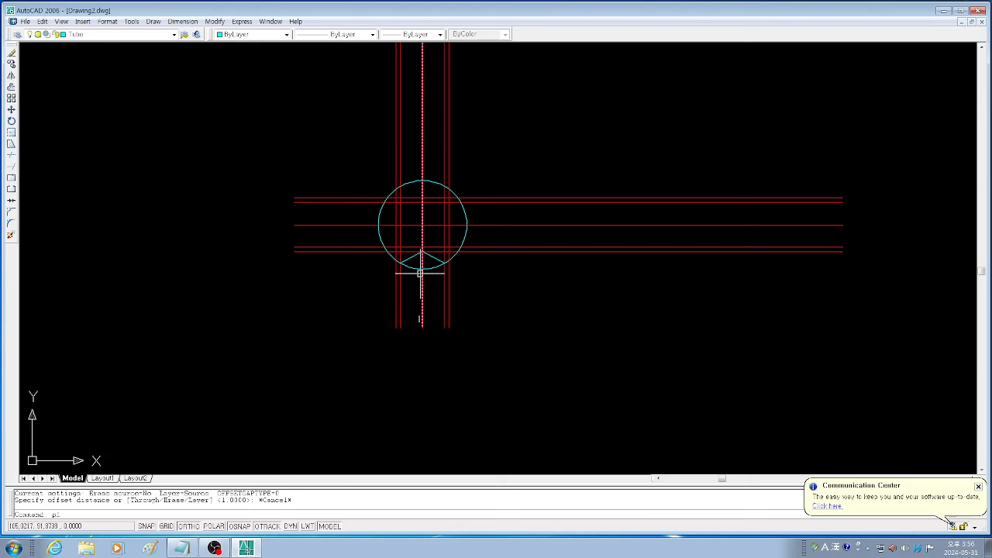
type("l")
key("Return")
left_click(395, 327)
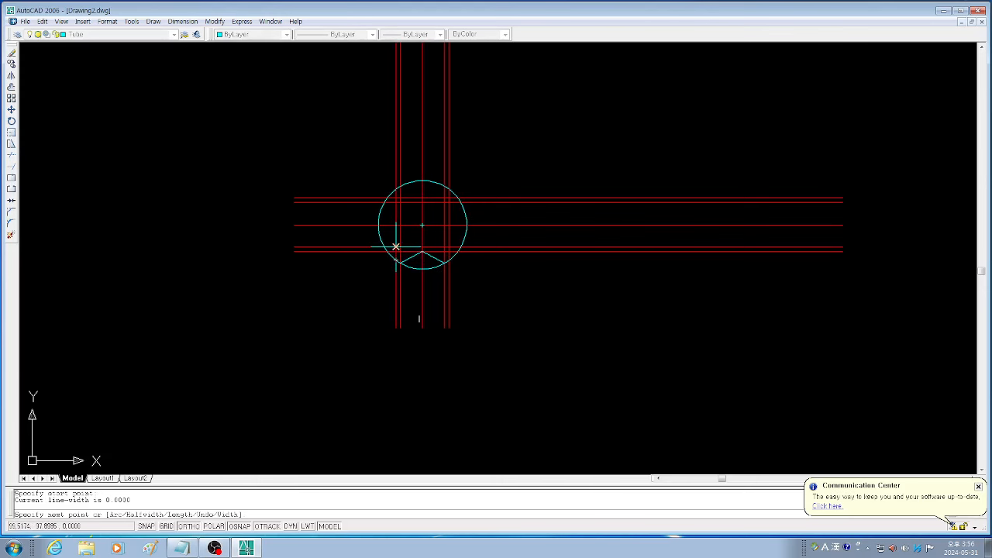
scroll(396, 244, "up", 5)
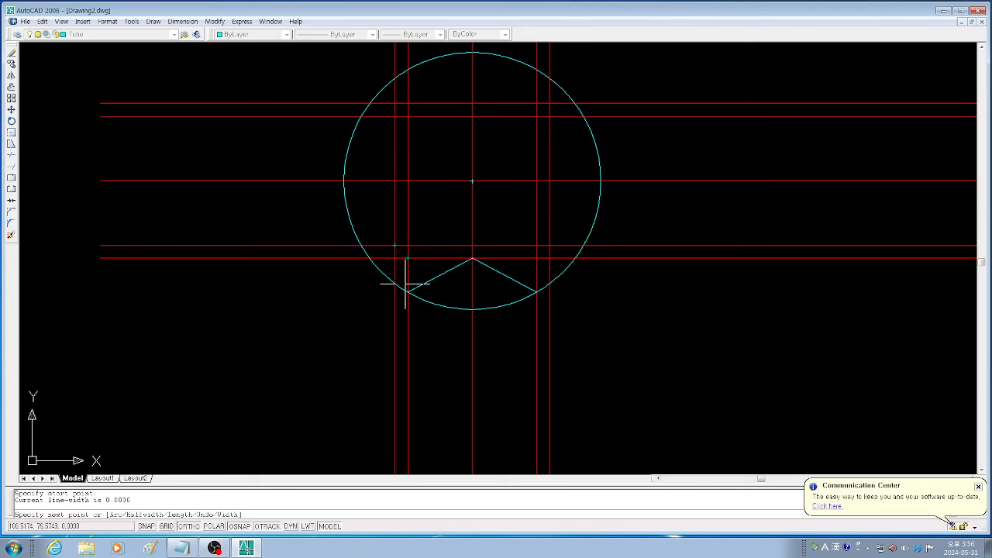
left_click(394, 245)
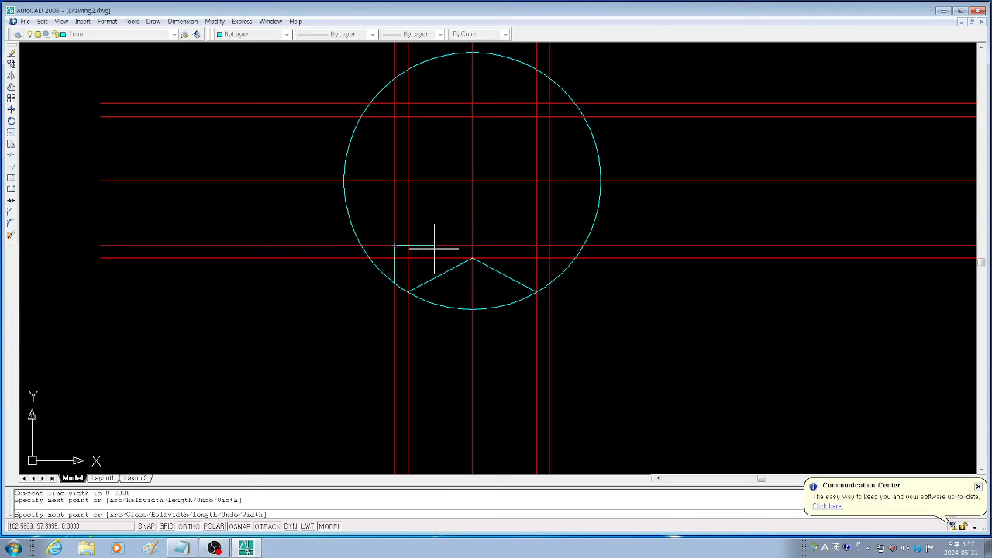
left_click(549, 245)
left_click(549, 283)
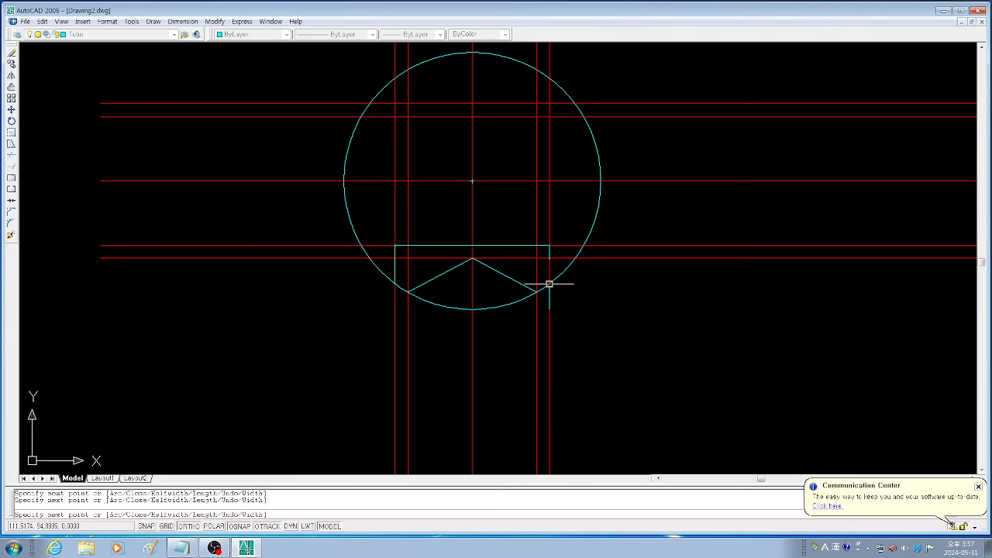
key("Return")
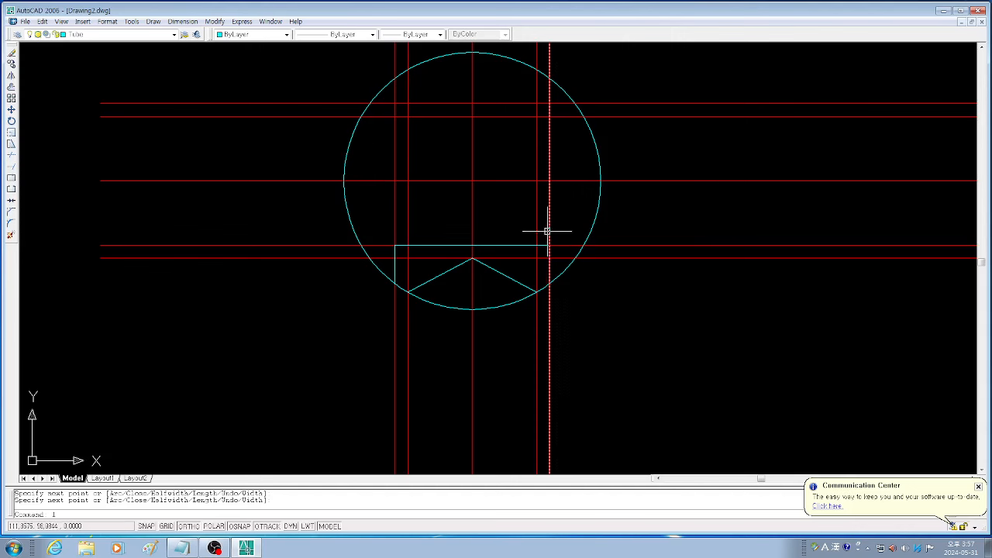
Draw a line along the horizontal centre line between the outer left and outer right vertical lines
type("l")
key("Return")
left_click(394, 181)
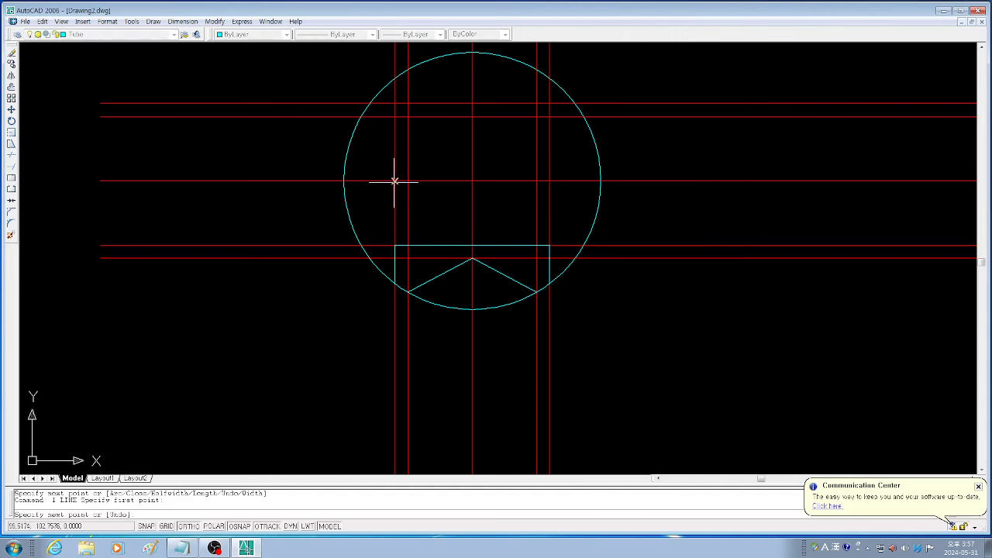
left_click(550, 182)
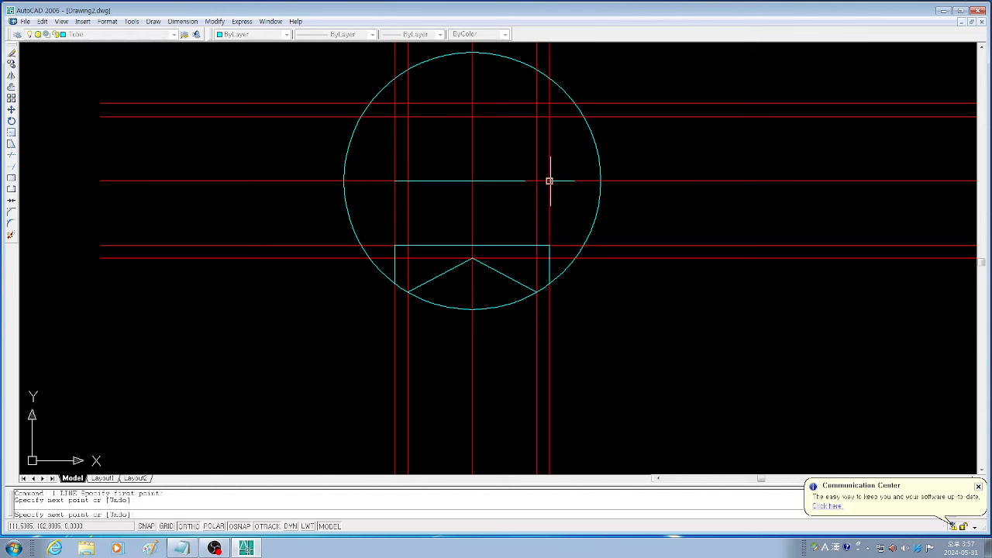
key("Return")
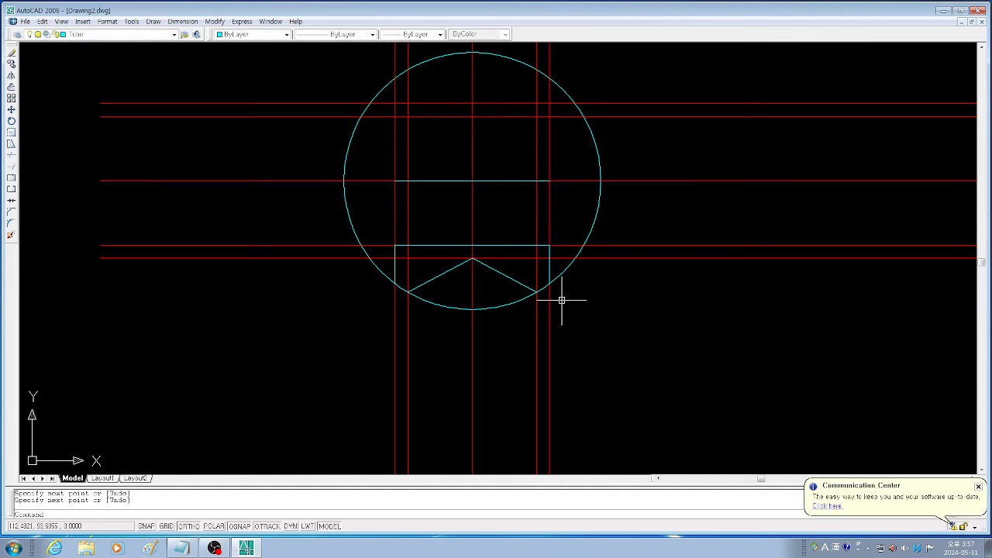
Draw a line along the lower line of the upper horizontal pair, between the outer left and outer right vertical lines
type("l")
key("Return")
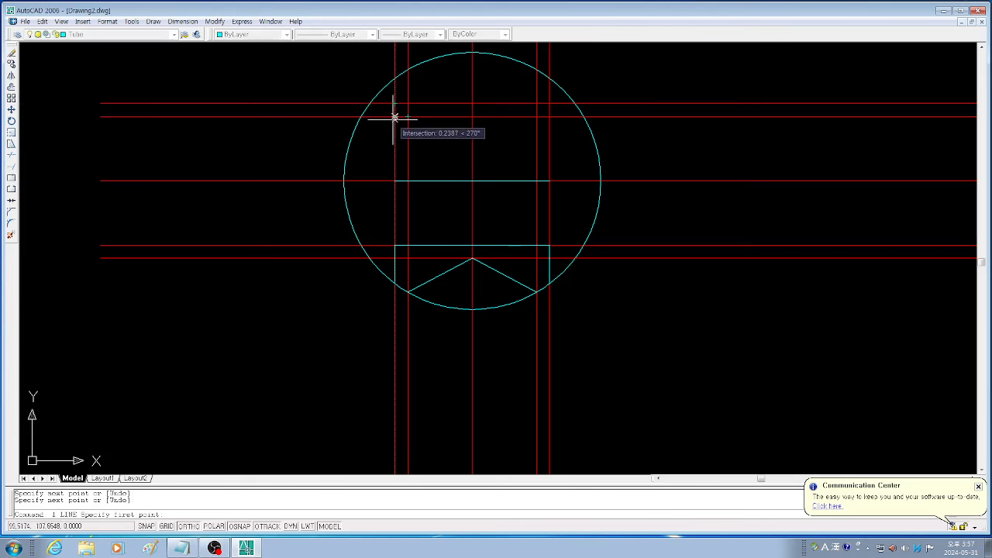
left_click(395, 116)
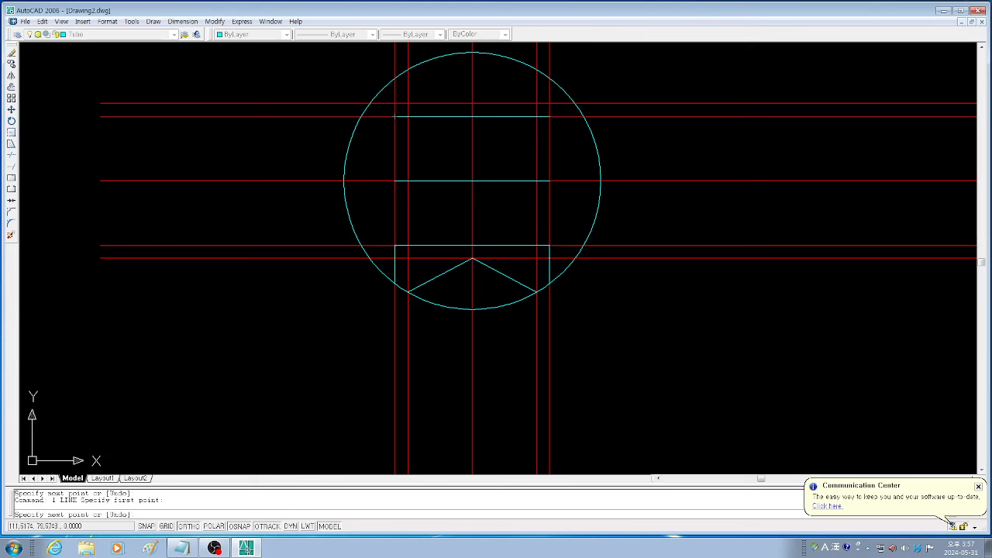
left_click(549, 116)
key("Return")
Draw a short vertical line on the vertical centre line, from the upper cyan horizontal line to just below the circle's top
key("Return")
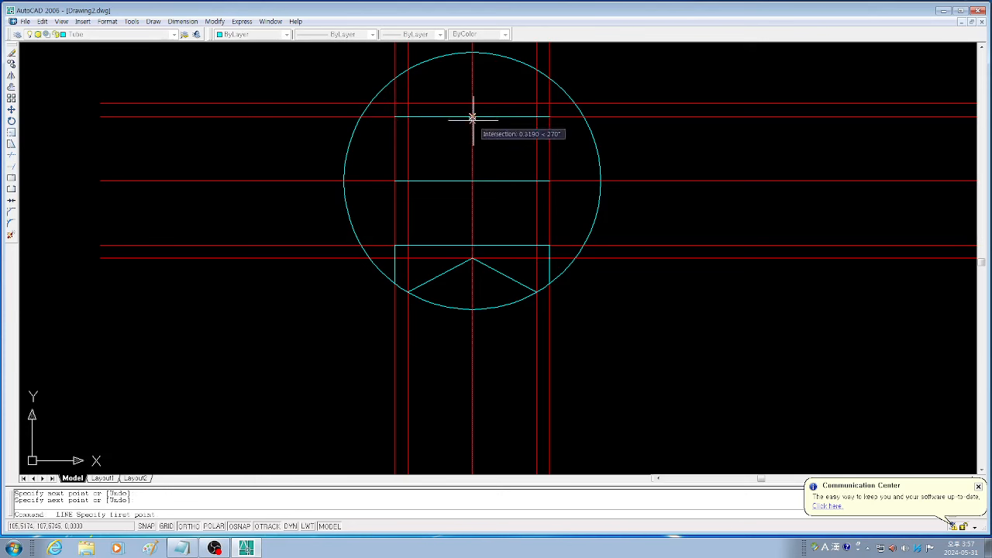
left_click(472, 116)
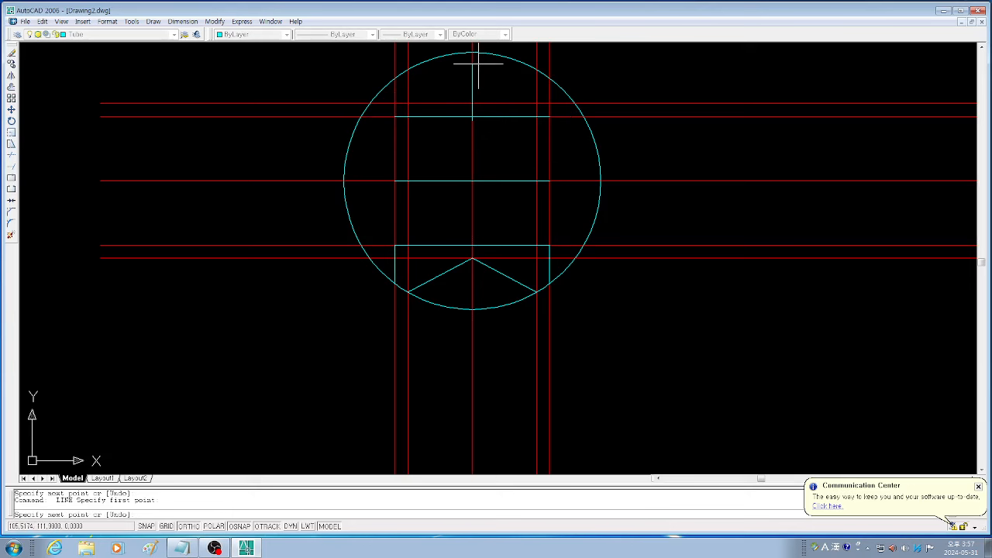
left_click(476, 62)
key("Return")
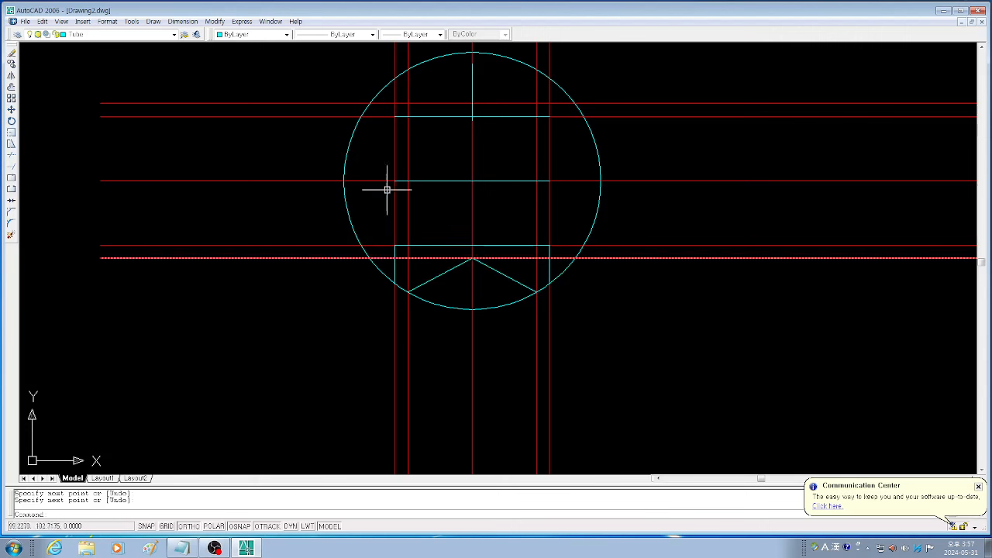
Extend the short vertical line's upper end to the circle, using the circle as the boundary edge
scroll(578, 301, "down", 1)
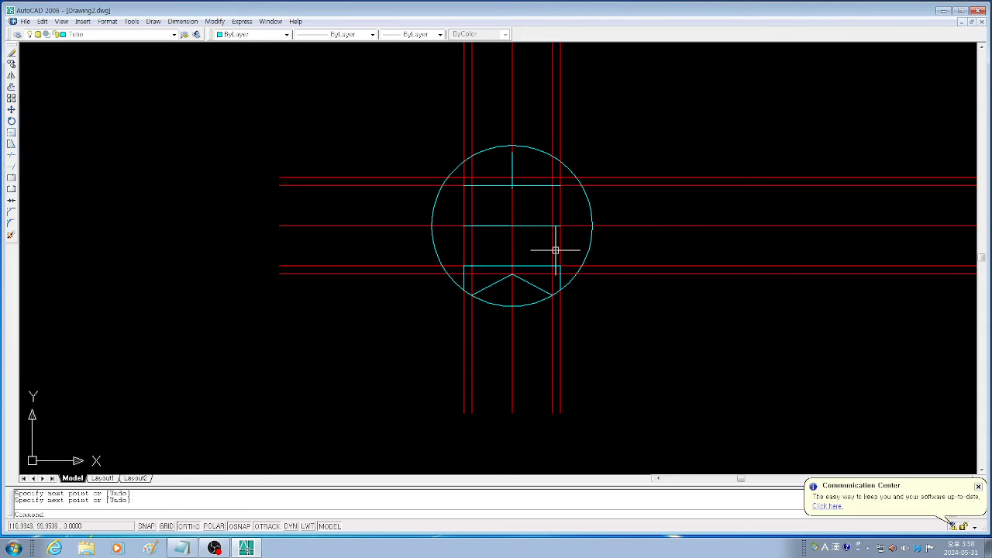
type("e")
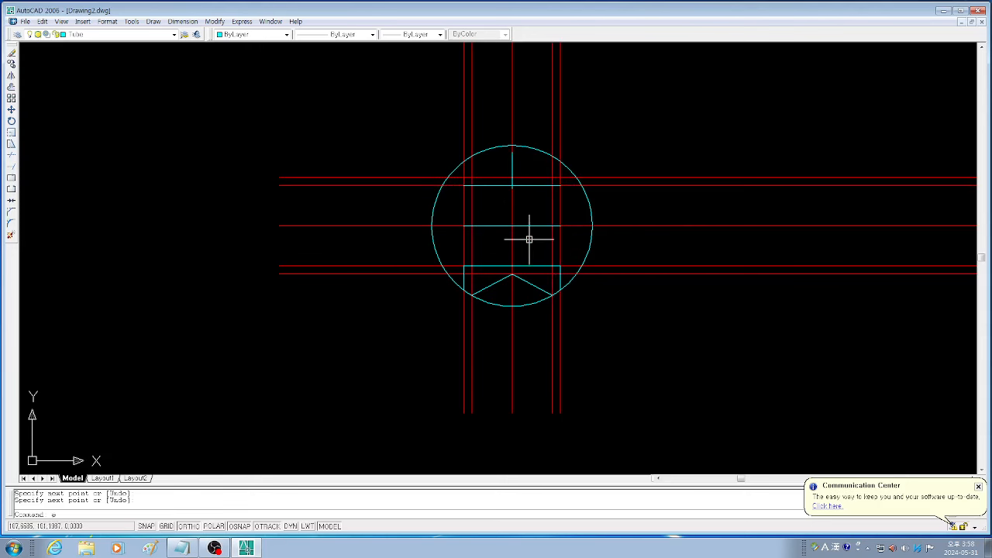
key("Escape")
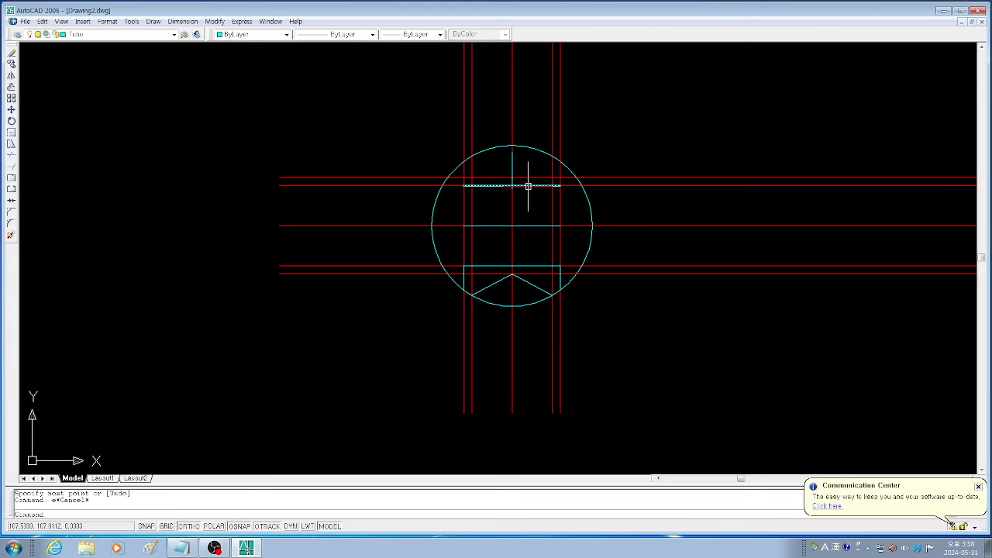
type("x")
key("Return")
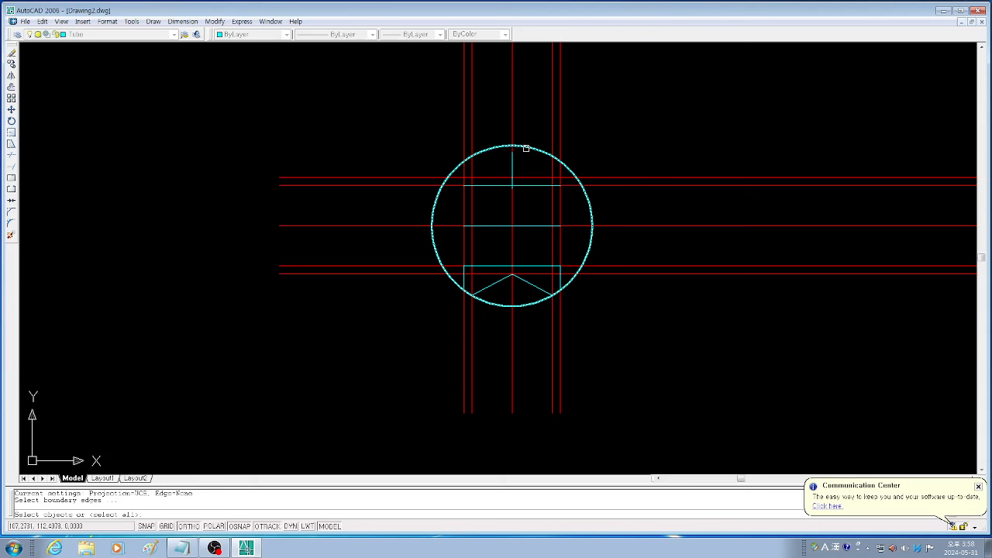
left_click(526, 148)
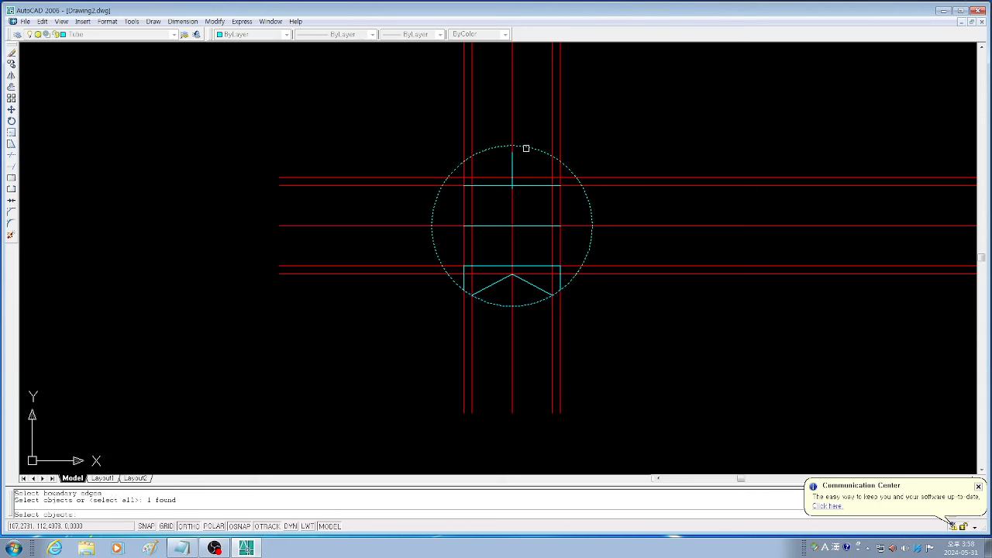
key("Return")
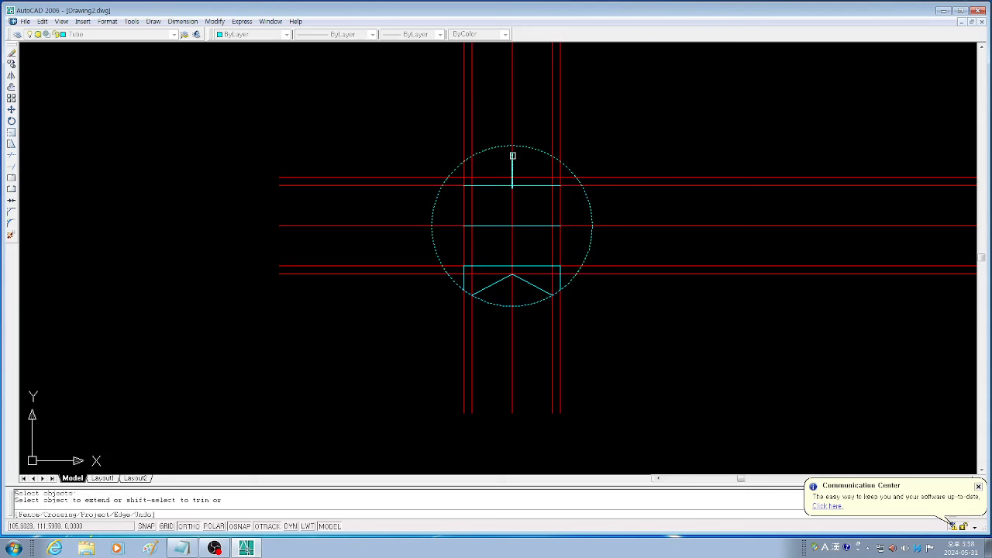
left_click(512, 156)
key("Return")
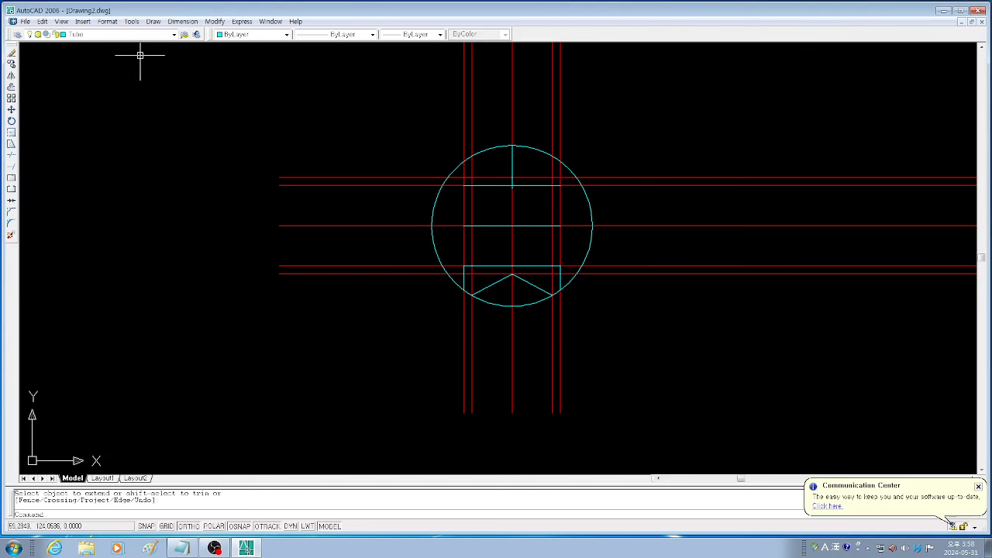
Set the current object colour to index colour 8
left_click(233, 35)
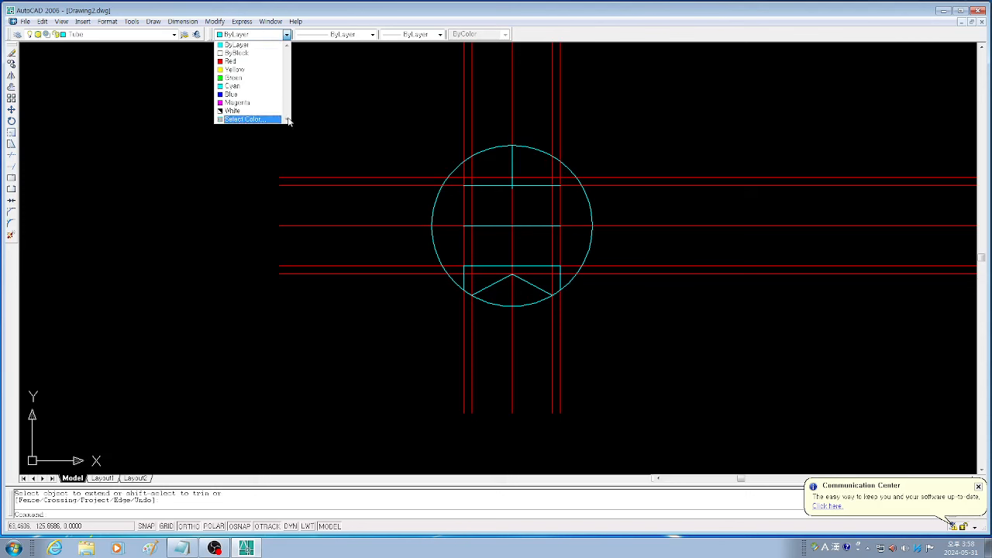
left_click(238, 120)
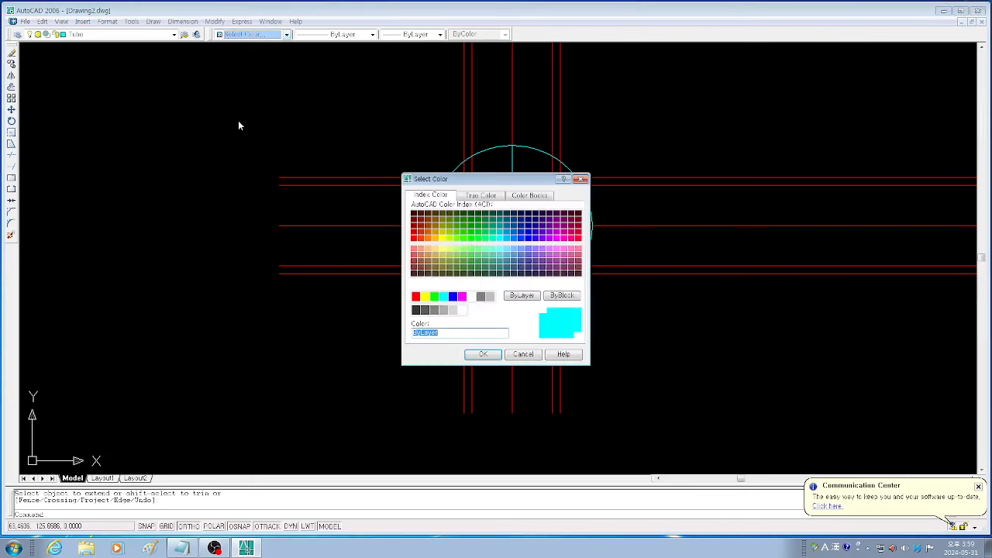
left_click(481, 297)
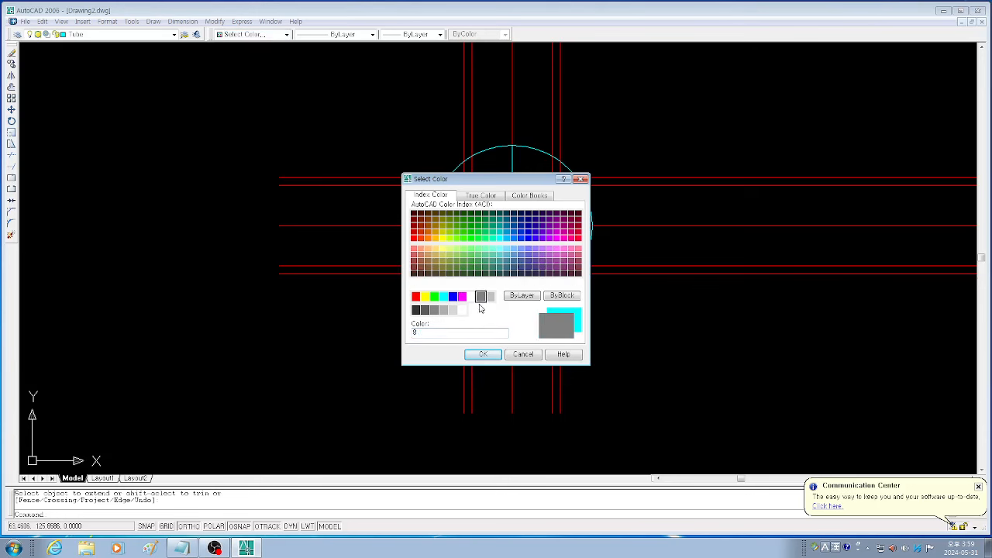
left_click(481, 355)
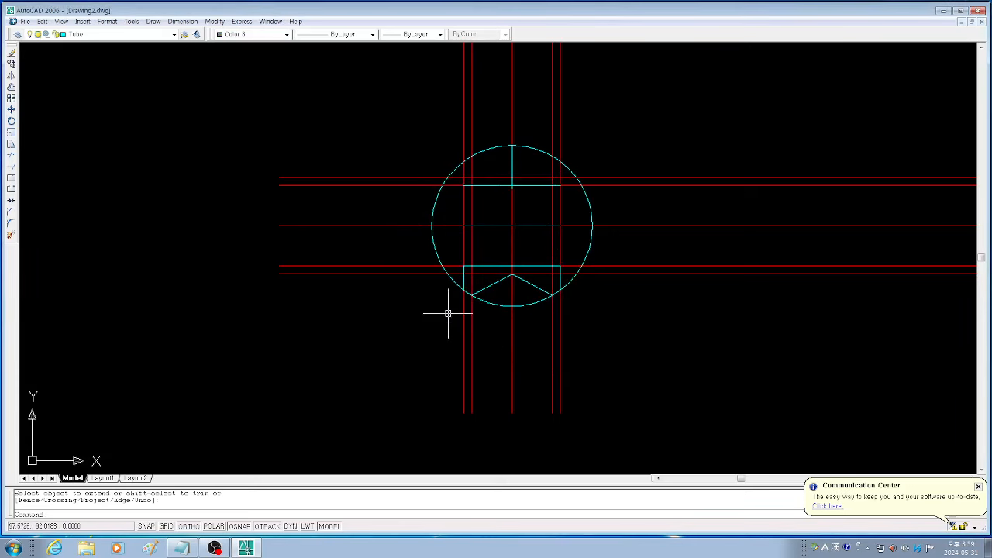
Draw a line along the horizontal centre line from the outer left vertical line to the circle's left quadrant
left_click(429, 228)
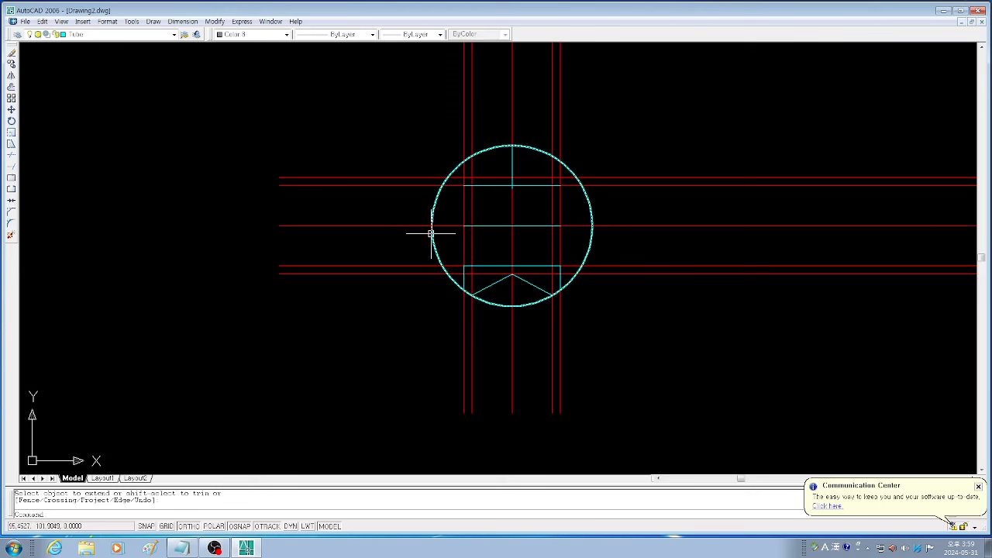
key("Escape")
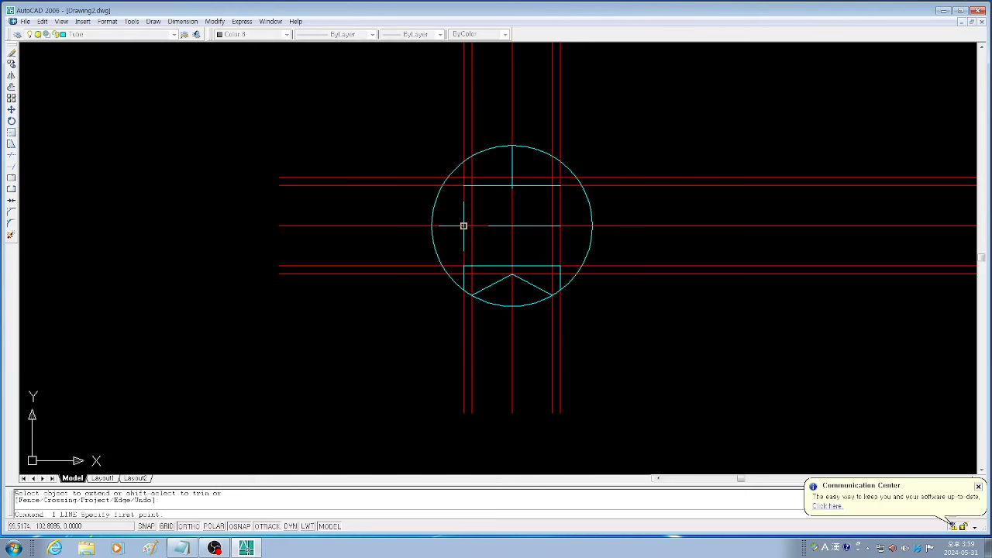
type("l")
key("Return")
left_click(431, 225)
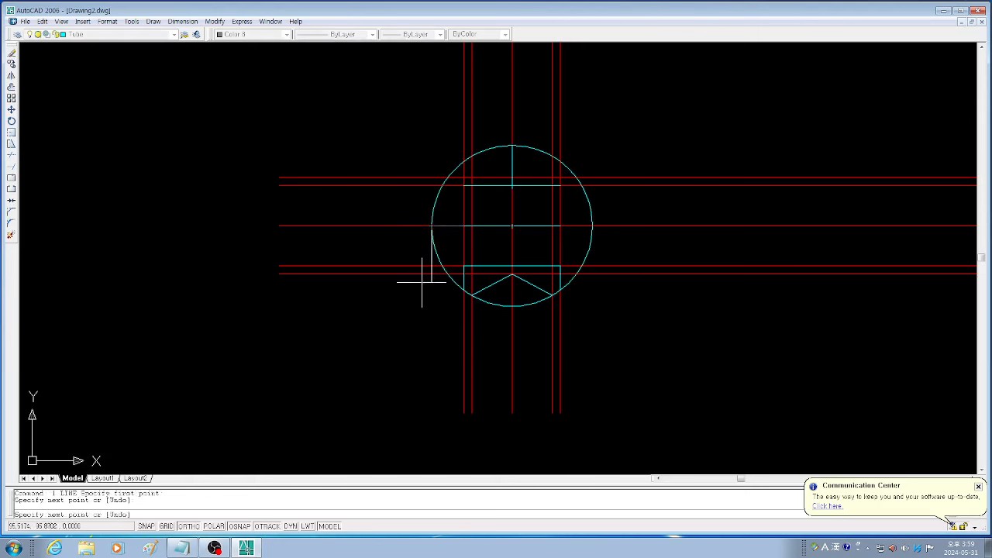
key("Return")
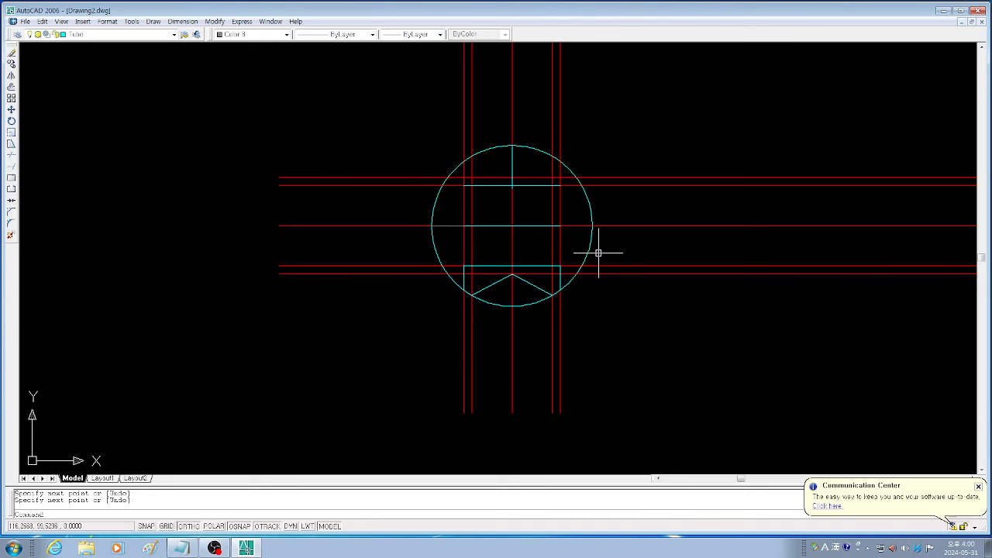
Offset the circle outward by 0.2
type("o")
key("Return")
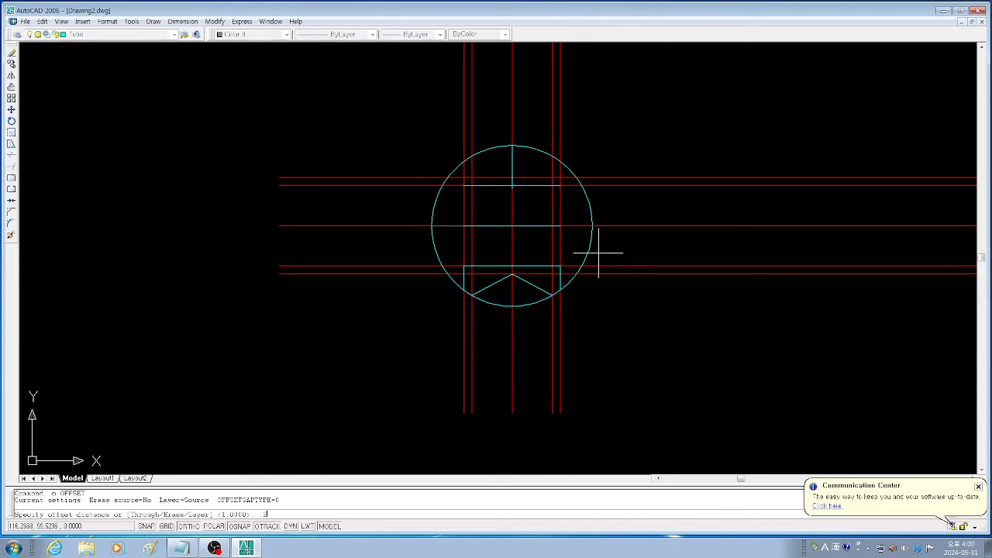
type("2")
key("Return")
left_click(594, 246)
left_click(615, 243)
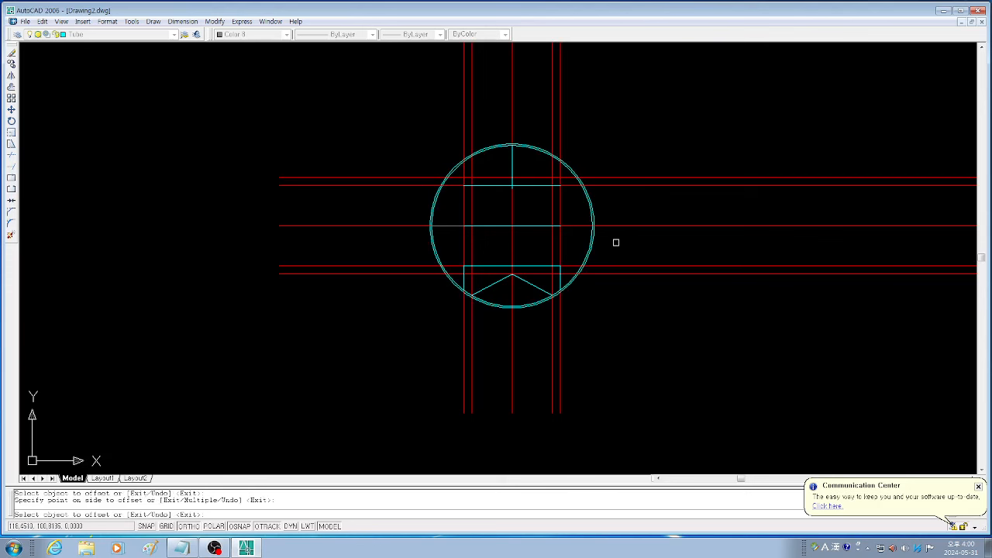
key("Return")
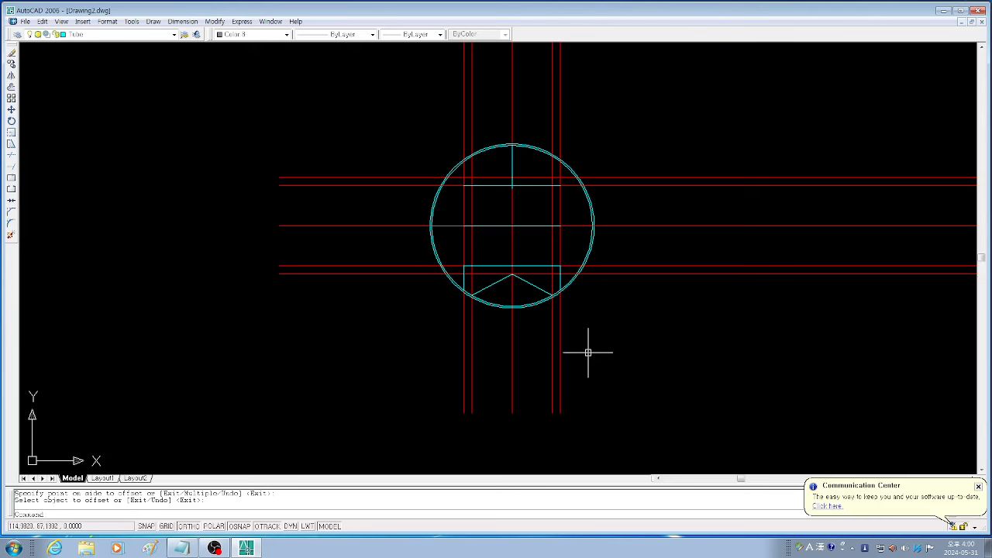
Erase the outer offset circle, keeping the original circle
scroll(581, 244, "up", 3)
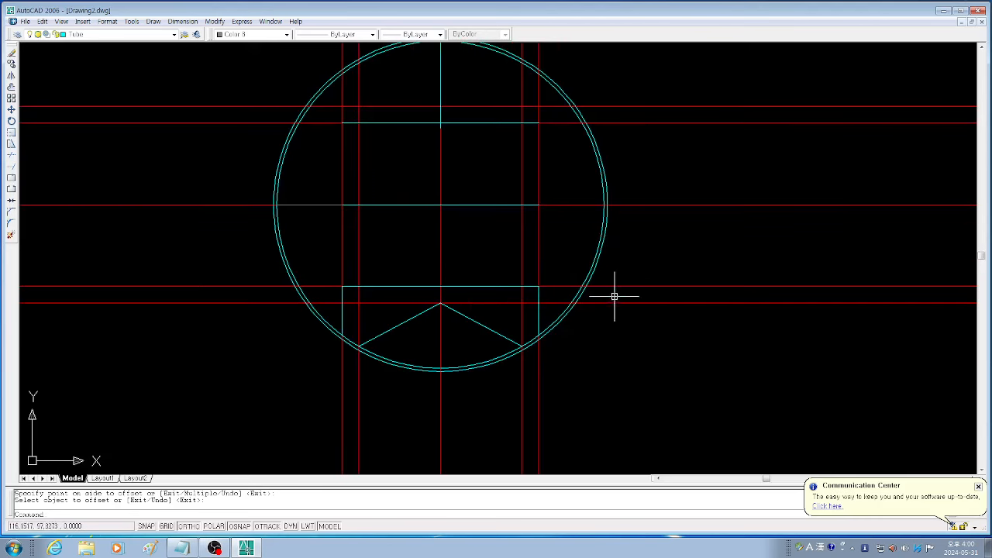
type("e")
key("Return")
left_click(605, 238)
key("Return")
Offset the tube circle outward by 0.1
type("o")
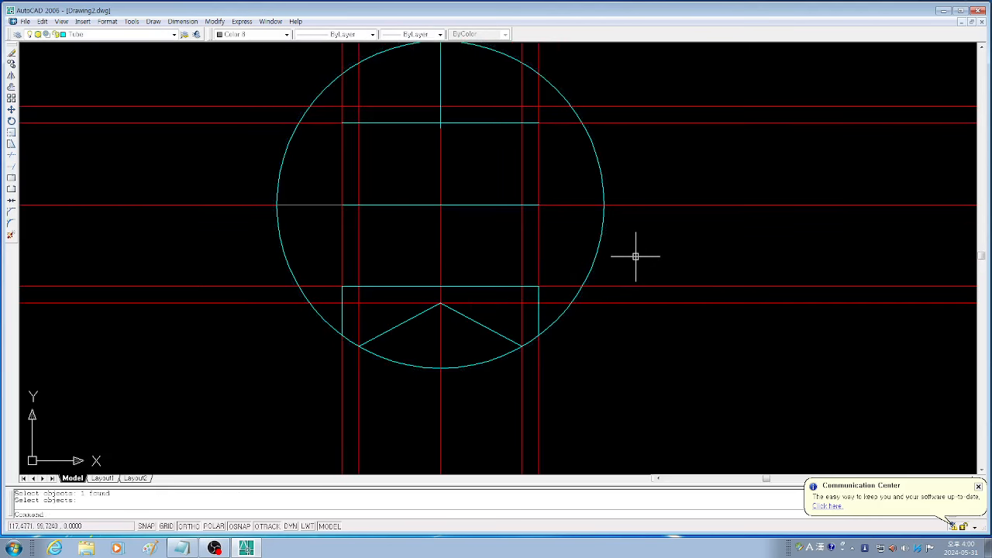
key("Return")
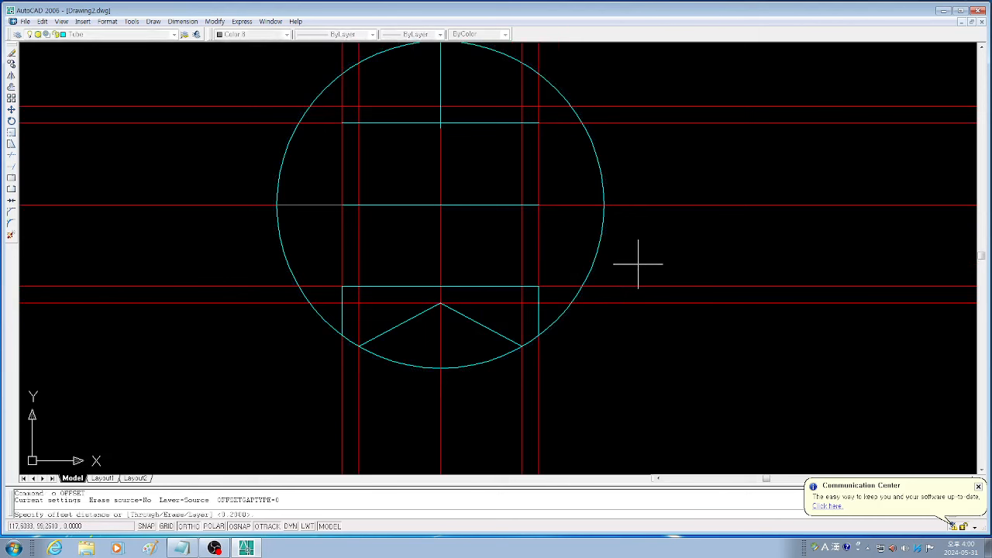
type("3")
key("Return")
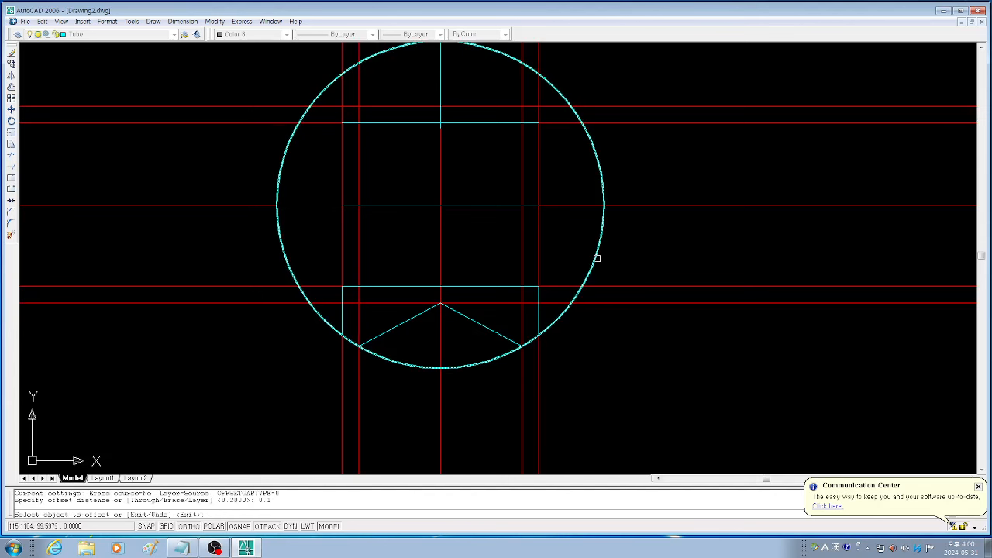
left_click(597, 256)
left_click(600, 264)
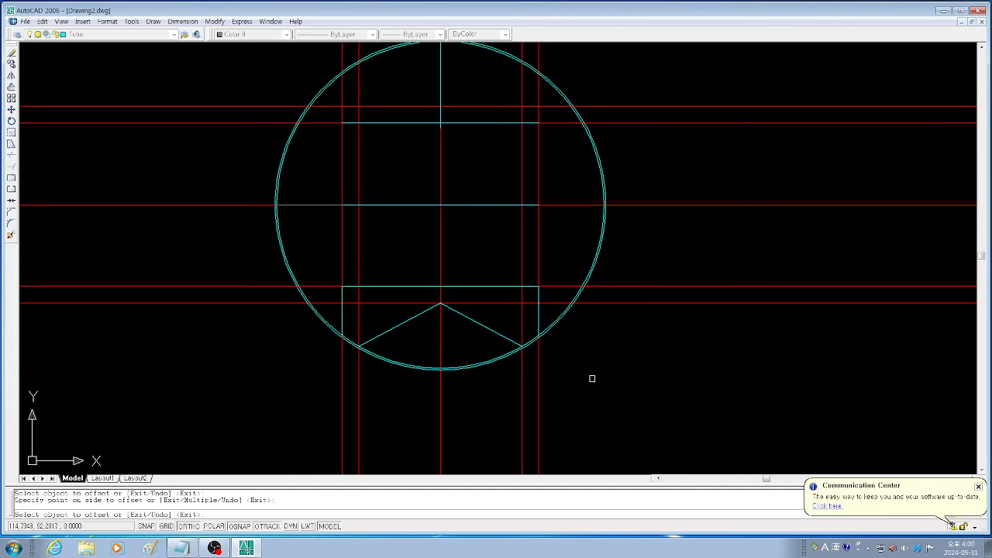
key("Return")
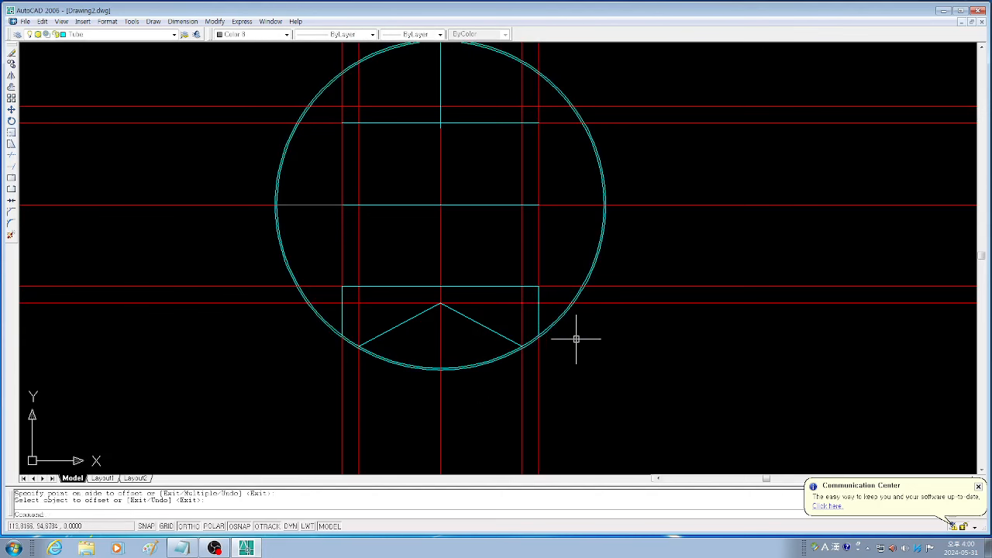
Erase the 0.1 offset circle, keeping the original circle
type("e")
key("Return")
left_click(598, 259)
key("Return")
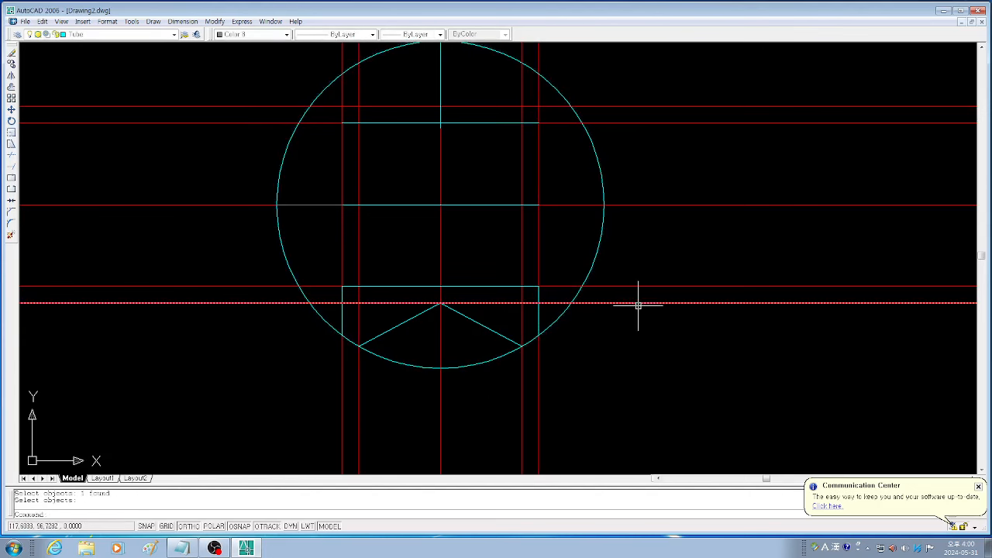
Offset the tube circle outward by 0.05
type("o")
key("Return")
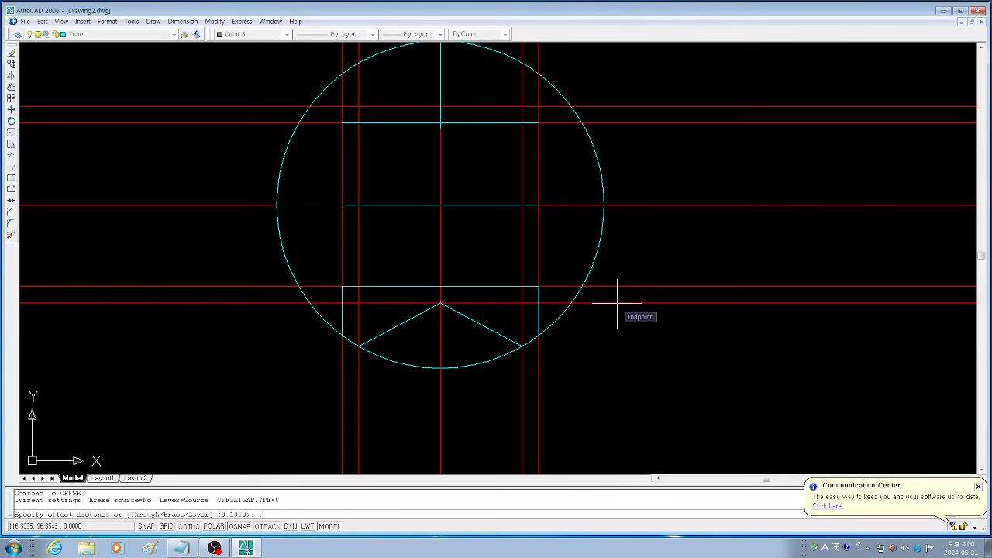
type(".05")
key("Return")
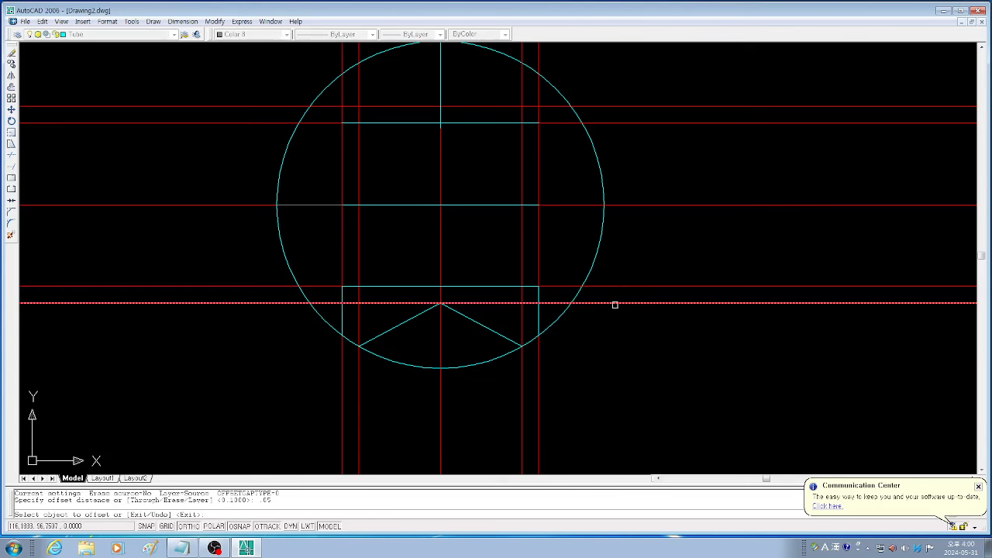
left_click(593, 266)
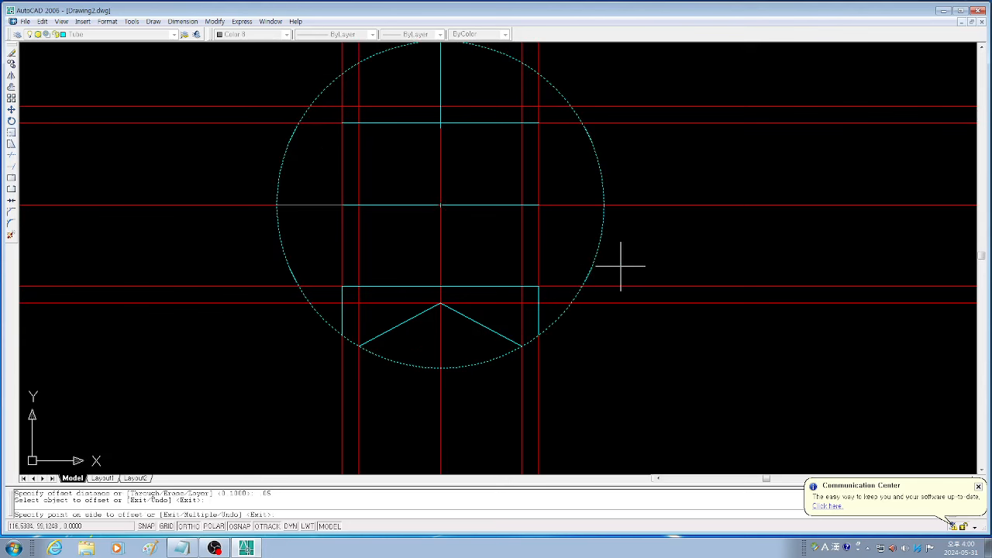
left_click(627, 266)
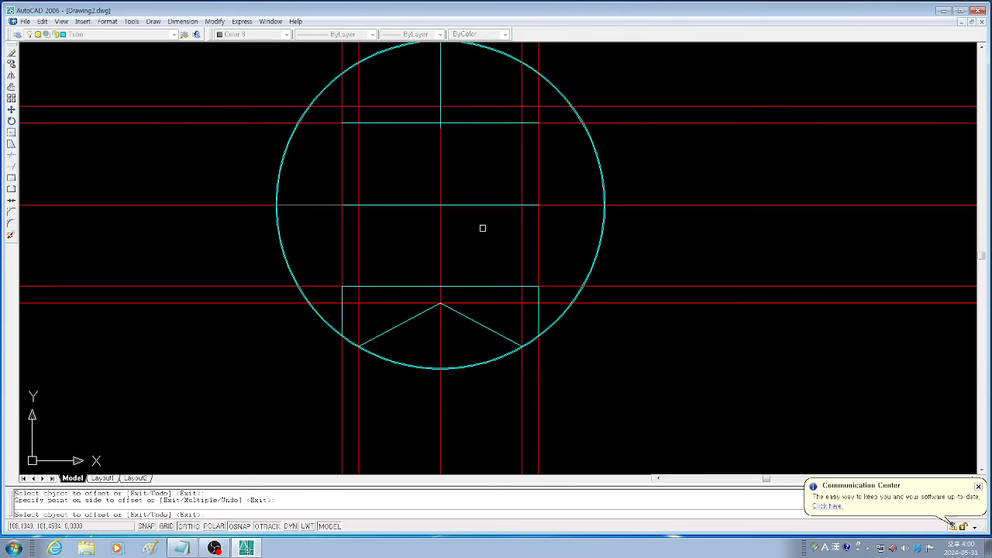
key("Escape")
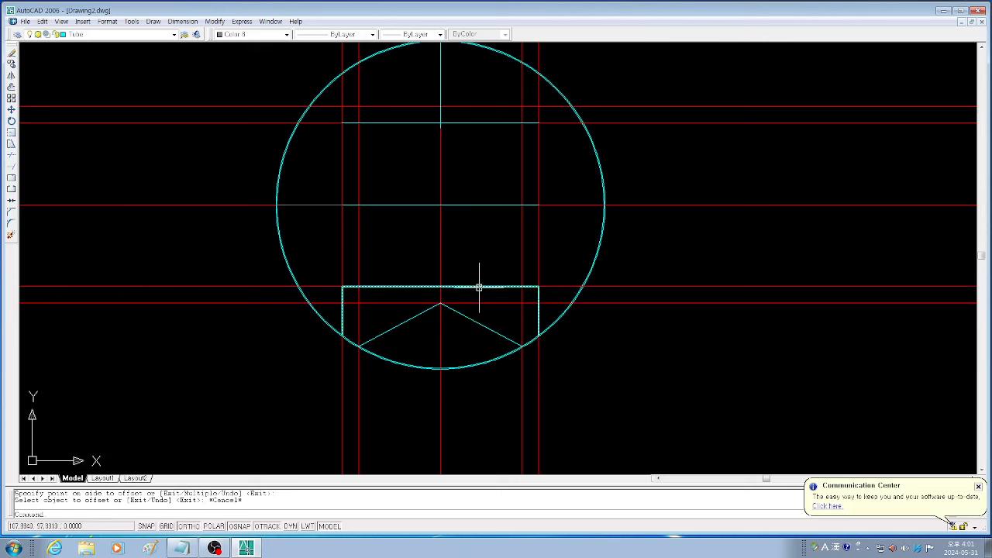
Erase the lower rectangular notch outline, the middle and upper horizontal lines between the outer verticals, and the short vertical line at the circle's top
type("e ERASE")
key("Return")
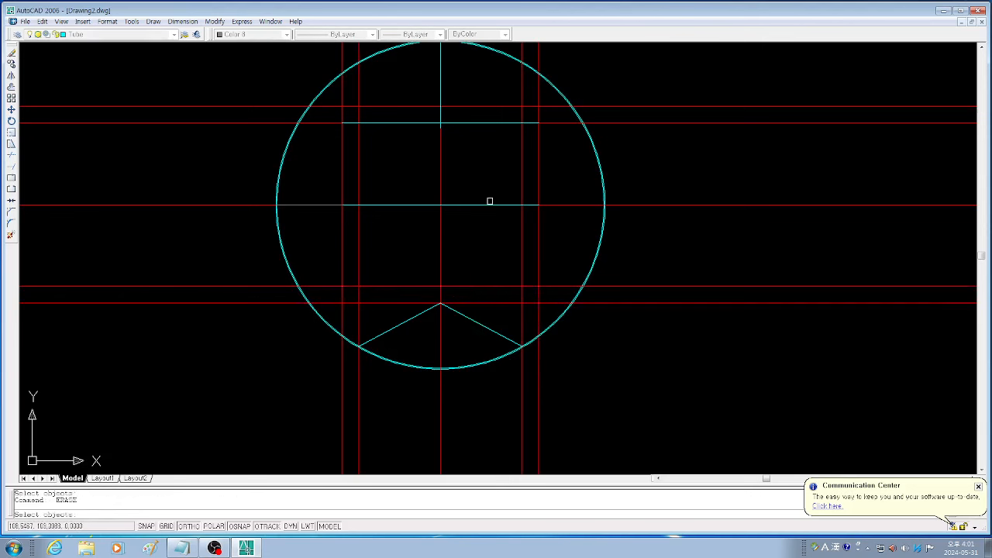
left_click(489, 205)
key("Return")
key("Return")
left_click(480, 126)
left_click(475, 152)
left_click(480, 122)
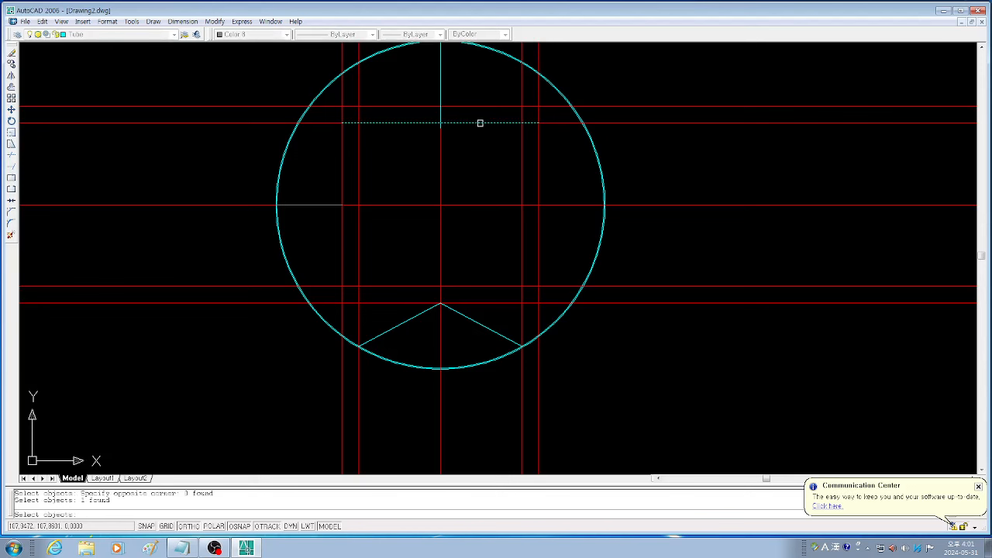
key("Return")
key("Return")
left_click(443, 80)
key("Return")
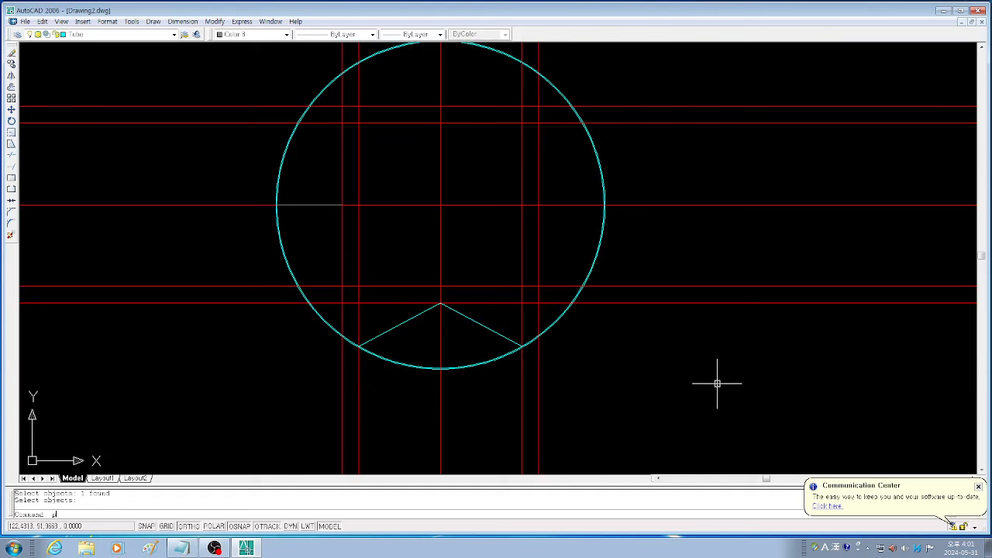
Redraw the lower rectangular notch as a 0.05 wide polyline, starting and ending where the outer vertical guides meet the circle
key("Return")
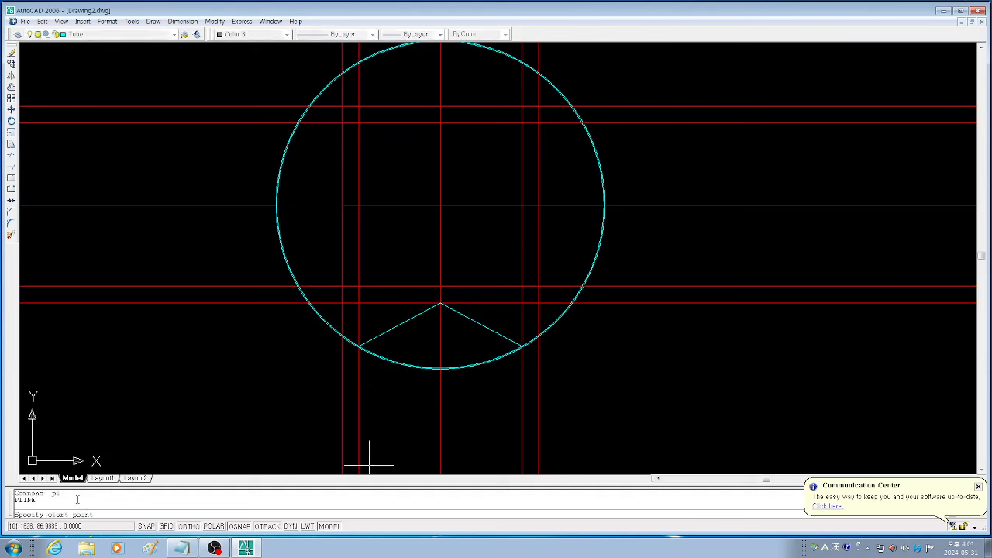
left_click(341, 337)
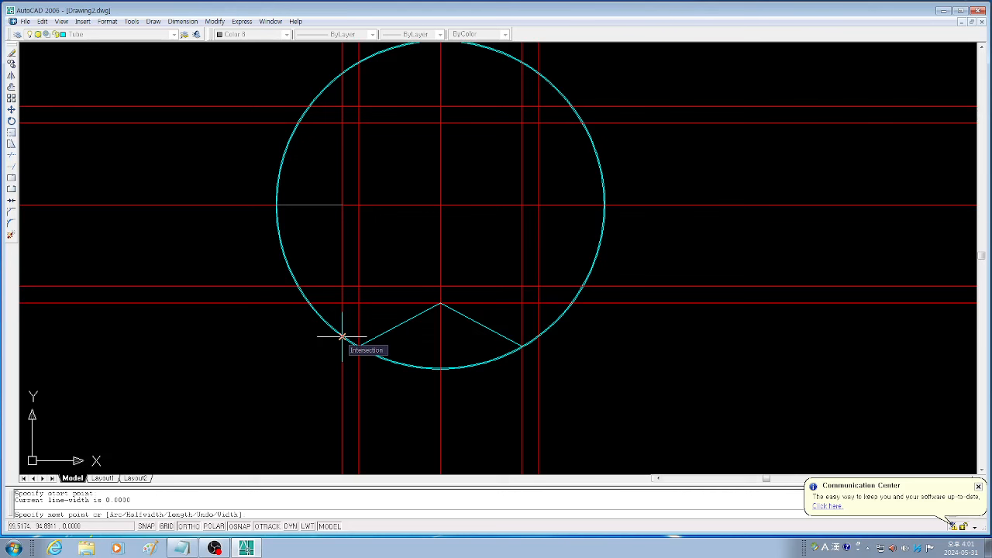
key("Return")
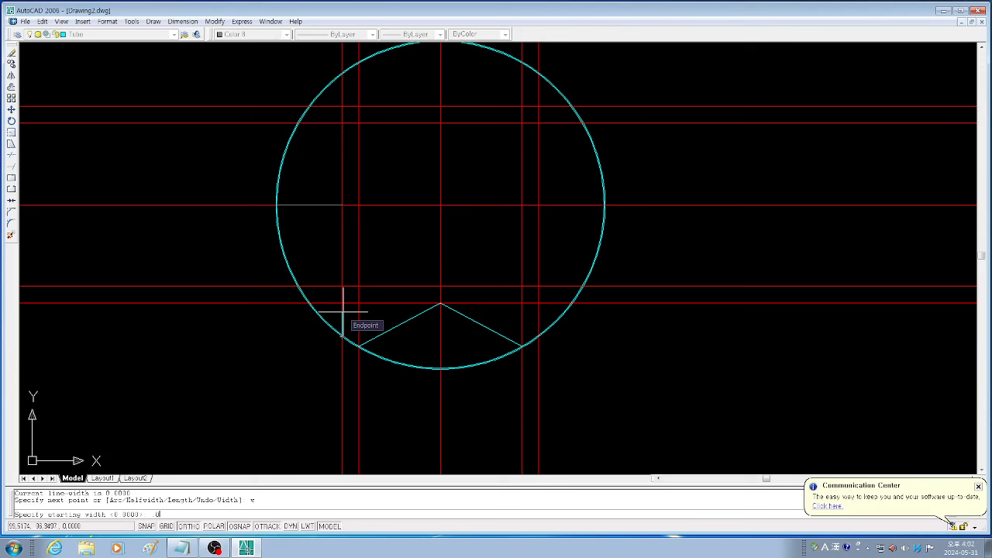
key("Return")
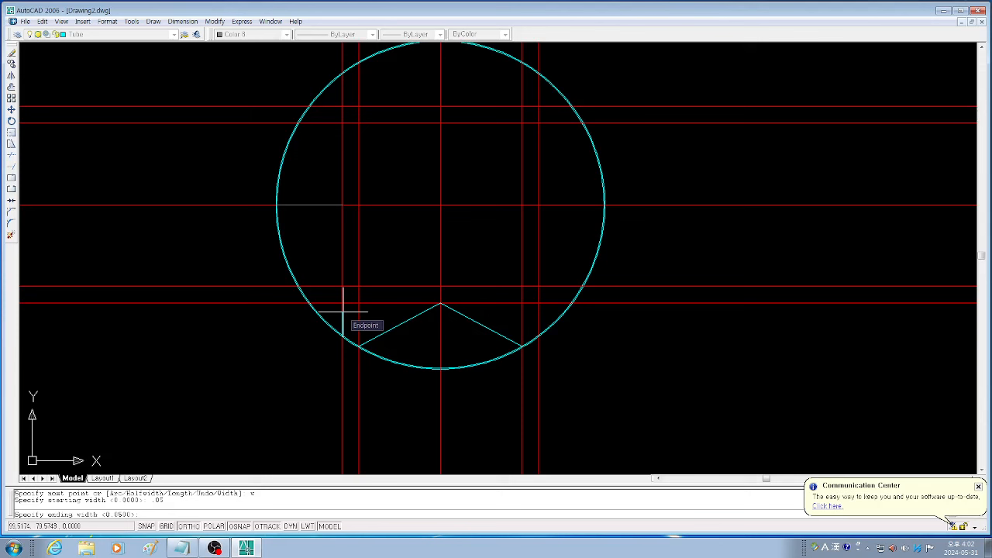
key("Return")
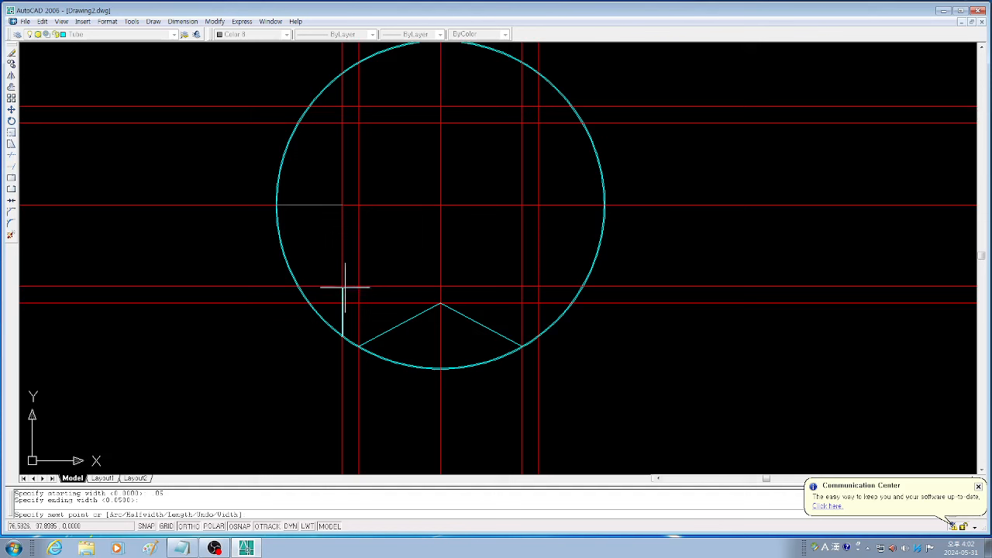
left_click(342, 287)
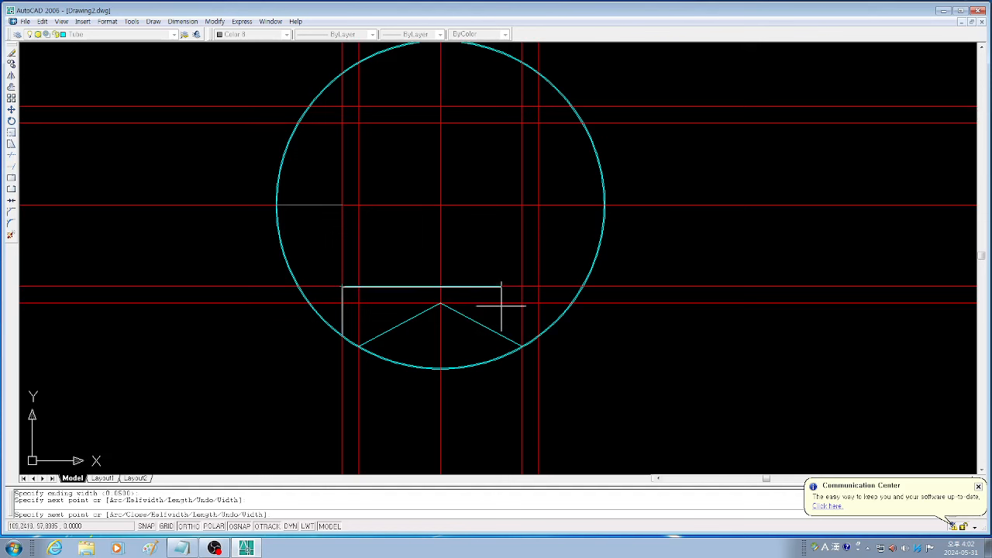
left_click(538, 287)
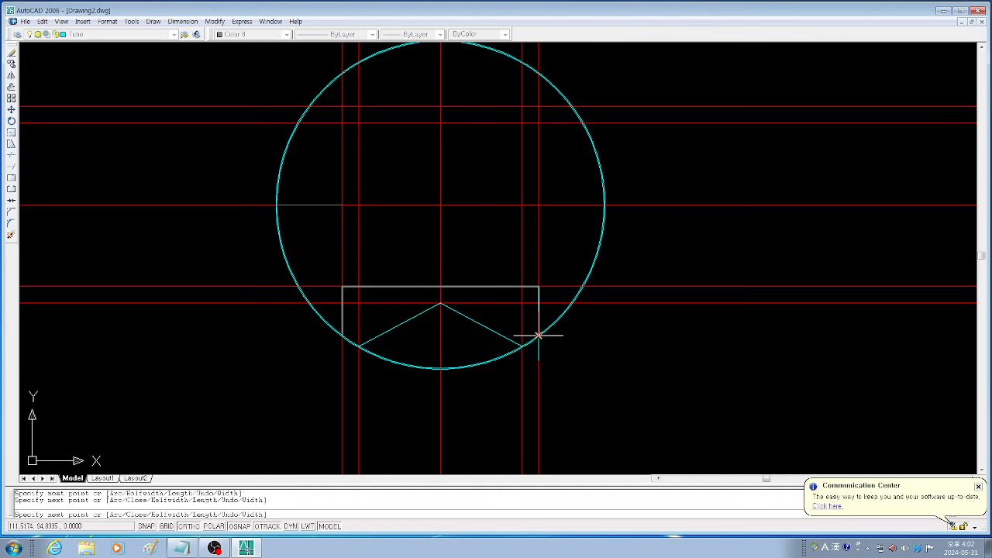
left_click(533, 338)
key("Return")
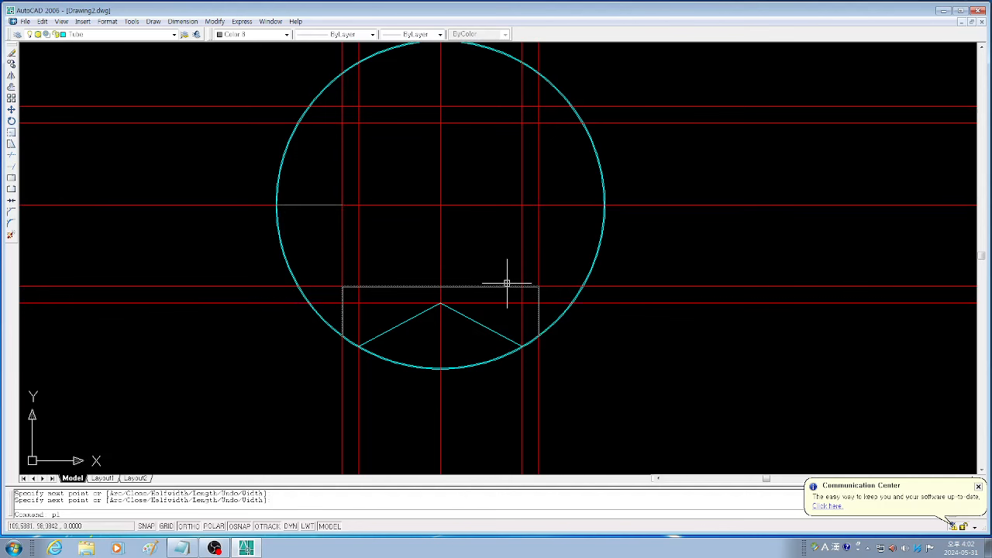
Draw a 0.05 wide polyline along the horizontal centre line between the two outer vertical guides
key("Return")
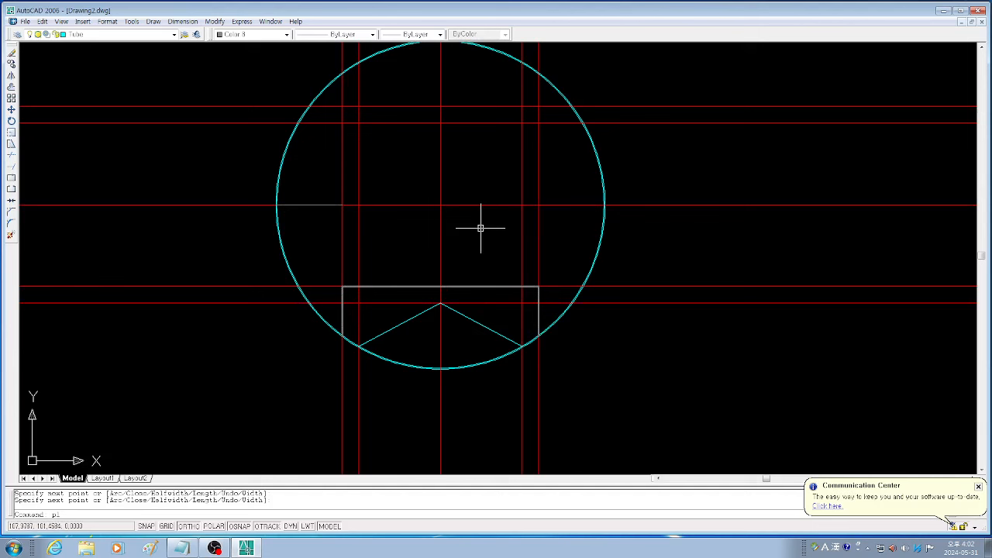
type("pl")
key("Return")
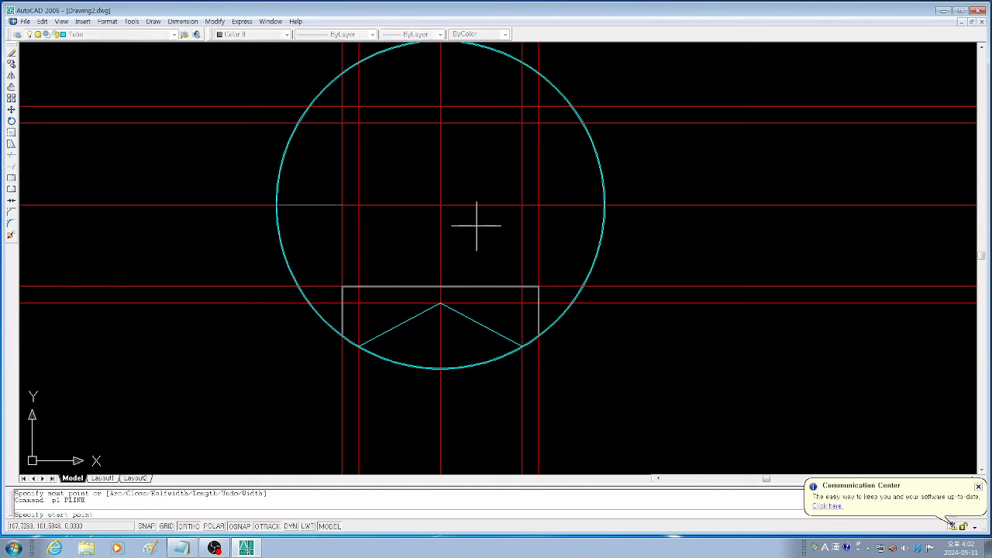
left_click(342, 206)
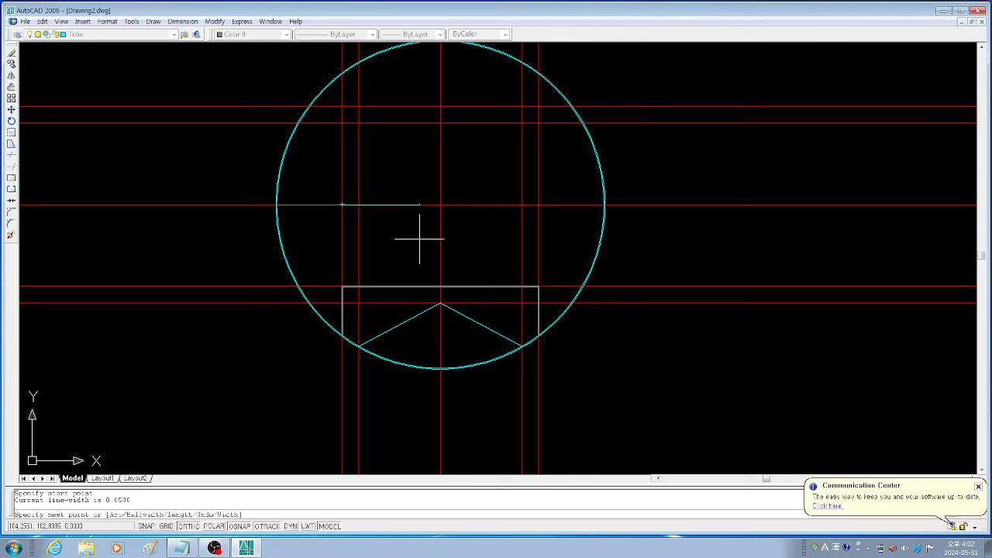
left_click(538, 204)
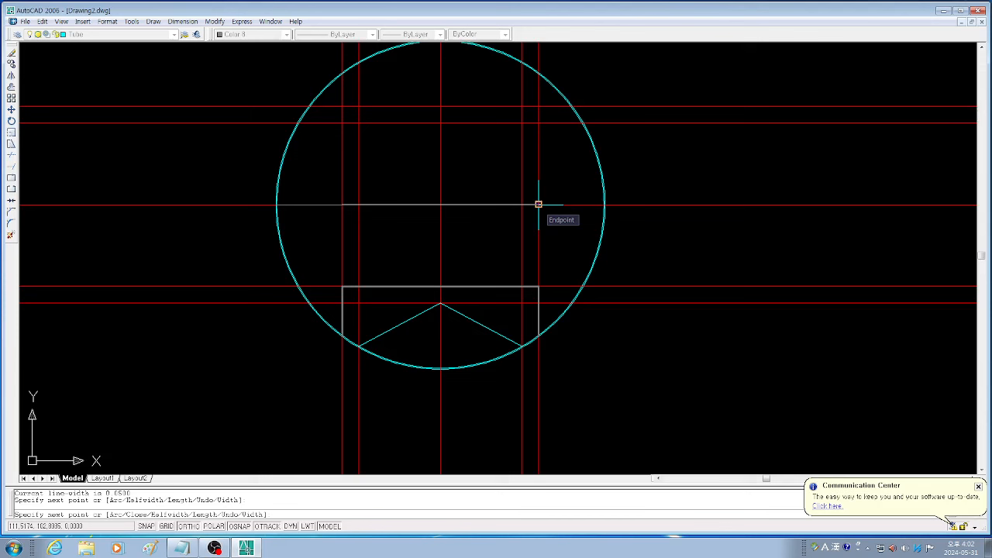
key("Return")
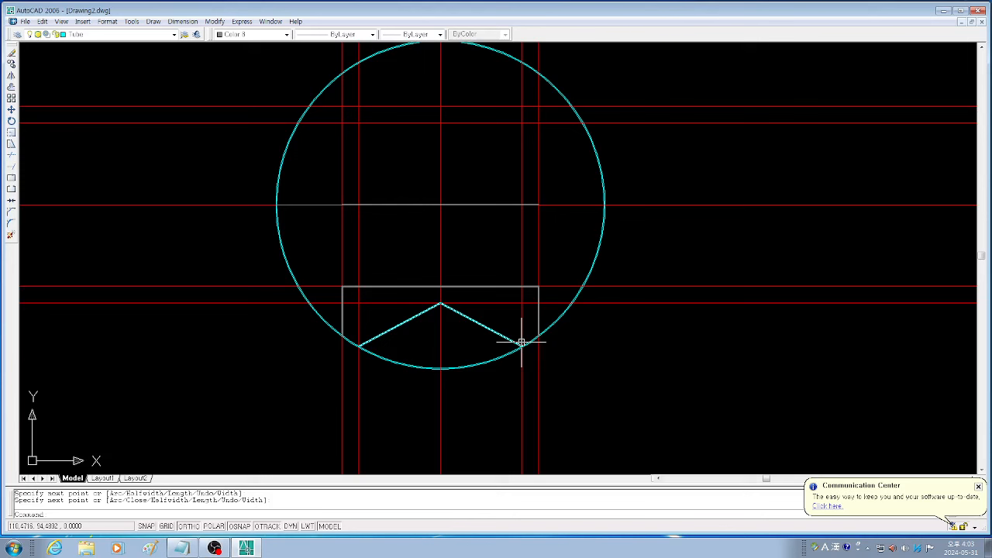
Draw a 0.05 wide polyline along the inner upper horizontal guide between the two outer vertical guides
key("Return")
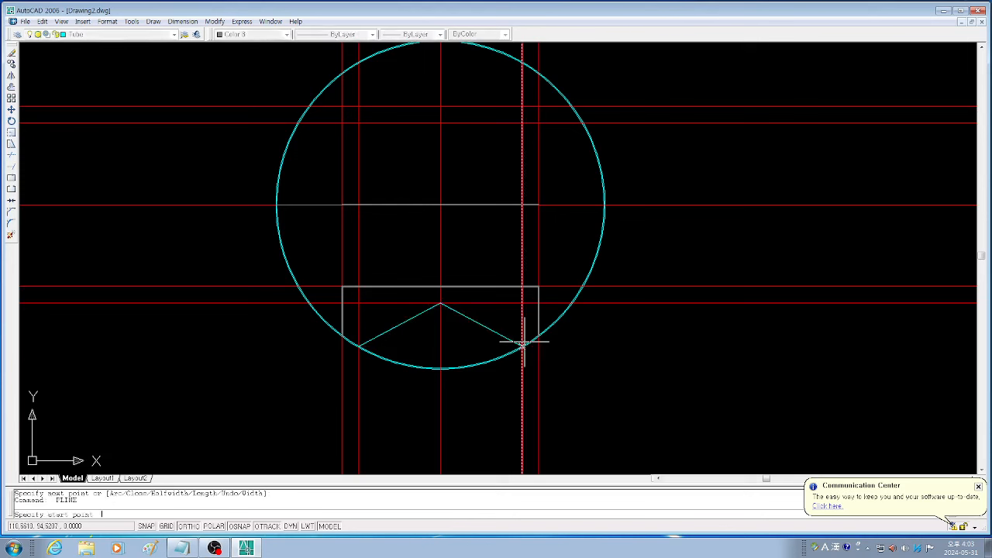
left_click(342, 123)
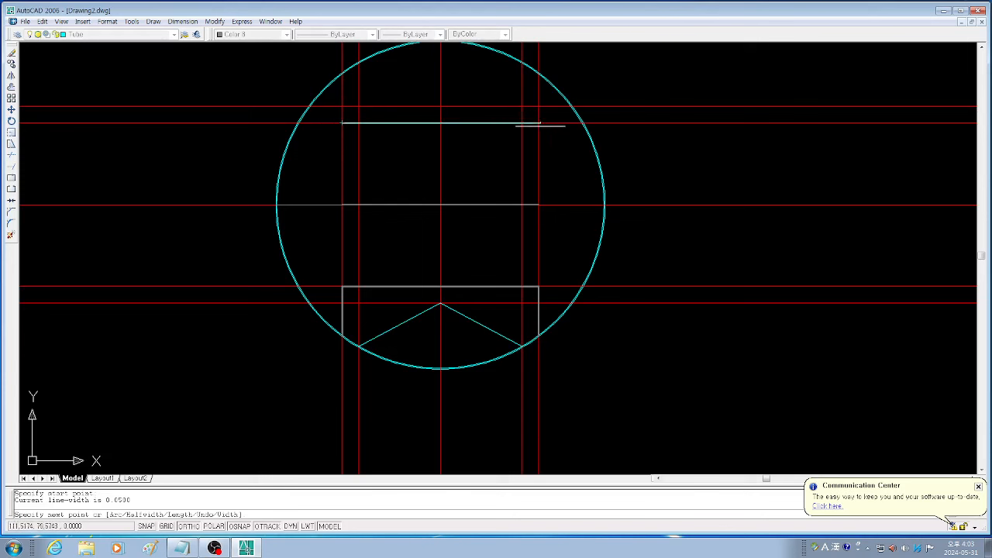
left_click(538, 122)
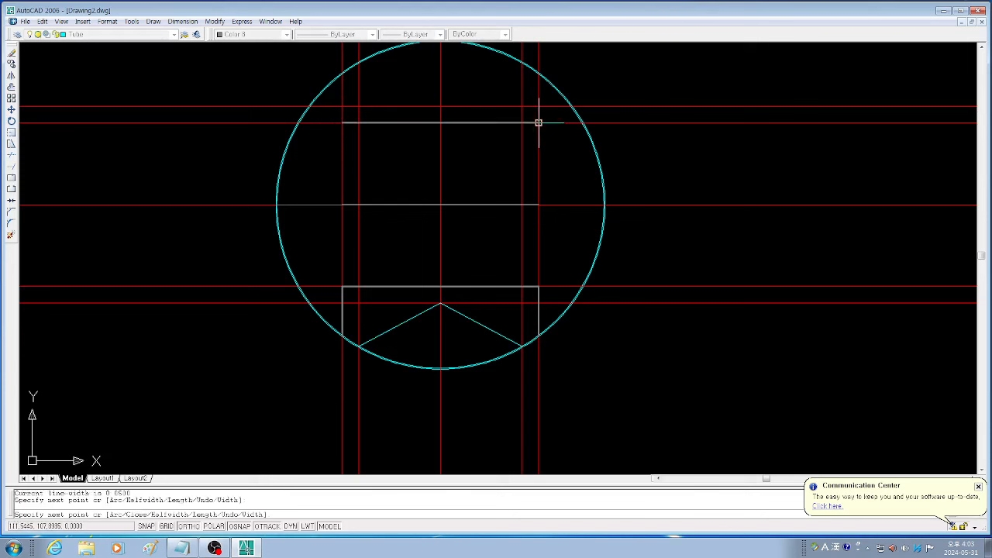
scroll(518, 137, "down", 2)
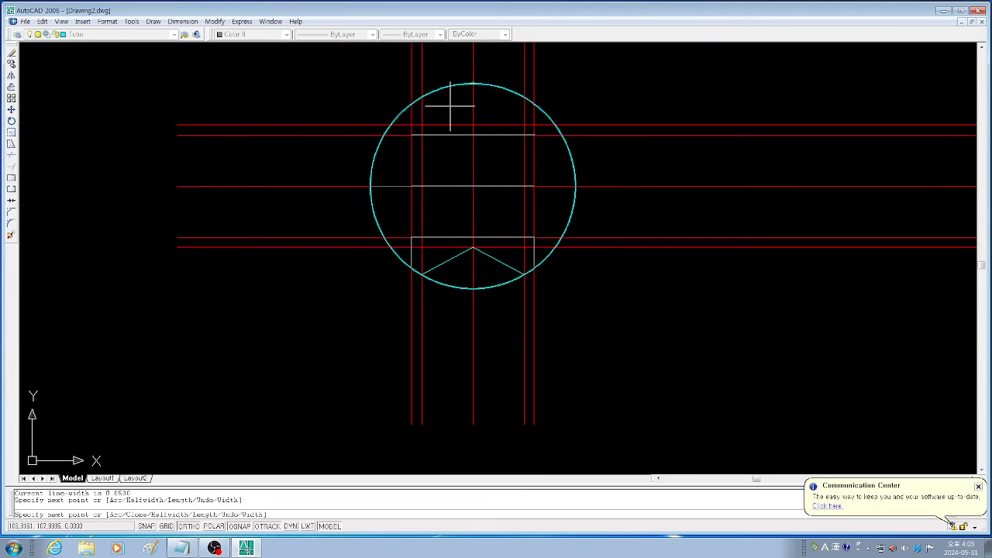
key("Return")
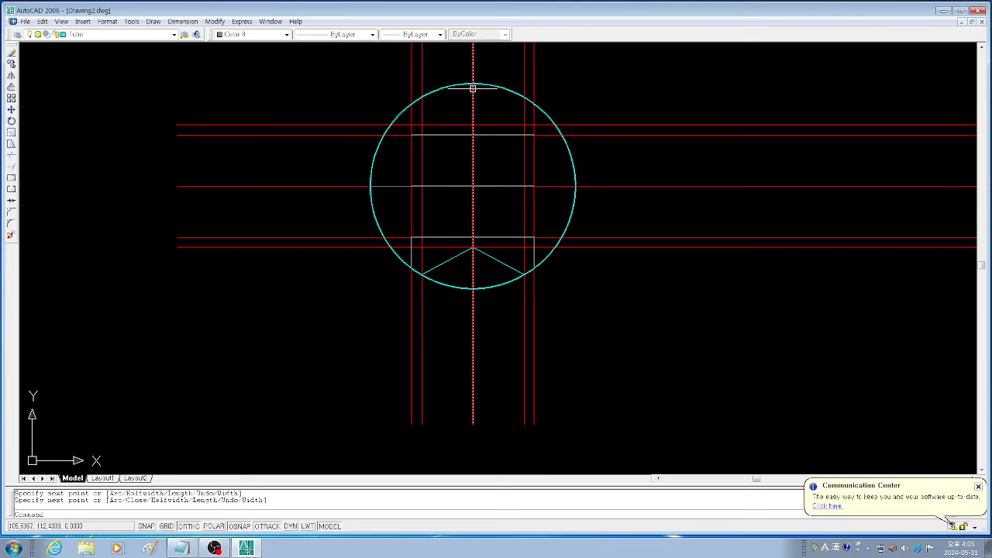
Draw a 0.05 wide vertical polyline from the circle's top along the centre line down to the upper horizontal polyline
key("Return")
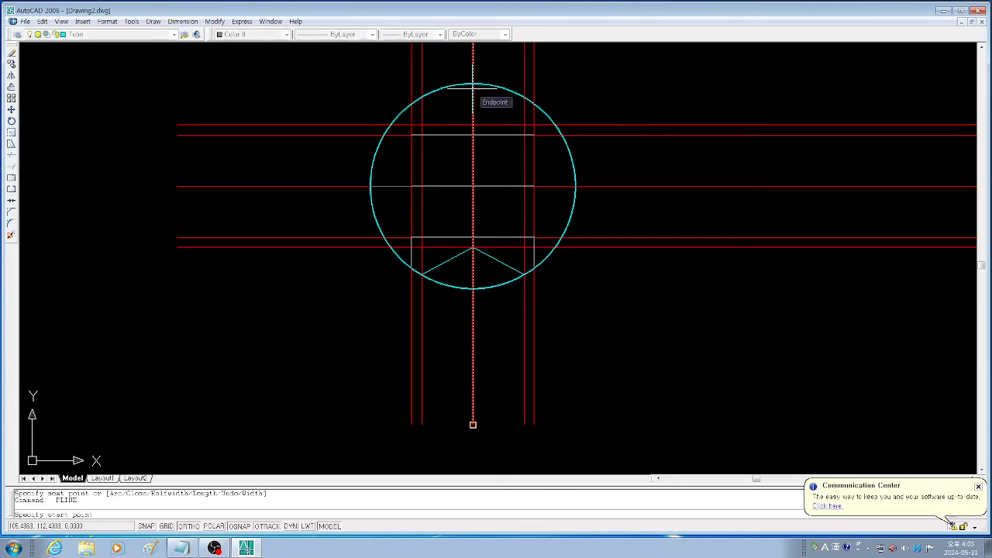
left_click(473, 84)
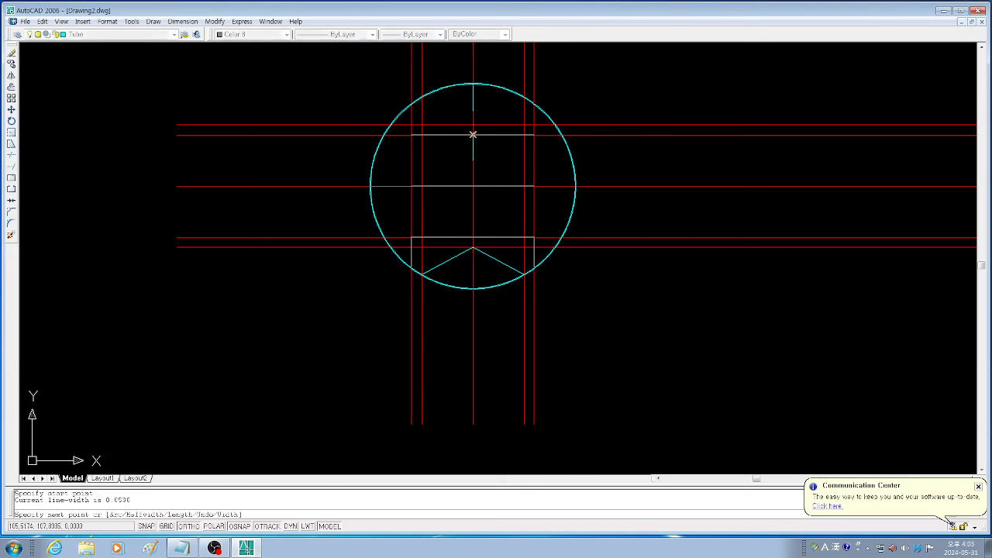
left_click(473, 135)
key("Return")
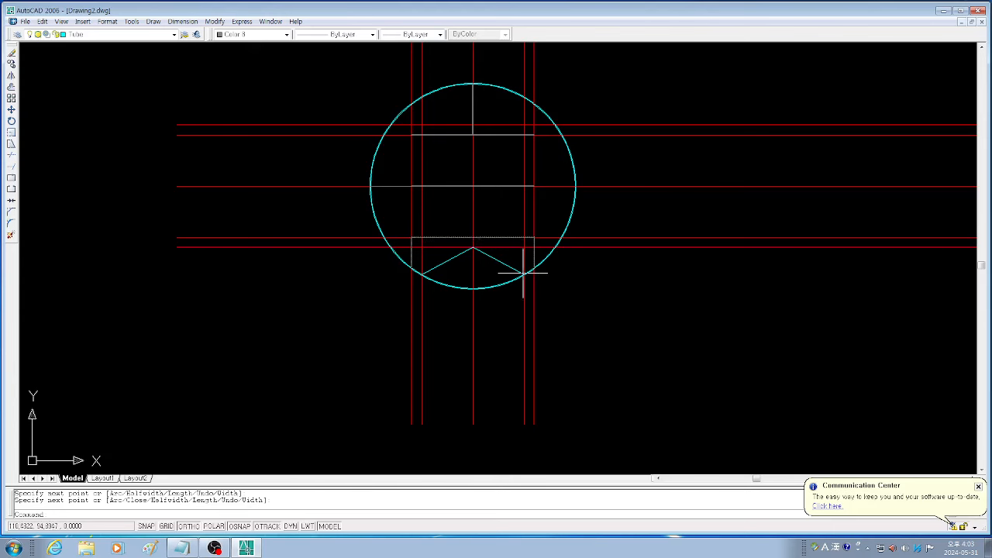
Erase the grey notch polyline and the grey inner polylines at the centre line and the upper part of the circle
type("e")
key("space")
left_click(495, 239)
key("space")
key("space")
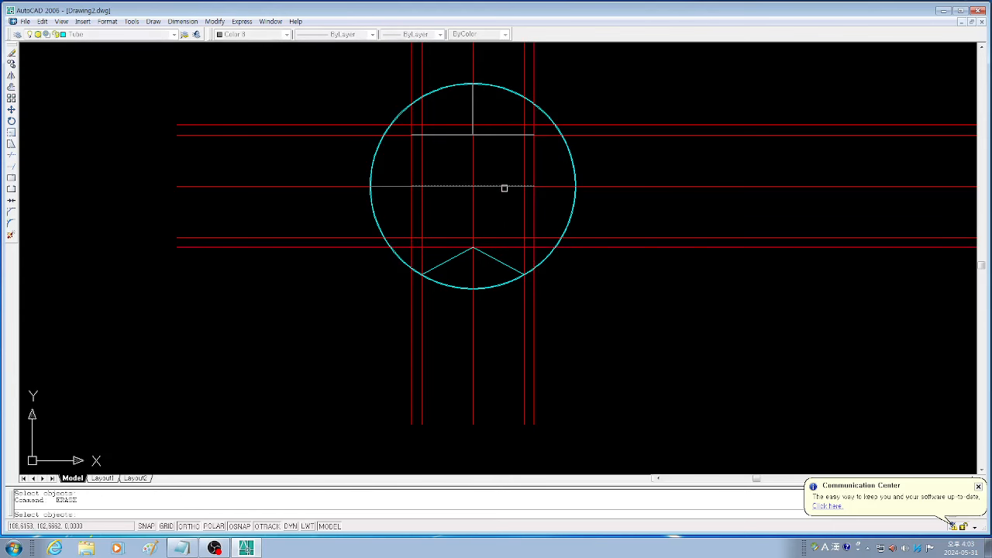
left_click(505, 186)
key("space")
key("space")
left_click(507, 136)
key("space")
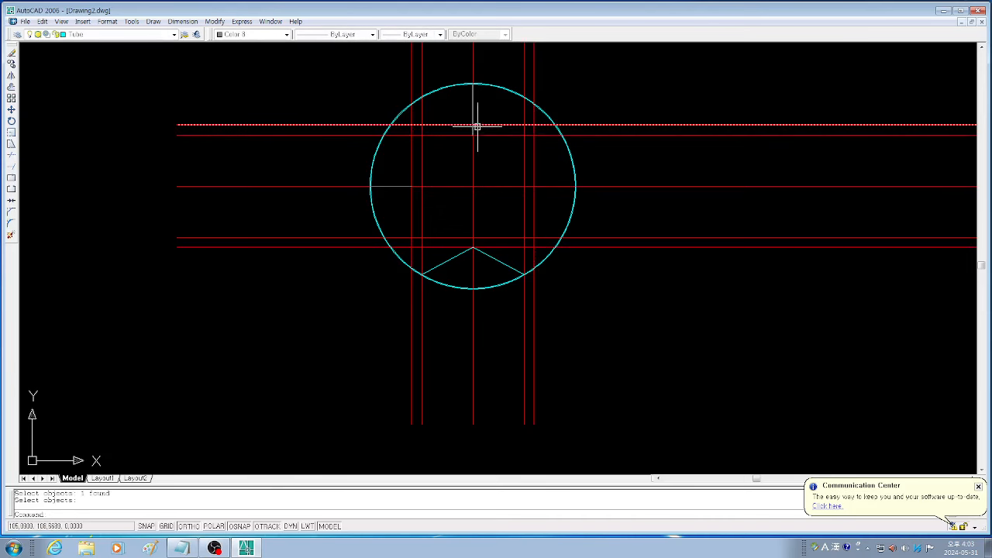
Erase the outer offset circle around the tube circle
scroll(585, 198, "up", 3)
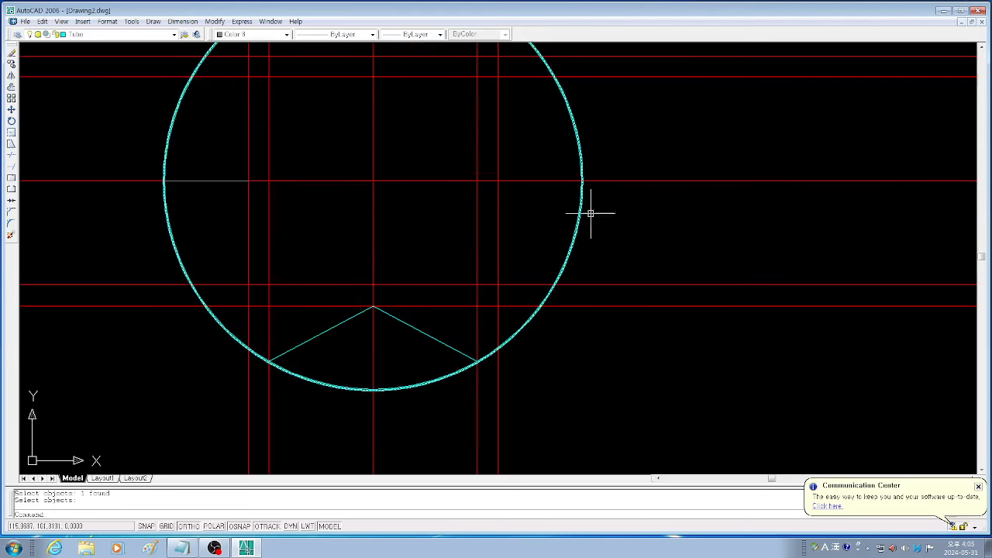
key("space")
left_click(578, 221)
key("space")
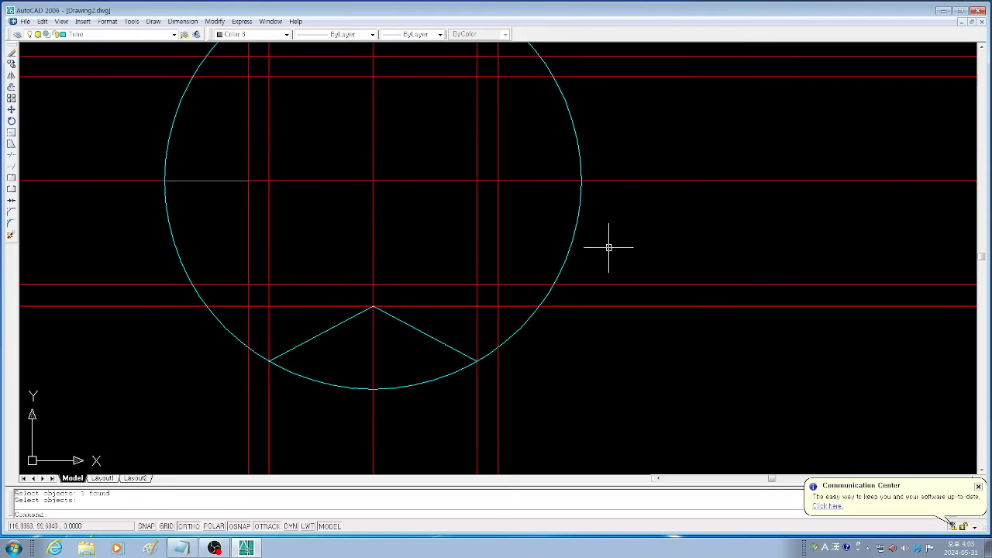
Offset the tube circle outward by 0.1
type("o")
key("space")
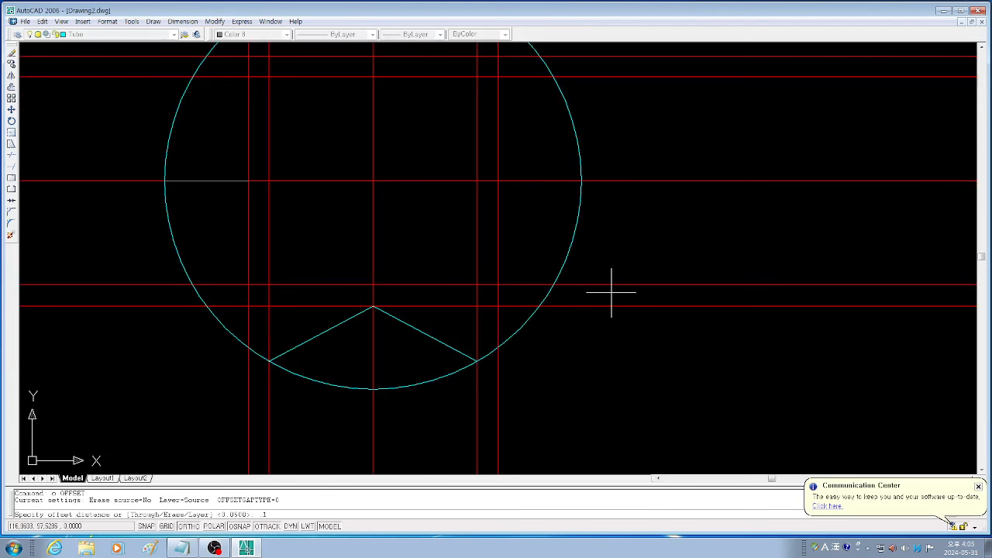
type(".1")
key("Return")
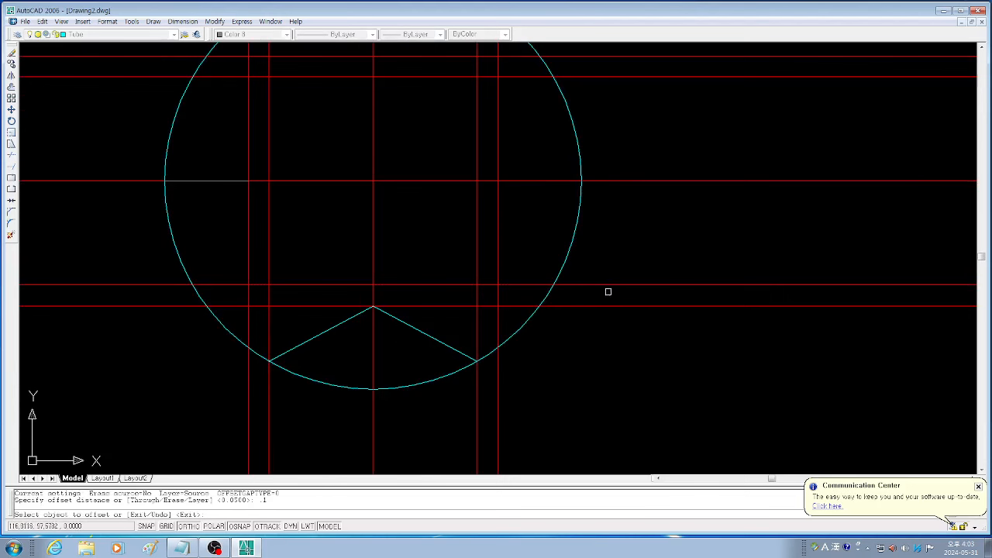
left_click(580, 220)
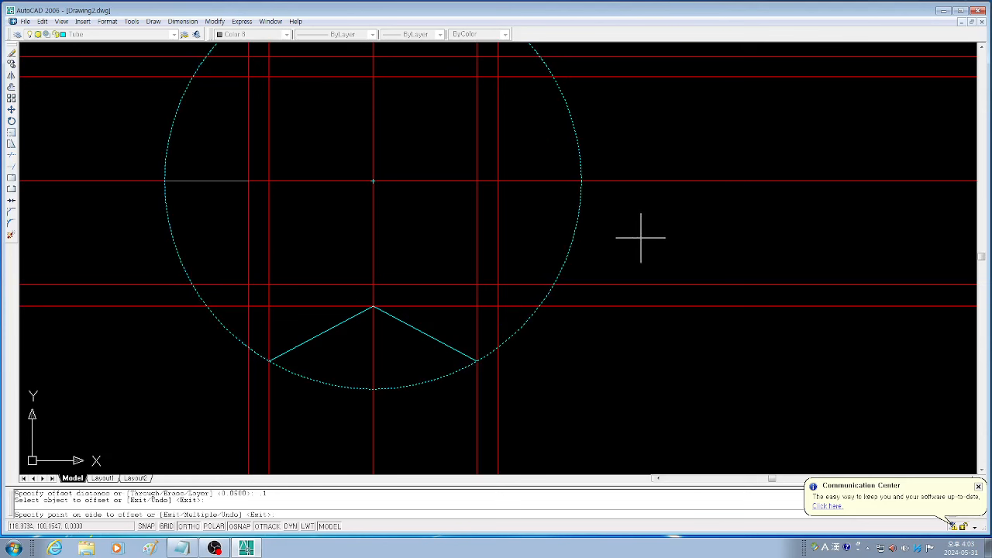
left_click(626, 235)
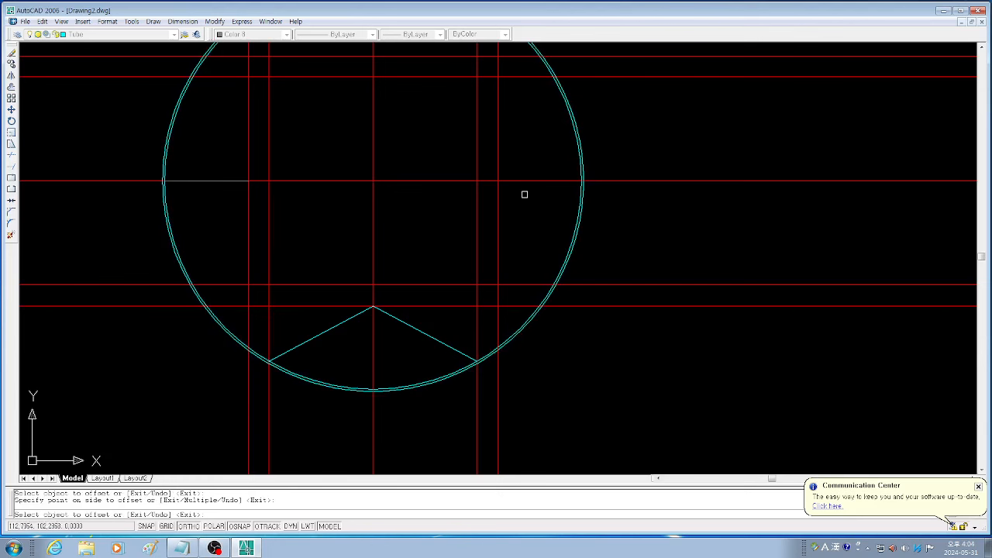
key("Escape")
key("Escape")
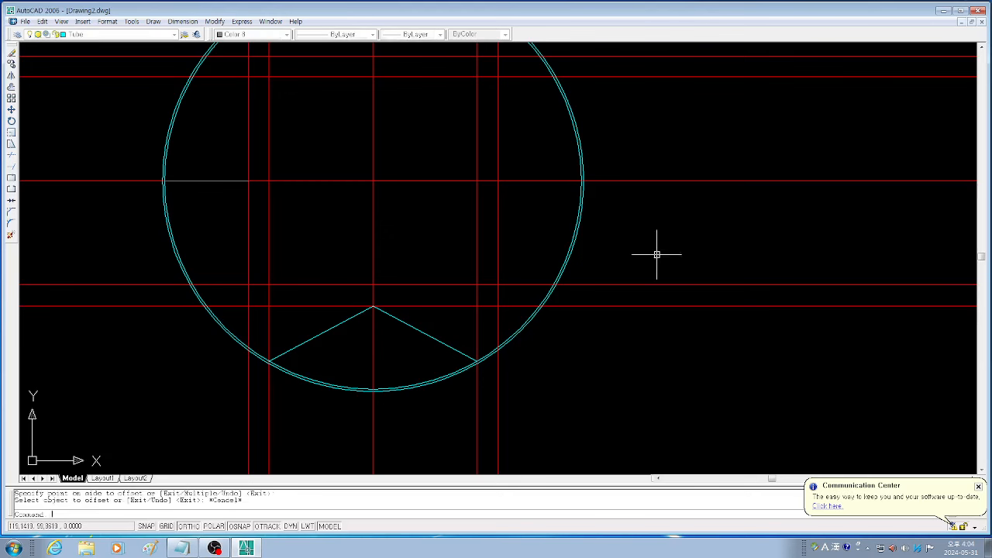
Set the current object colour to ByLayer
left_click(286, 34)
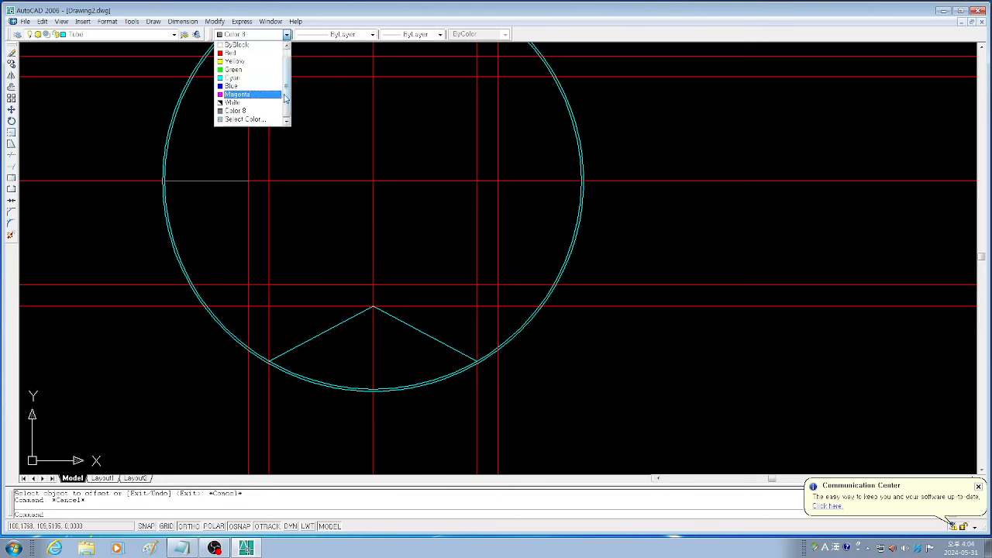
left_click_drag(286, 95, 288, 48)
left_click(229, 53)
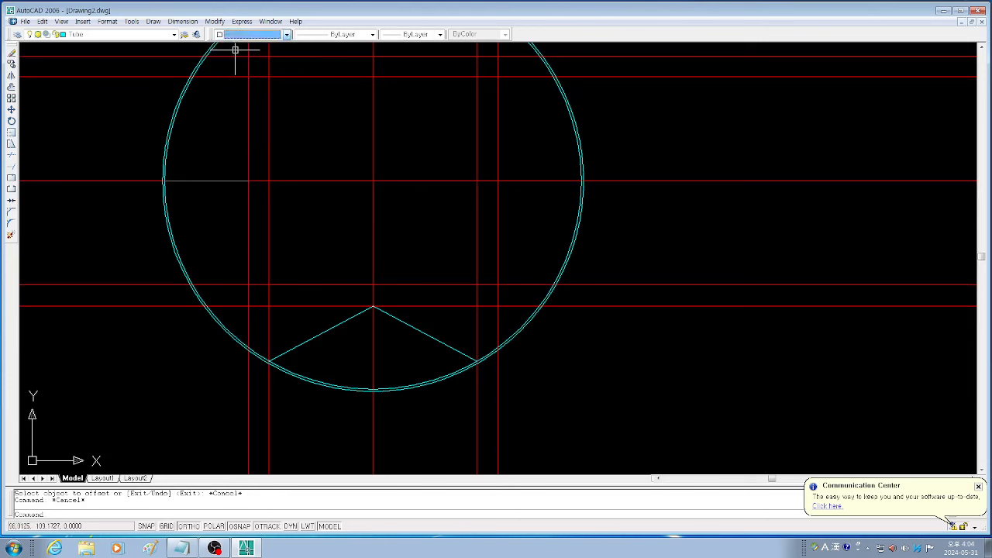
left_click(286, 34)
left_click_drag(286, 79, 287, 61)
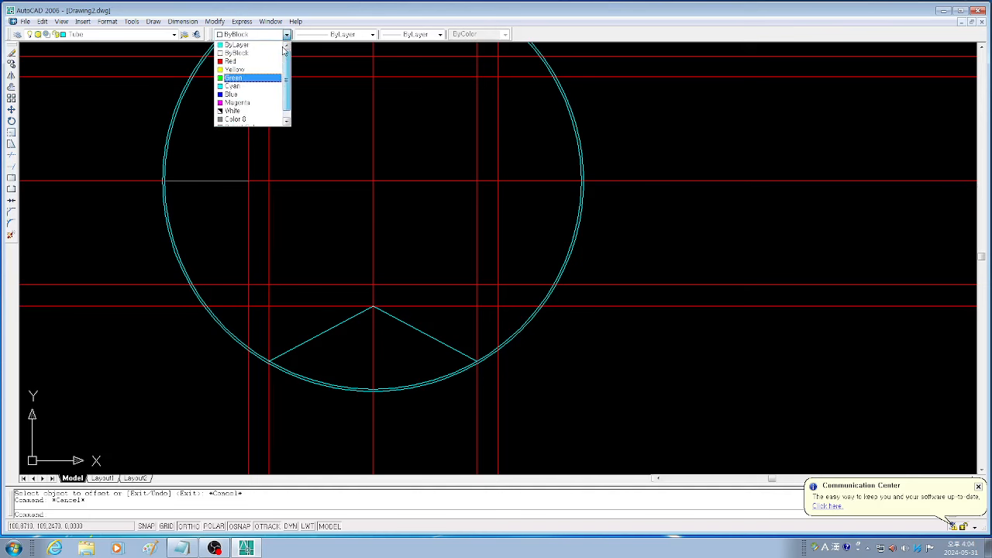
left_click(231, 46)
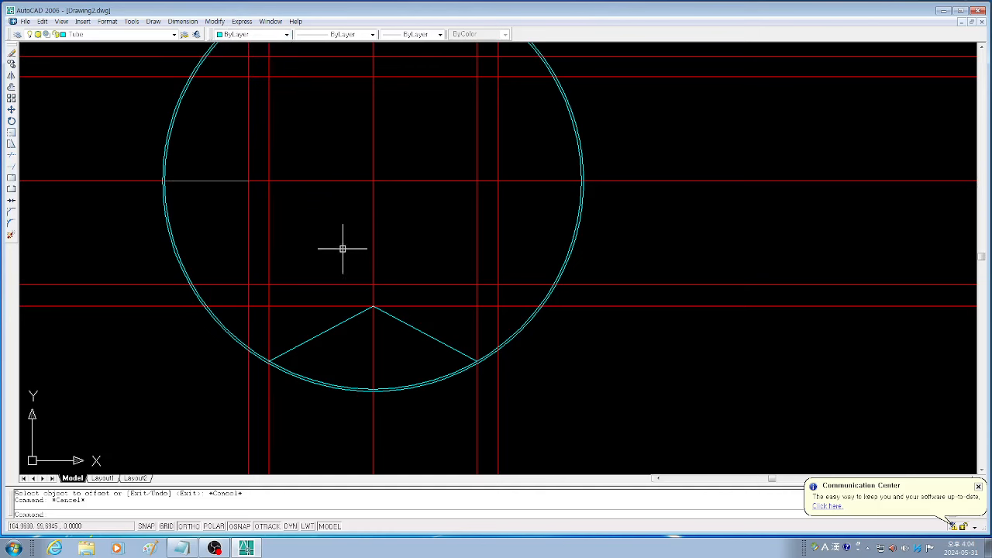
Draw the lower rectangular notch as a 0.05 wide polyline between the outer vertical guides, starting and ending at the circle
type("pl")
key("Return")
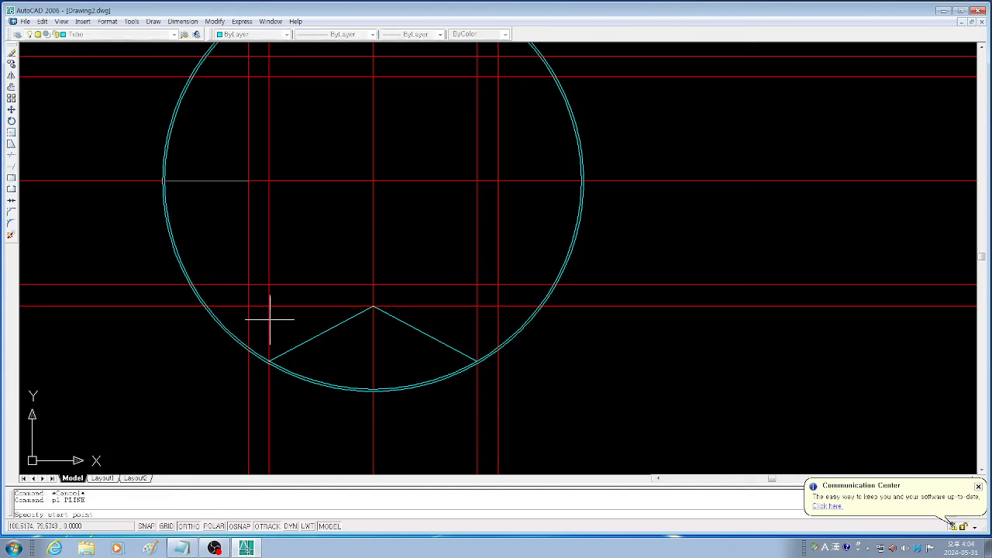
left_click(248, 350)
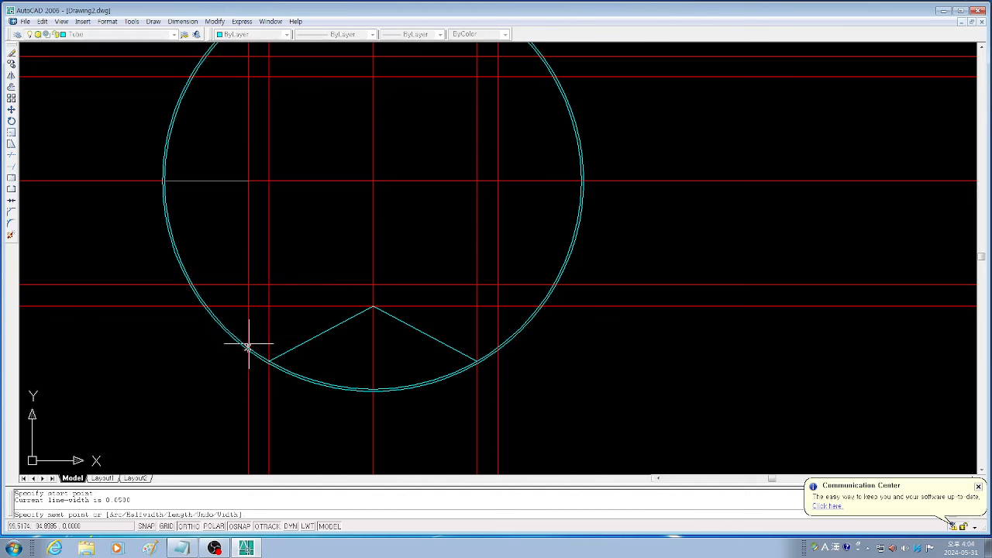
left_click(248, 285)
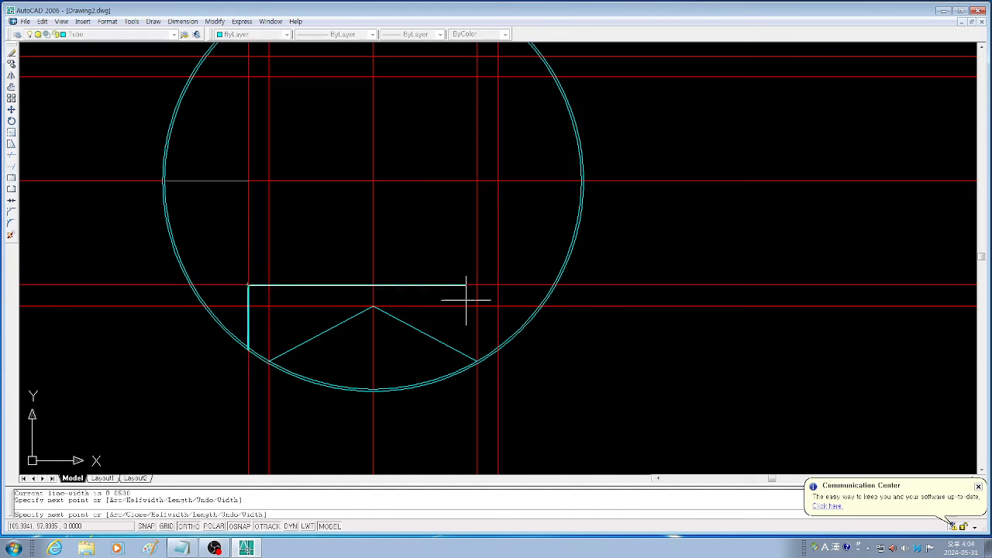
left_click(498, 285)
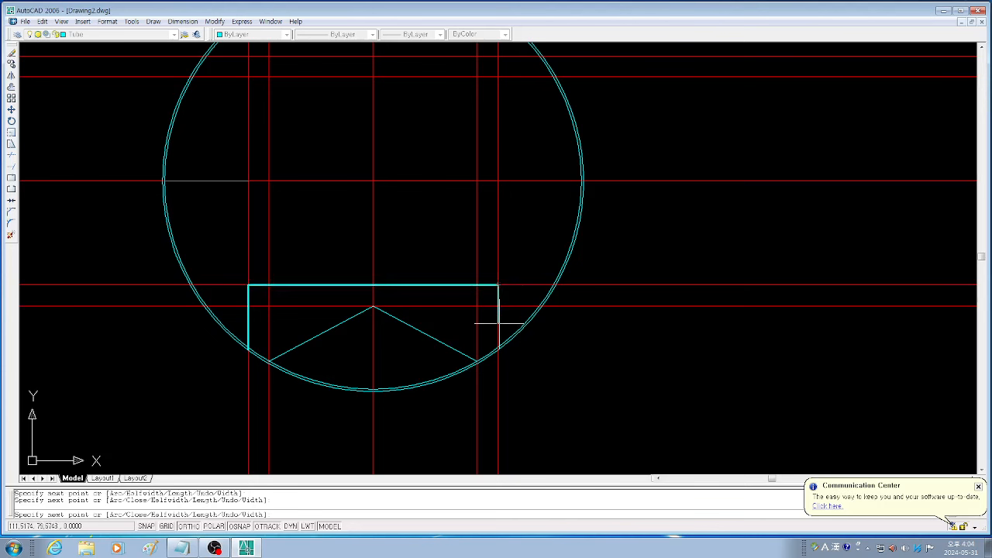
left_click(499, 349)
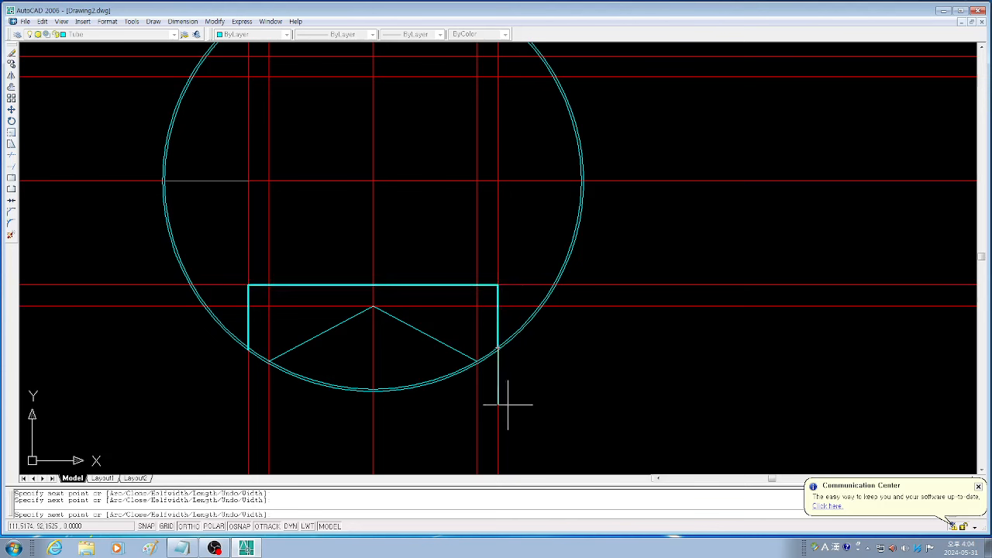
key("Return")
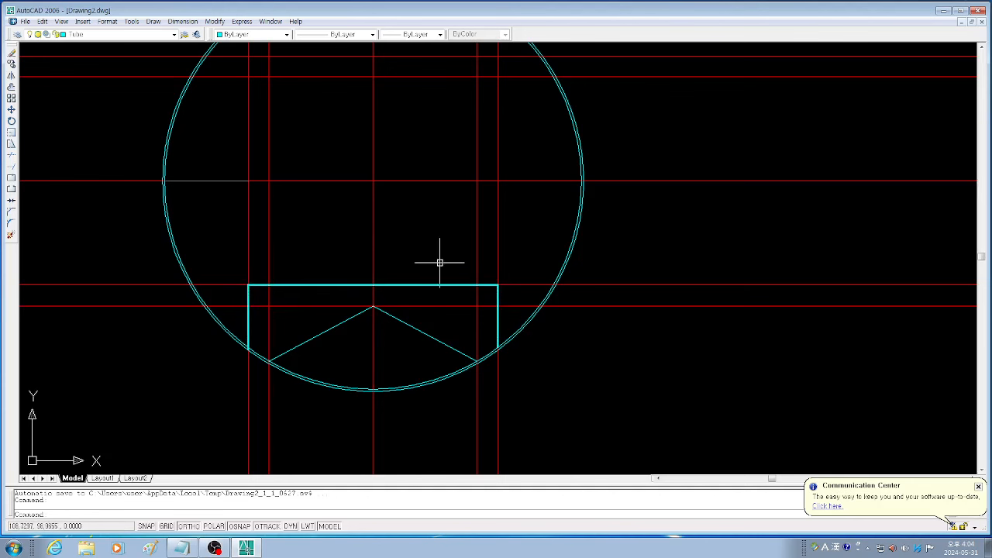
Draw a 0.05 wide ByLayer polyline along the horizontal centre line between the outer vertical guides
key("space")
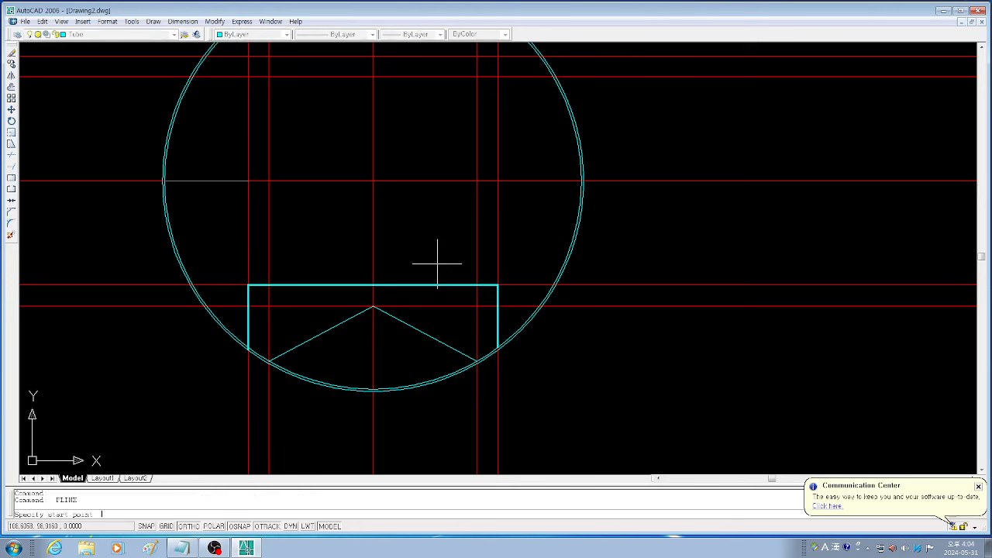
left_click(247, 181)
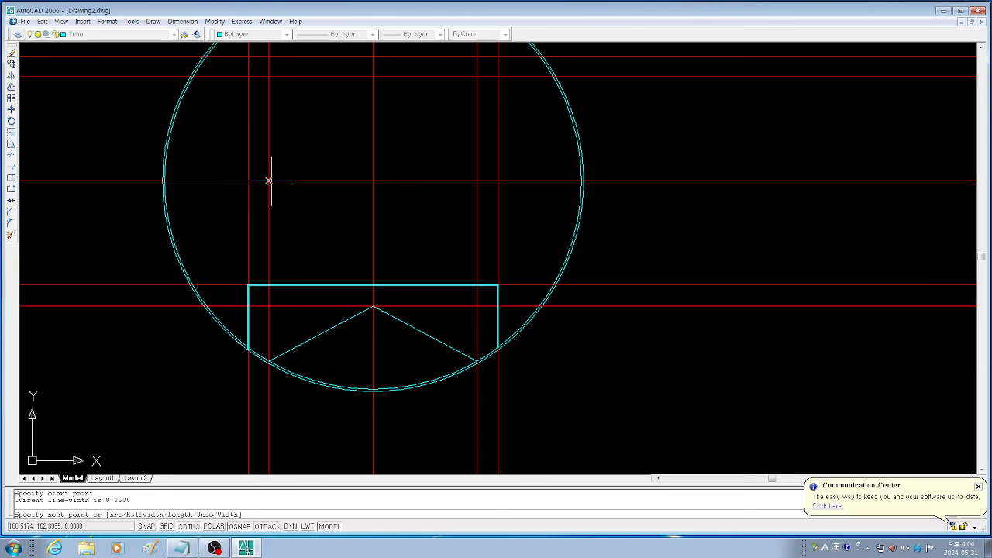
left_click(499, 181)
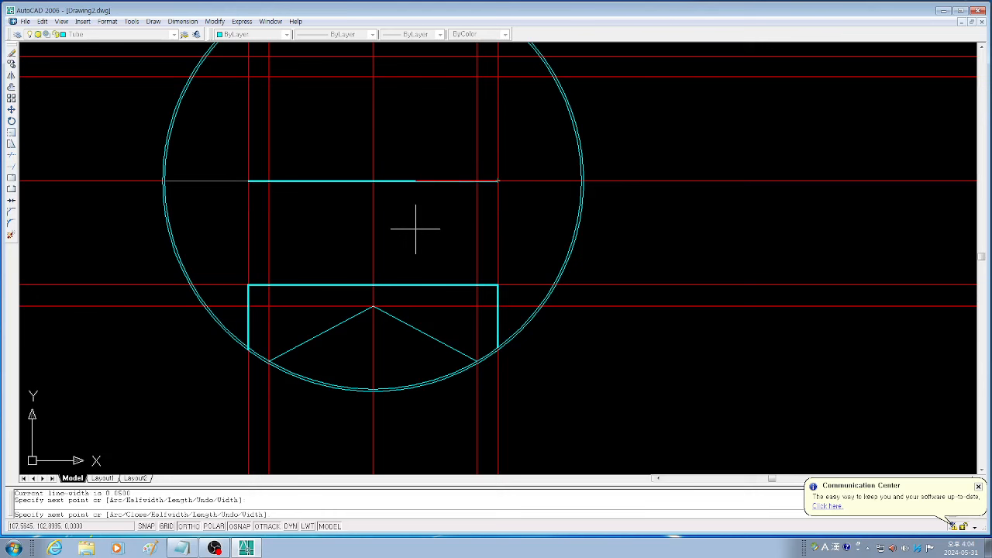
key("Return")
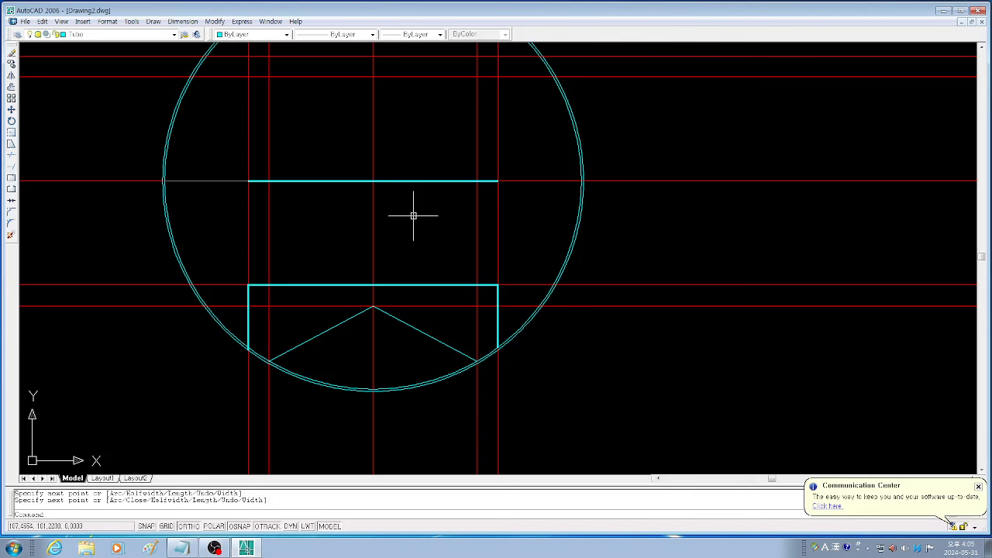
Draw a 0.05 wide ByLayer polyline along the inner upper horizontal guide between the outer vertical guides
key("Return")
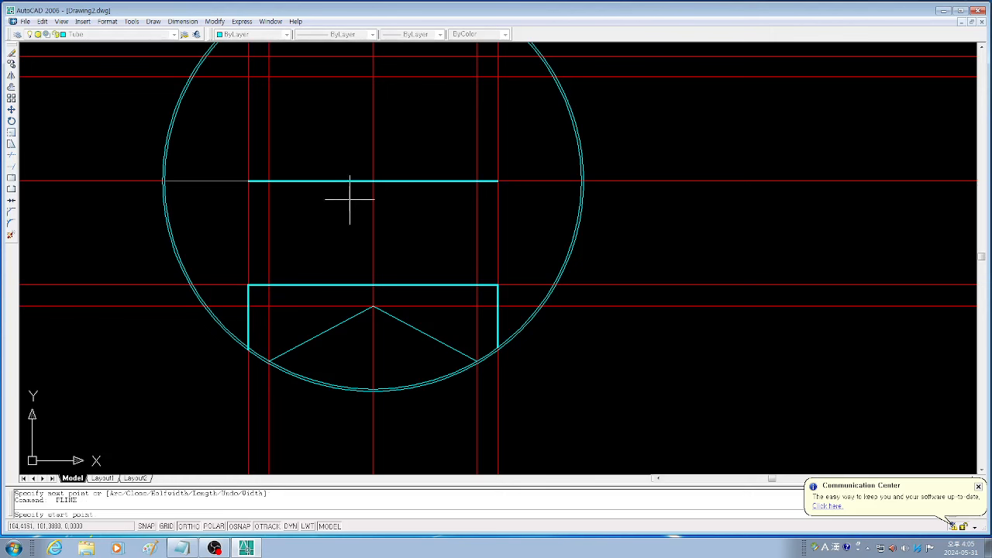
left_click(247, 77)
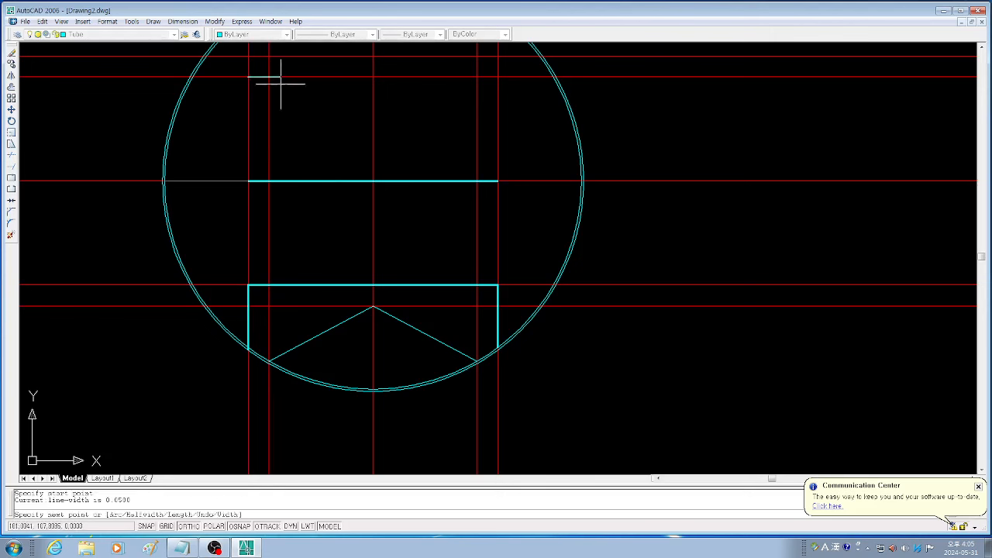
left_click(498, 77)
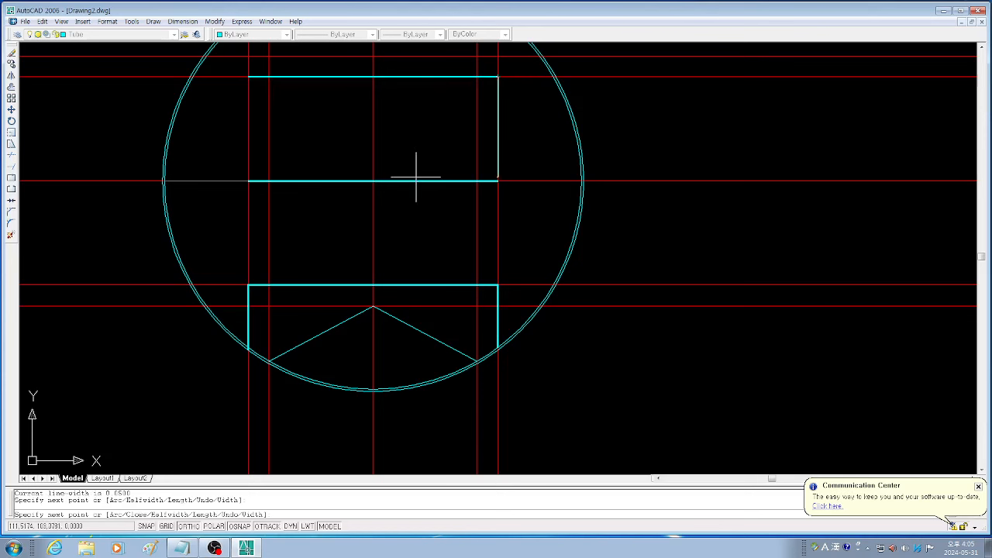
key("Return")
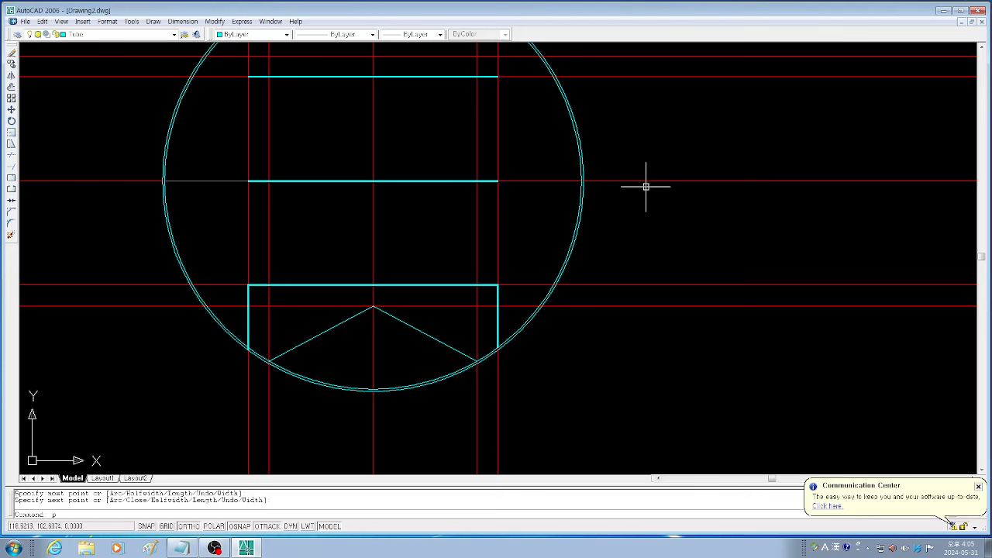
Draw a 0.05 wide ByLayer polyline down the vertical centre line from the circle's top to the upper horizontal polyline
key("Return")
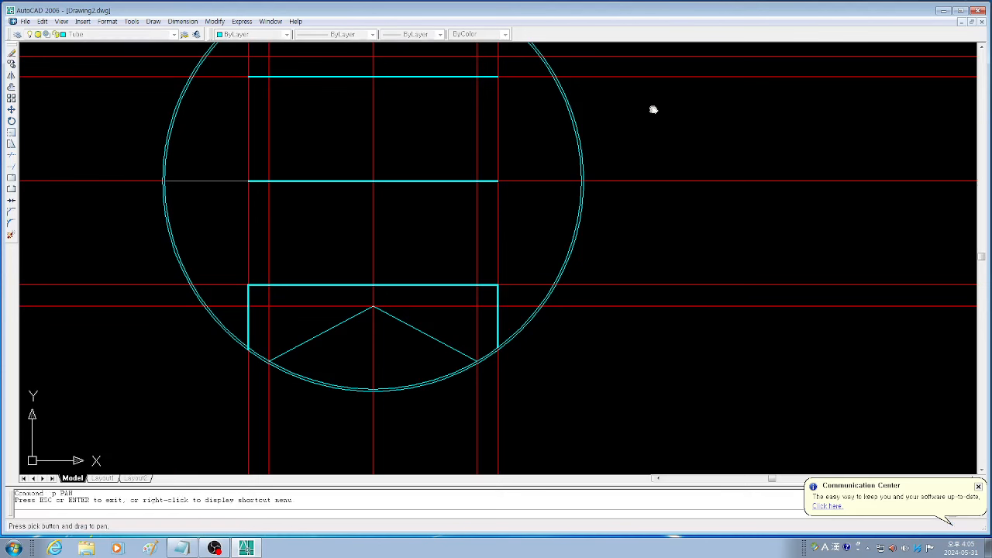
mouse_move(654, 109)
left_mouse_down()
mouse_move(653, 203)
mouse_move(652, 188)
left_mouse_up()
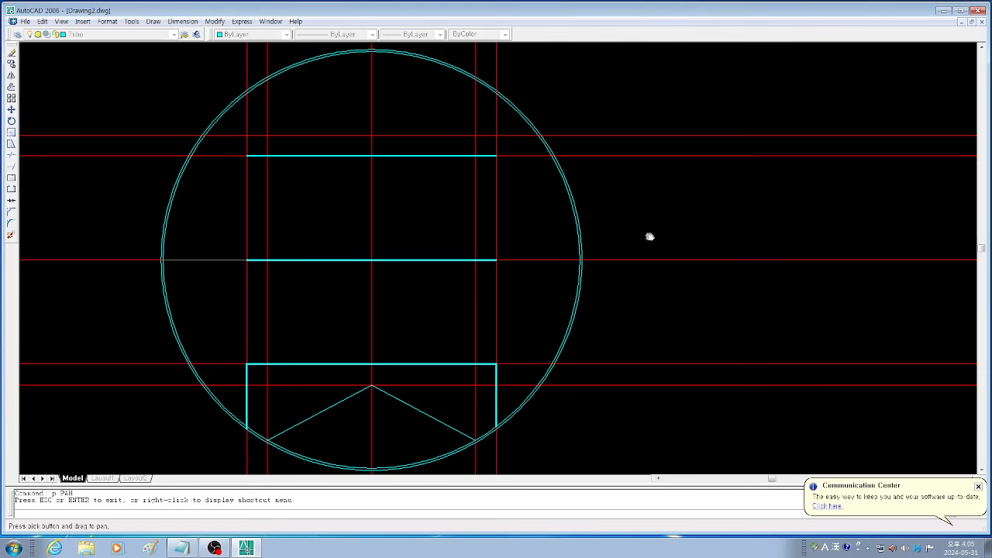
key("Escape")
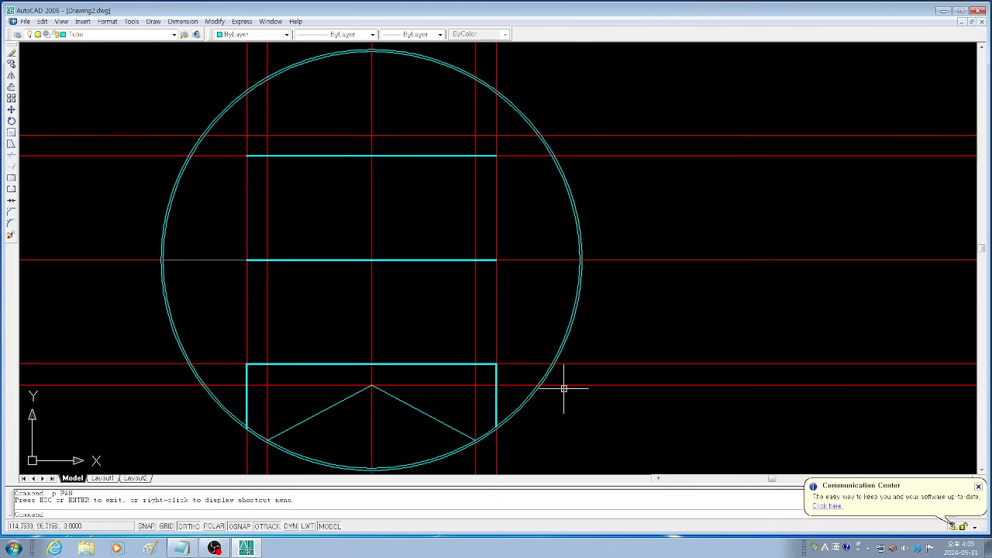
type("z")
key("Return")
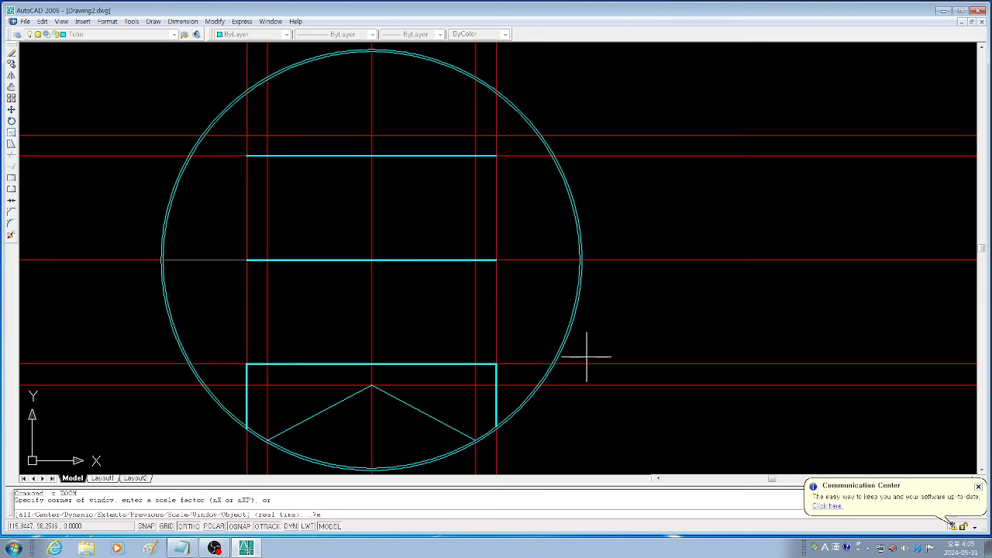
key("Return")
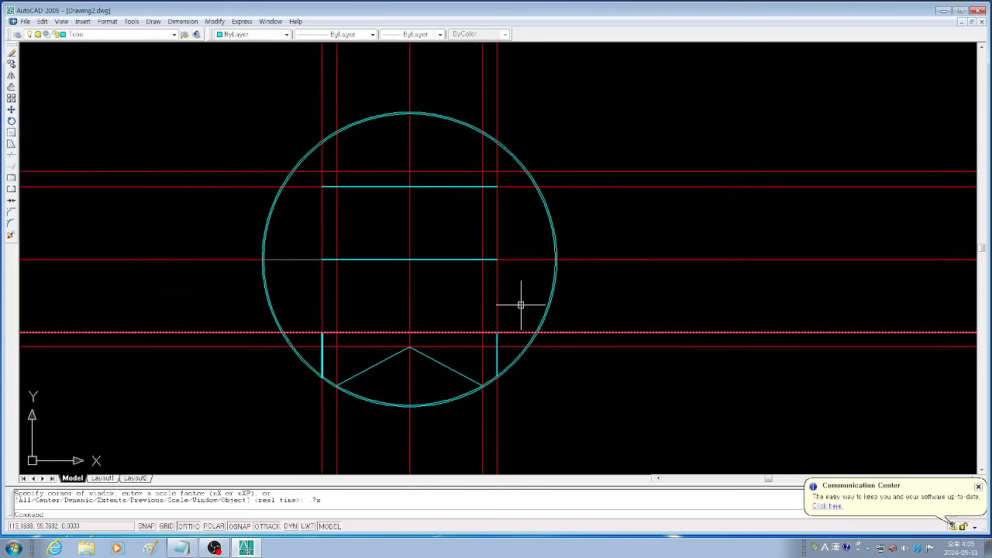
type("p")
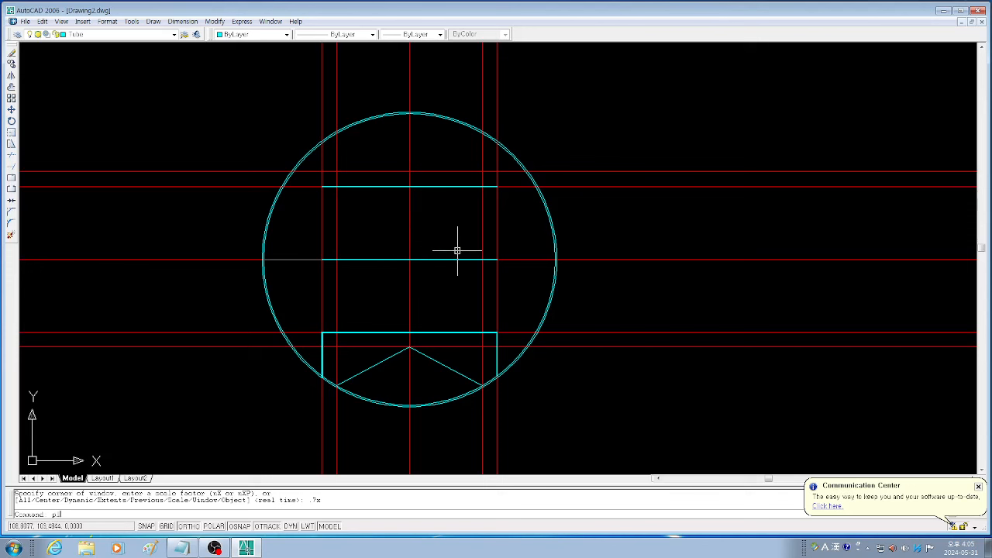
type("l")
key("Return")
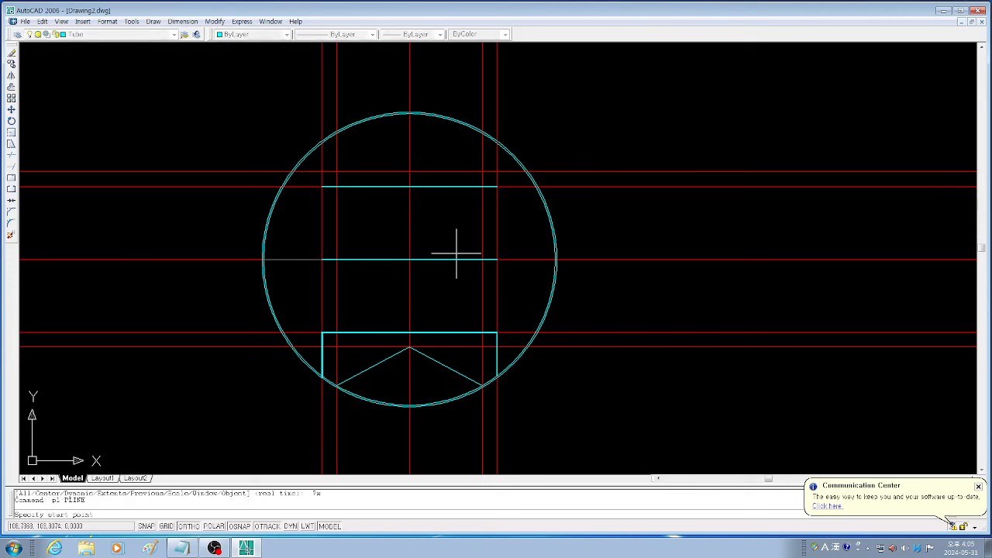
left_click(409, 114)
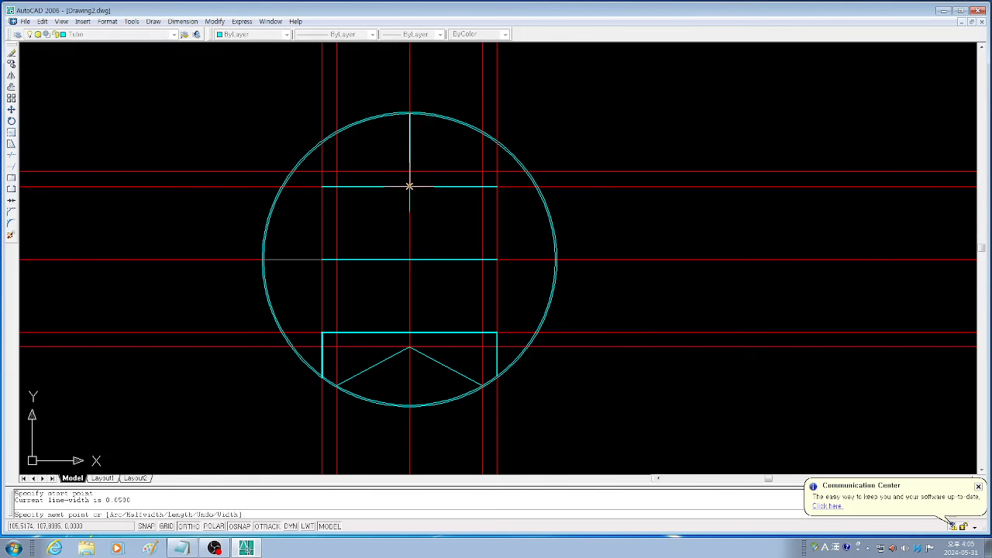
left_click(409, 186)
key("Return")
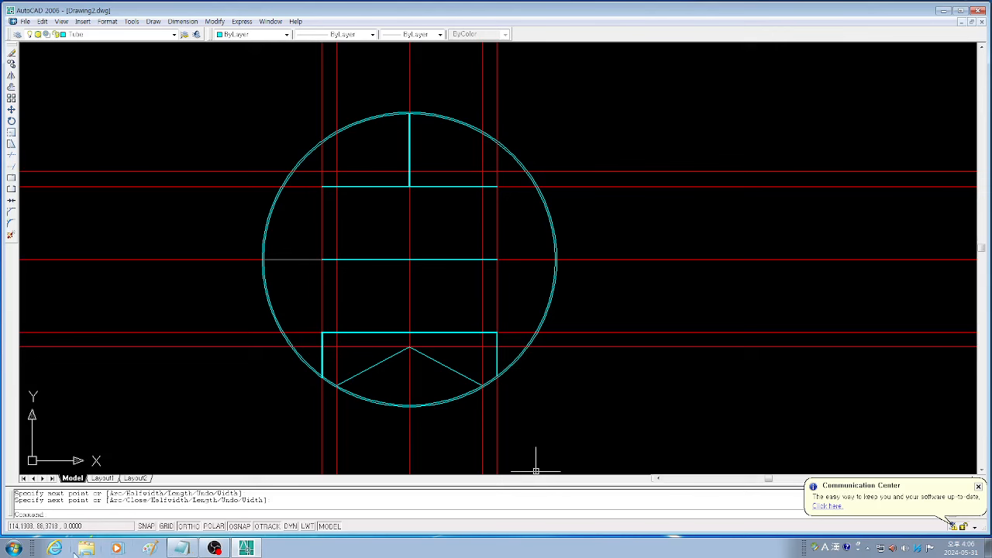
left_click(214, 548)
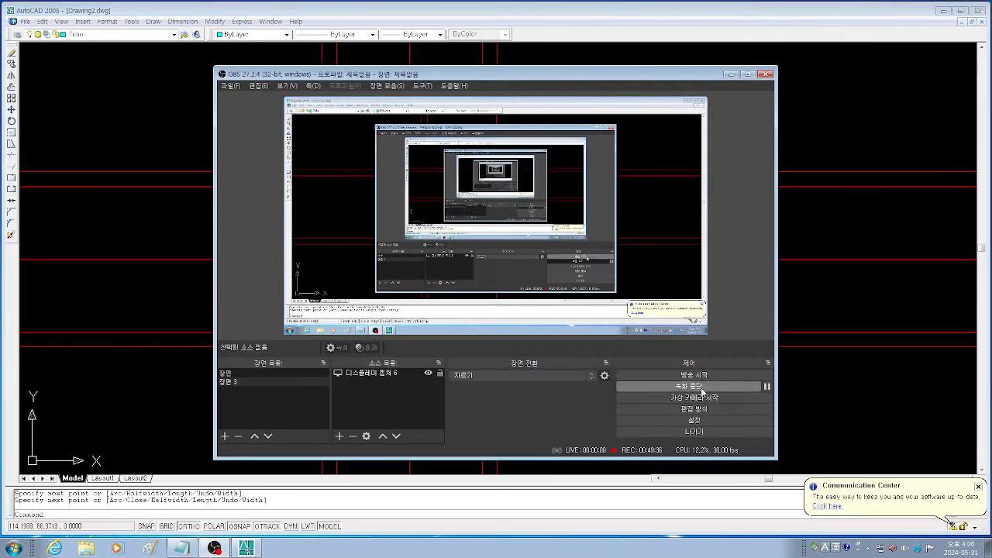